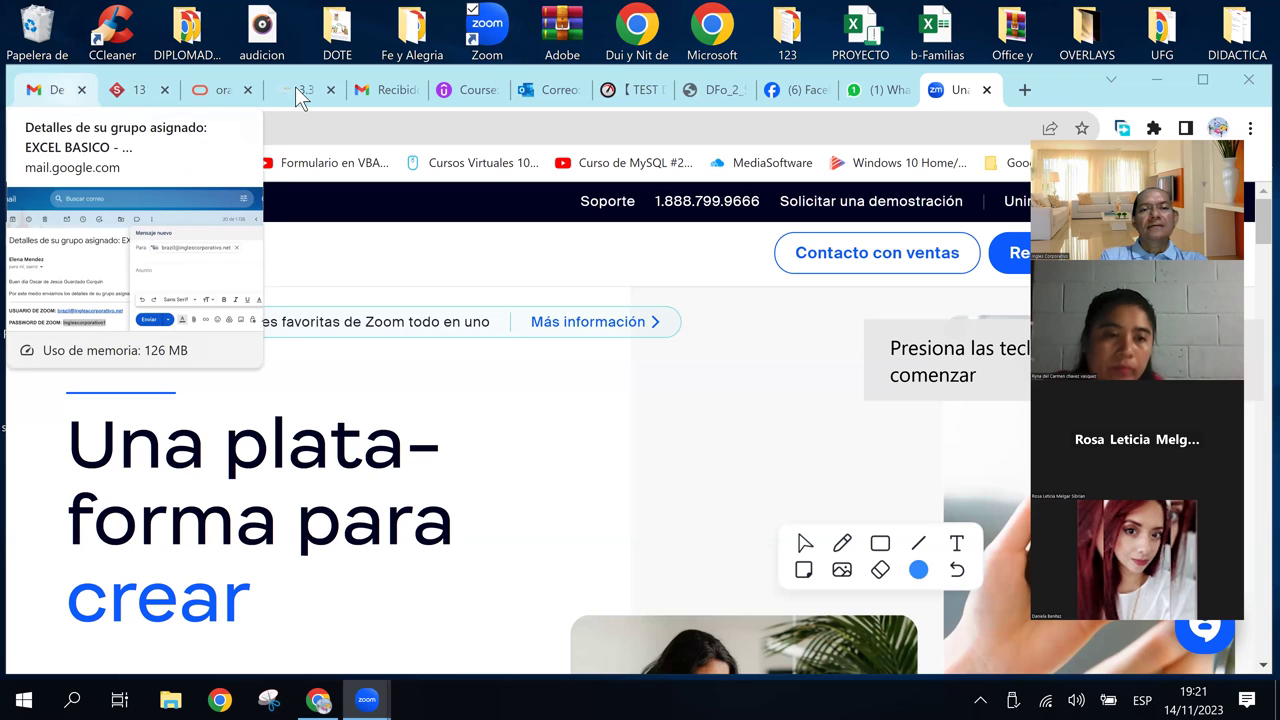
Switch to the lesson 3.3 page, close tab 13, and scroll to '3.3 Objetivo de la lección'
{"action": "left_click", "coordinate": [295, 89]}
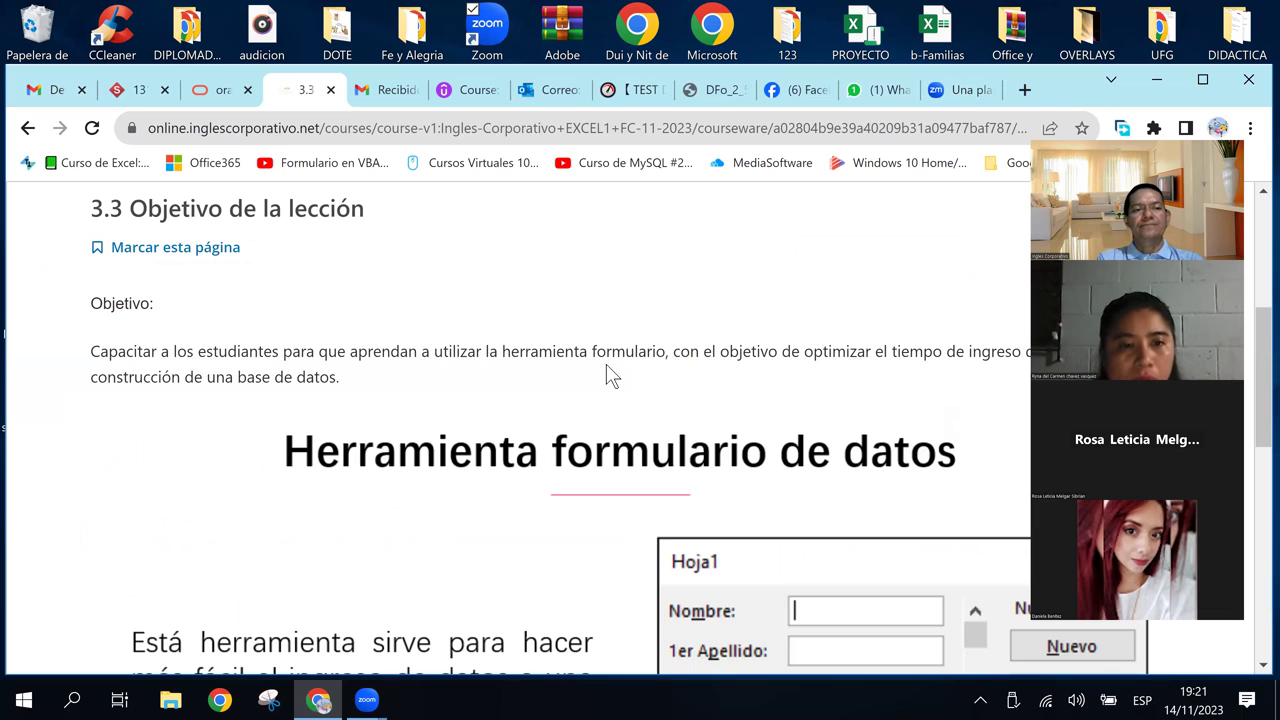
{"action": "left_click", "coordinate": [165, 90]}
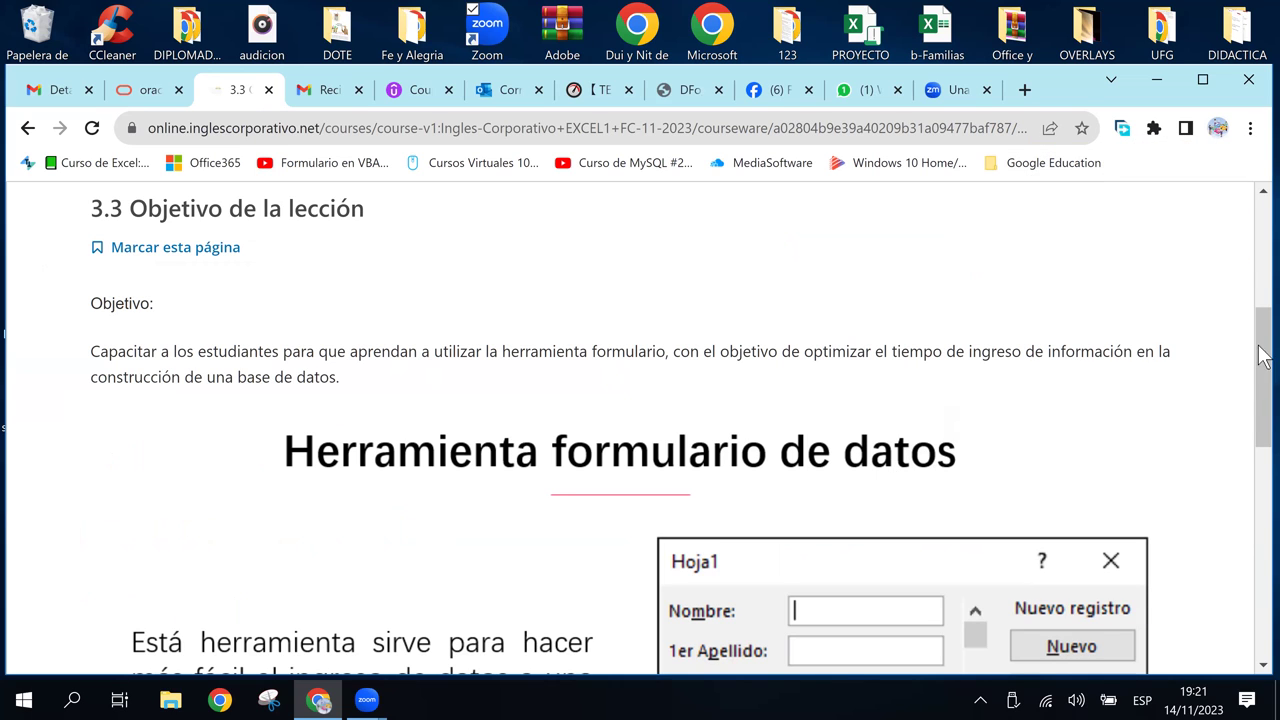
{"action": "left_click", "coordinate": [1262, 263]}
{"action": "left_click_drag", "start_coordinate": [1262, 263], "coordinate": [1262, 357]}
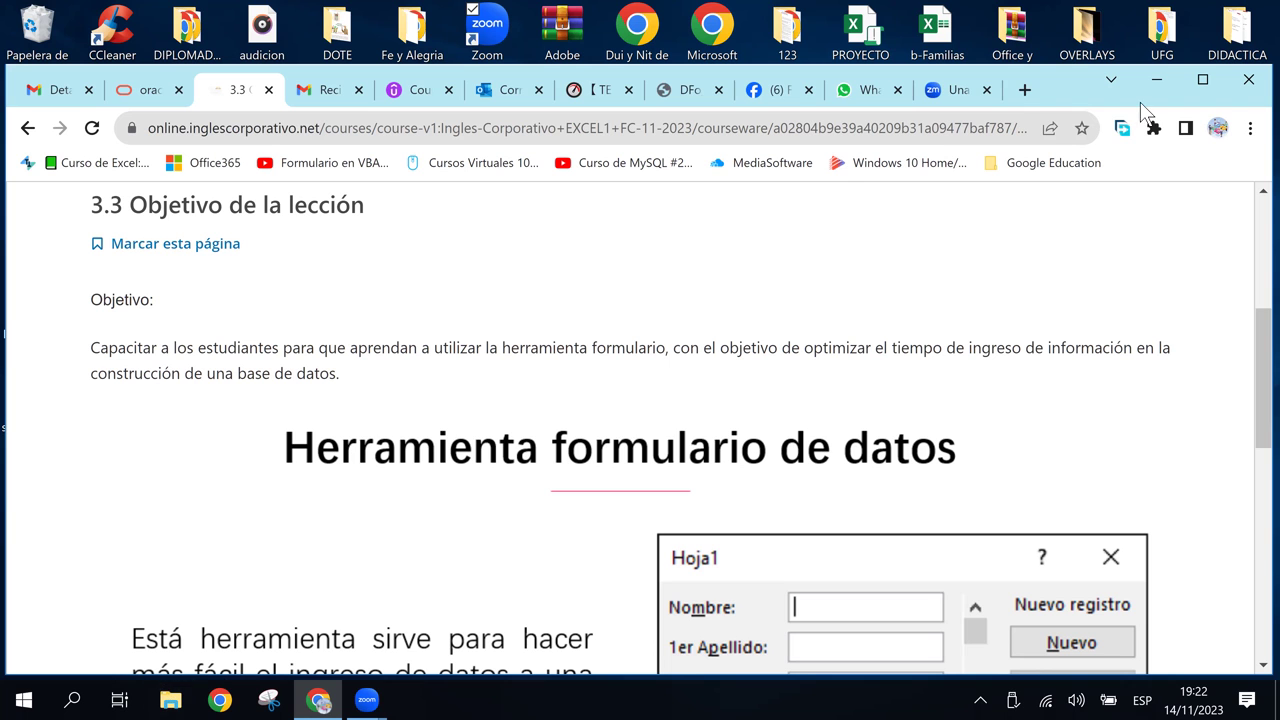
From the desktop, open the EXB-01-7-8-PM-11-2023 folder and launch Notas.xlsx in Excel
{"action": "left_click", "coordinate": [1155, 80]}
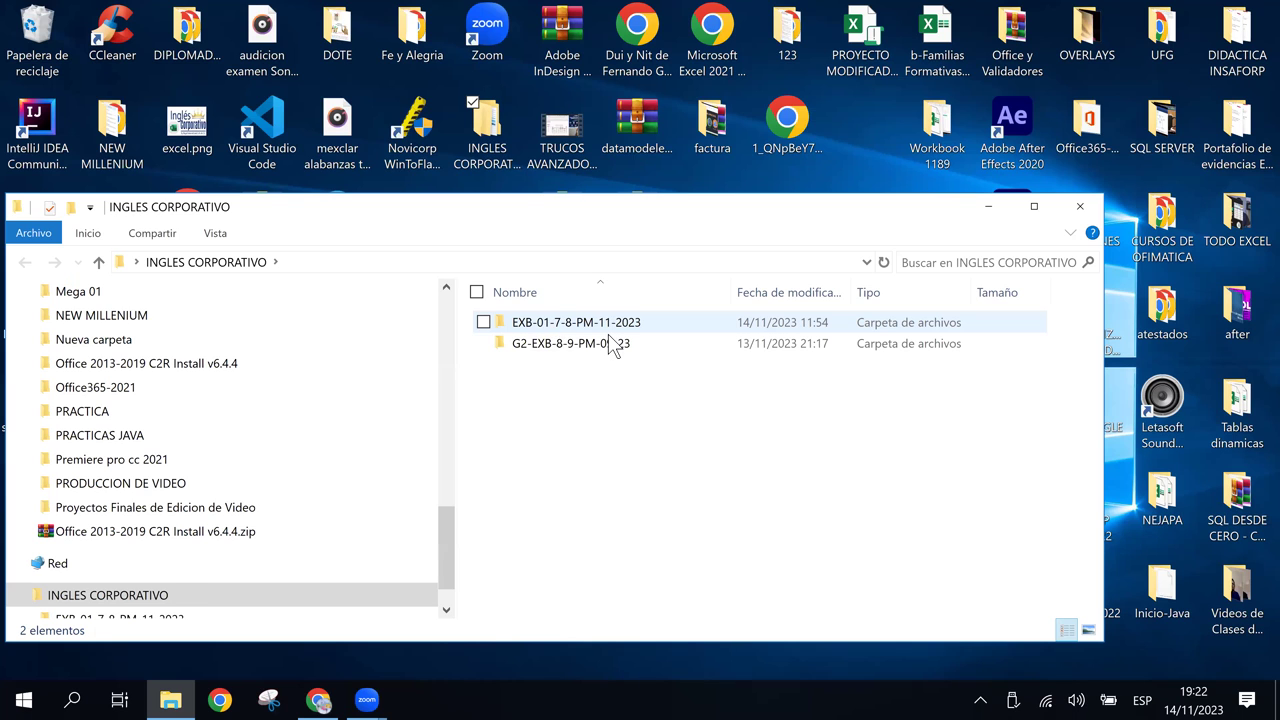
{"action": "double_click", "coordinate": [608, 330]}
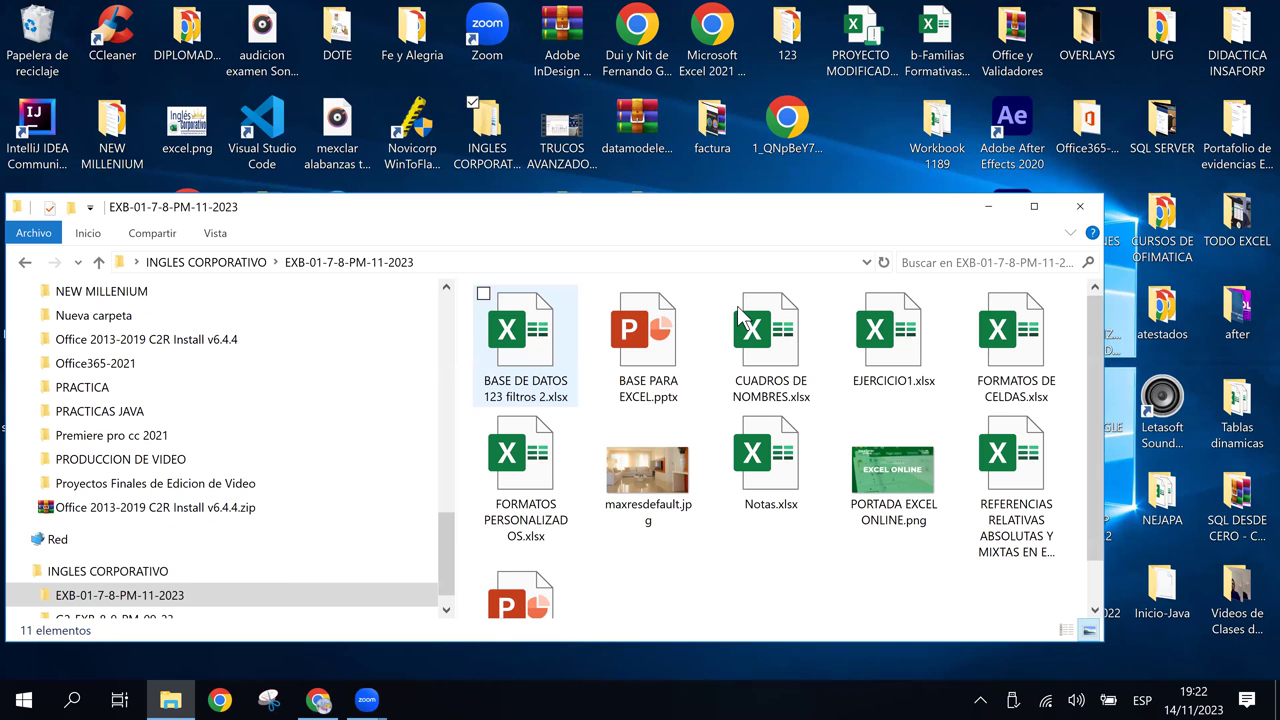
{"action": "left_click", "coordinate": [772, 462]}
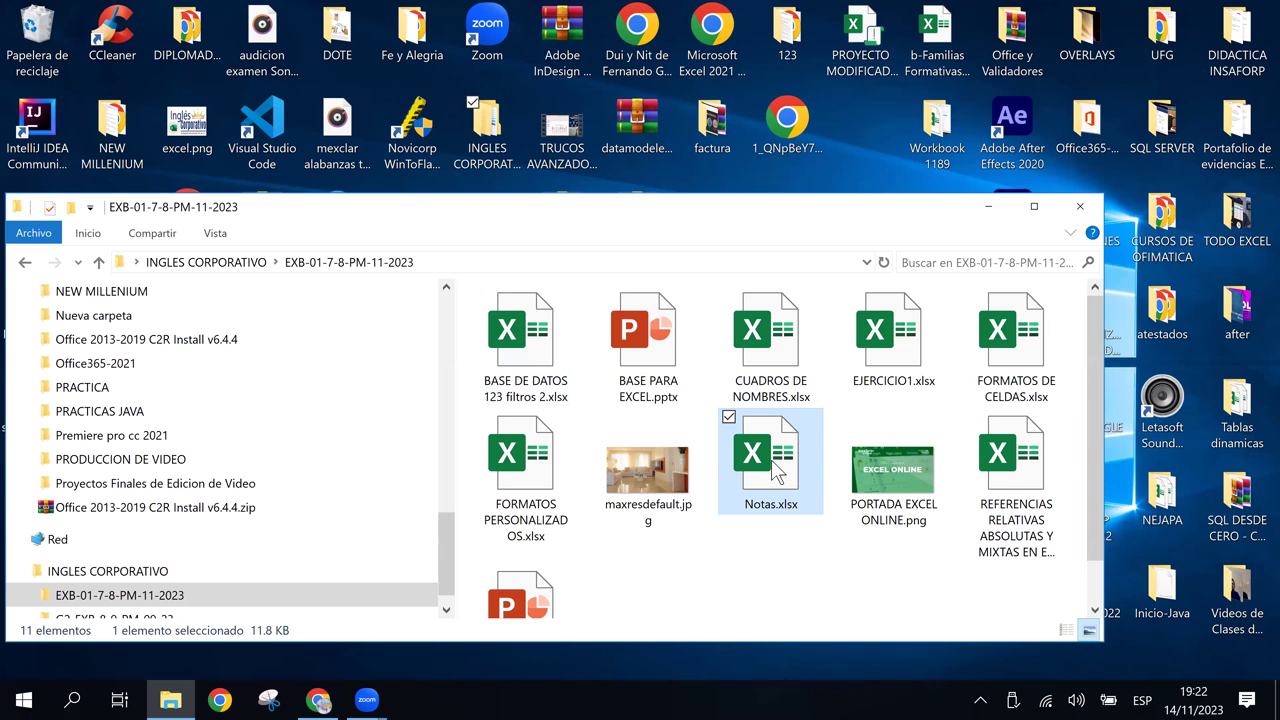
{"action": "double_click", "coordinate": [772, 462]}
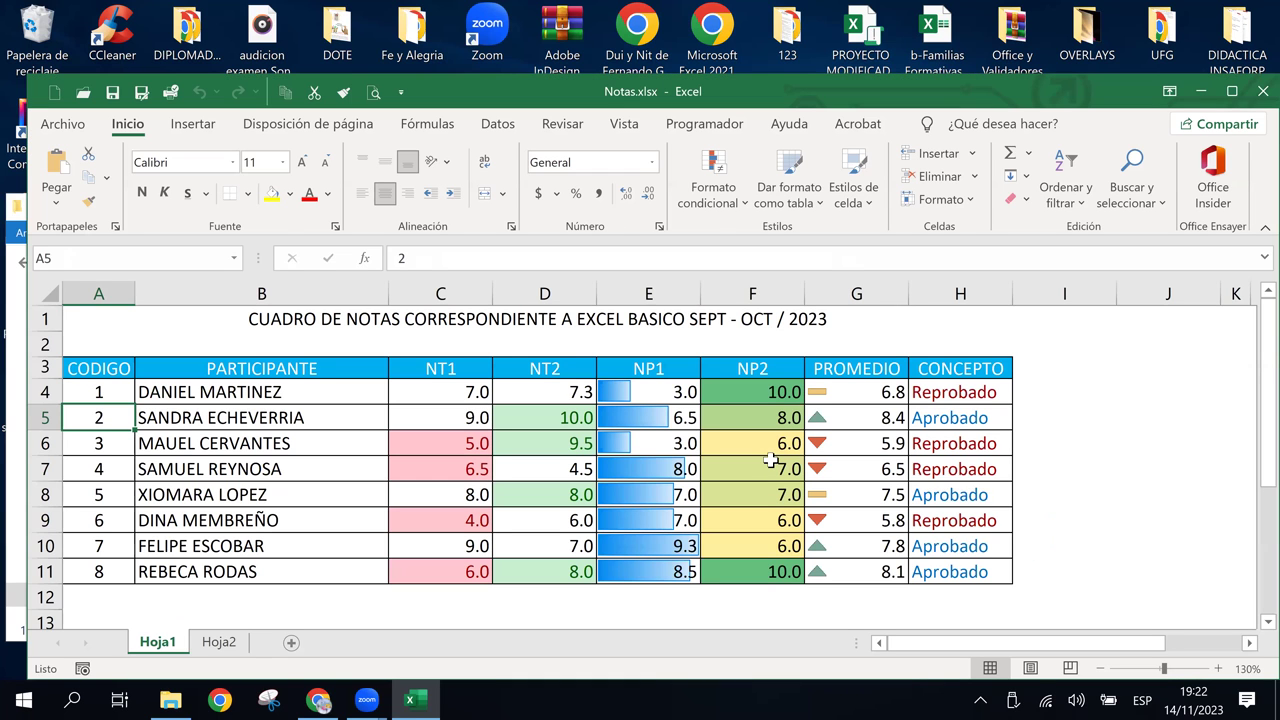
Clear all conditional formatting rules from the grade and average cells C4:G11
{"action": "left_click", "coordinate": [744, 393]}
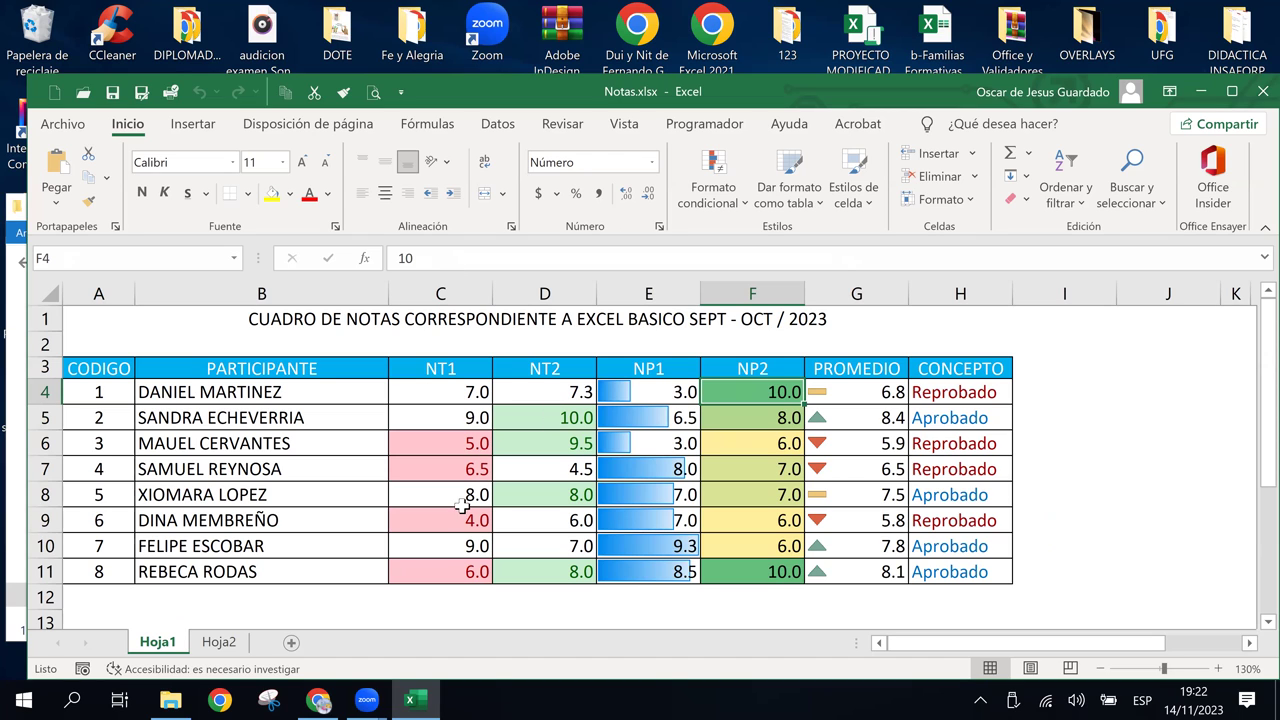
{"action": "left_click_drag", "start_coordinate": [443, 392], "coordinate": [747, 546]}
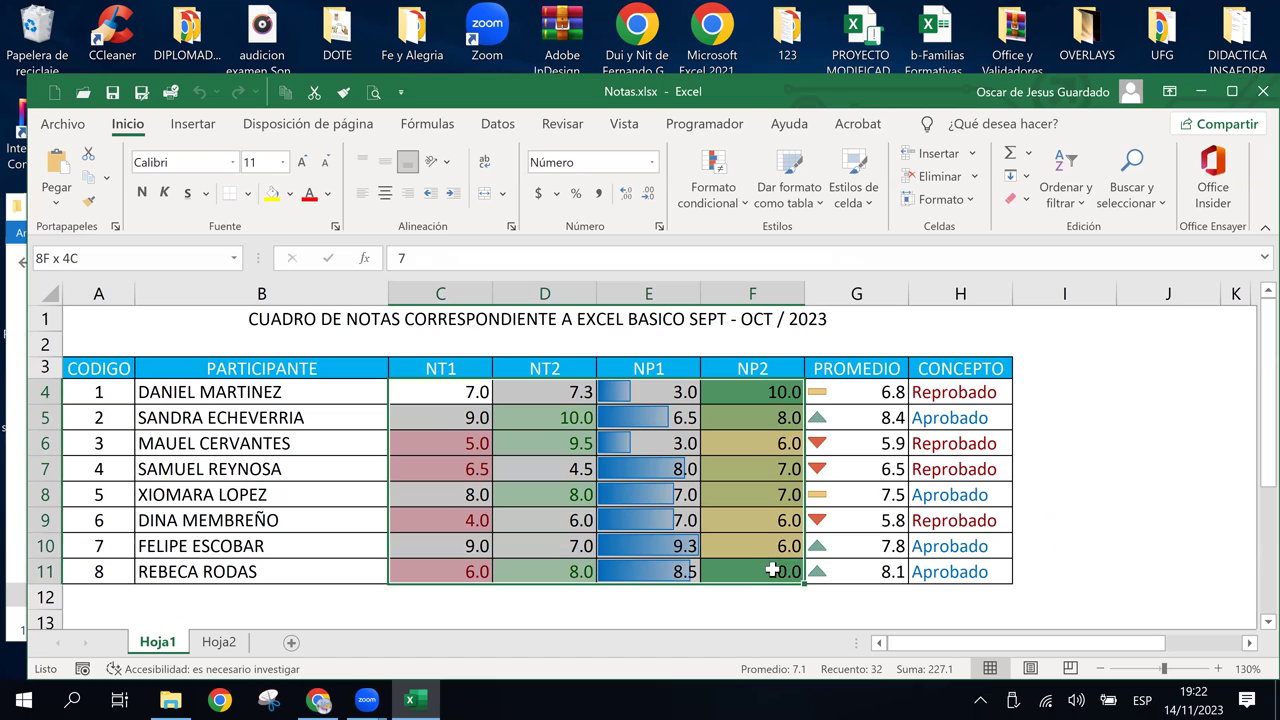
{"action": "left_click_drag", "start_coordinate": [747, 546], "coordinate": [747, 523]}
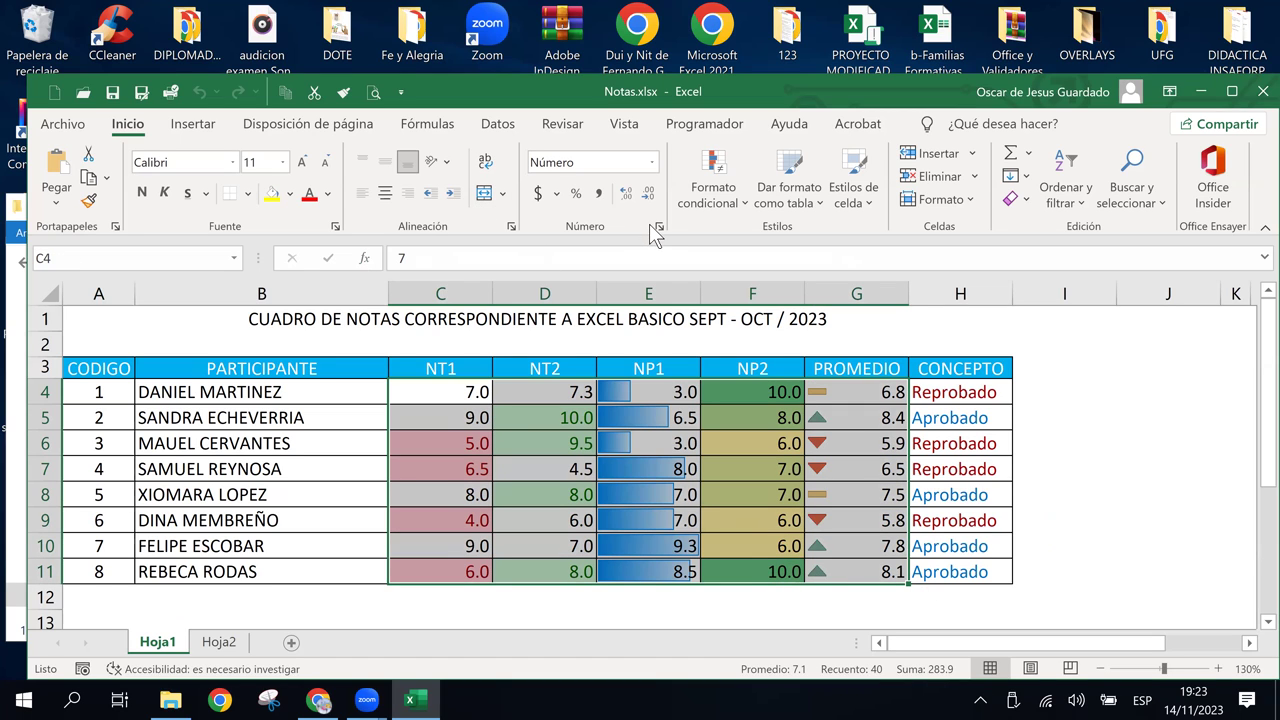
{"action": "left_click", "coordinate": [738, 194]}
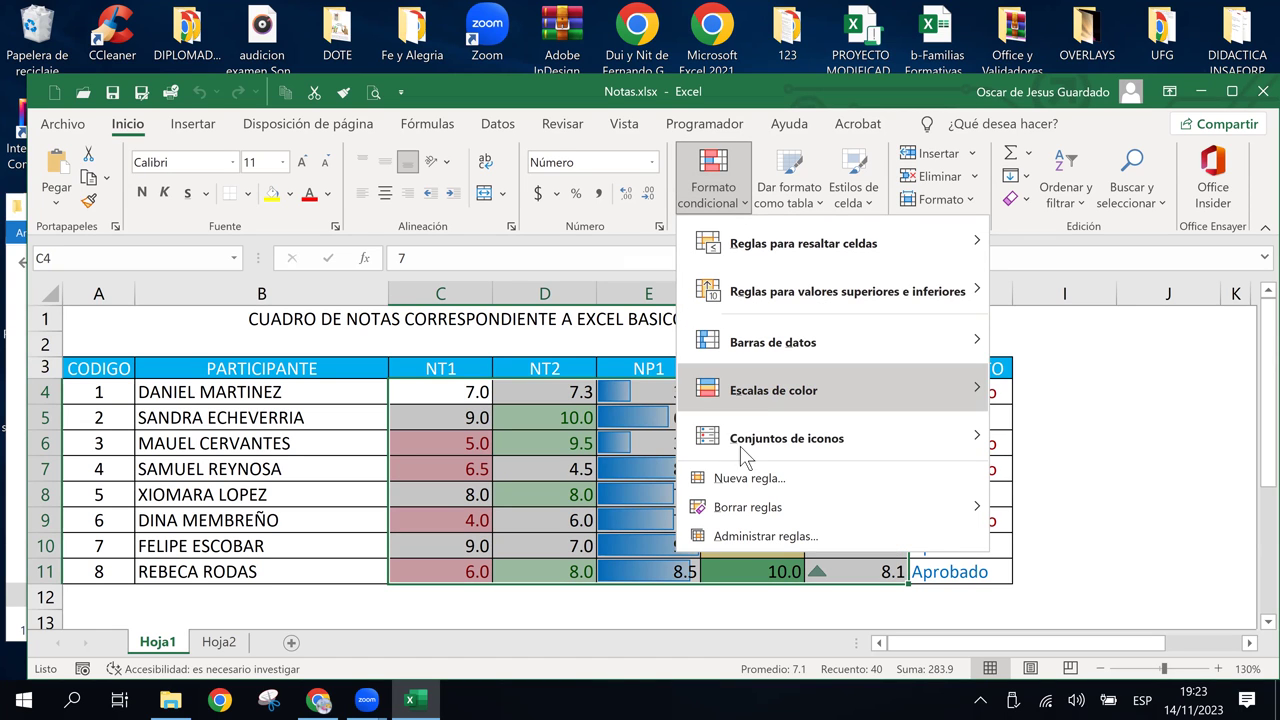
{"action": "mouse_move", "coordinate": [749, 505]}
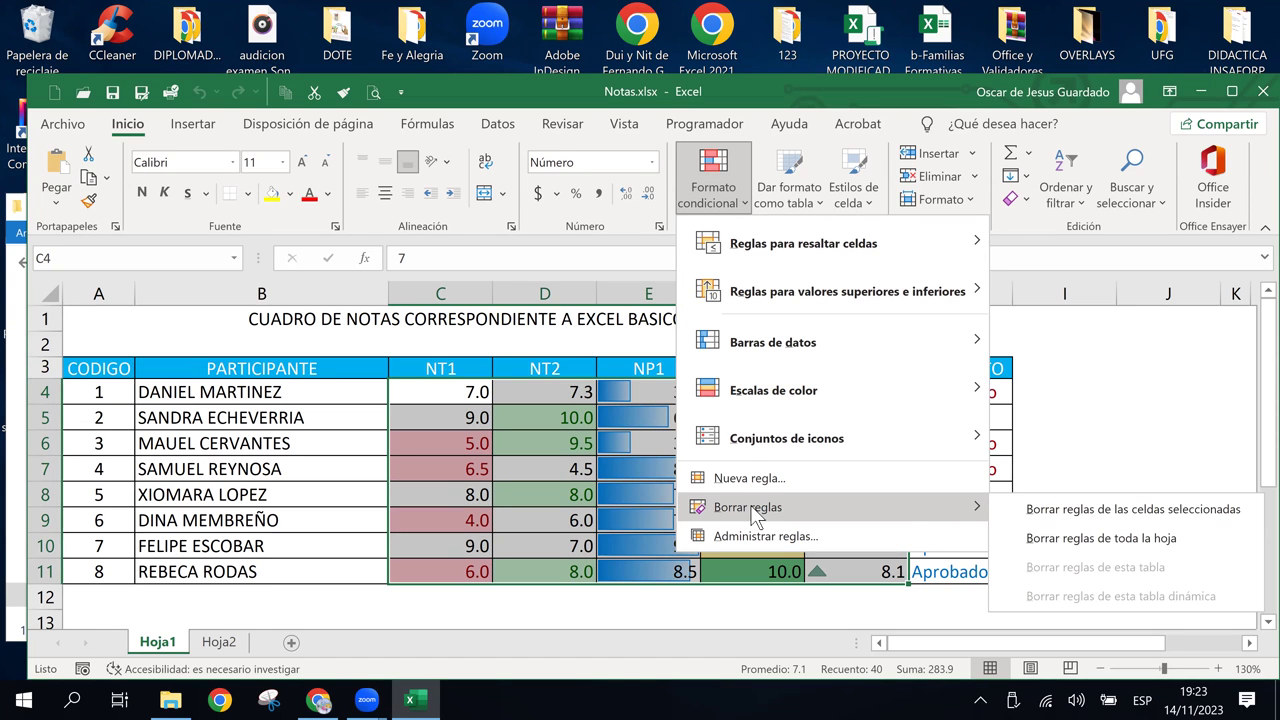
{"action": "left_click", "coordinate": [1061, 509]}
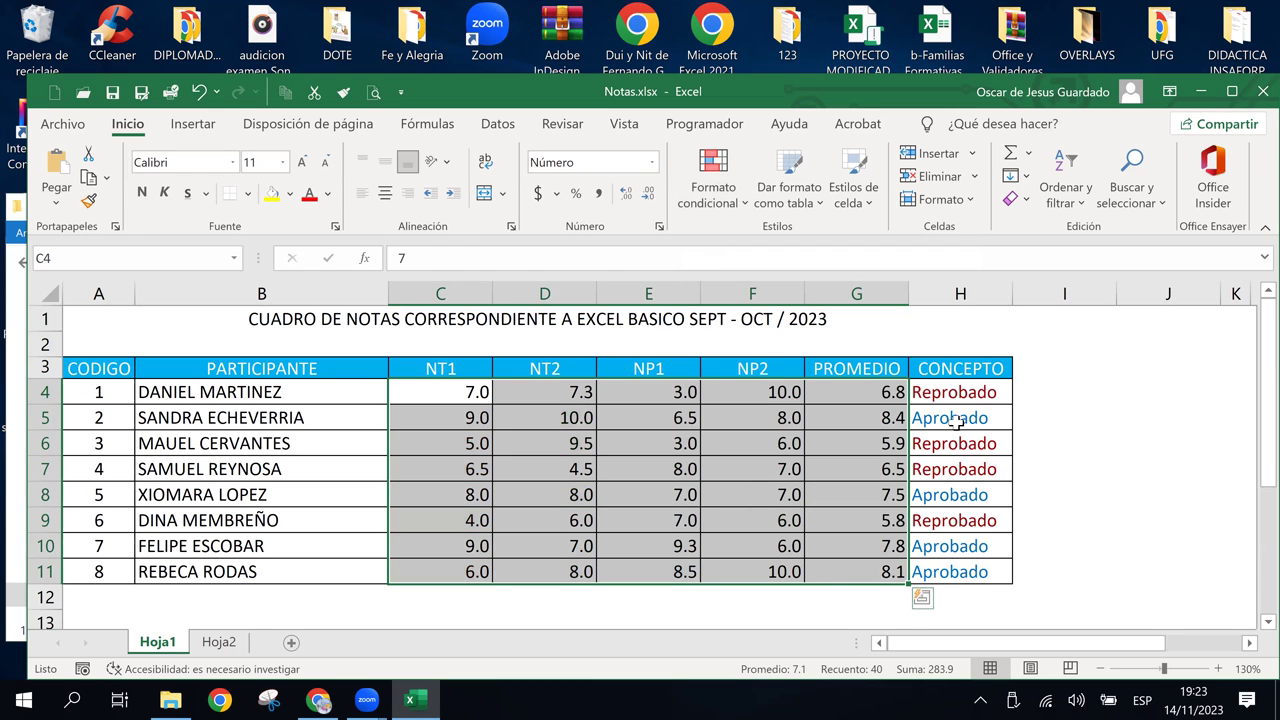
{"action": "left_click", "coordinate": [955, 421]}
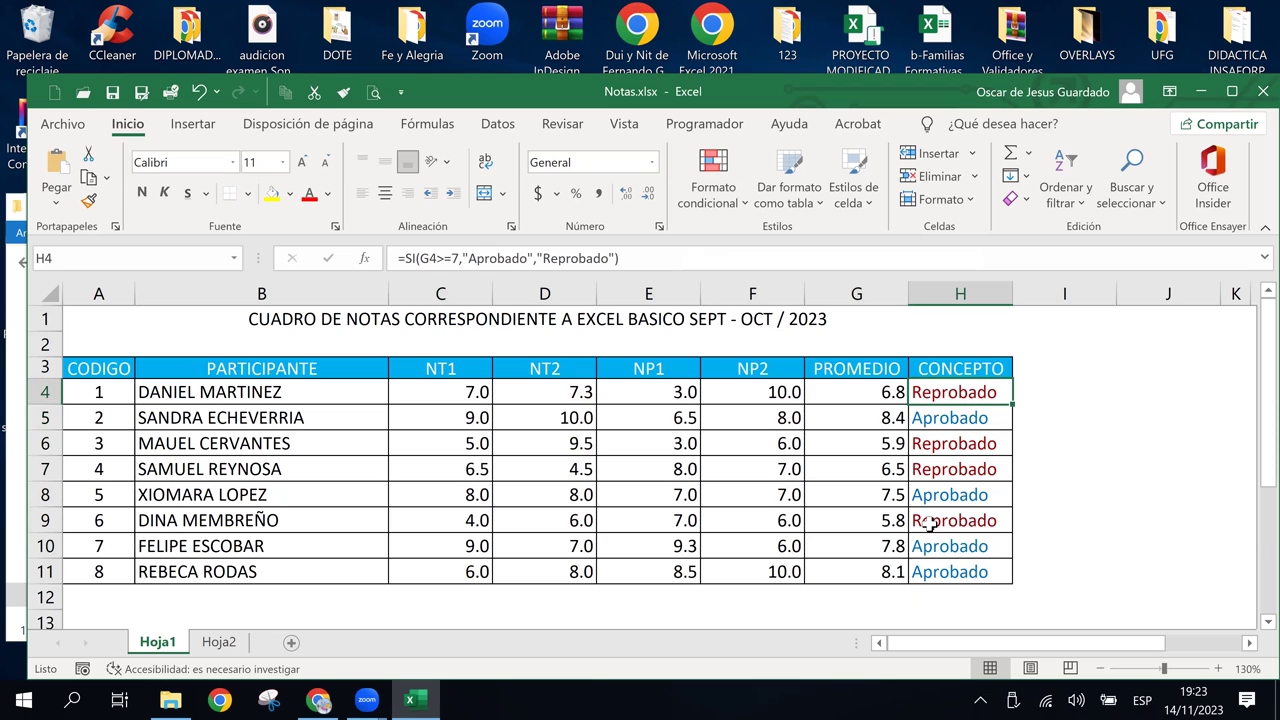
{"action": "left_click", "coordinate": [929, 522]}
{"action": "left_click", "coordinate": [157, 374]}
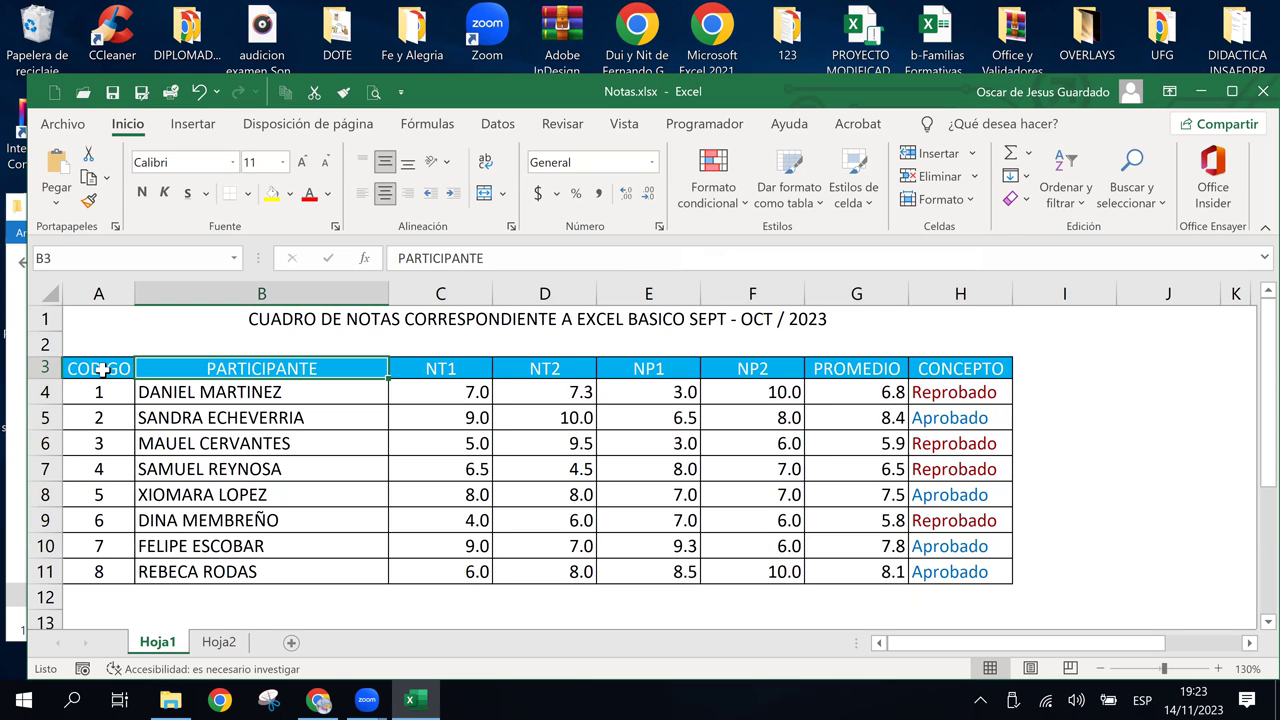
{"action": "left_click", "coordinate": [102, 370]}
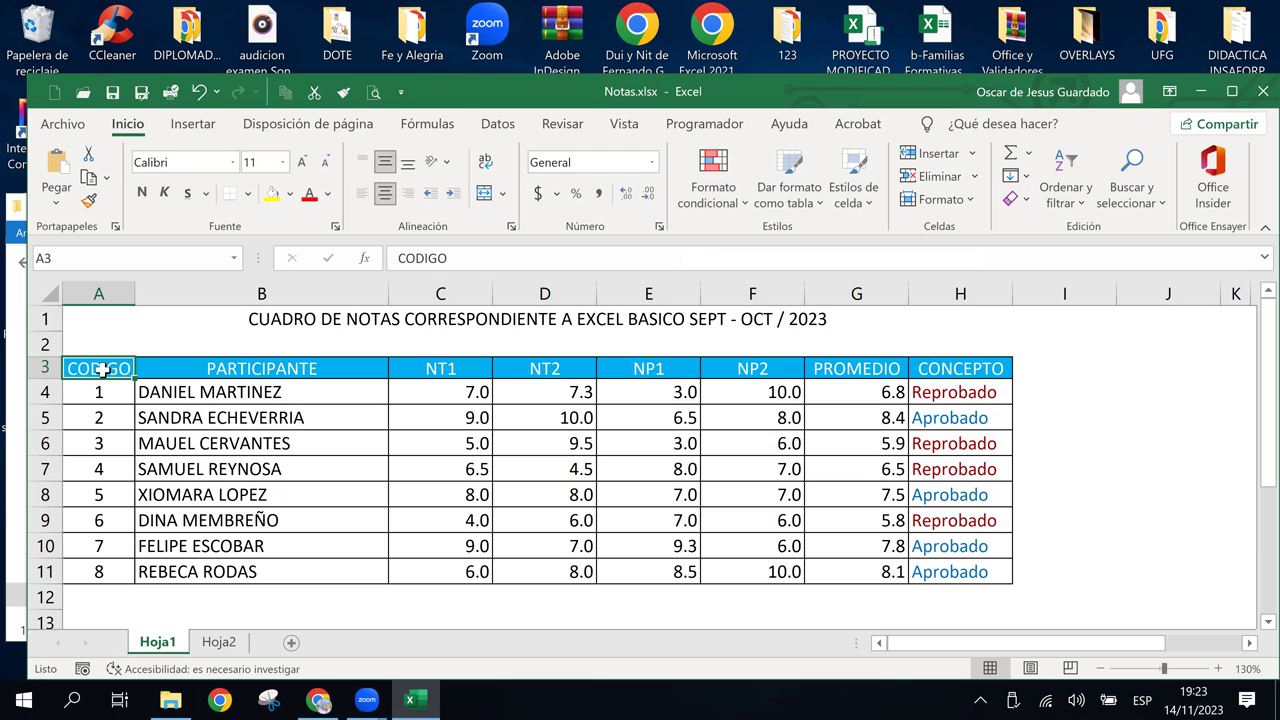
{"action": "left_click", "coordinate": [211, 366]}
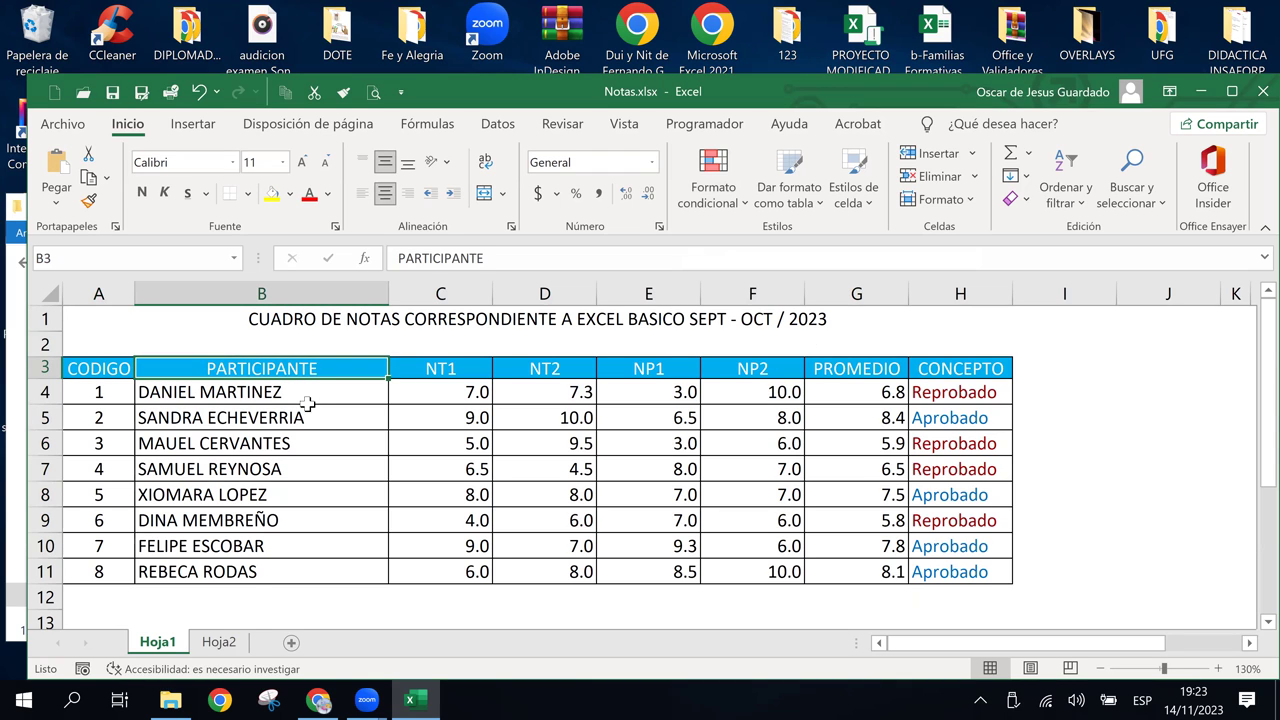
{"action": "left_click", "coordinate": [464, 372]}
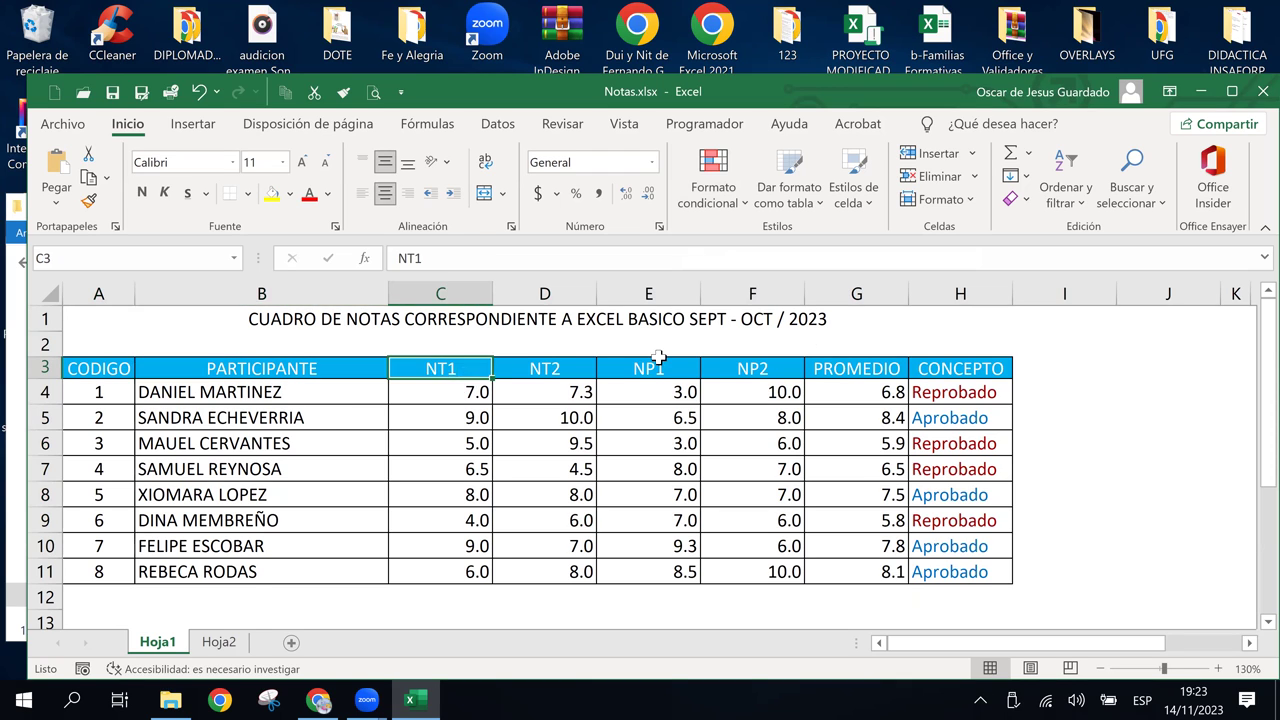
{"action": "left_click", "coordinate": [253, 370]}
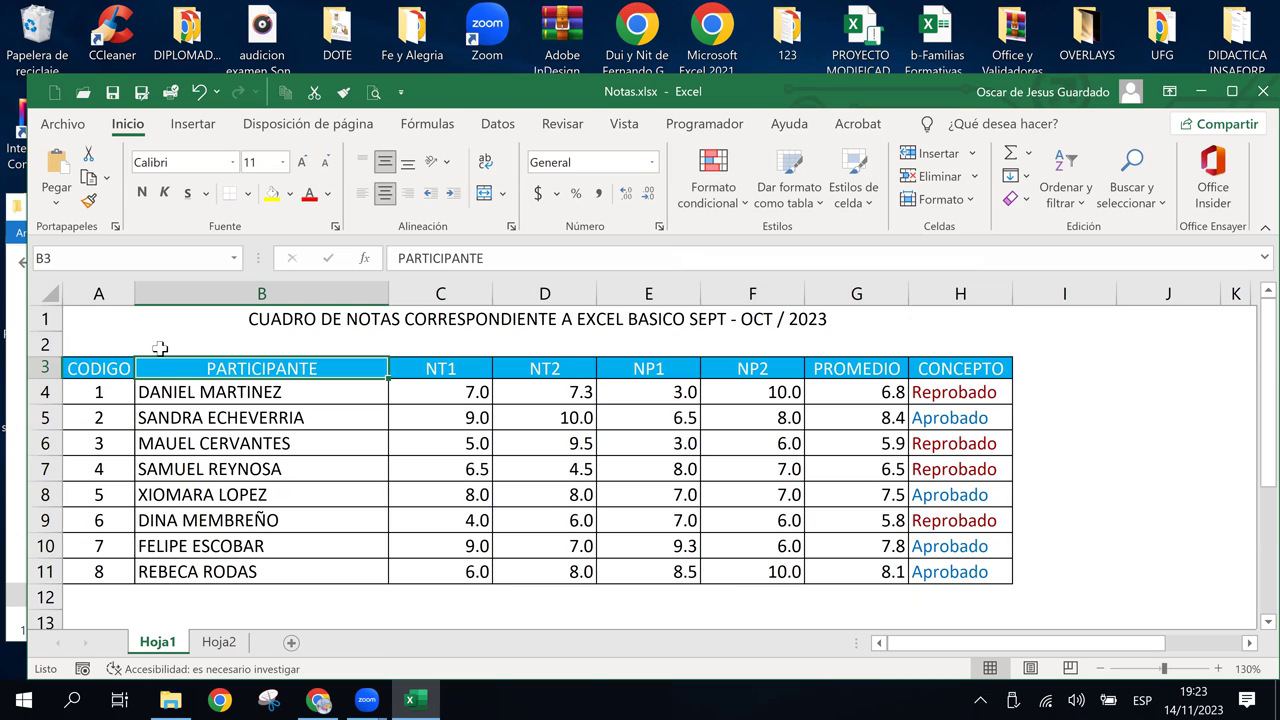
{"action": "left_click", "coordinate": [100, 366]}
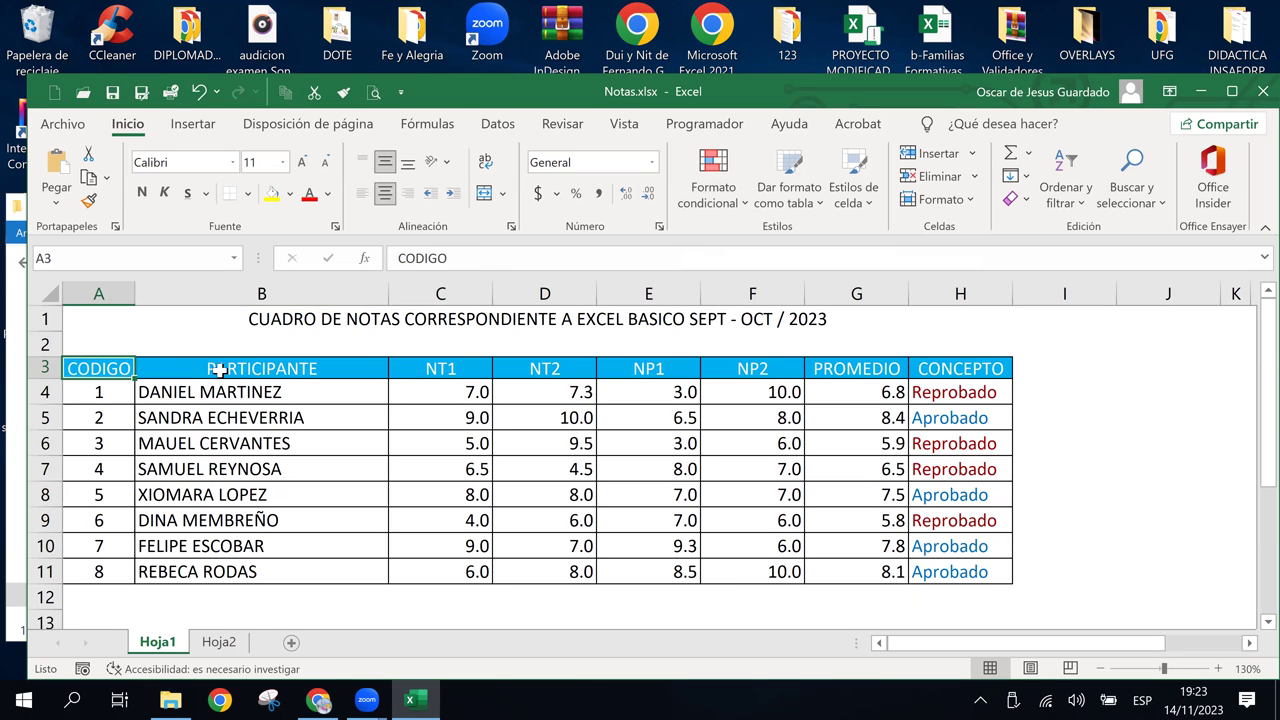
{"action": "left_click", "coordinate": [220, 370]}
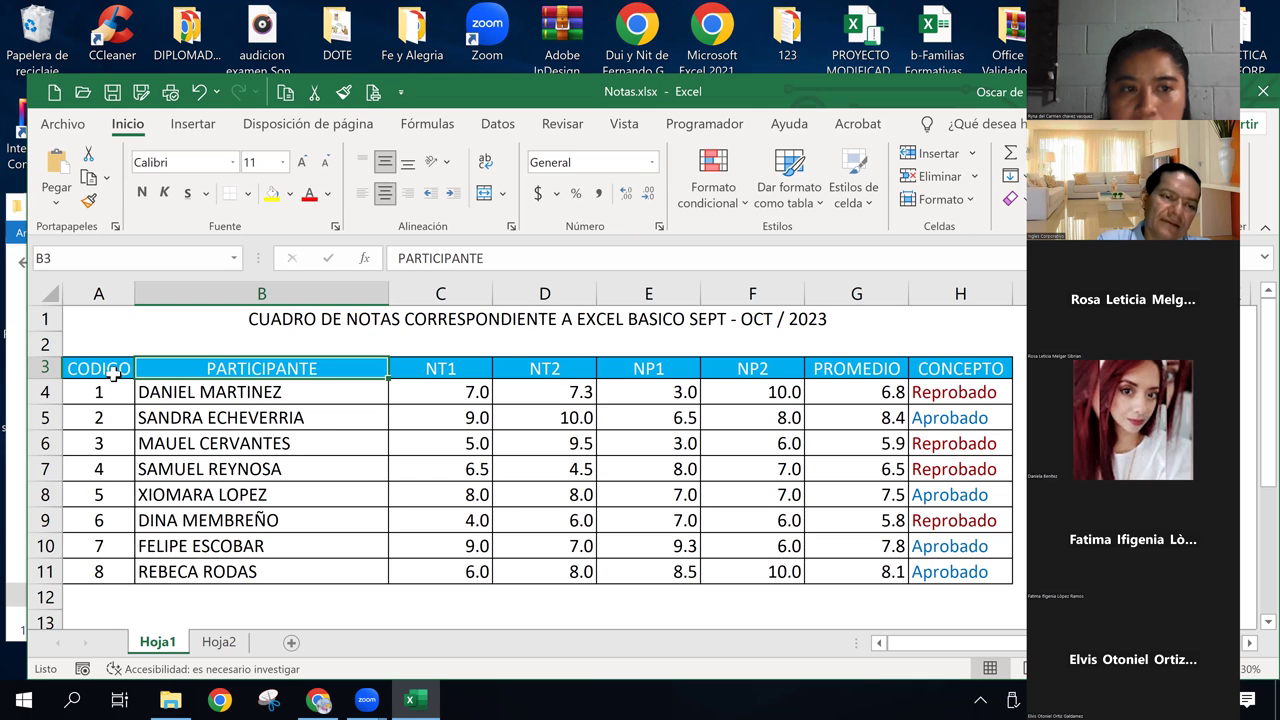
{"action": "left_click", "coordinate": [114, 373]}
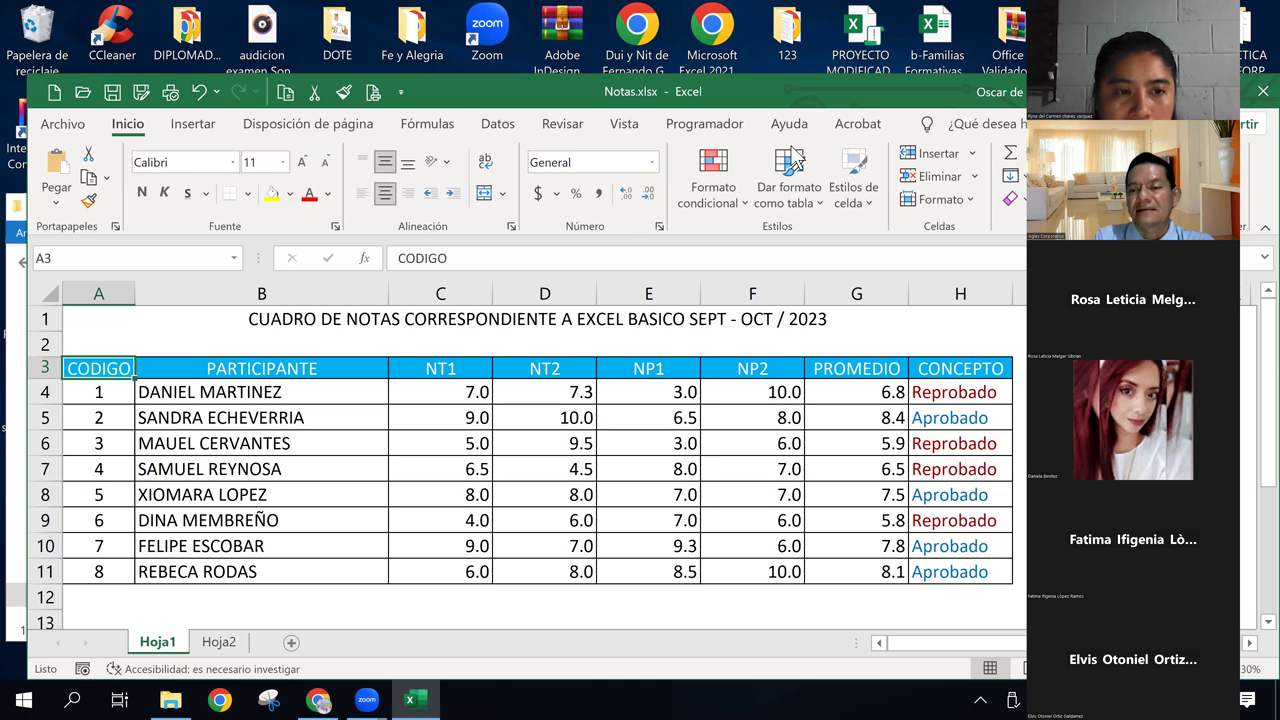
{"action": "left_click", "coordinate": [433, 366]}
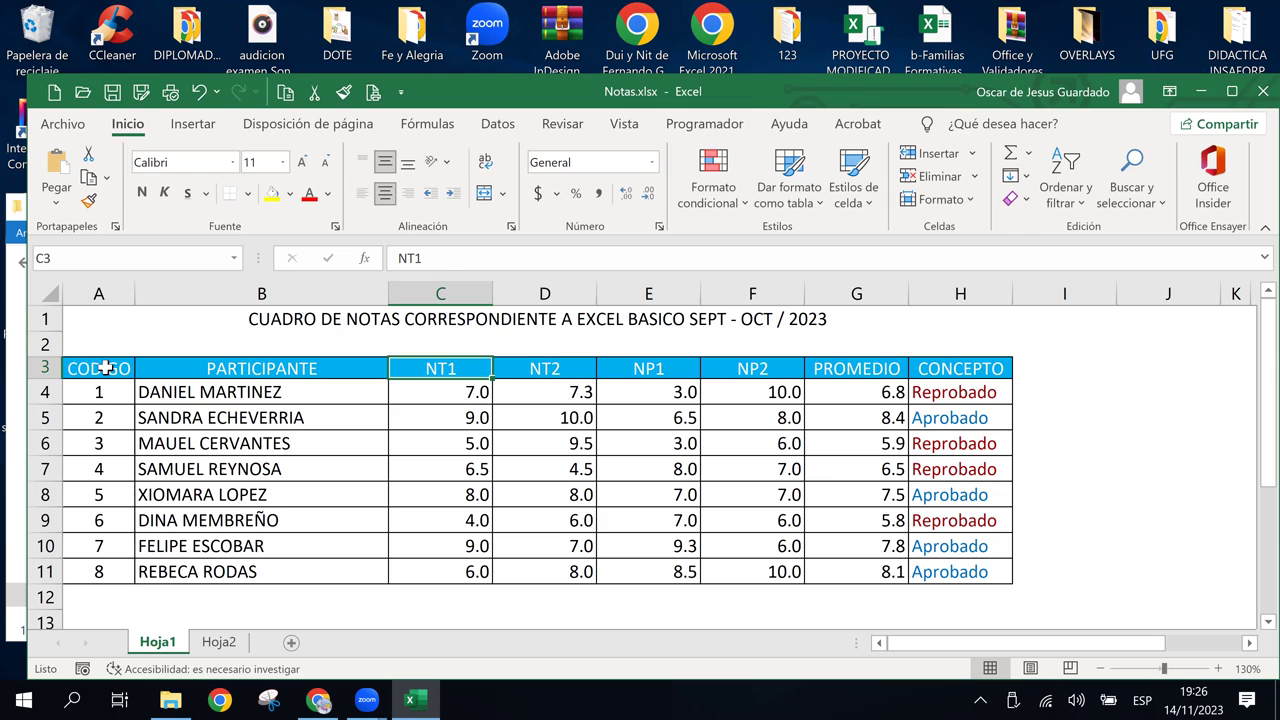
Check the grade table headers and the Datos ribbon commands, then enter the File backstage
{"action": "left_click", "coordinate": [105, 368]}
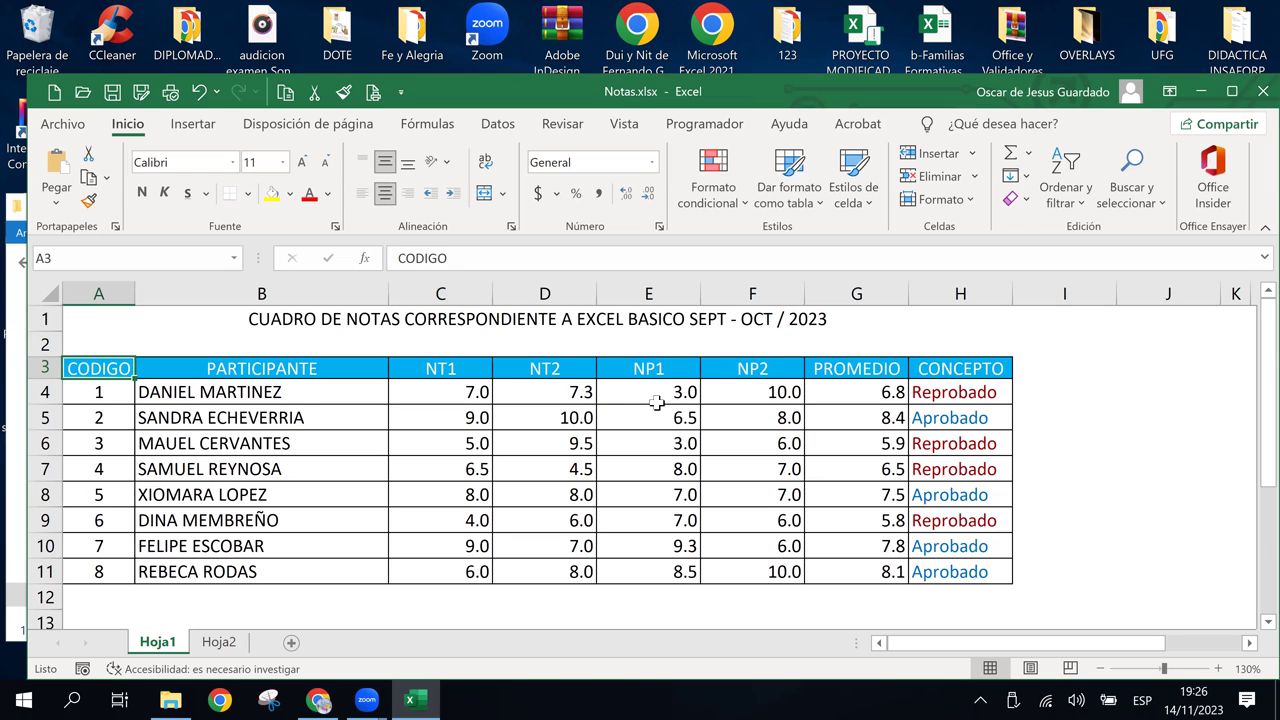
{"action": "left_click", "coordinate": [456, 369]}
{"action": "left_click", "coordinate": [623, 371]}
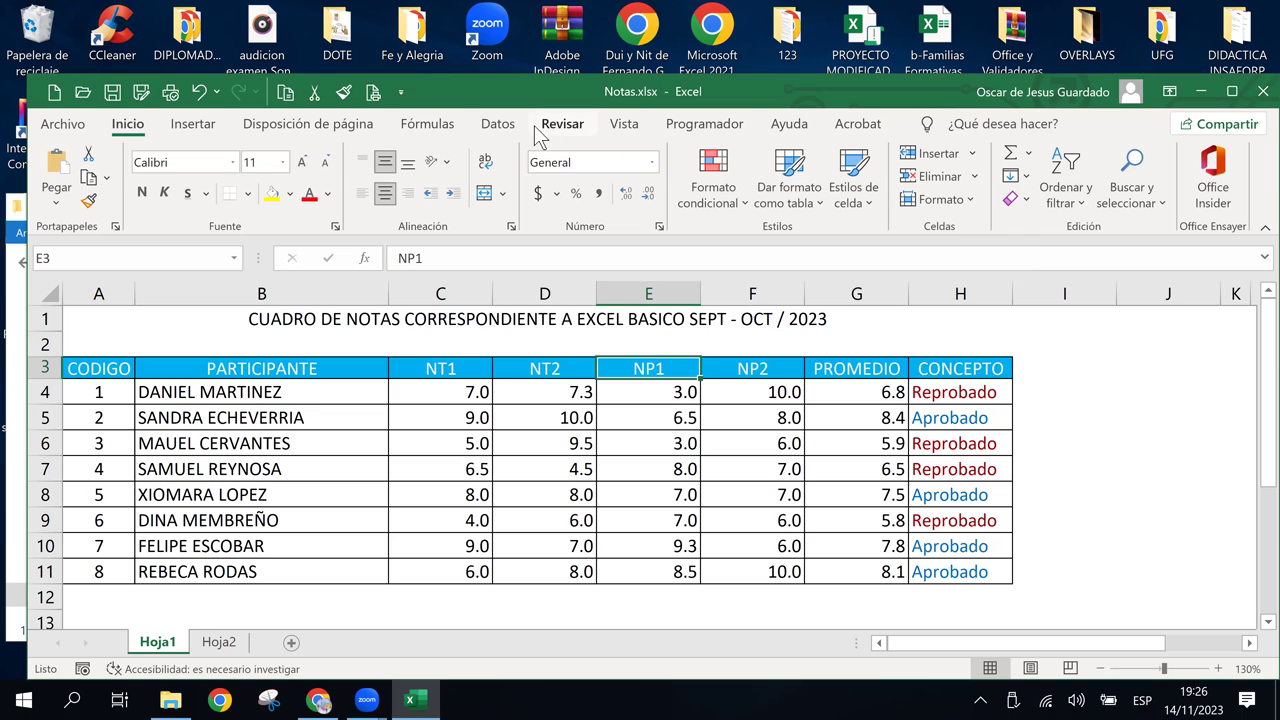
{"action": "left_click", "coordinate": [499, 124]}
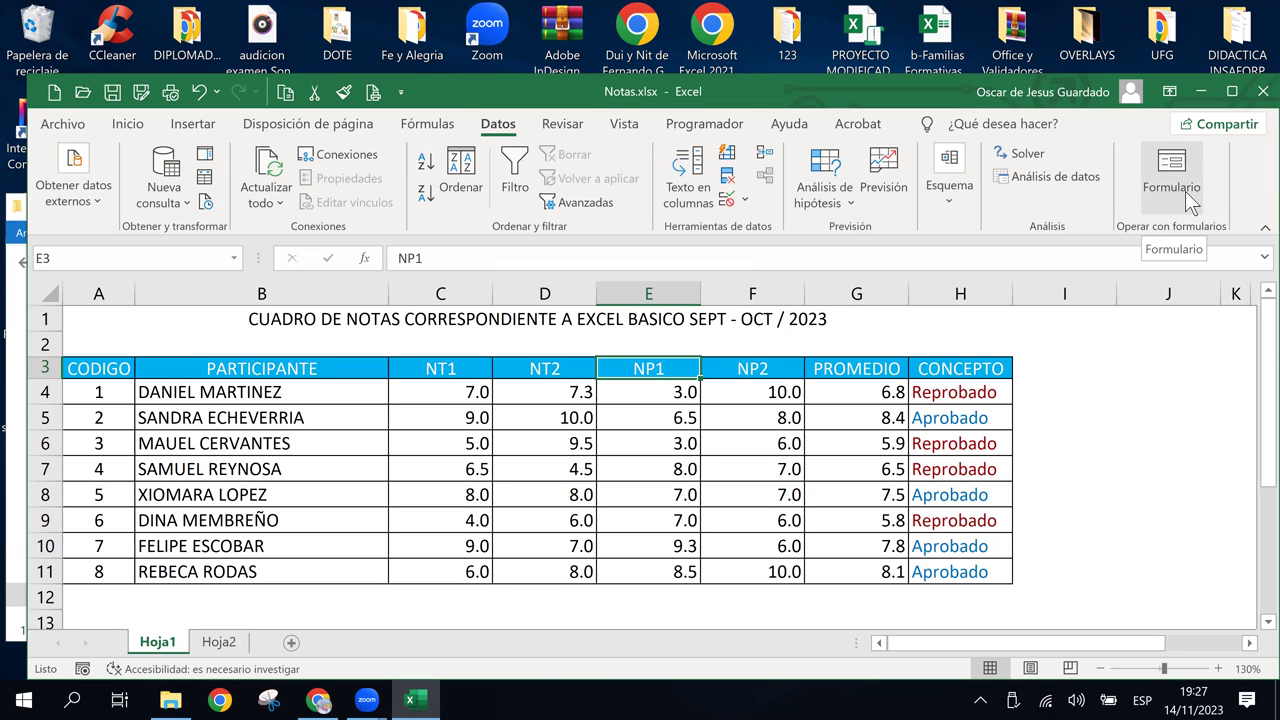
{"action": "left_click", "coordinate": [70, 128]}
Open the Opciones de Excel window through Archivo > Más > Opciones
{"action": "key", "text": "Escape"}
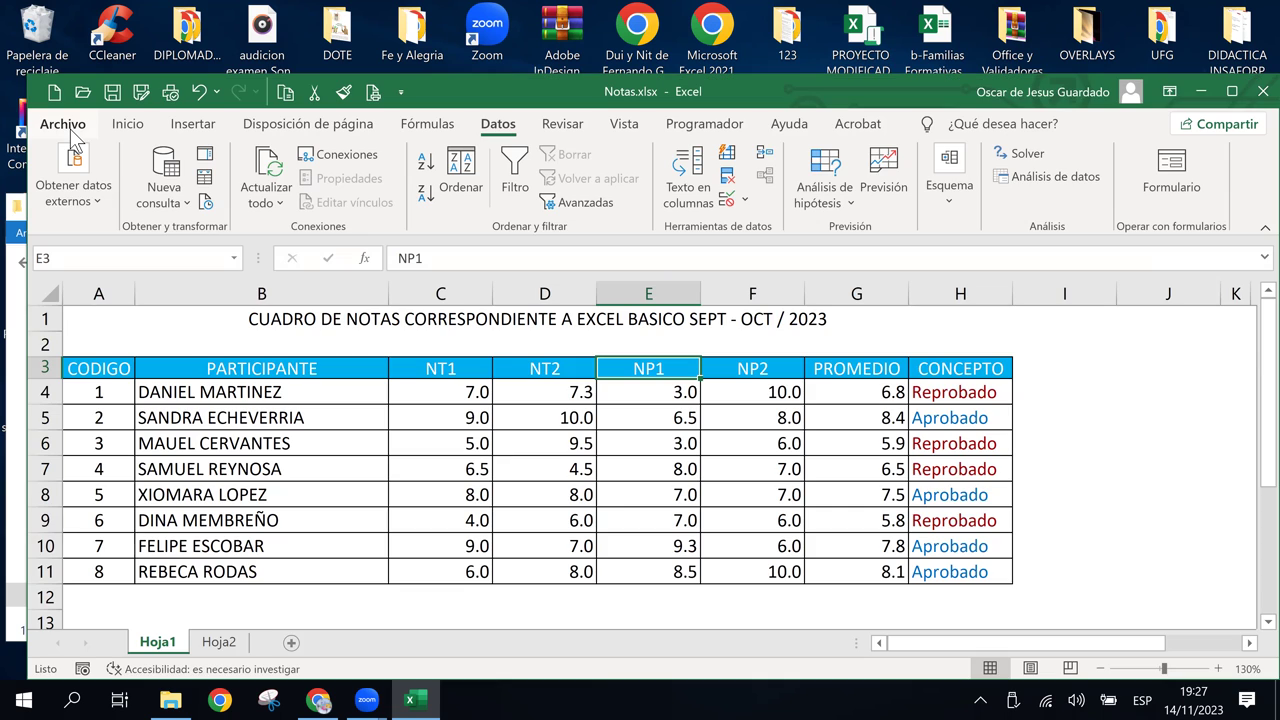
{"action": "left_click", "coordinate": [69, 127]}
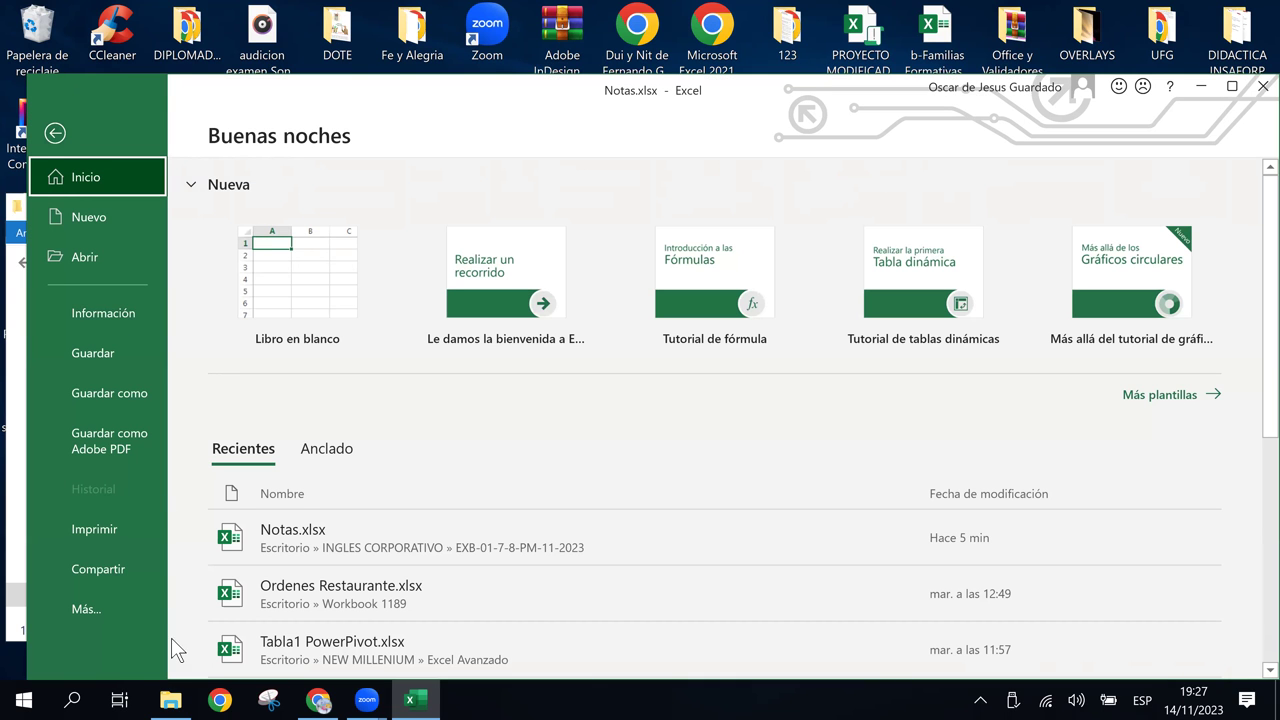
{"action": "left_click", "coordinate": [87, 612]}
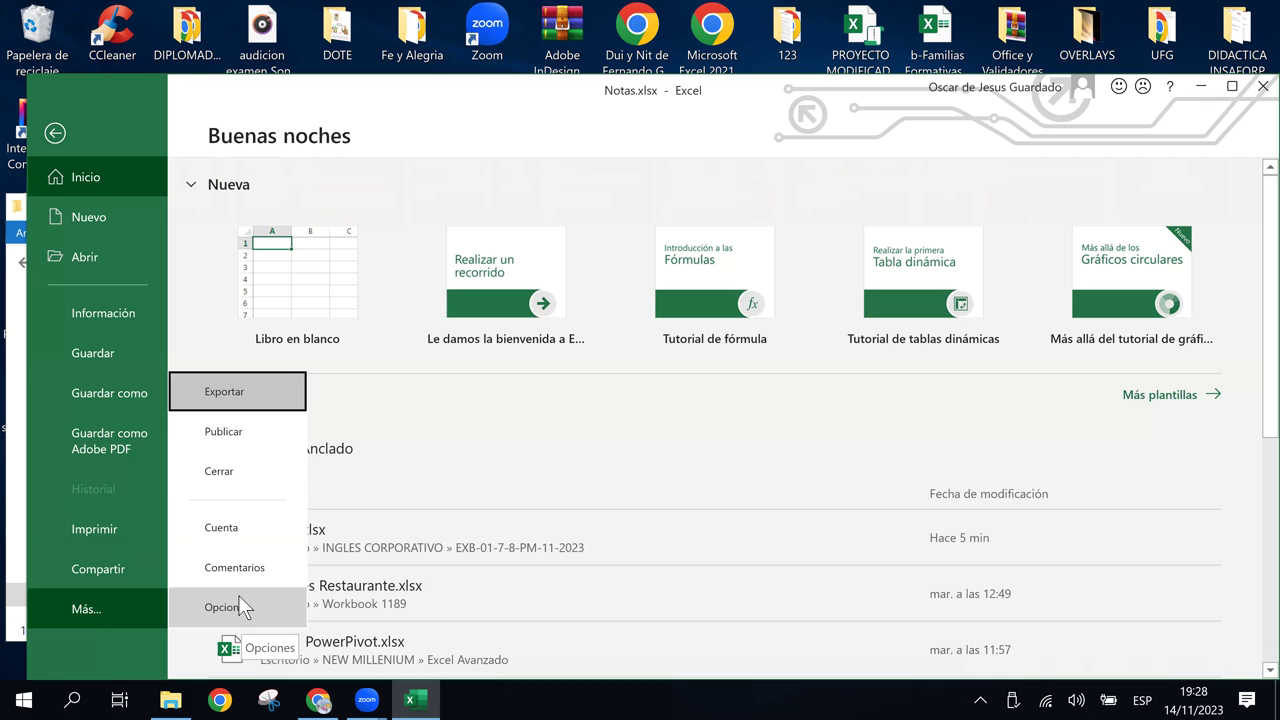
{"action": "left_click", "coordinate": [241, 607]}
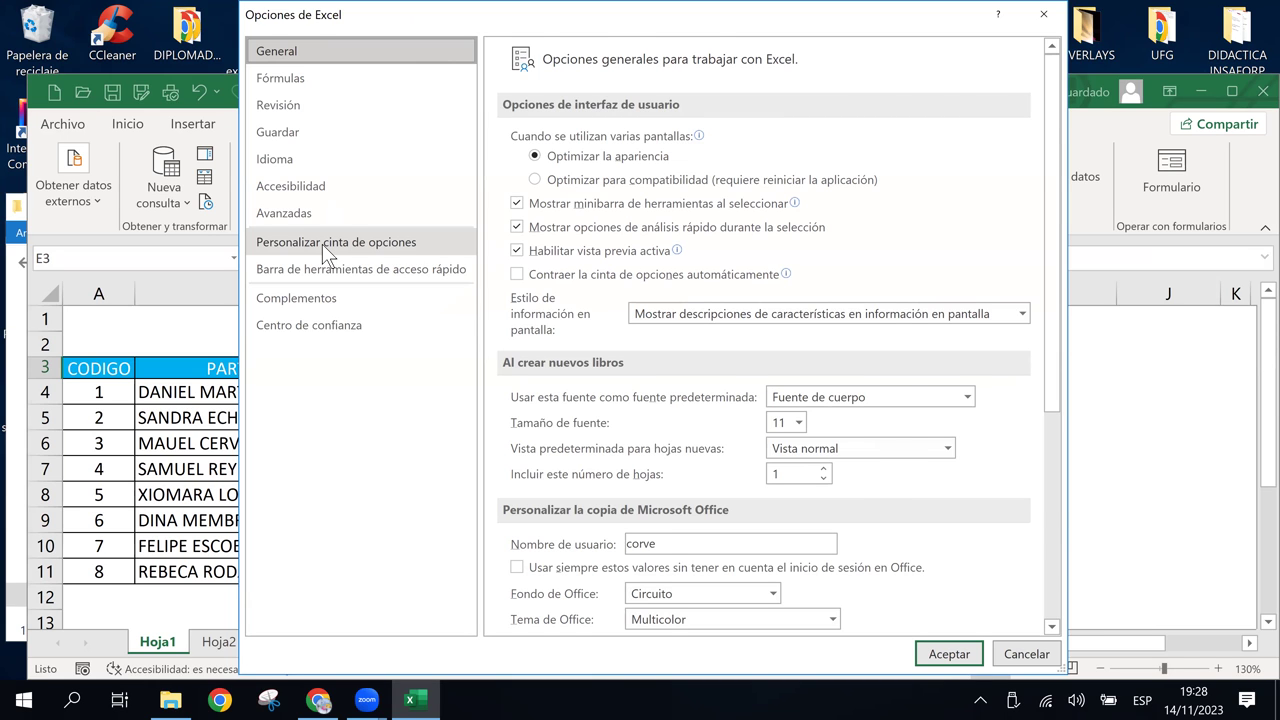
{"action": "left_click", "coordinate": [322, 244]}
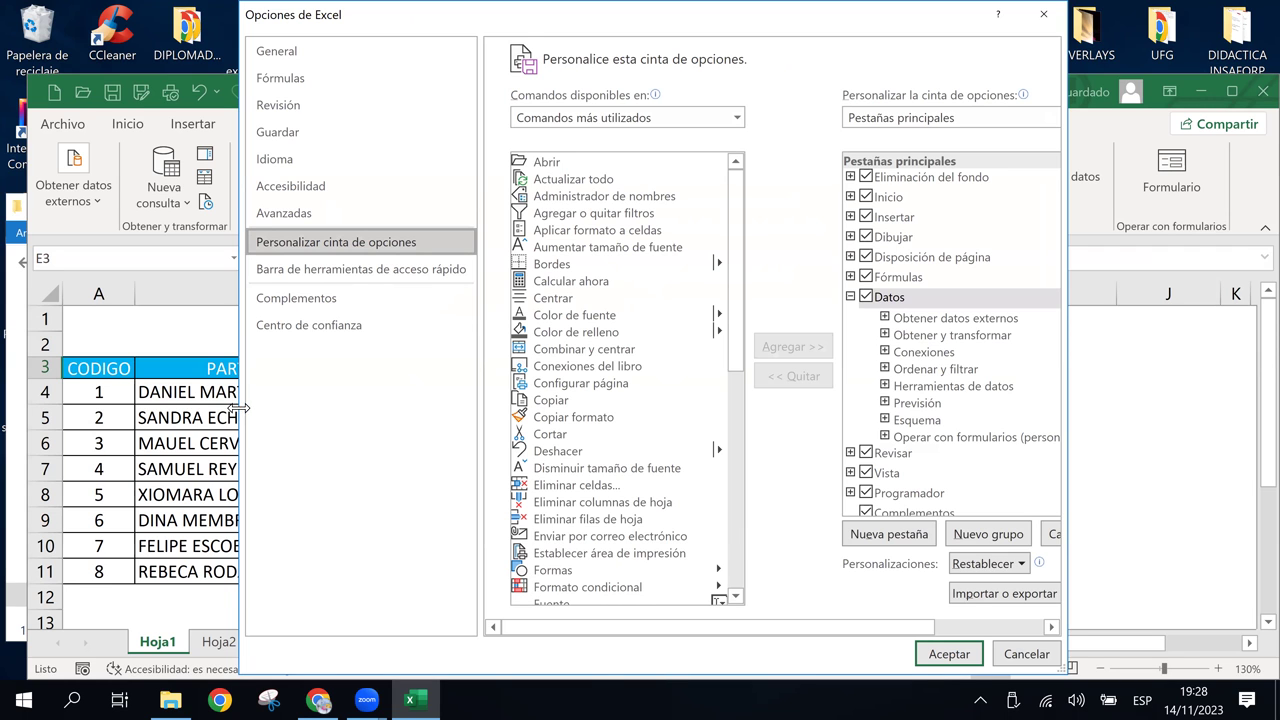
{"action": "left_click_drag", "start_coordinate": [240, 408], "coordinate": [160, 410]}
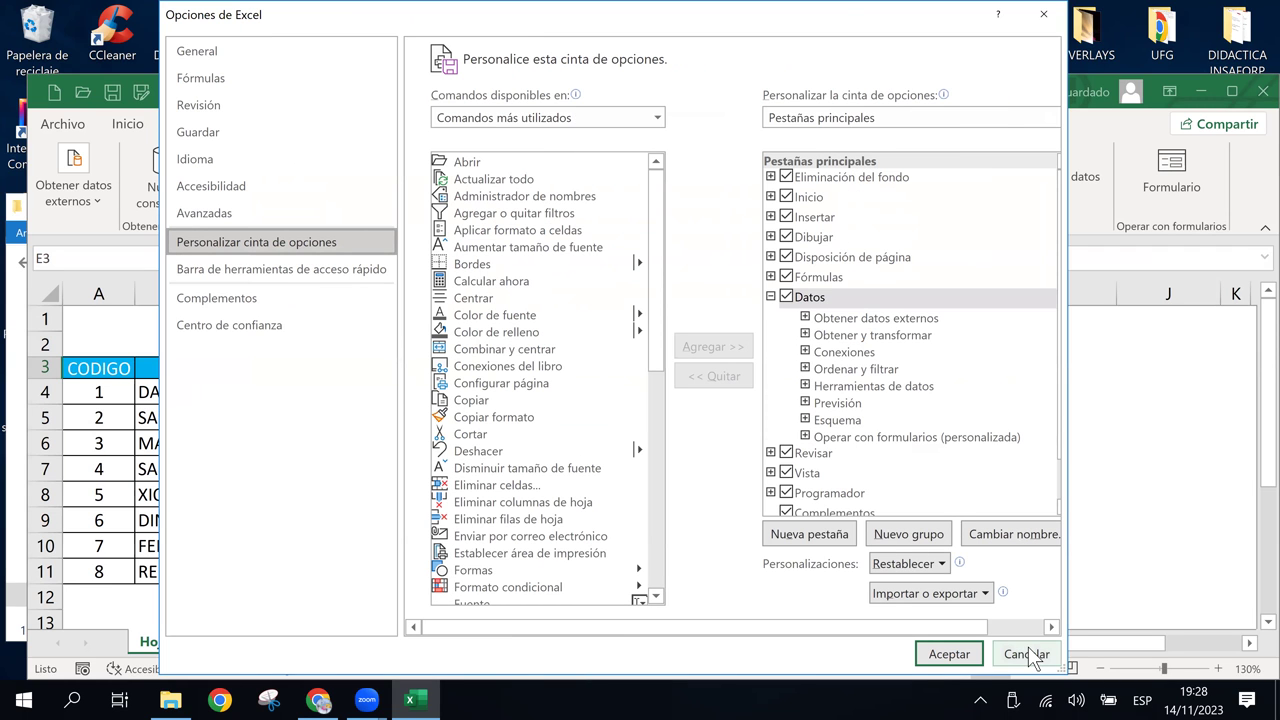
{"action": "left_click", "coordinate": [1028, 652]}
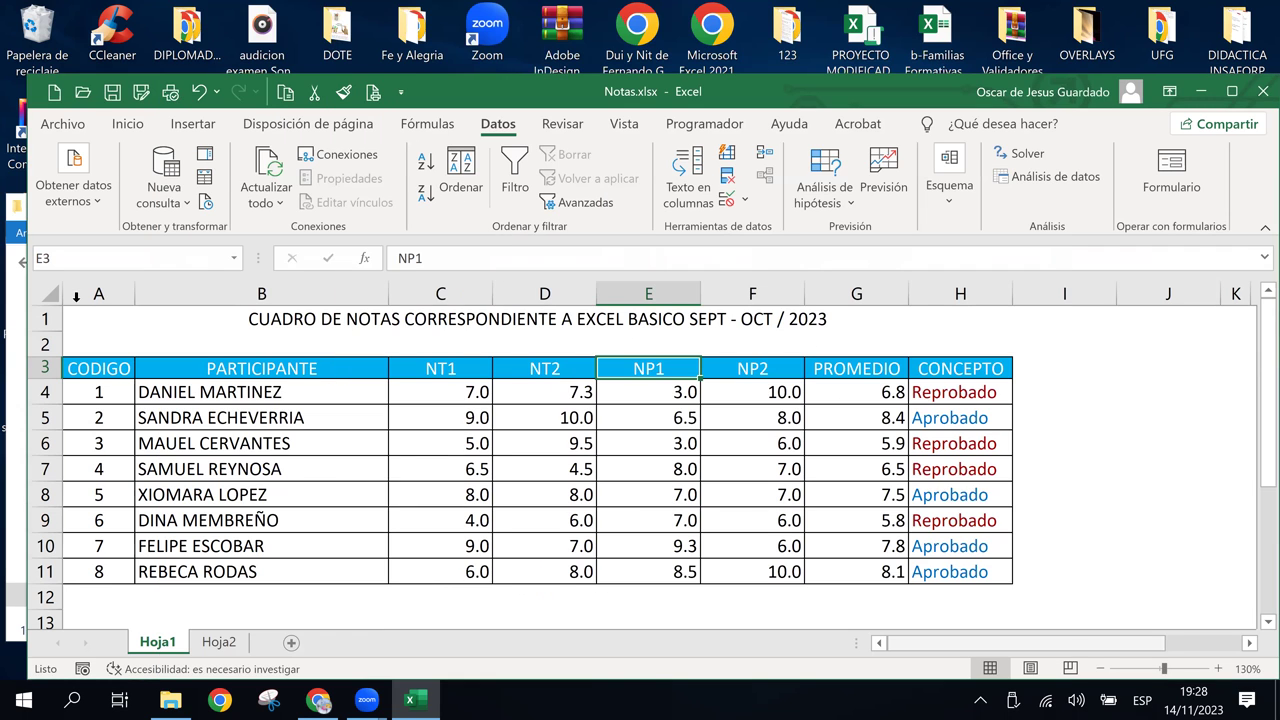
{"action": "left_click", "coordinate": [60, 125]}
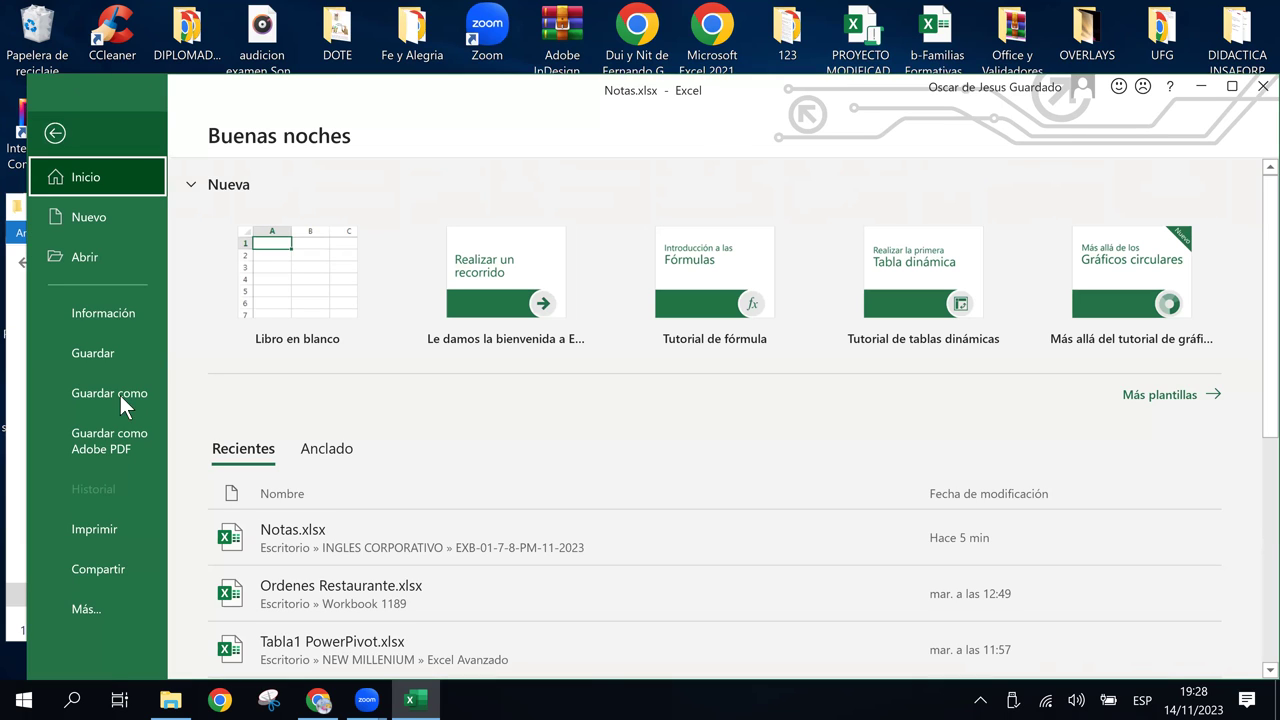
{"action": "left_click", "coordinate": [92, 609]}
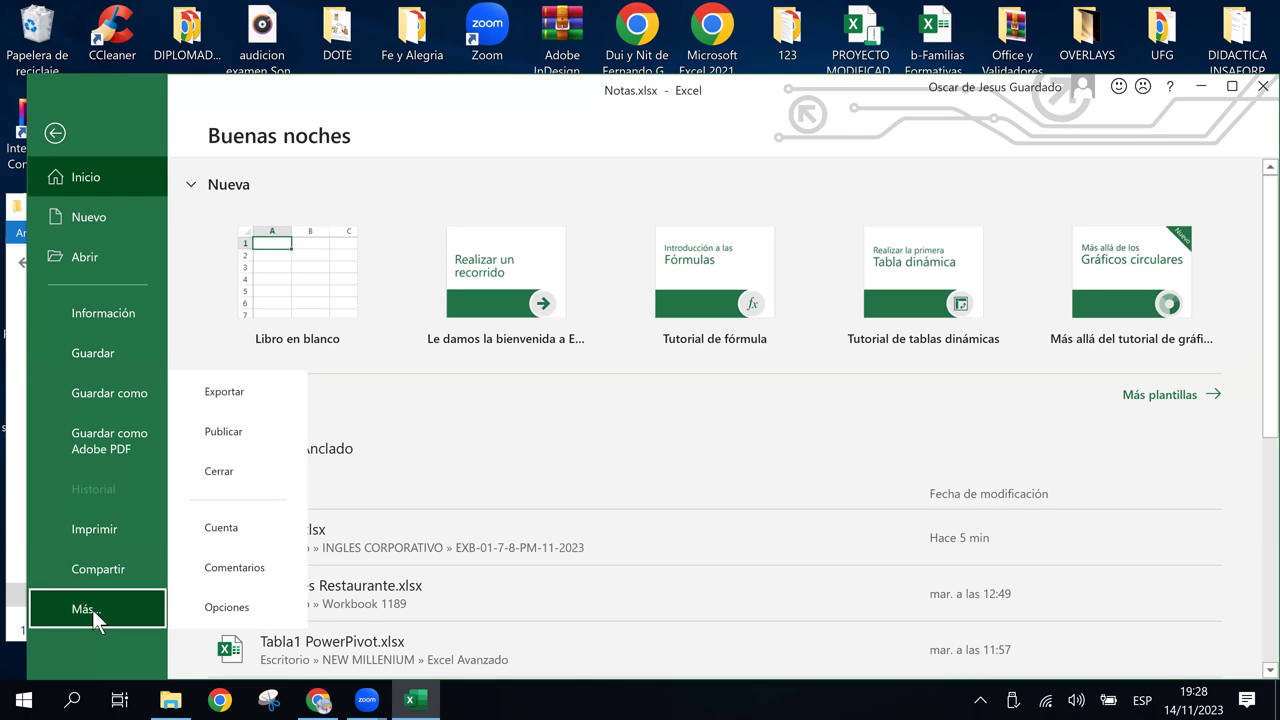
{"action": "left_click", "coordinate": [237, 611]}
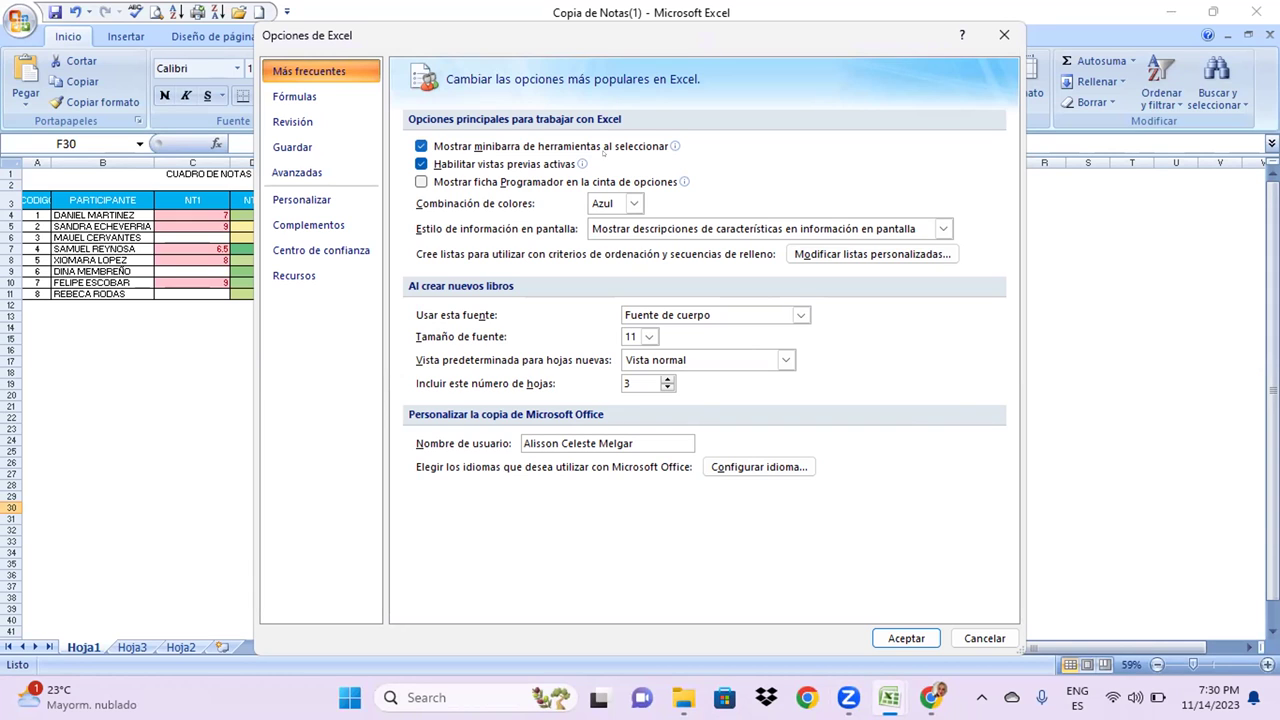
Switch the Excel options to the Quick Access Toolbar customization page
{"action": "mouse_move", "coordinate": [603, 150]}
{"action": "mouse_move", "coordinate": [421, 166]}
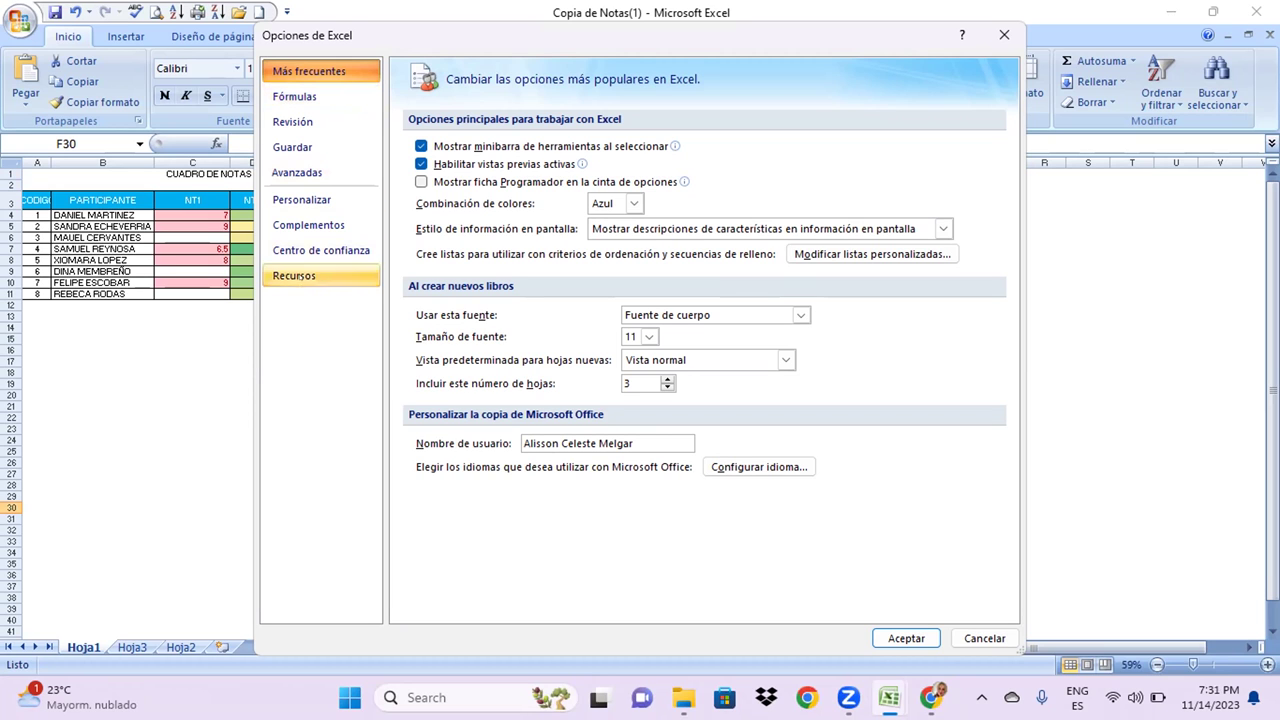
{"action": "left_click", "coordinate": [301, 200]}
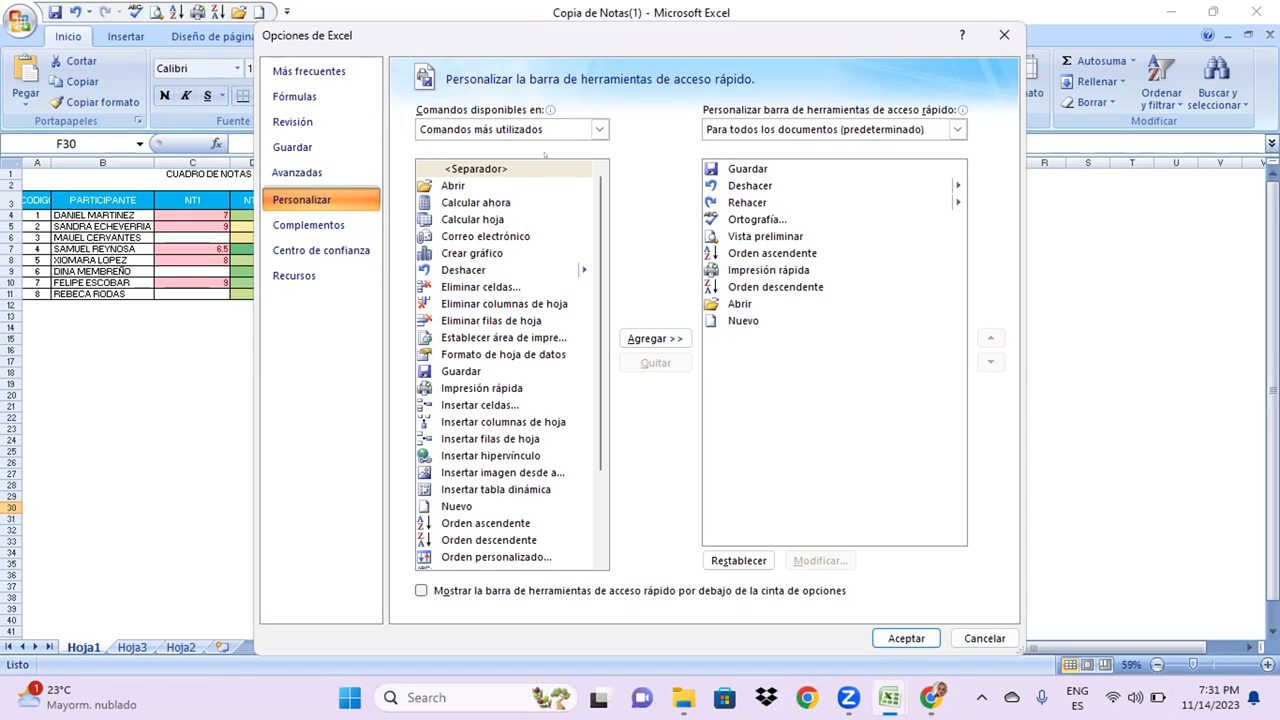
Set Comandos disponibles en to Todos los comandos
{"action": "left_click", "coordinate": [590, 128]}
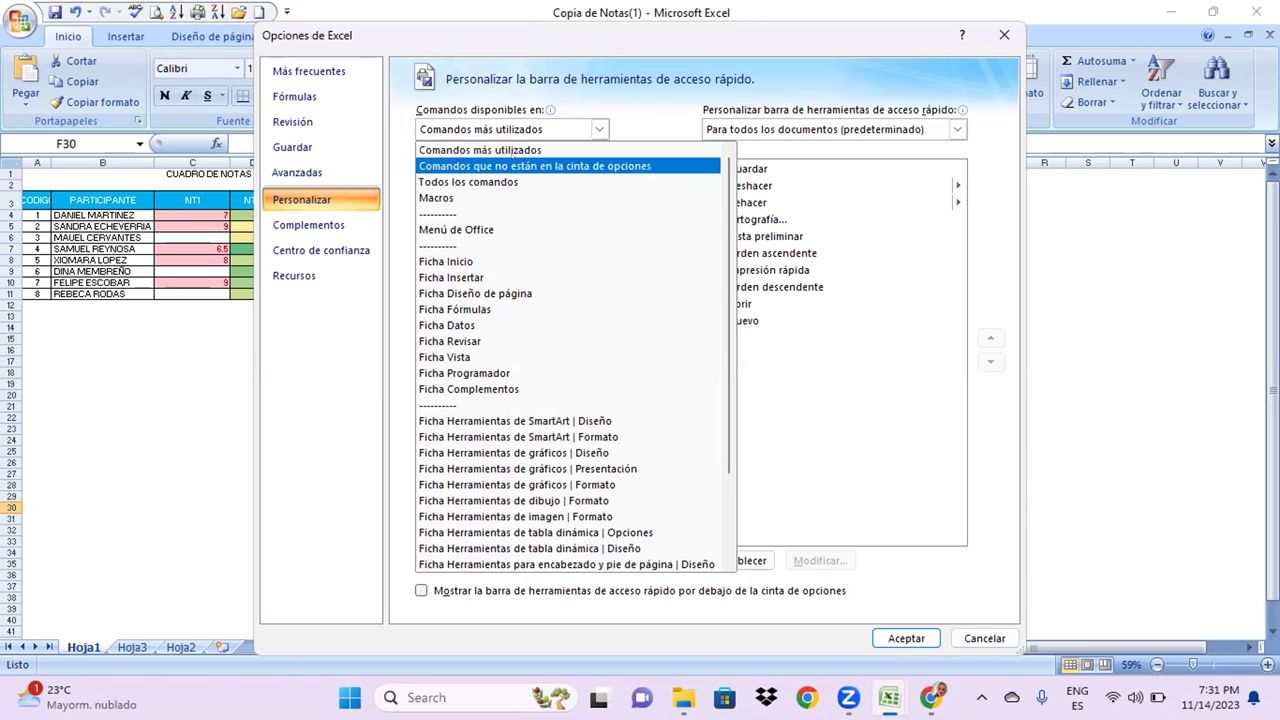
{"action": "left_click", "coordinate": [497, 183]}
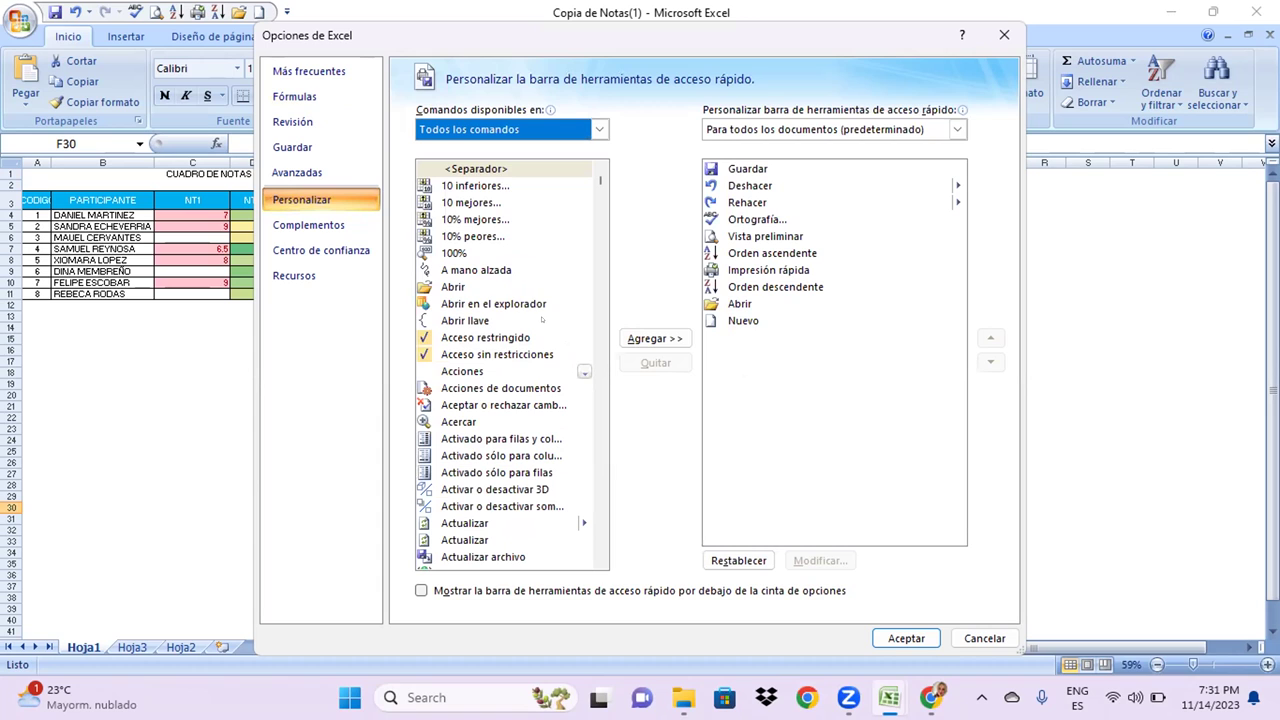
{"action": "left_click", "coordinate": [469, 394]}
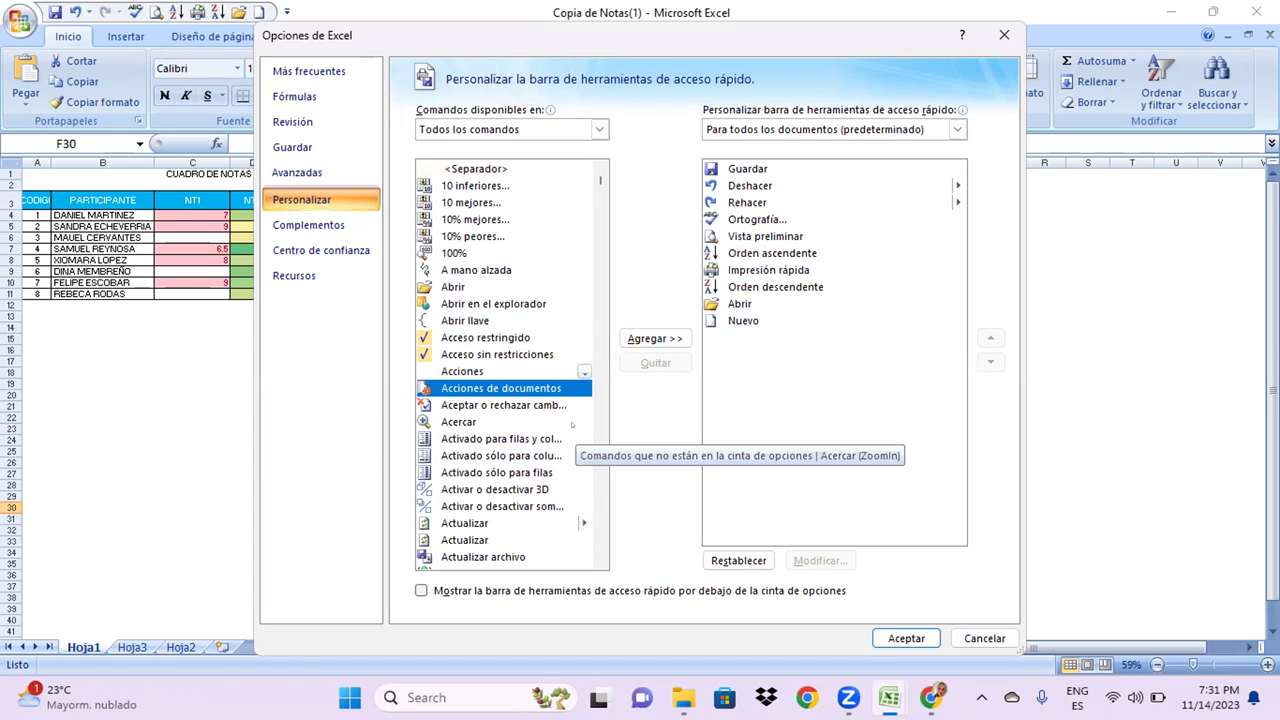
Jump to the F commands and scroll the list until Formulario... is in view
{"action": "key", "text": "f"}
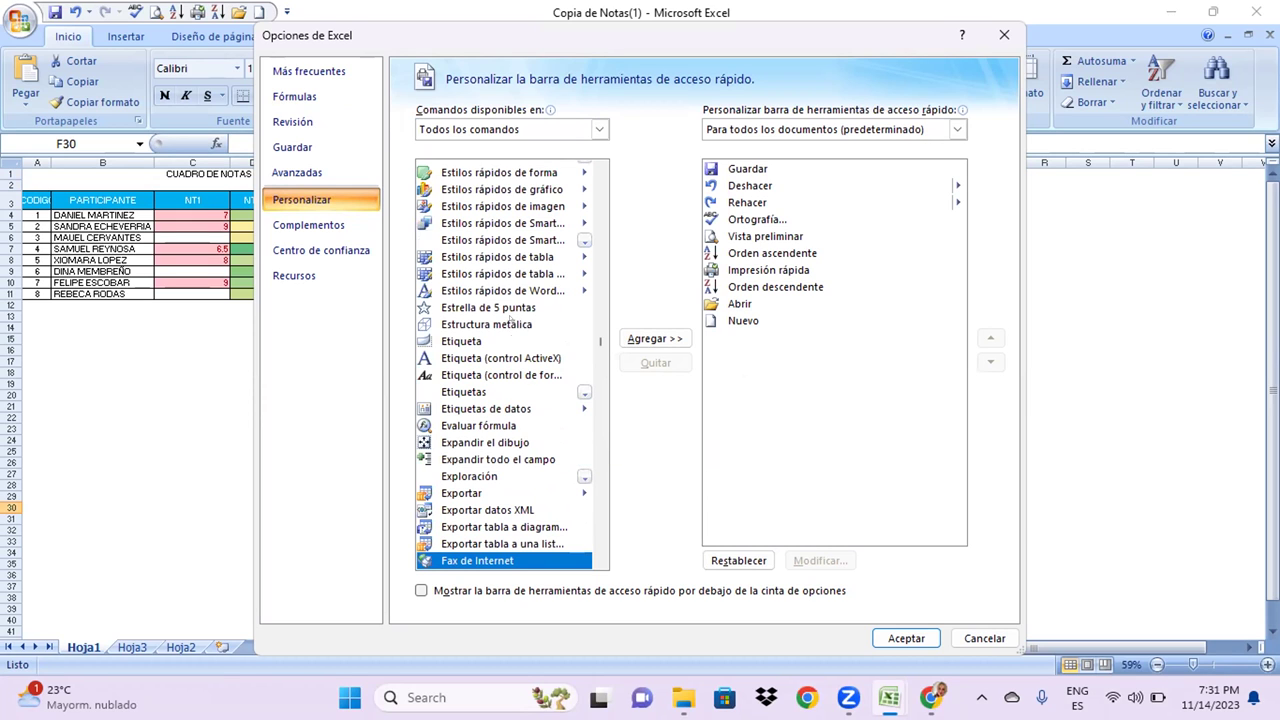
{"action": "key", "text": "o"}
{"action": "key", "text": "r"}
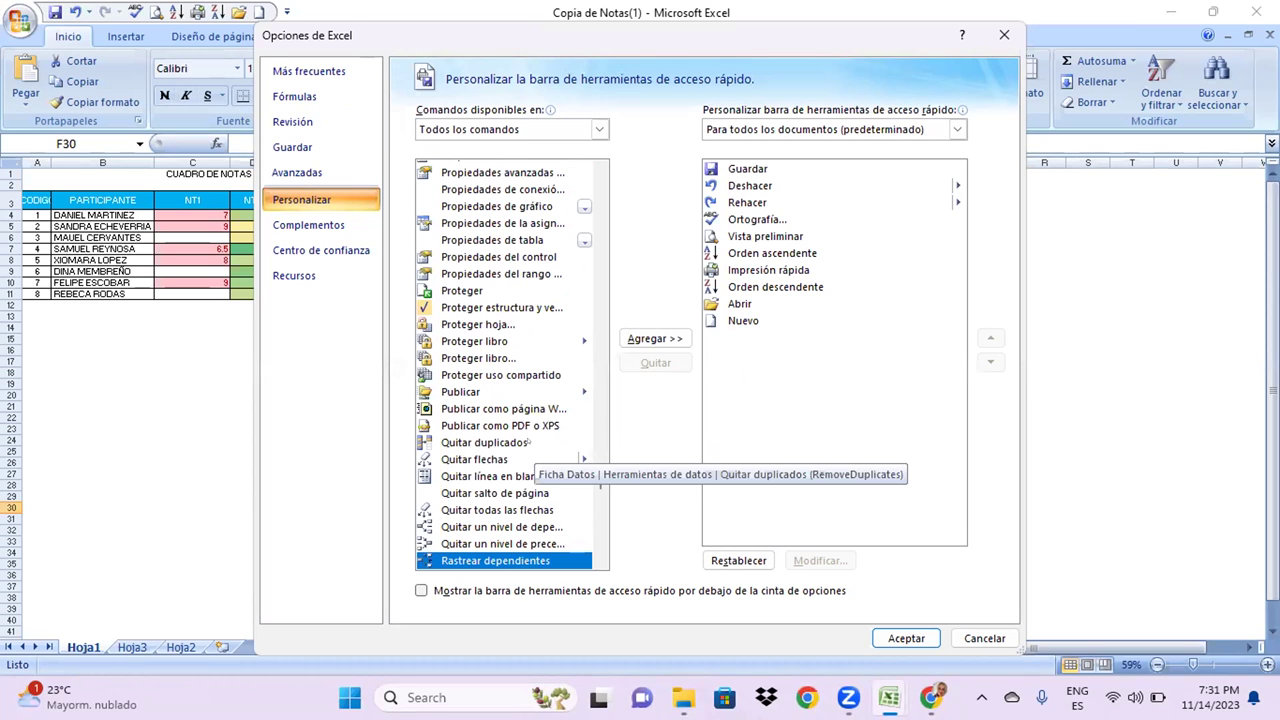
{"action": "key", "text": "f"}
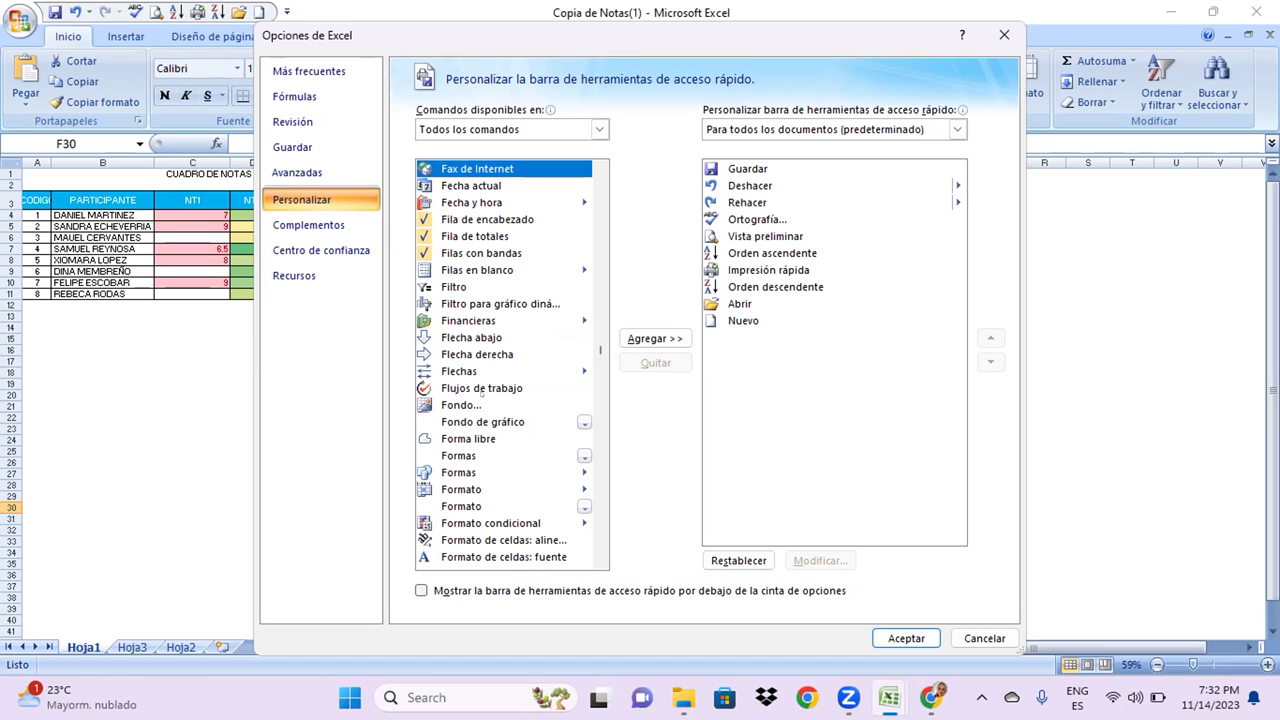
{"action": "scroll", "coordinate": [481, 384], "scroll_direction": "down", "scroll_amount": 1}
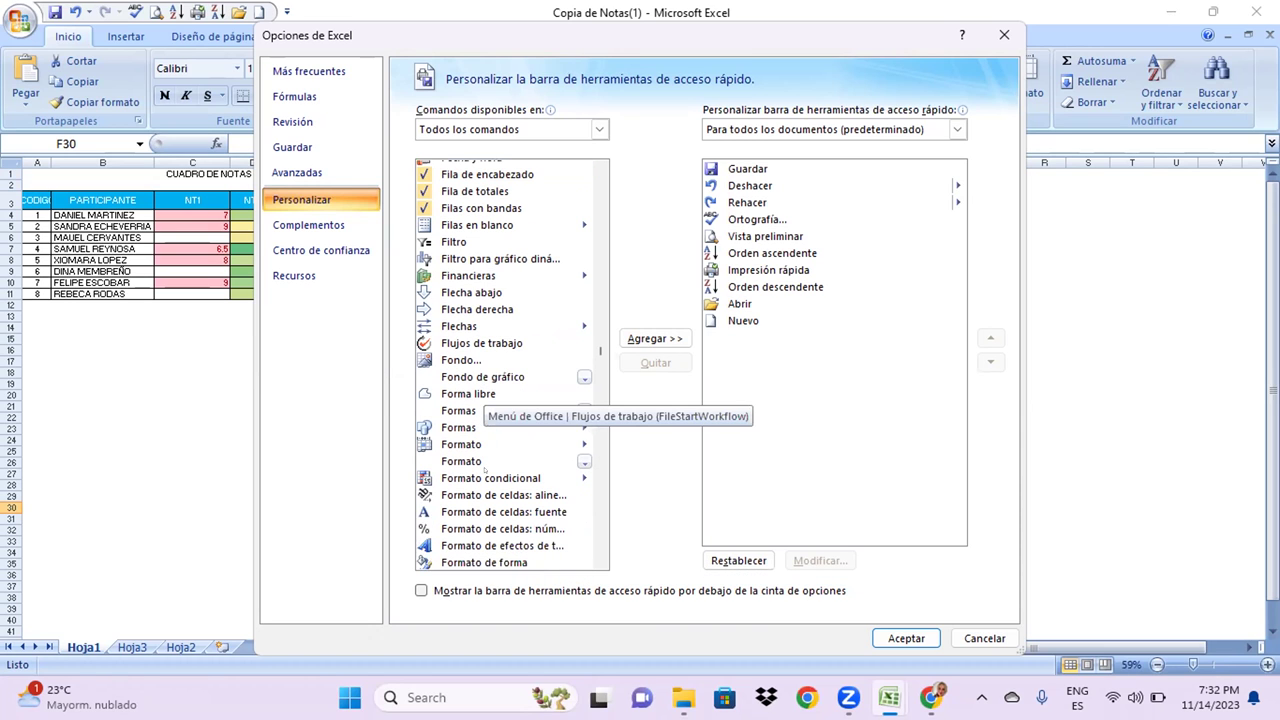
{"action": "scroll", "coordinate": [484, 467], "scroll_direction": "down", "scroll_amount": 1}
{"action": "scroll", "coordinate": [541, 544], "scroll_direction": "down", "scroll_amount": 1}
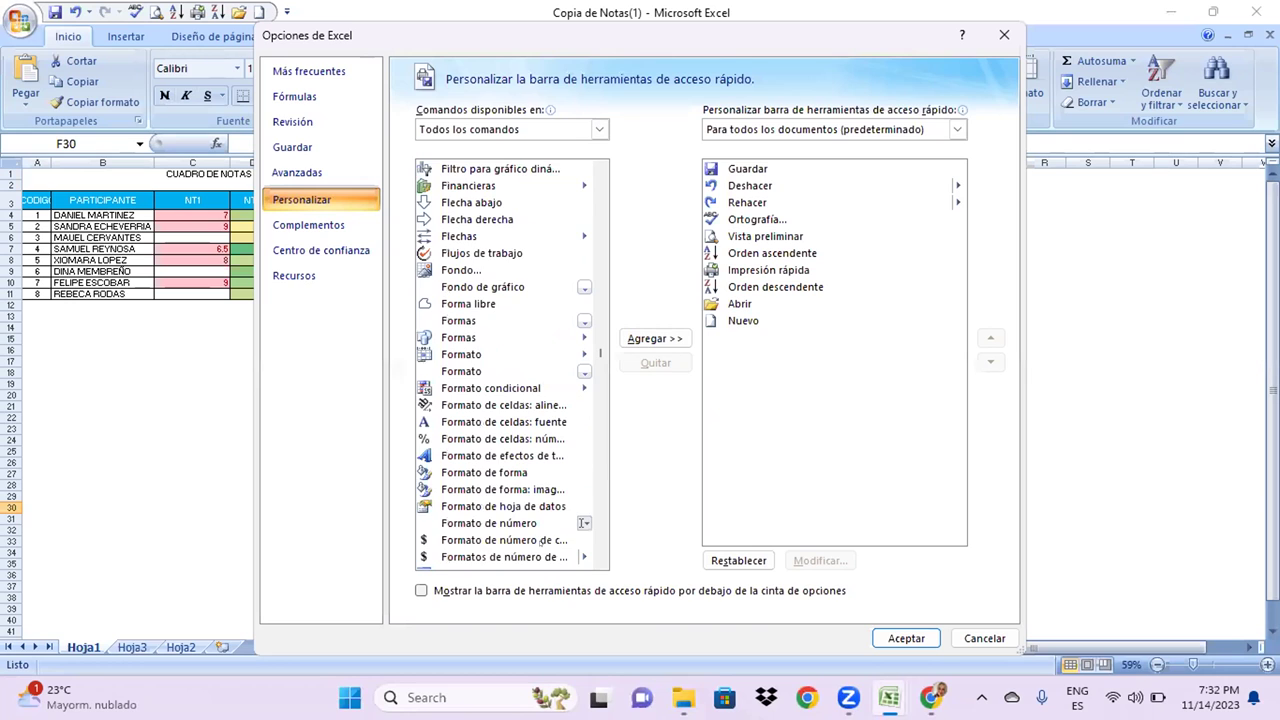
{"action": "scroll", "coordinate": [540, 543], "scroll_direction": "down", "scroll_amount": 1}
{"action": "scroll", "coordinate": [540, 543], "scroll_direction": "down", "scroll_amount": 1}
{"action": "scroll", "coordinate": [540, 542], "scroll_direction": "down", "scroll_amount": 1}
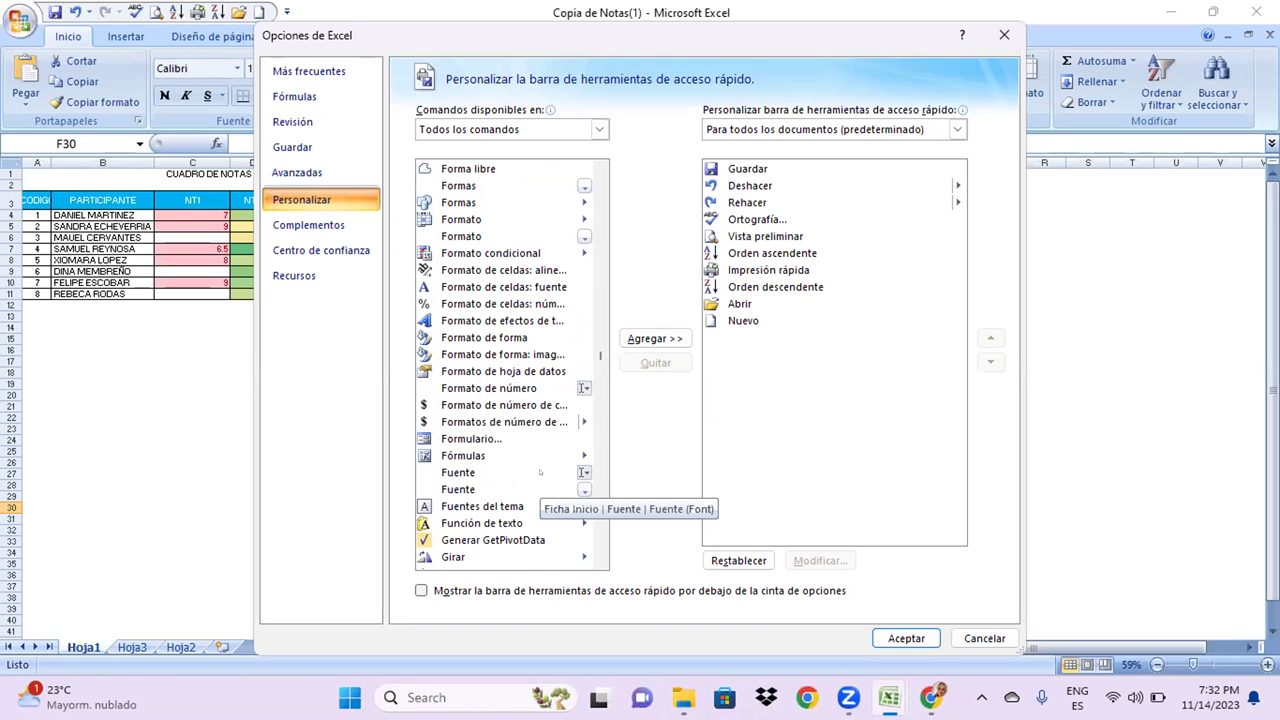
Select Formulario... in the Quick Access Toolbar command list
{"action": "left_click", "coordinate": [471, 439]}
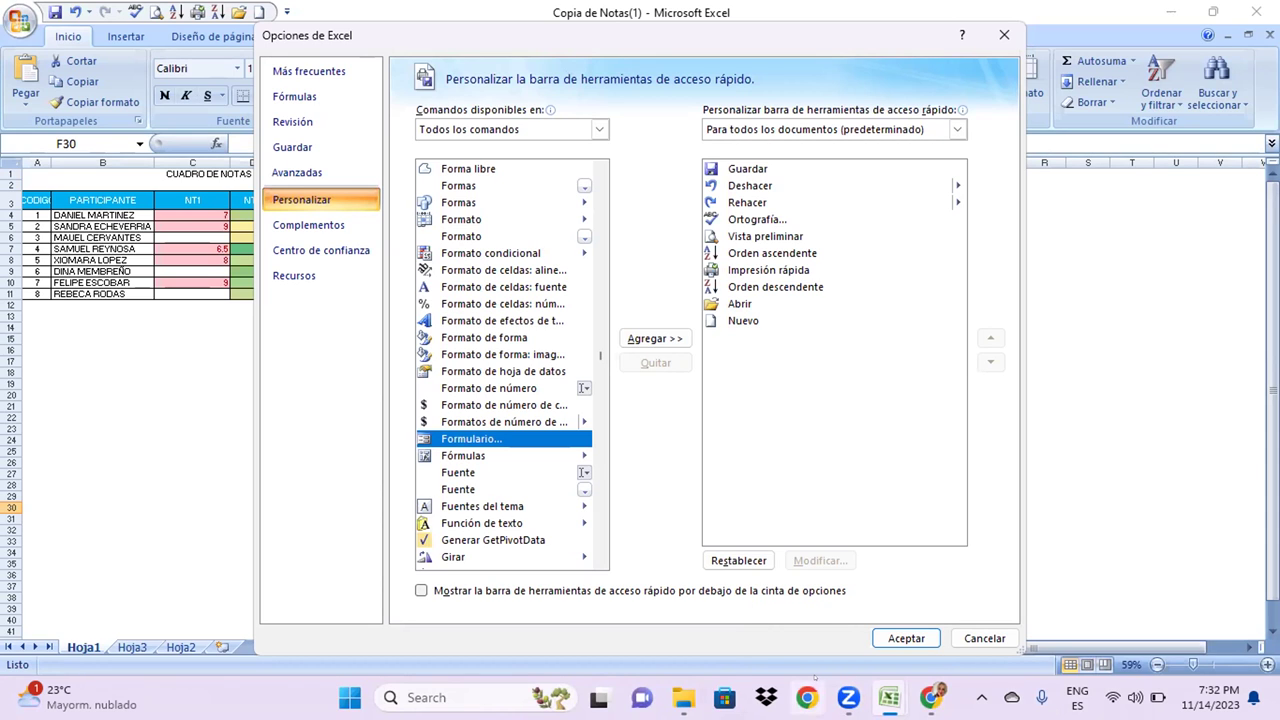
{"action": "mouse_move", "coordinate": [857, 679]}
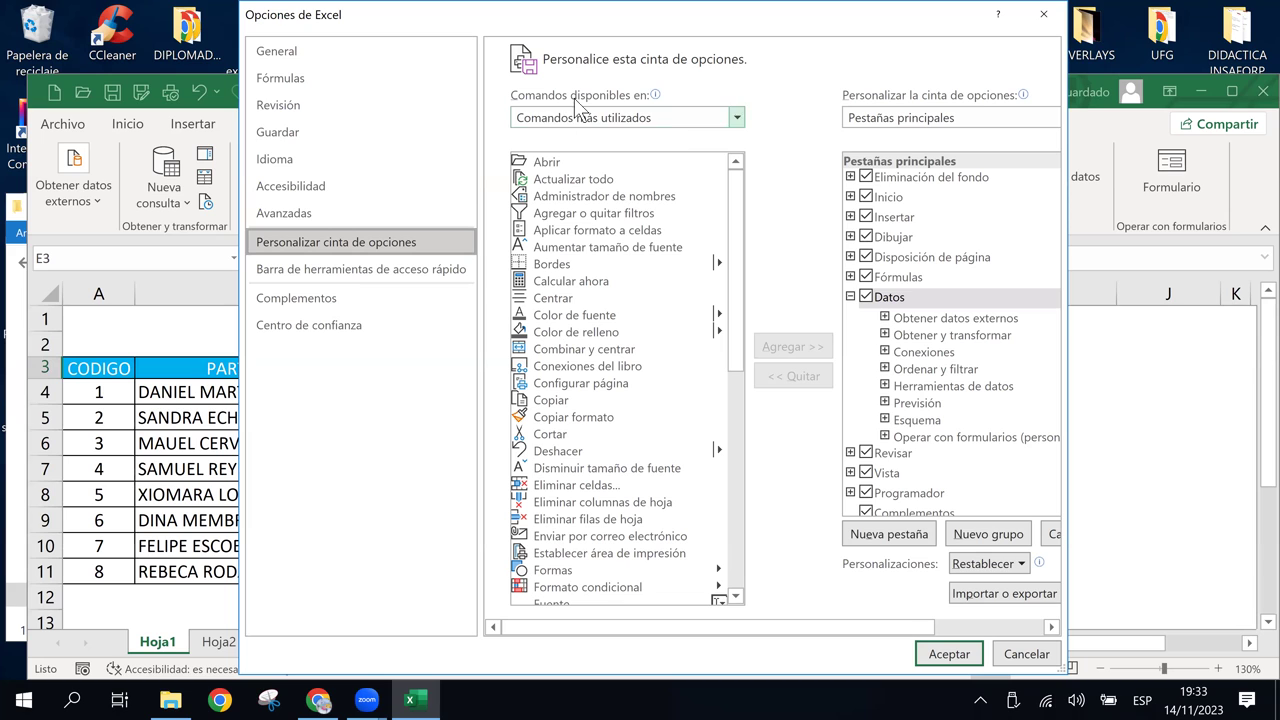
On the ribbon page, list Todos los comandos and highlight Formulario... using F and arrow keys
{"action": "mouse_move", "coordinate": [597, 105]}
{"action": "left_click", "coordinate": [621, 118]}
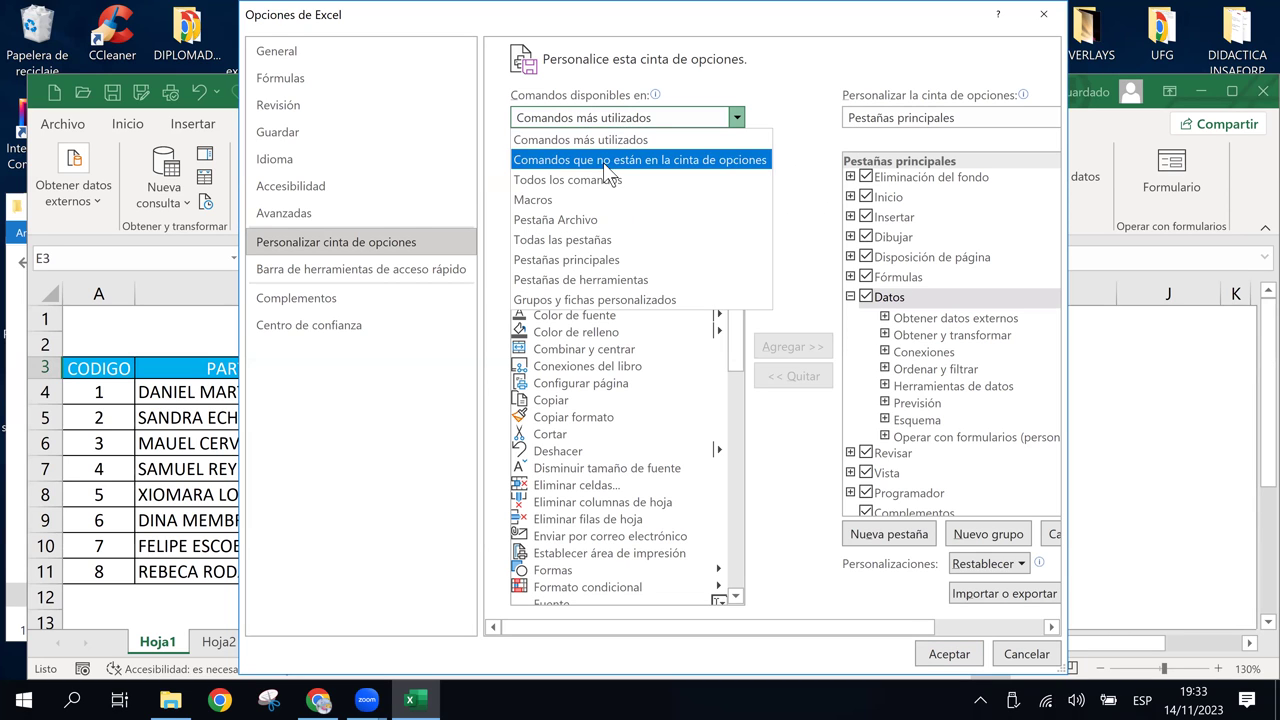
{"action": "key", "text": "Escape"}
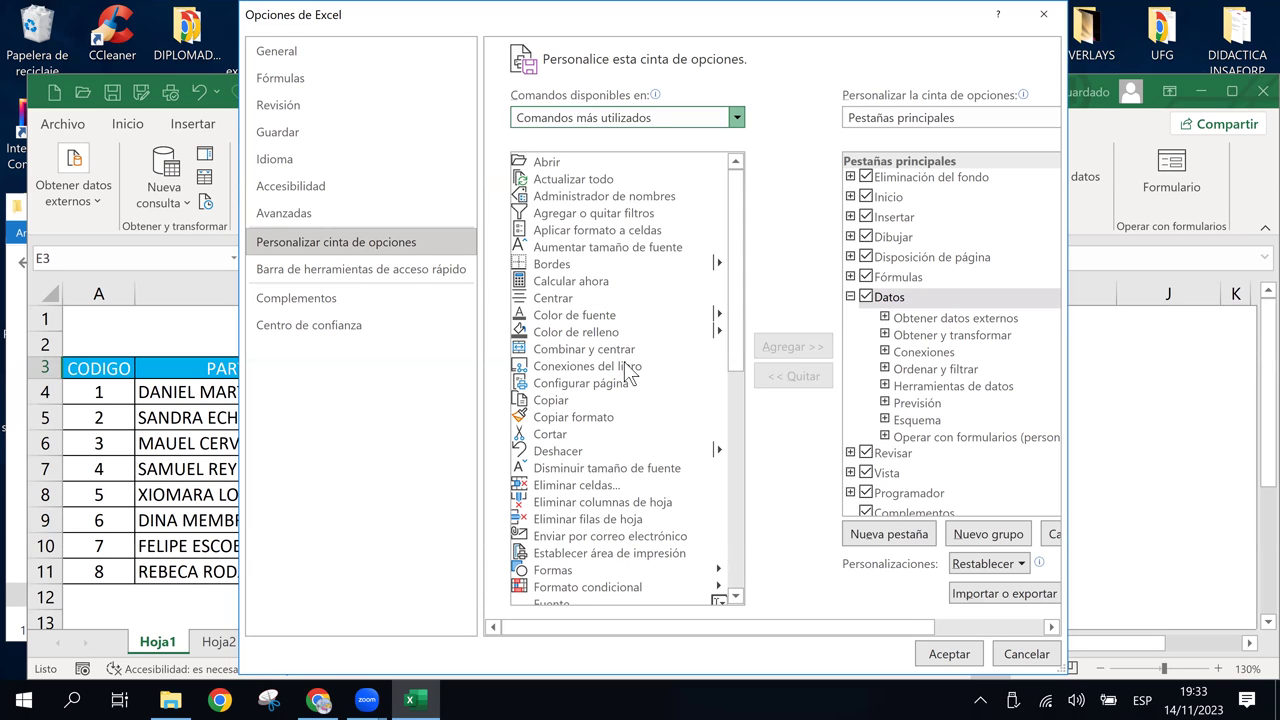
{"action": "key", "text": "Down"}
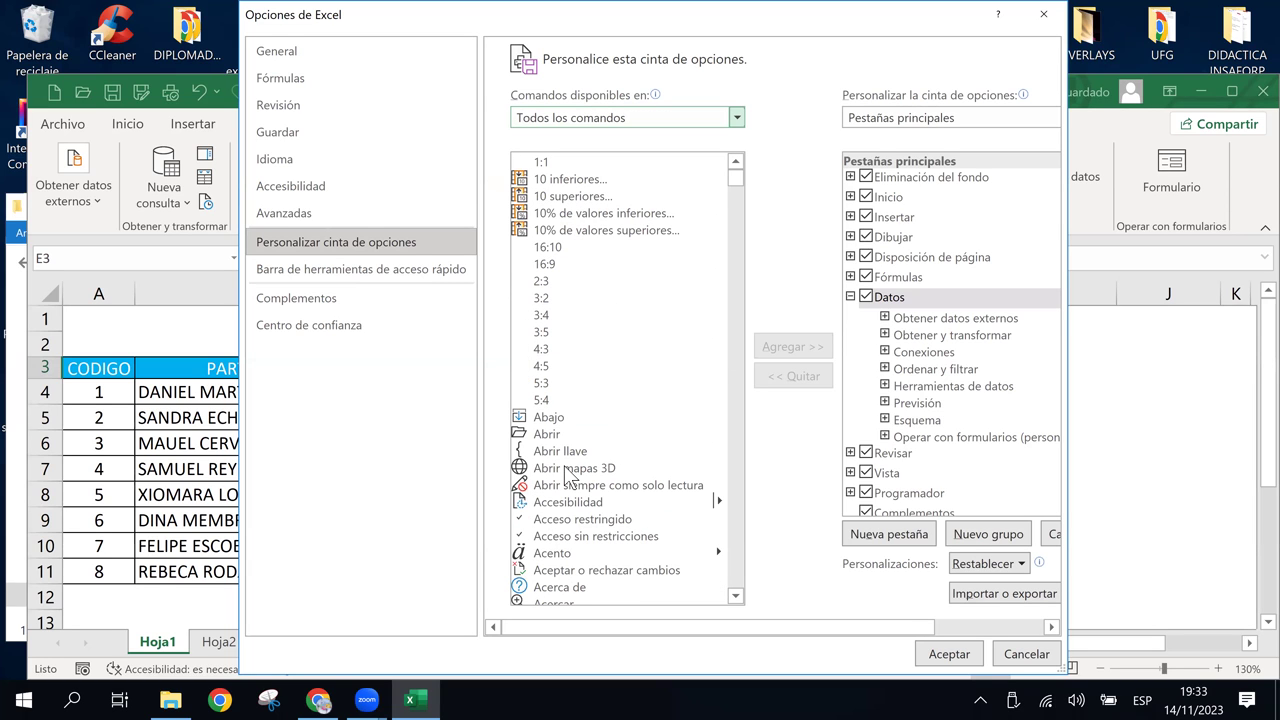
{"action": "left_click", "coordinate": [567, 470]}
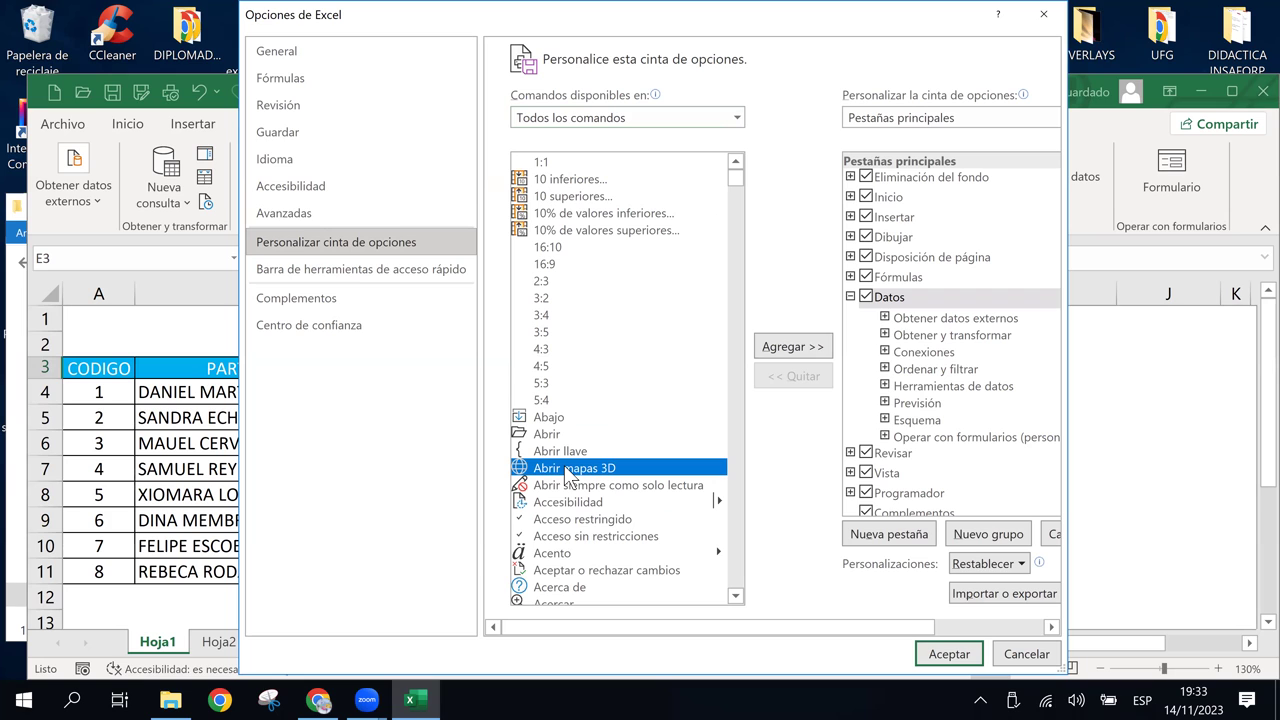
{"action": "key", "text": "f"}
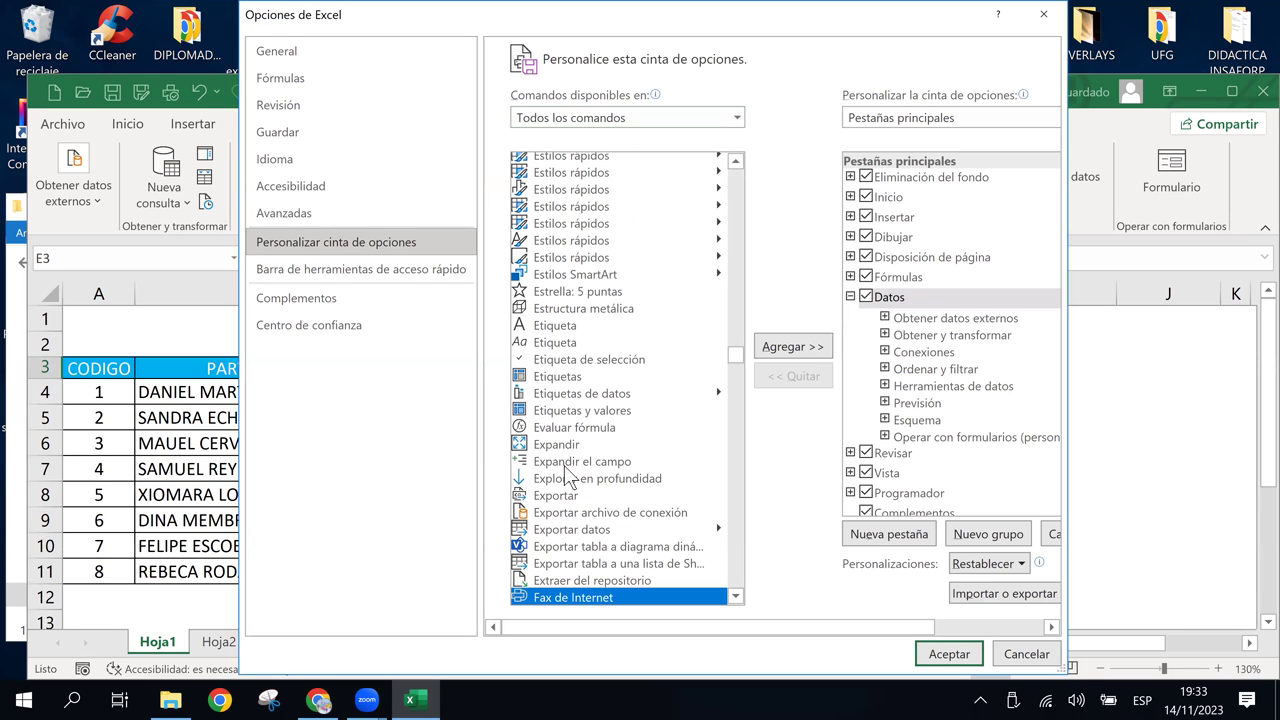
{"action": "key", "text": "Down"}
{"action": "key", "text": "Down"}
{"action": "key", "text": "Down"}
{"action": "key", "text": "Down"}
{"action": "key", "text": "Down"}
{"action": "key", "text": "Down"}
{"action": "key", "text": "Down"}
{"action": "key", "text": "Down"}
{"action": "key", "text": "Down"}
{"action": "key", "text": "Down"}
{"action": "key", "text": "Down"}
{"action": "key", "text": "Down"}
{"action": "key", "text": "Down"}
{"action": "key", "text": "Down"}
{"action": "key", "text": "Down"}
{"action": "key", "text": "Down"}
{"action": "key", "text": "Down"}
{"action": "key", "text": "Down"}
{"action": "key", "text": "Down"}
{"action": "key", "text": "Down"}
{"action": "key", "text": "Down"}
{"action": "key", "text": "Down"}
{"action": "key", "text": "Down"}
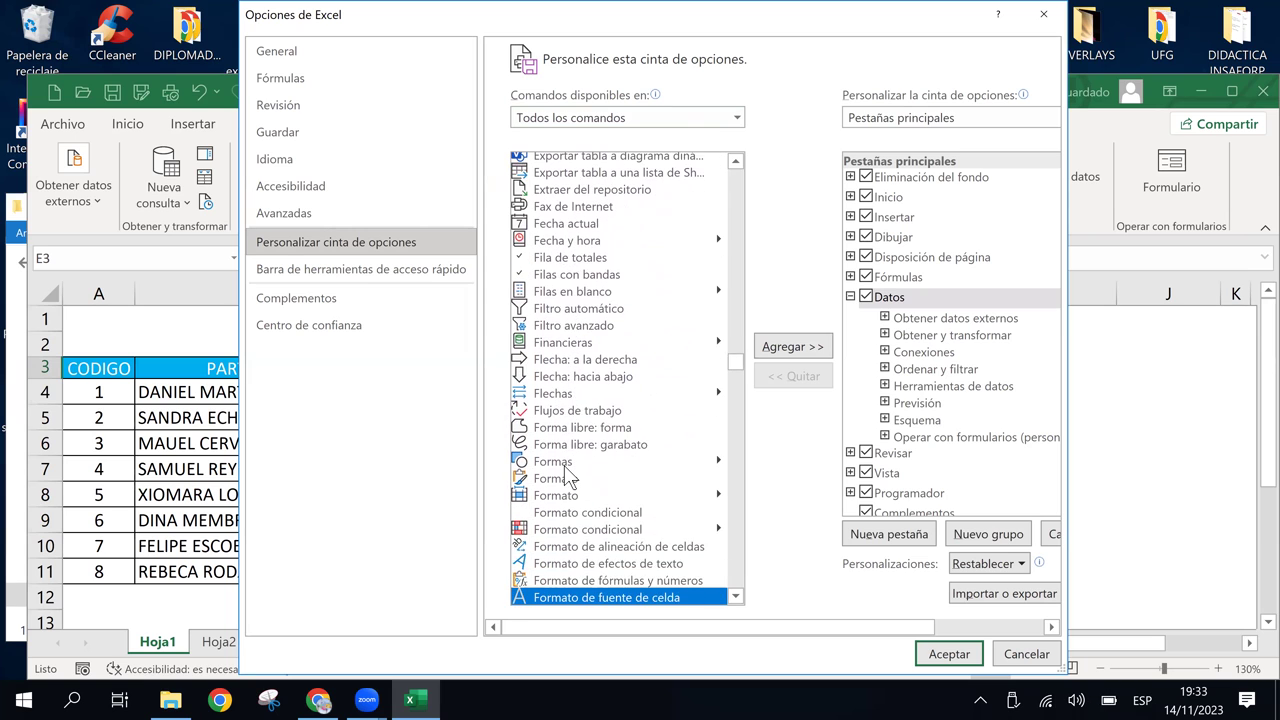
{"action": "key", "text": "Down"}
{"action": "key", "text": "Down"}
{"action": "key", "text": "Down"}
{"action": "key", "text": "Down"}
{"action": "key", "text": "Down"}
{"action": "key", "text": "Down"}
{"action": "key", "text": "Down"}
{"action": "key", "text": "Down"}
{"action": "key", "text": "Down"}
{"action": "key", "text": "Down"}
{"action": "key", "text": "Down"}
{"action": "key", "text": "Down"}
{"action": "key", "text": "Down"}
{"action": "key", "text": "Down"}
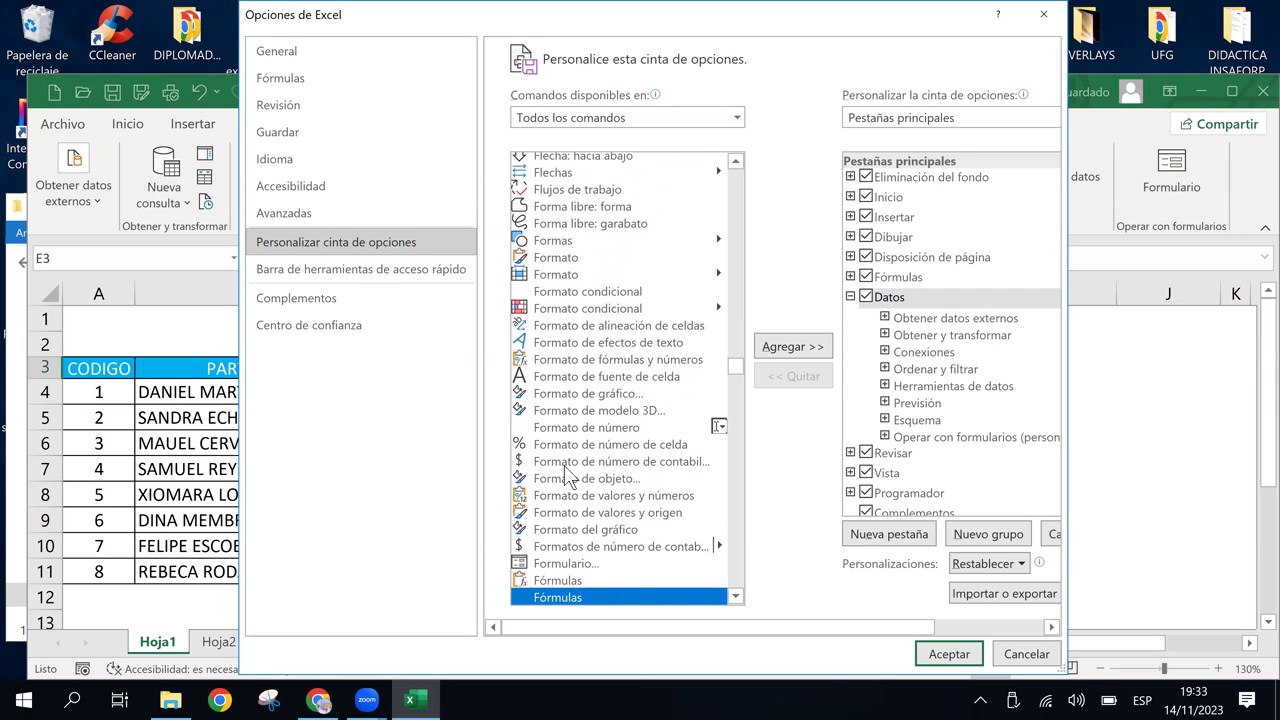
{"action": "key", "text": "Down"}
{"action": "key", "text": "Up"}
{"action": "key", "text": "Up"}
{"action": "key", "text": "Up"}
{"action": "key", "text": "Up"}
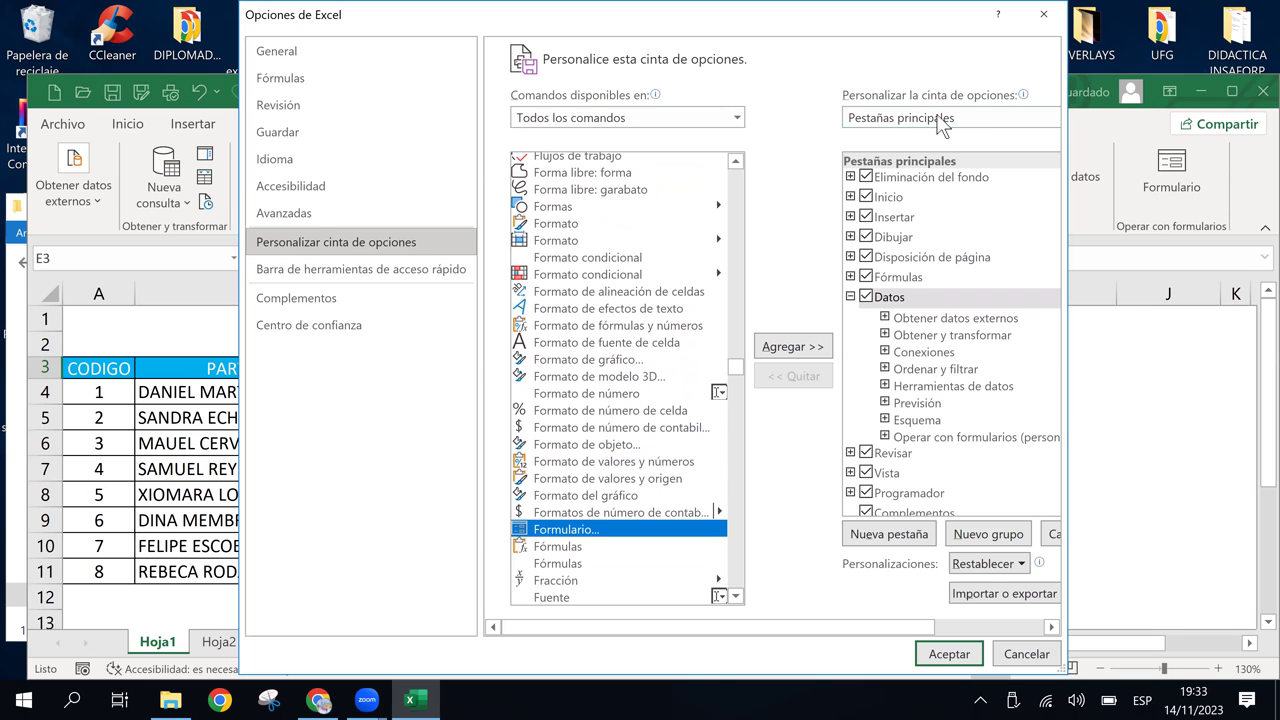
{"action": "left_click", "coordinate": [968, 118]}
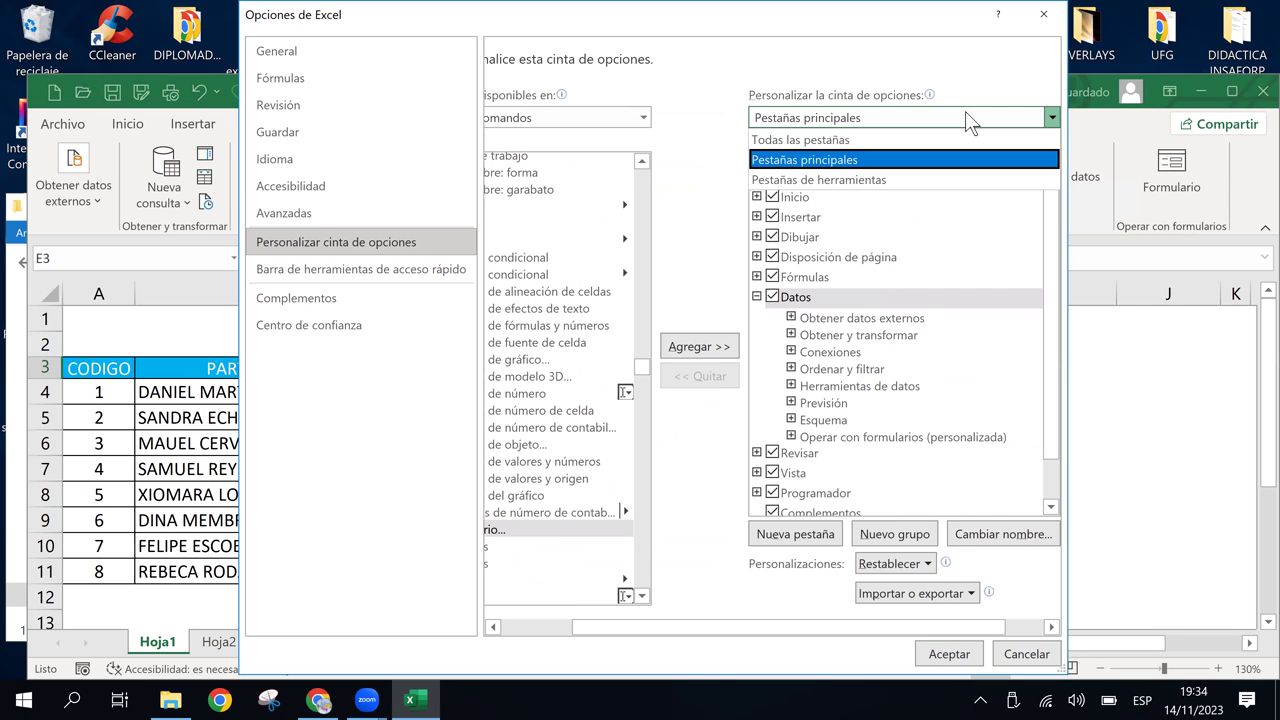
{"action": "left_click", "coordinate": [965, 111]}
{"action": "left_click", "coordinate": [965, 111]}
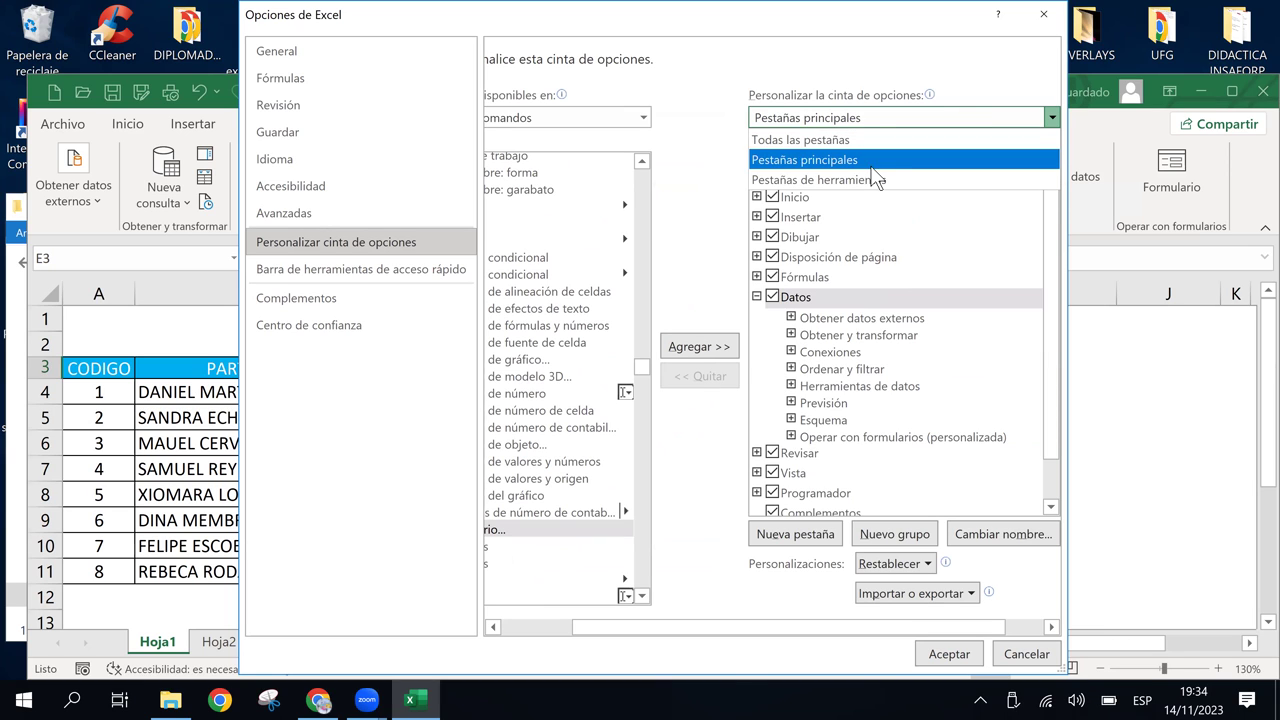
{"action": "left_click", "coordinate": [873, 162]}
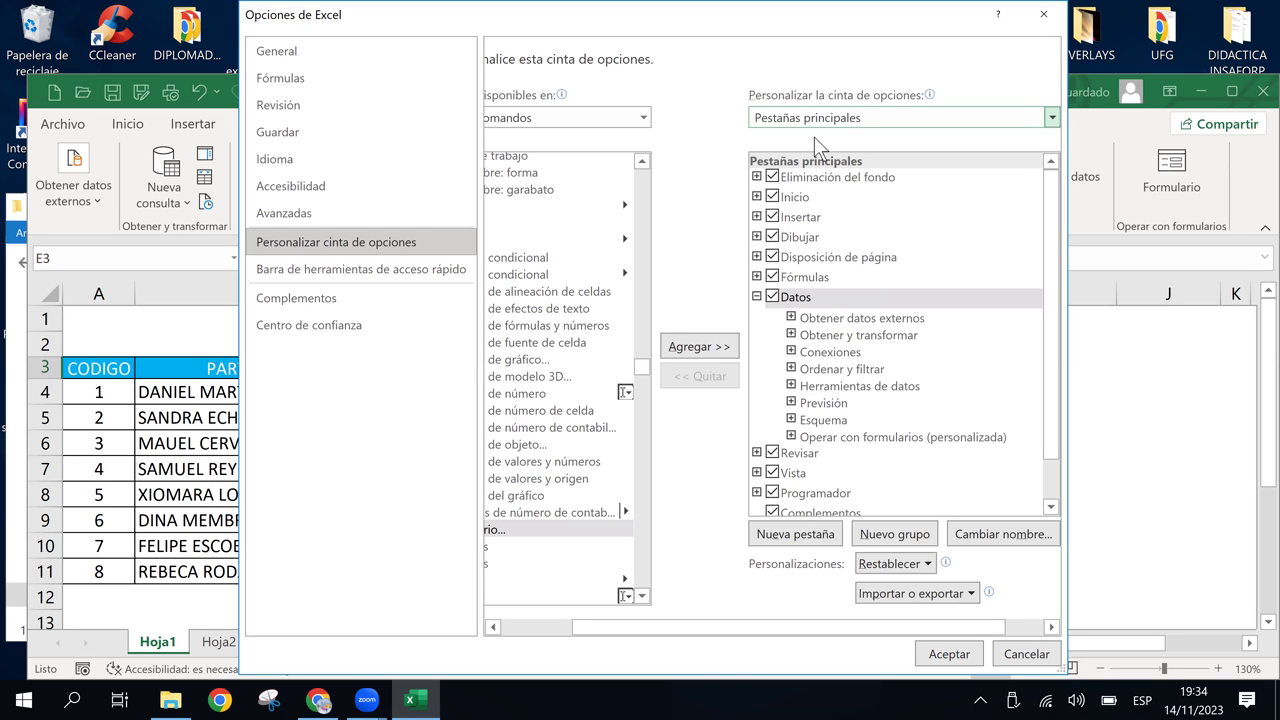
Review the Inicio and Datos tabs and Operar con formularios group, then widen the options window
{"action": "left_click", "coordinate": [800, 199]}
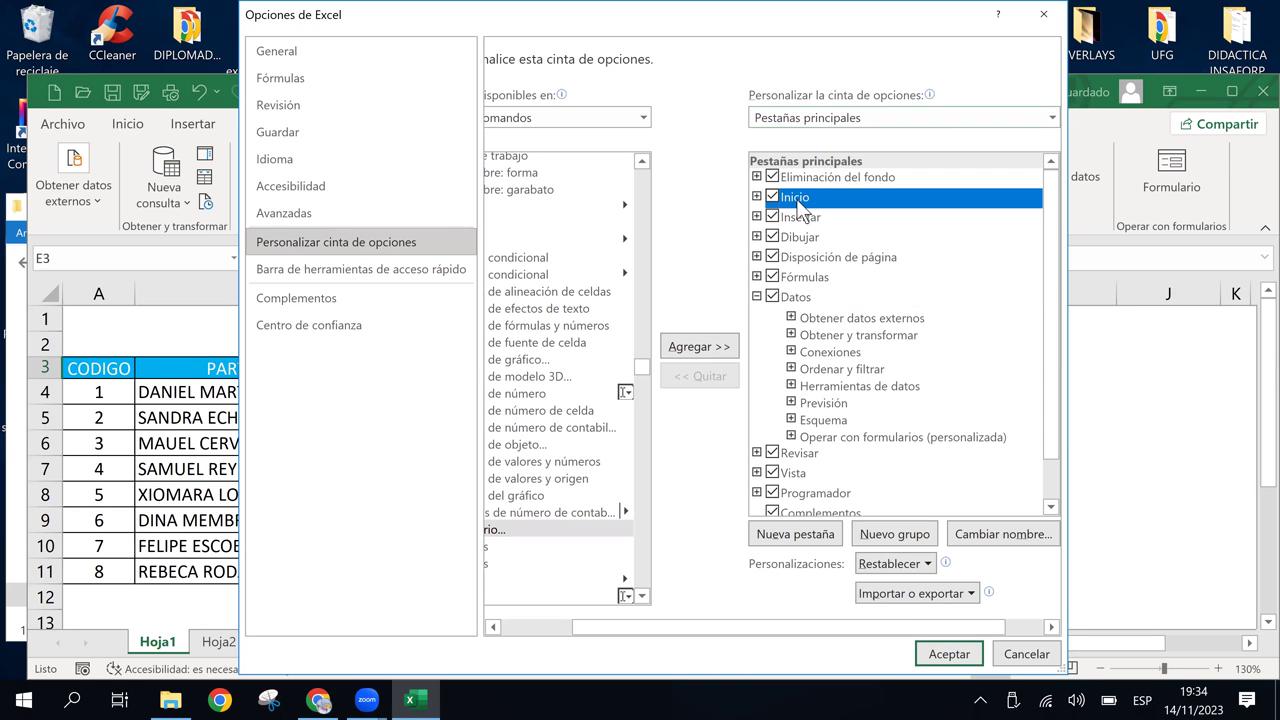
{"action": "left_click", "coordinate": [806, 298]}
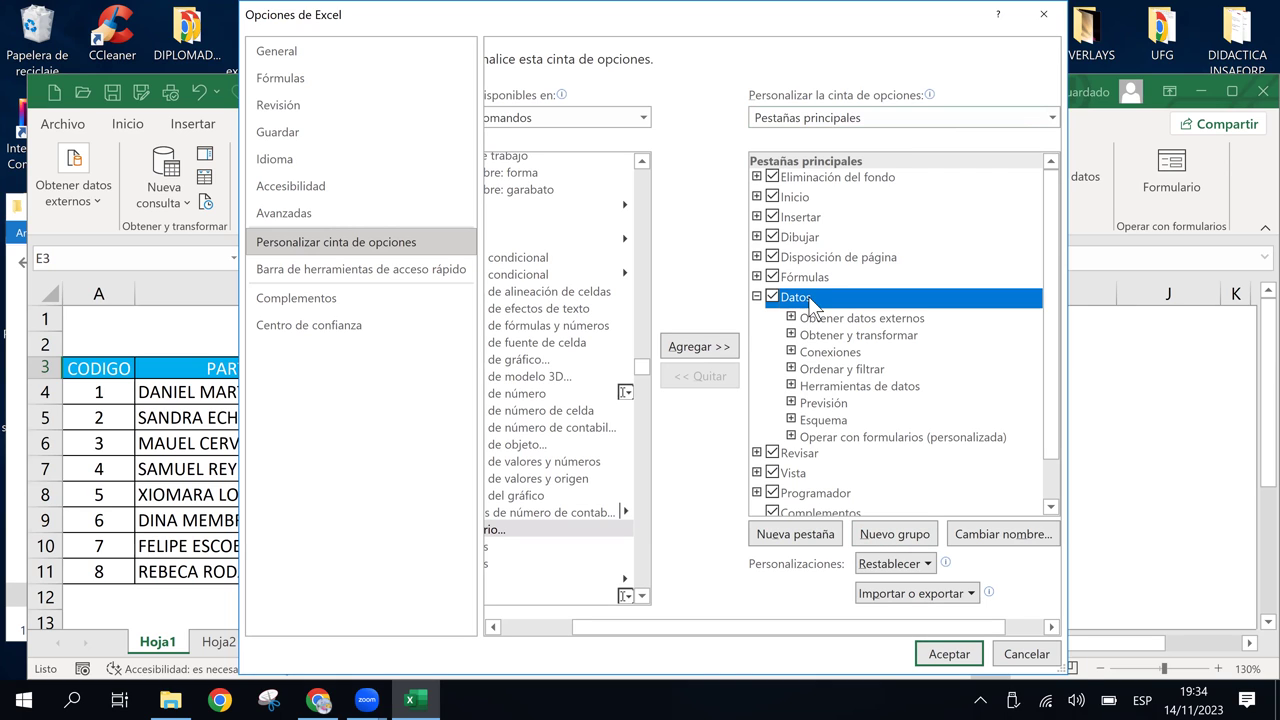
{"action": "left_click", "coordinate": [887, 442]}
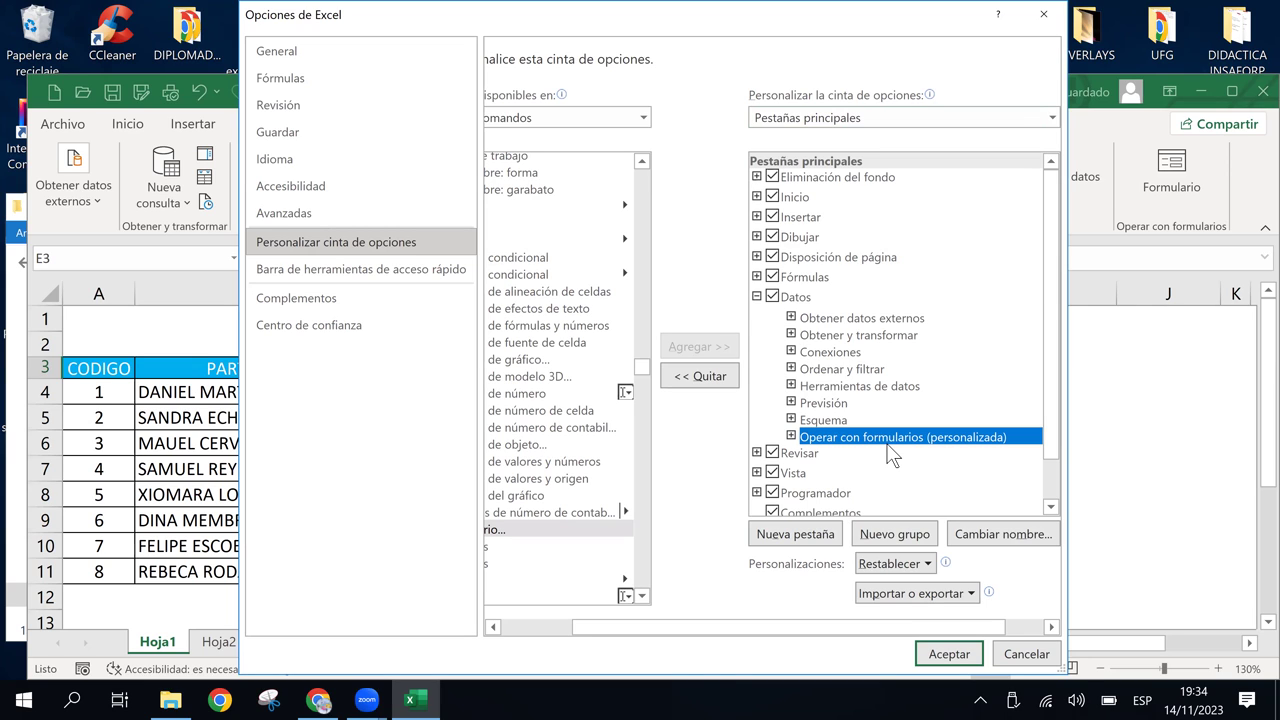
{"action": "left_click", "coordinate": [805, 300]}
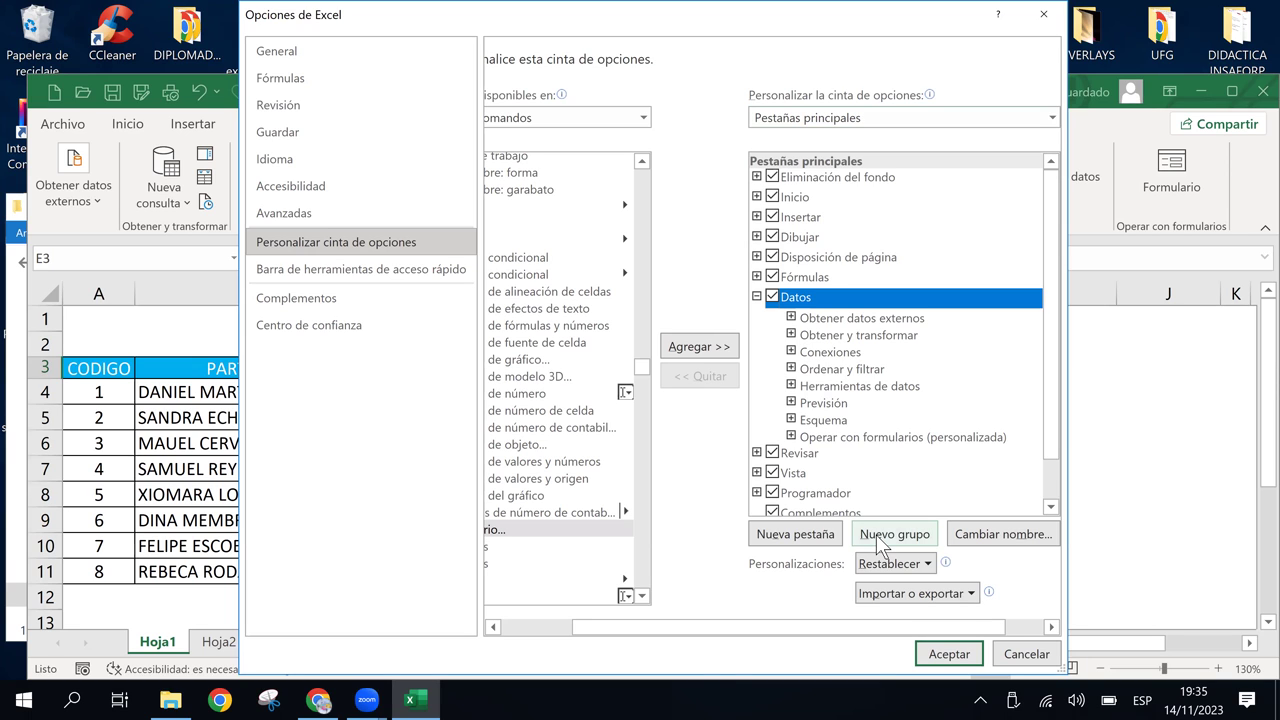
{"action": "left_click", "coordinate": [895, 117]}
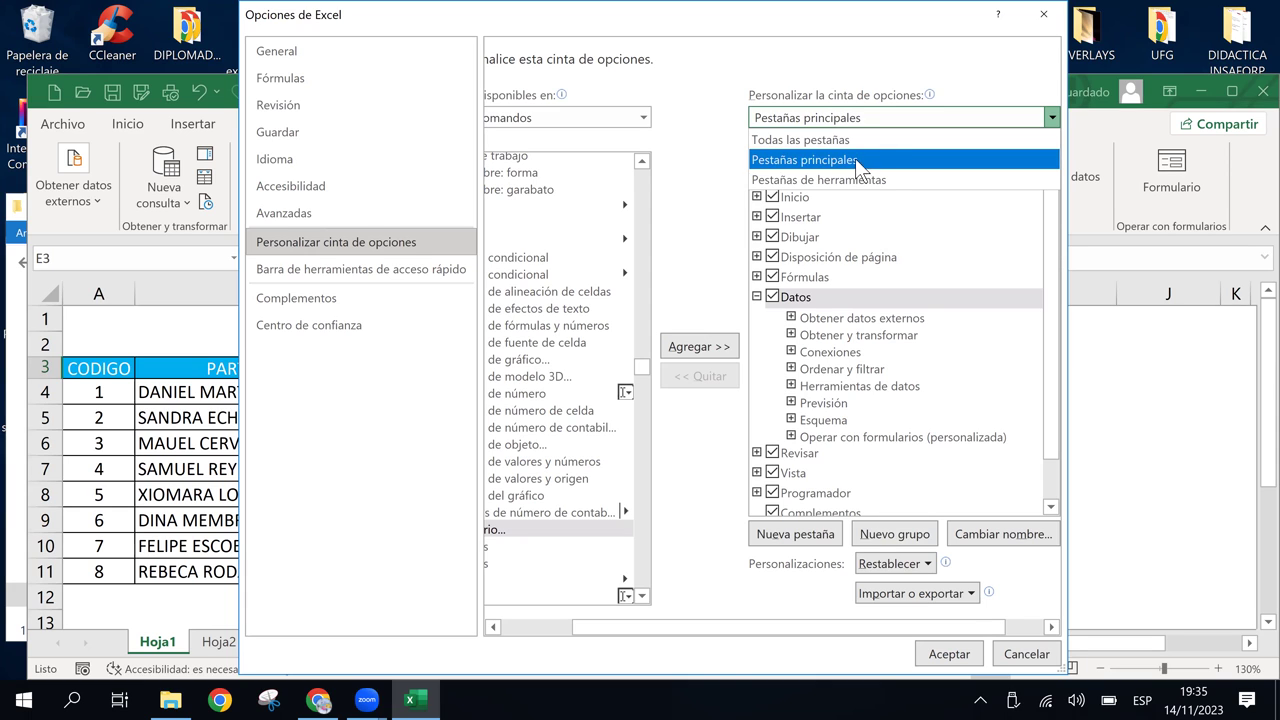
{"action": "left_click", "coordinate": [707, 150]}
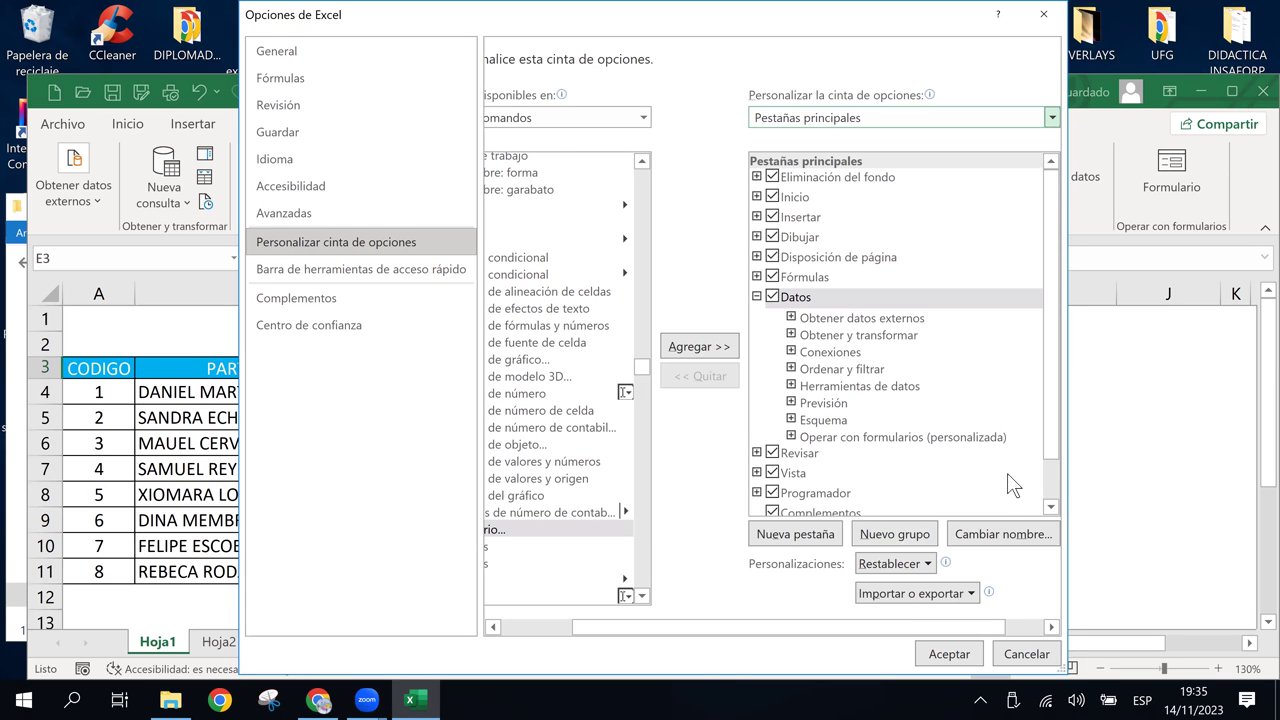
{"action": "left_click_drag", "start_coordinate": [1069, 493], "coordinate": [1119, 493]}
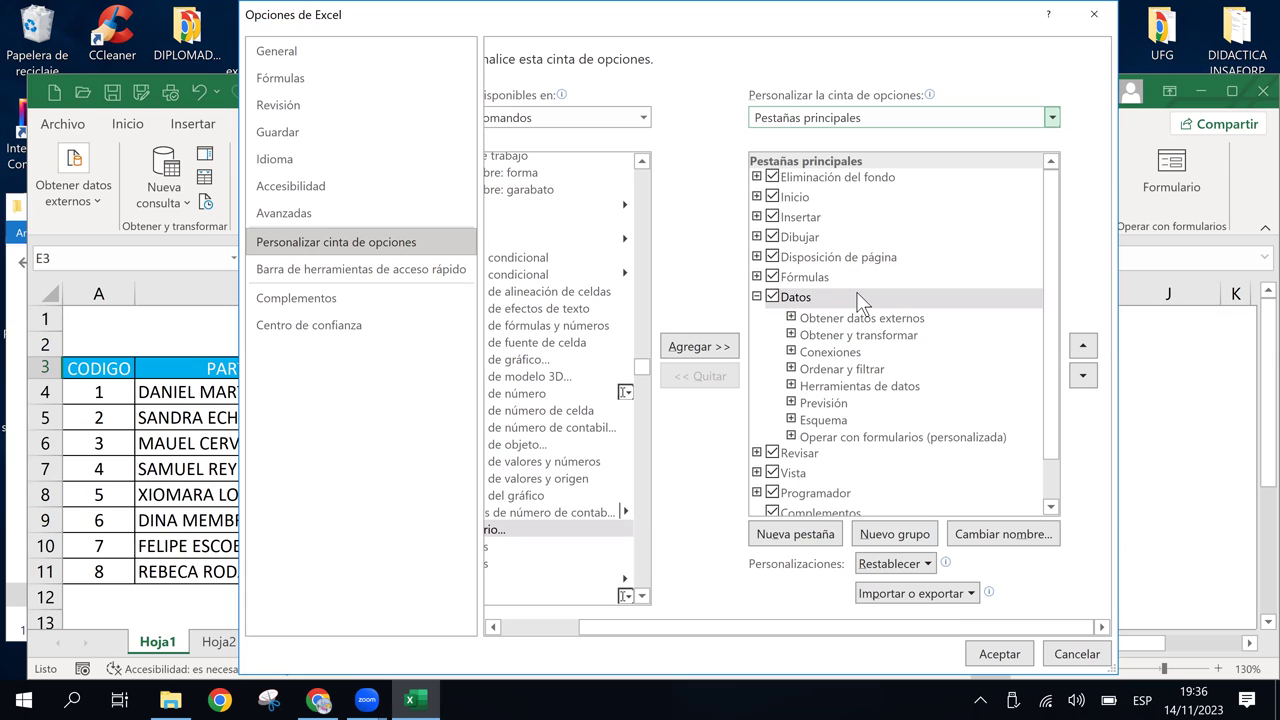
Add a second custom group, 'Nuevo grupo', under the Datos tab, then dismiss its context menu
{"action": "left_click", "coordinate": [803, 300]}
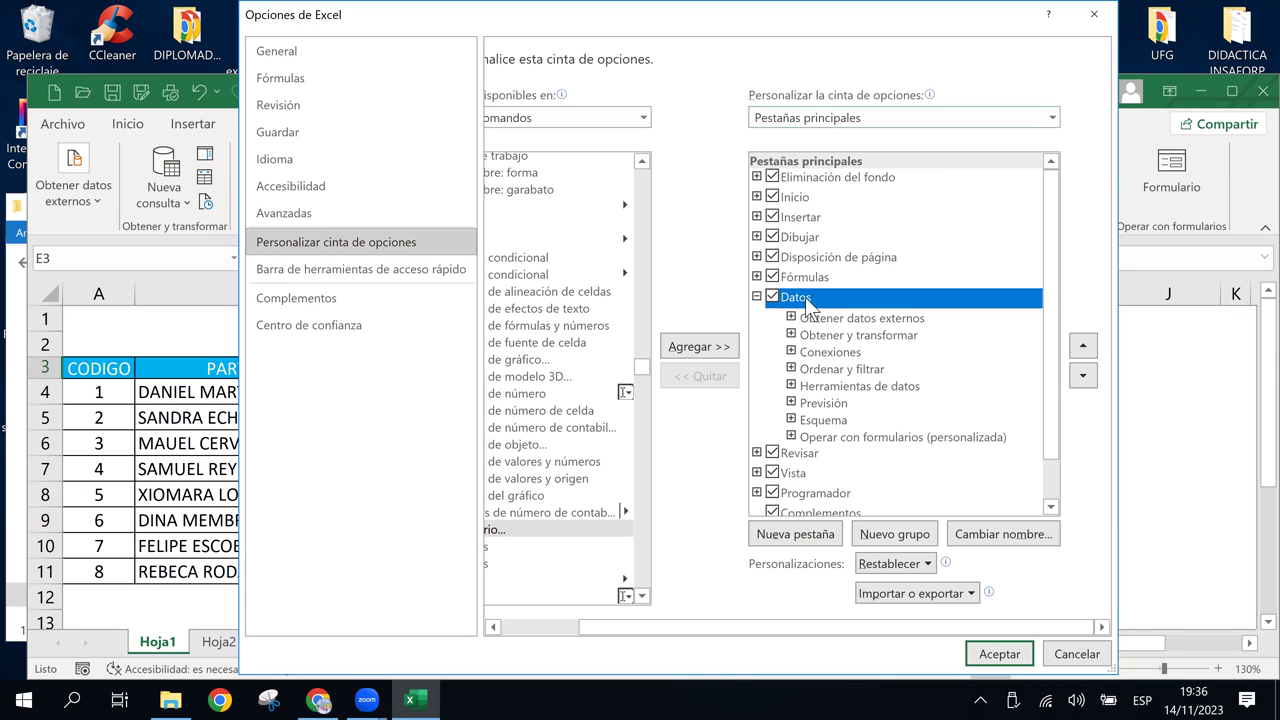
{"action": "left_click", "coordinate": [873, 540]}
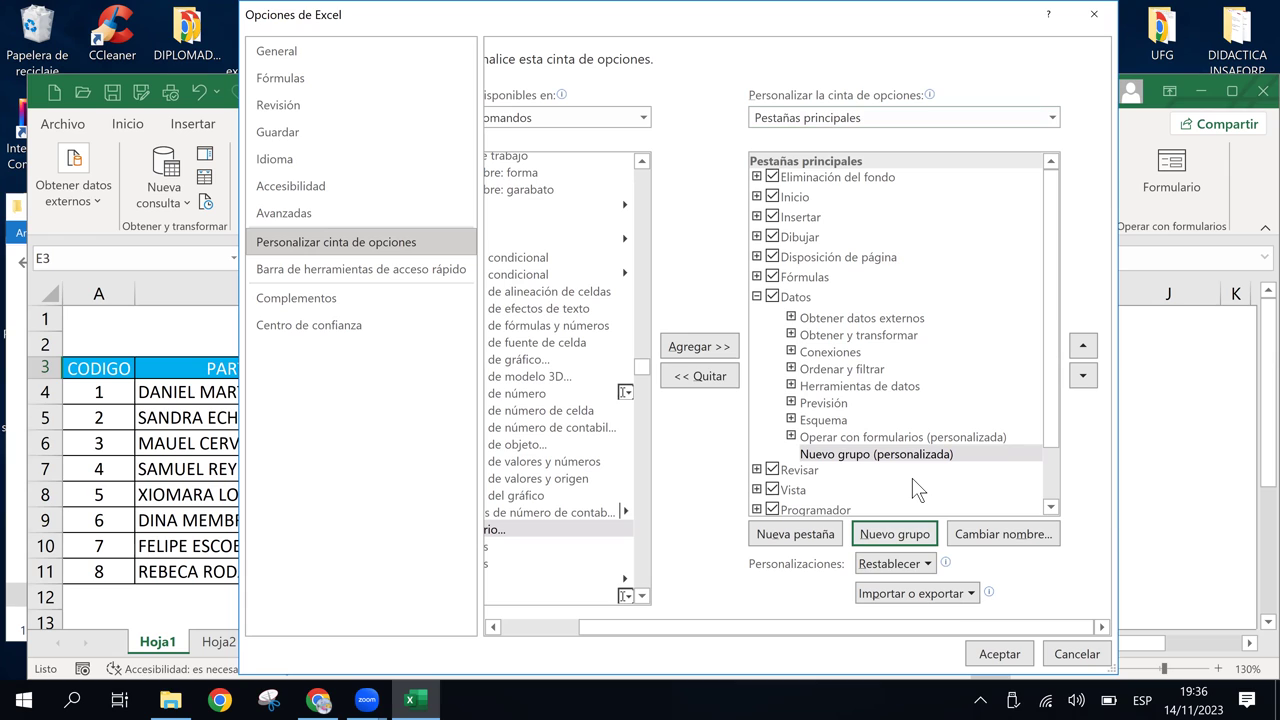
{"action": "right_click", "coordinate": [856, 456]}
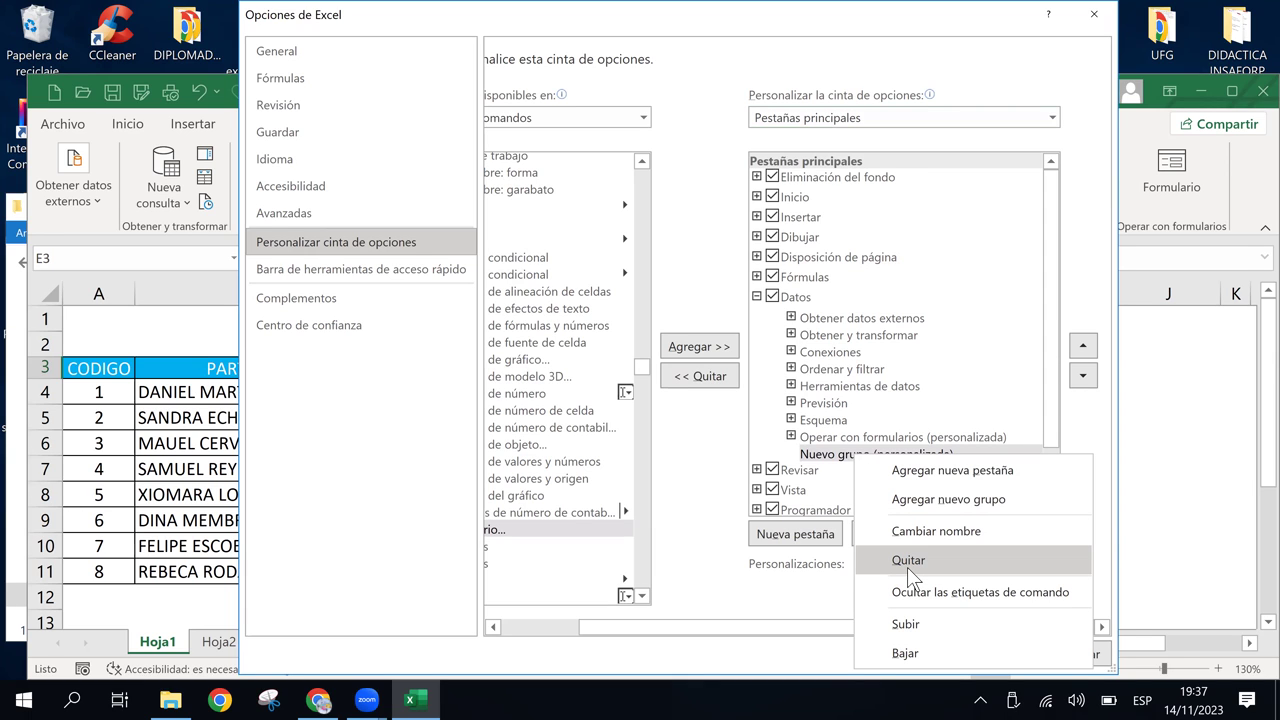
{"action": "left_click", "coordinate": [772, 452]}
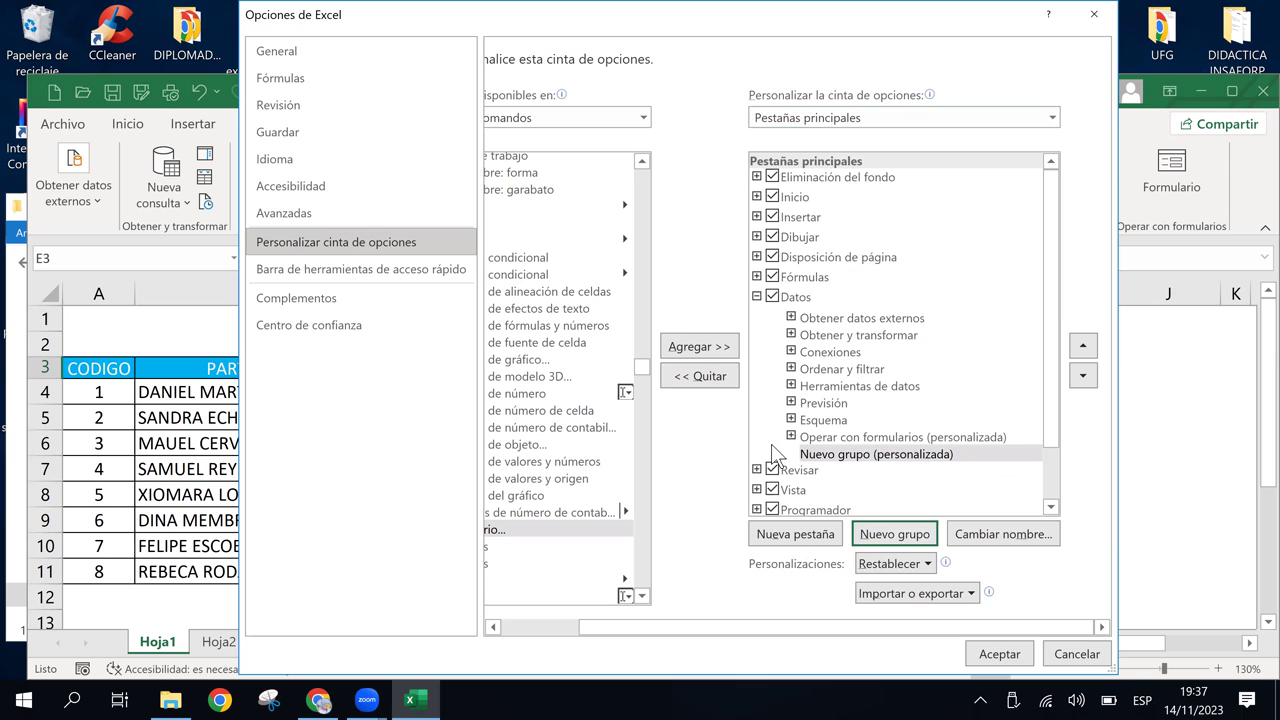
{"action": "left_click", "coordinate": [840, 441]}
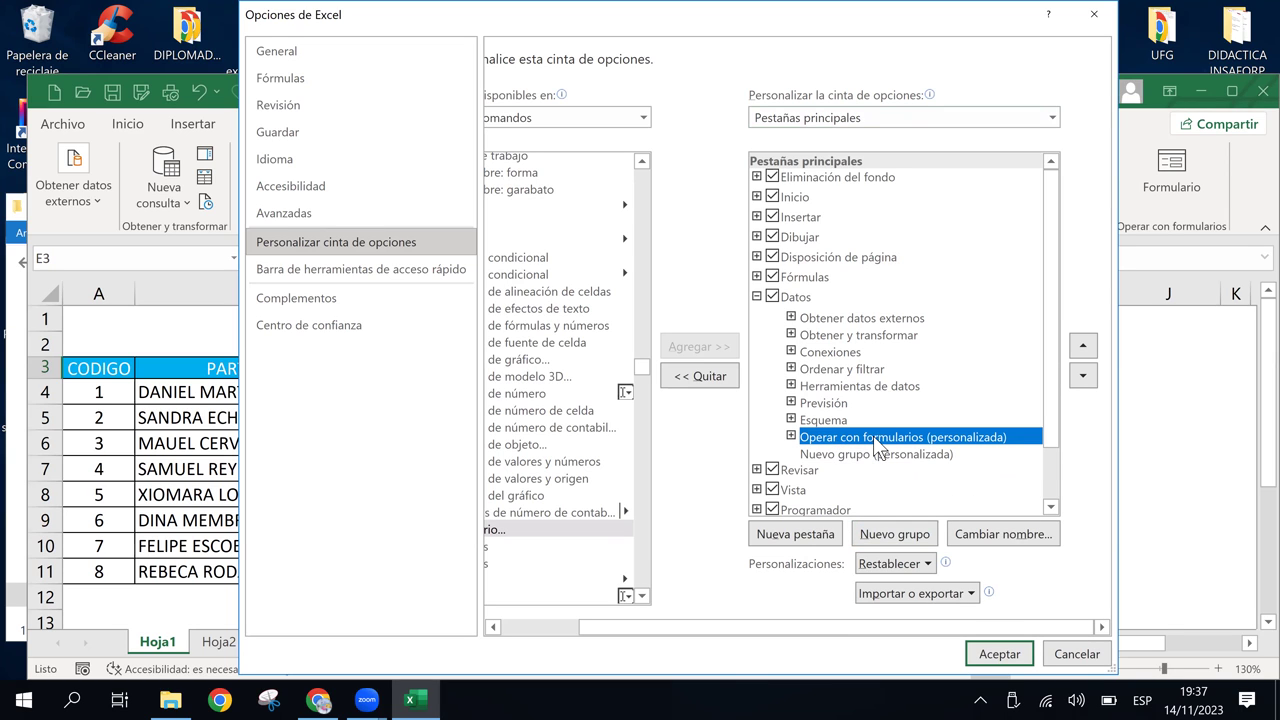
{"action": "left_click", "coordinate": [988, 536]}
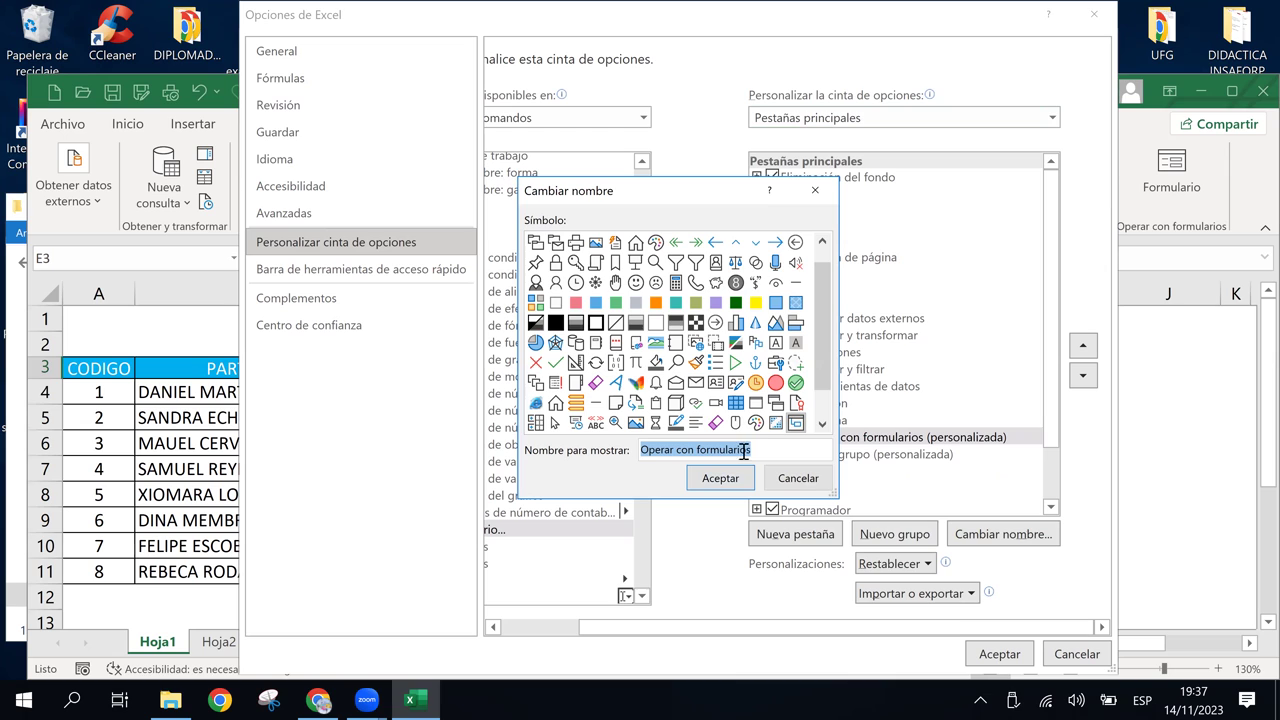
{"action": "left_click", "coordinate": [798, 478]}
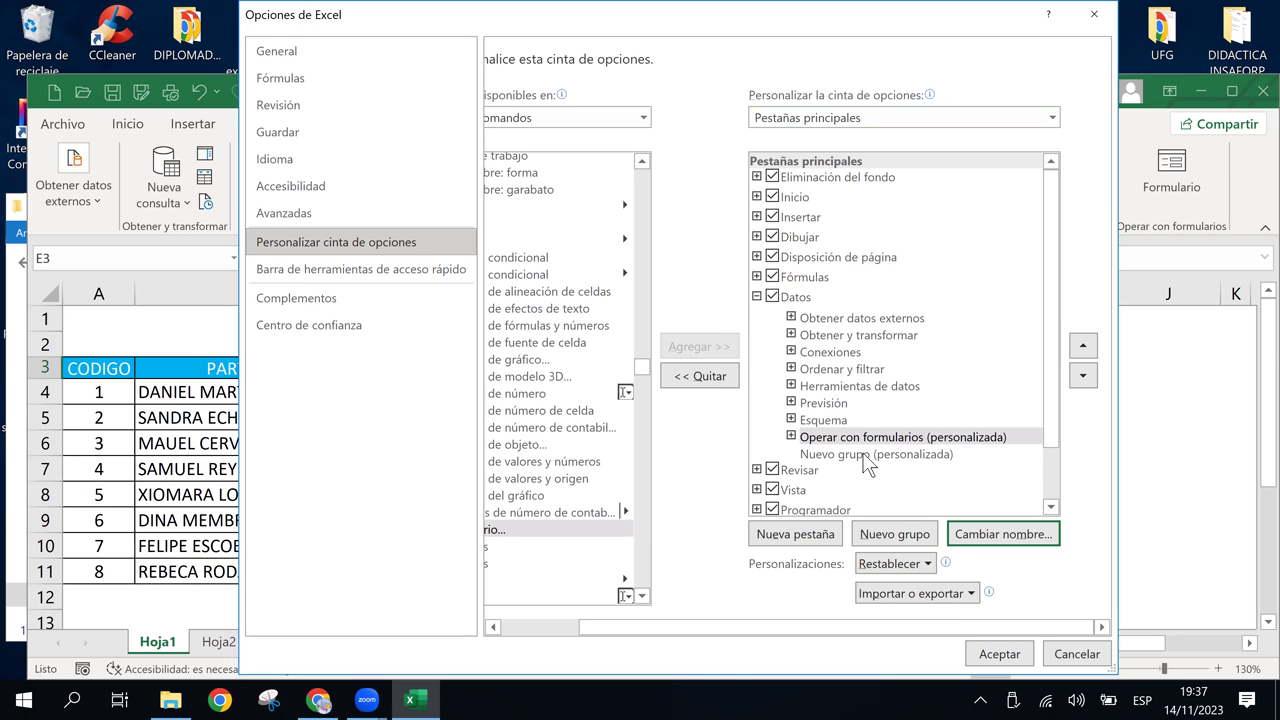
{"action": "left_click", "coordinate": [866, 458]}
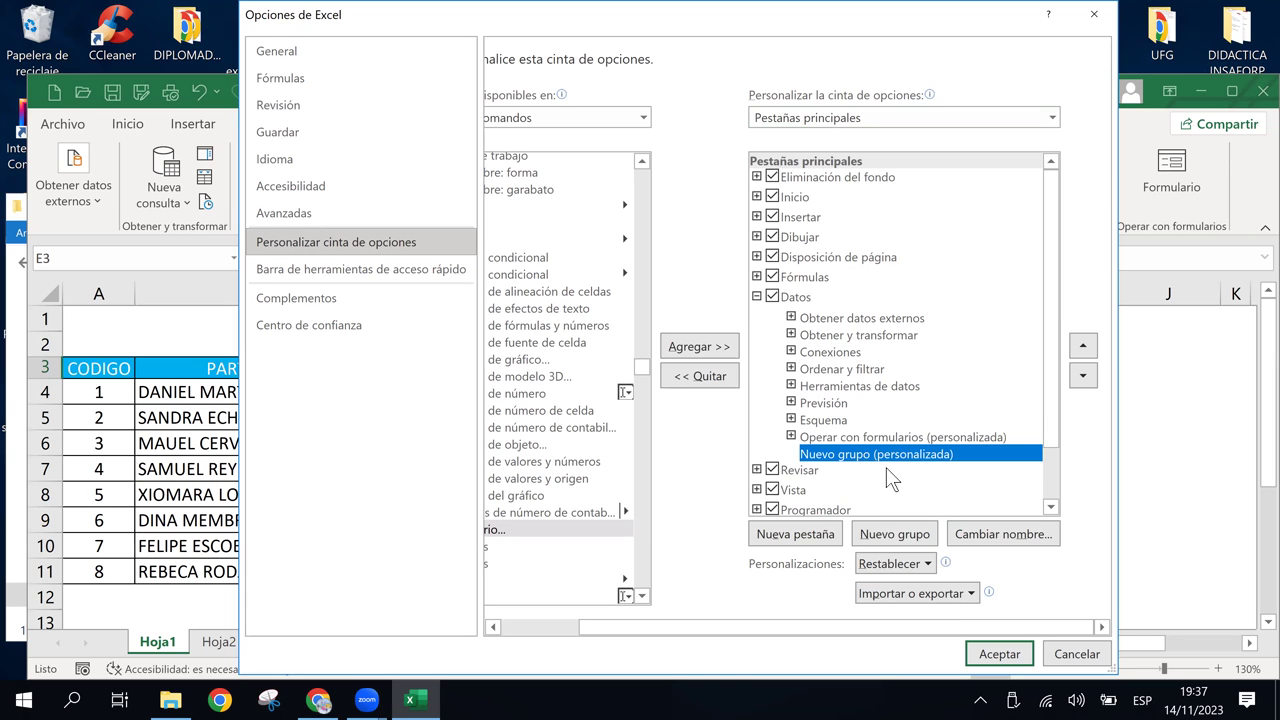
{"action": "left_click", "coordinate": [865, 433]}
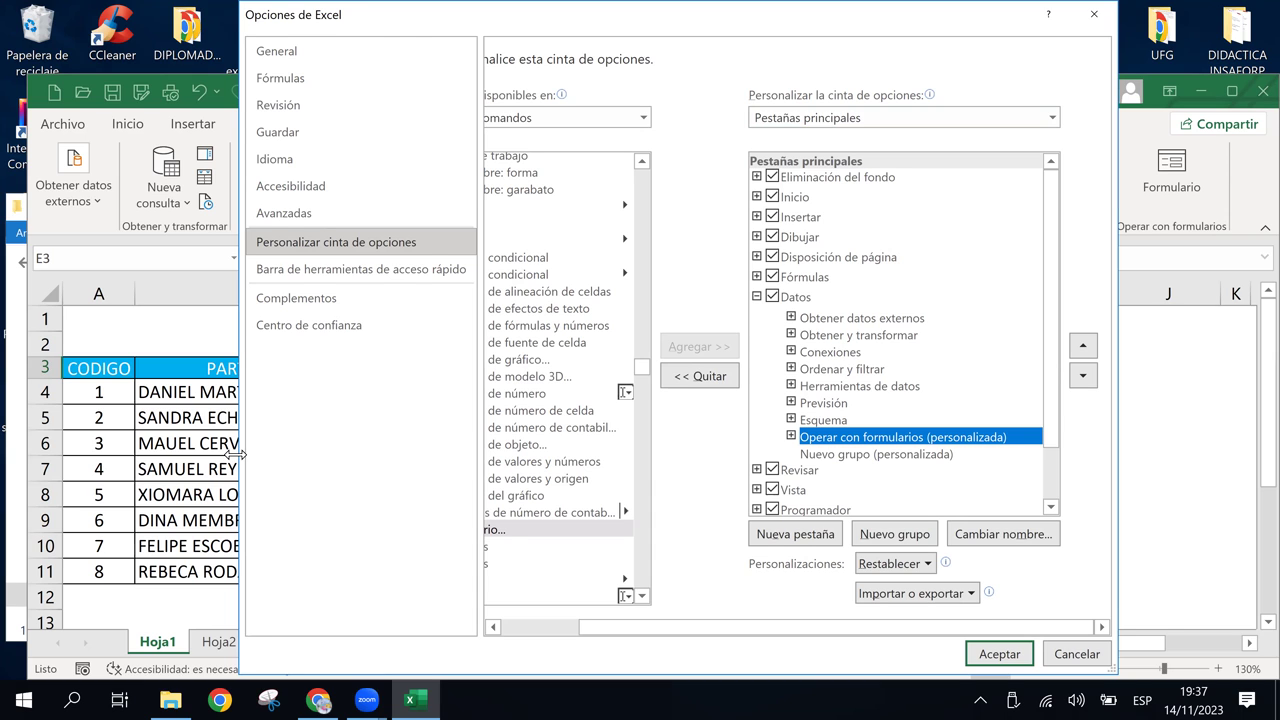
Widen the options window so Formulario... is readable, then select it and the Operar con formularios group
{"action": "left_click_drag", "start_coordinate": [235, 455], "coordinate": [137, 455]}
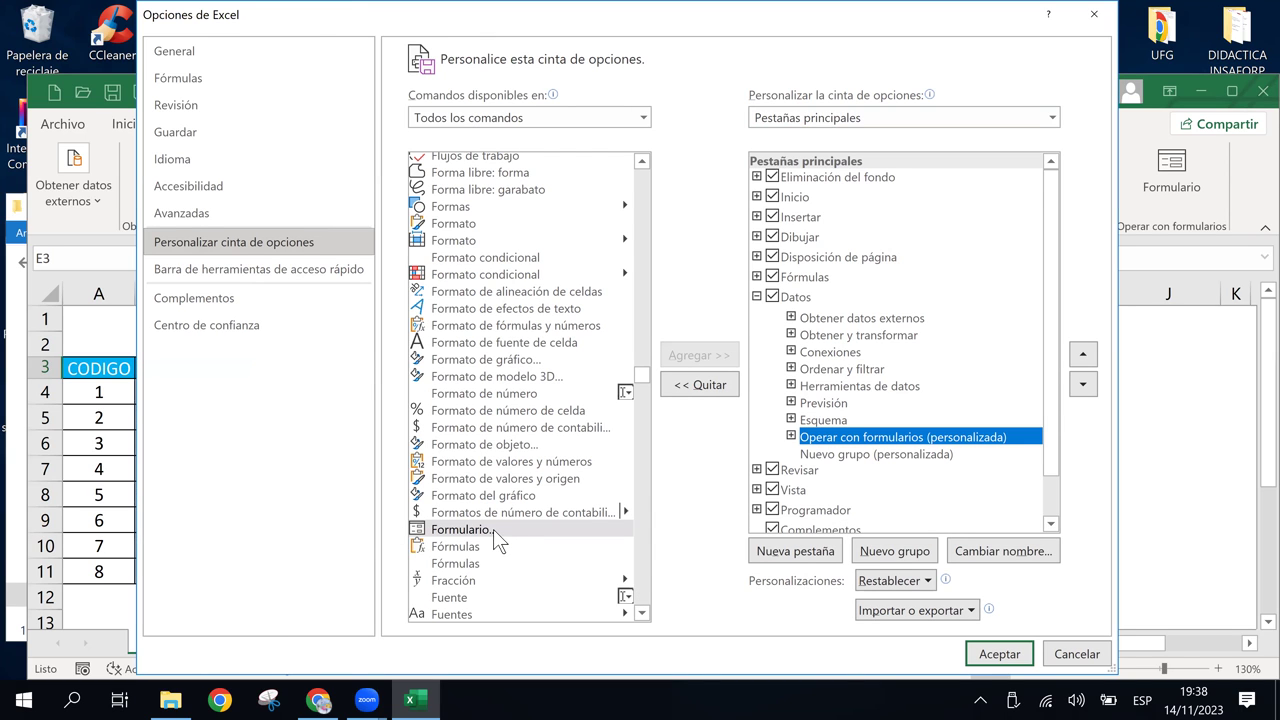
{"action": "left_click", "coordinate": [501, 531]}
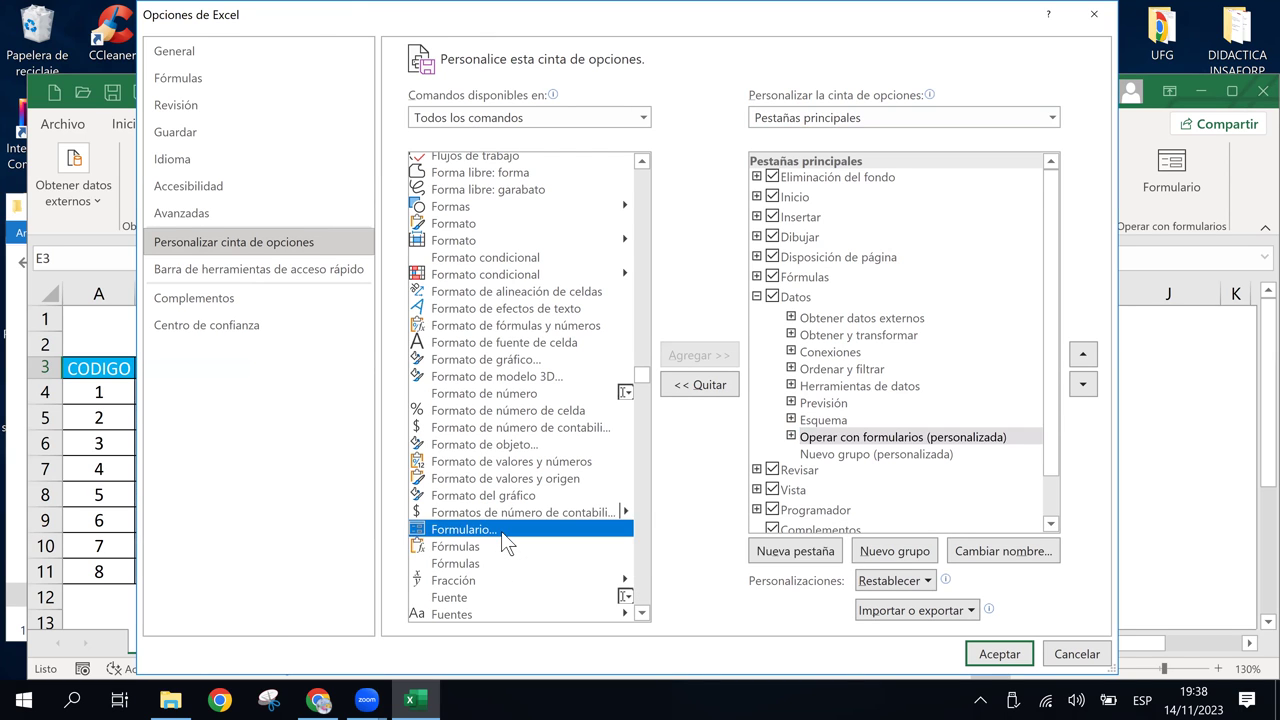
{"action": "left_click", "coordinate": [862, 437]}
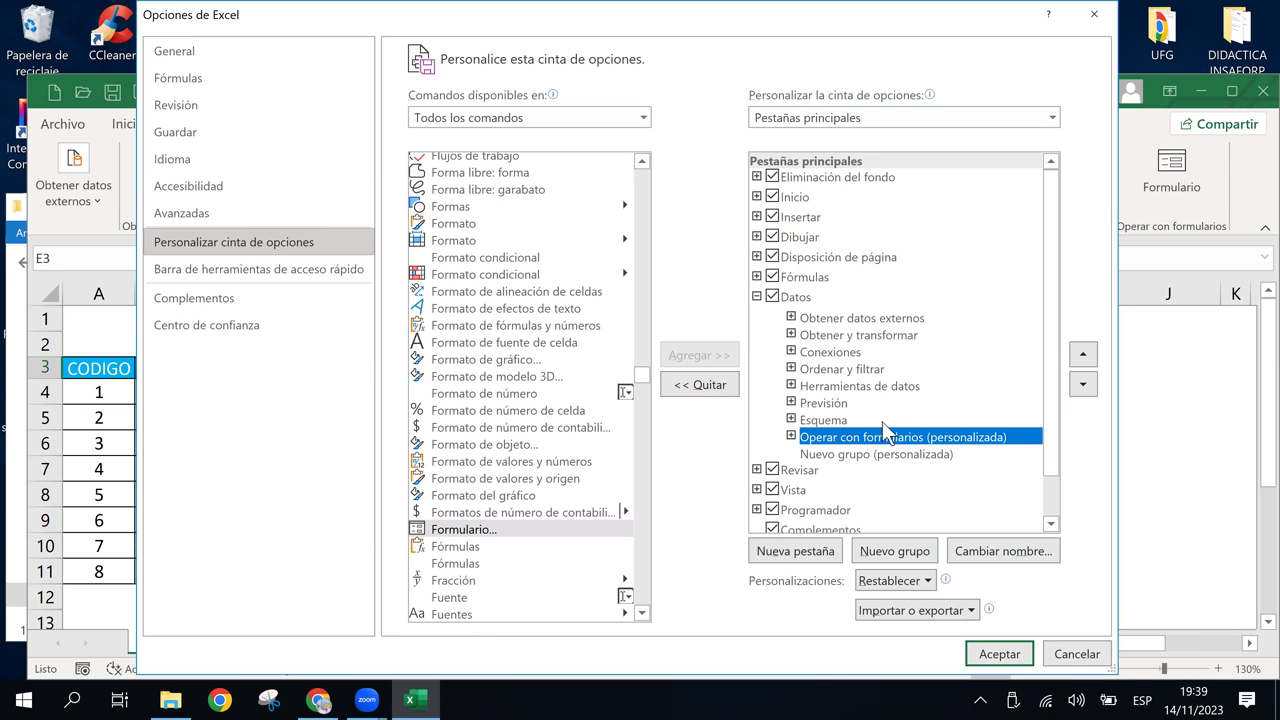
{"action": "left_click", "coordinate": [797, 286]}
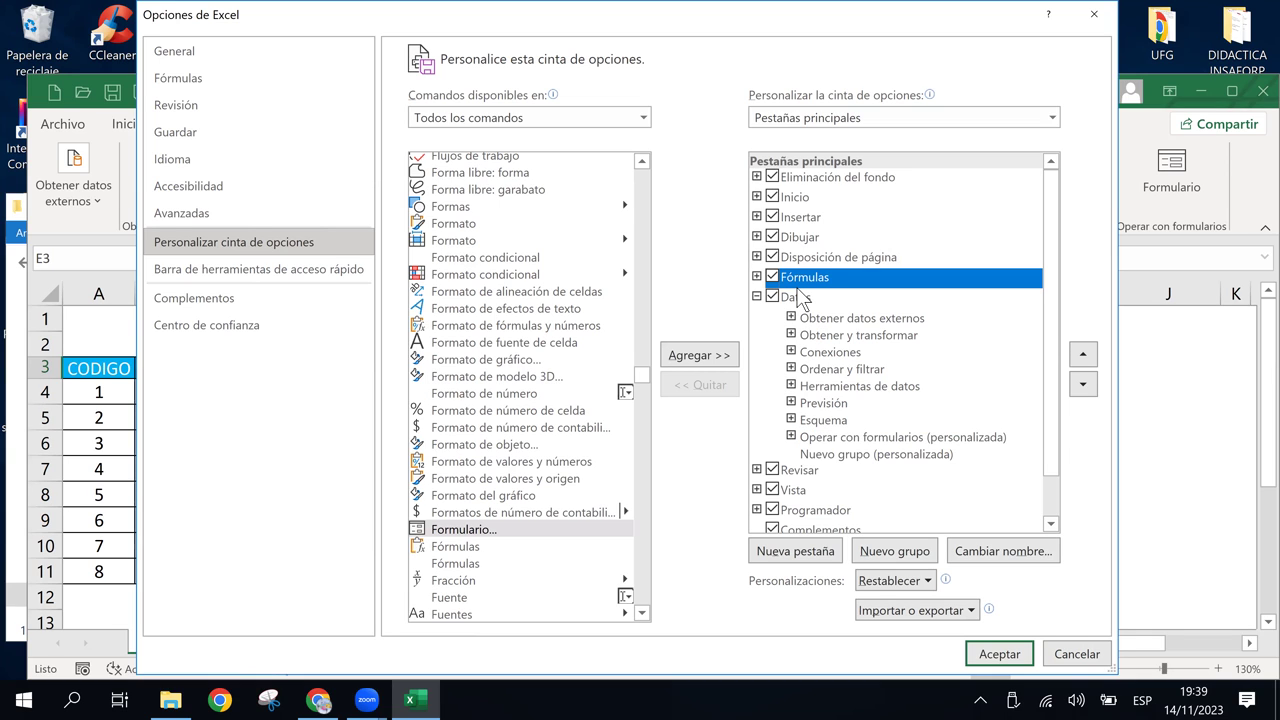
{"action": "left_click", "coordinate": [799, 298]}
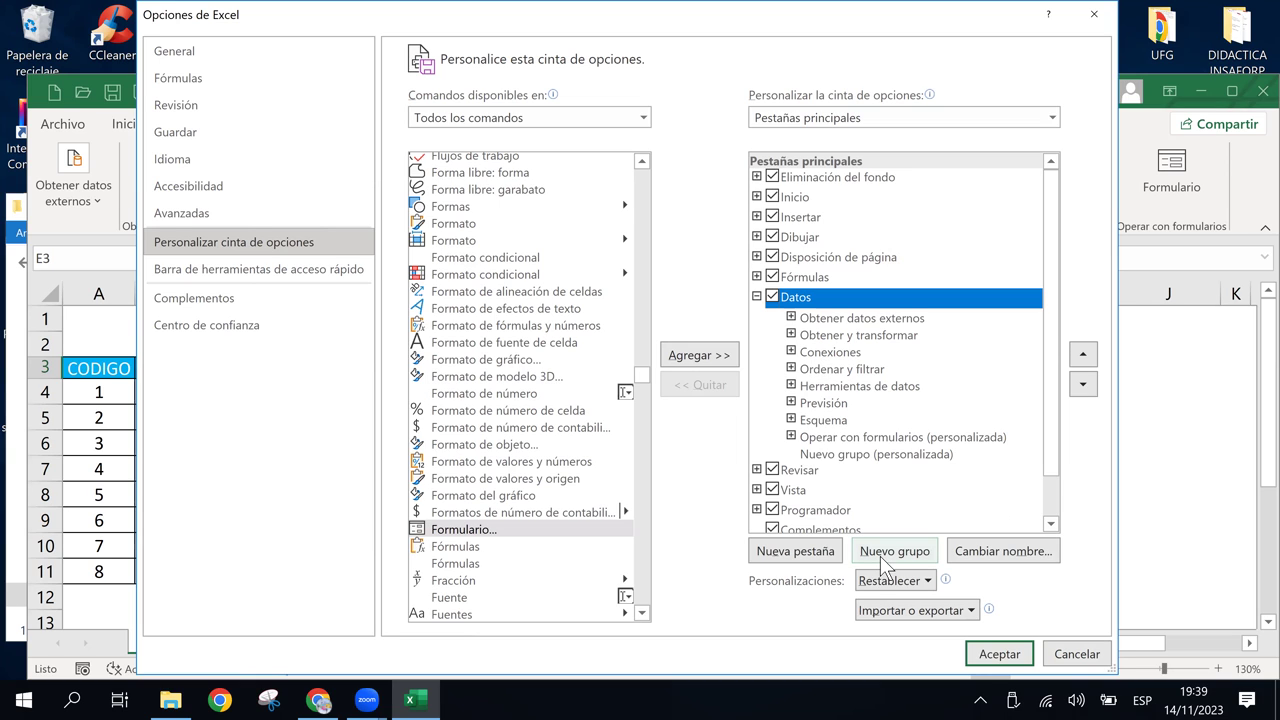
{"action": "left_click", "coordinate": [847, 454]}
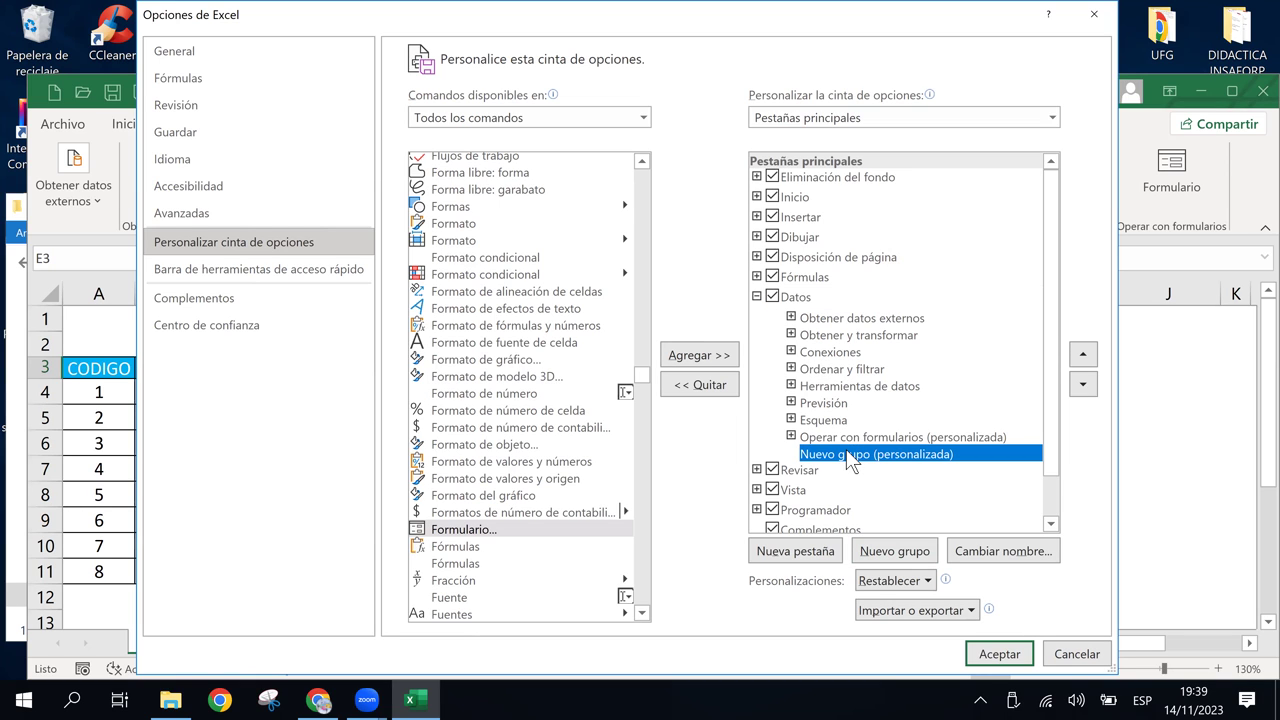
{"action": "left_click", "coordinate": [1010, 551]}
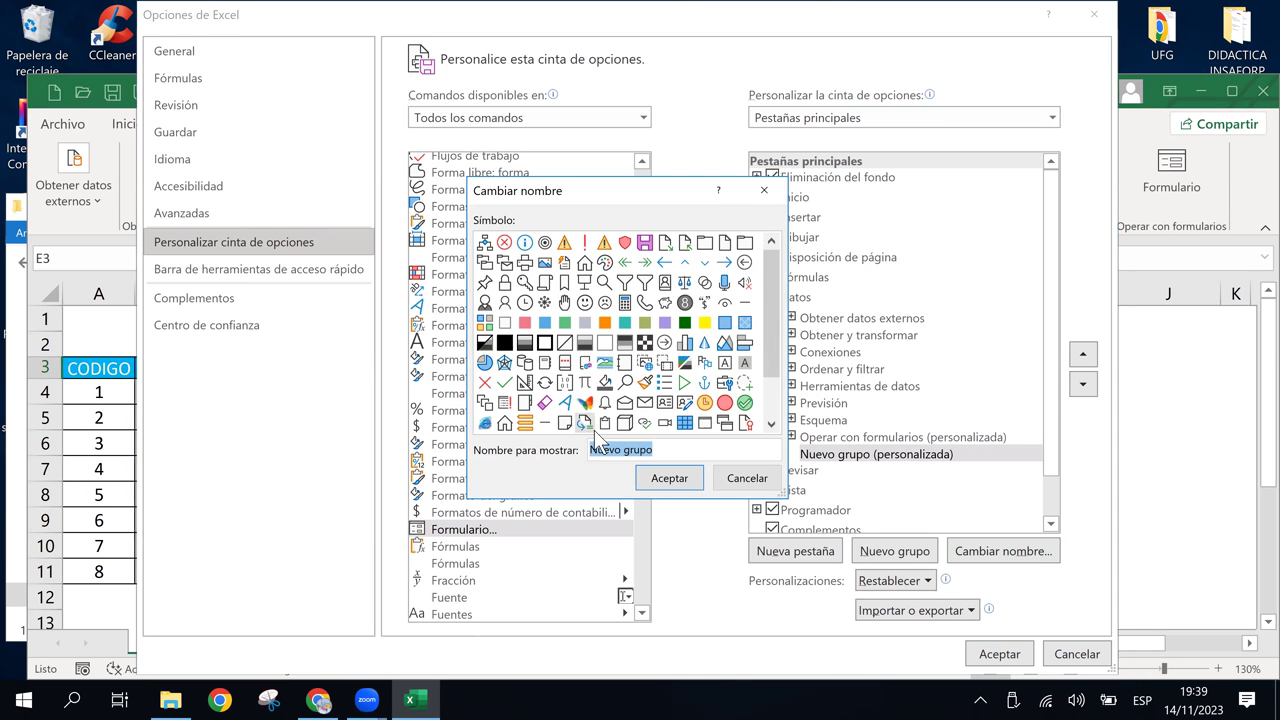
{"action": "left_click", "coordinate": [755, 486]}
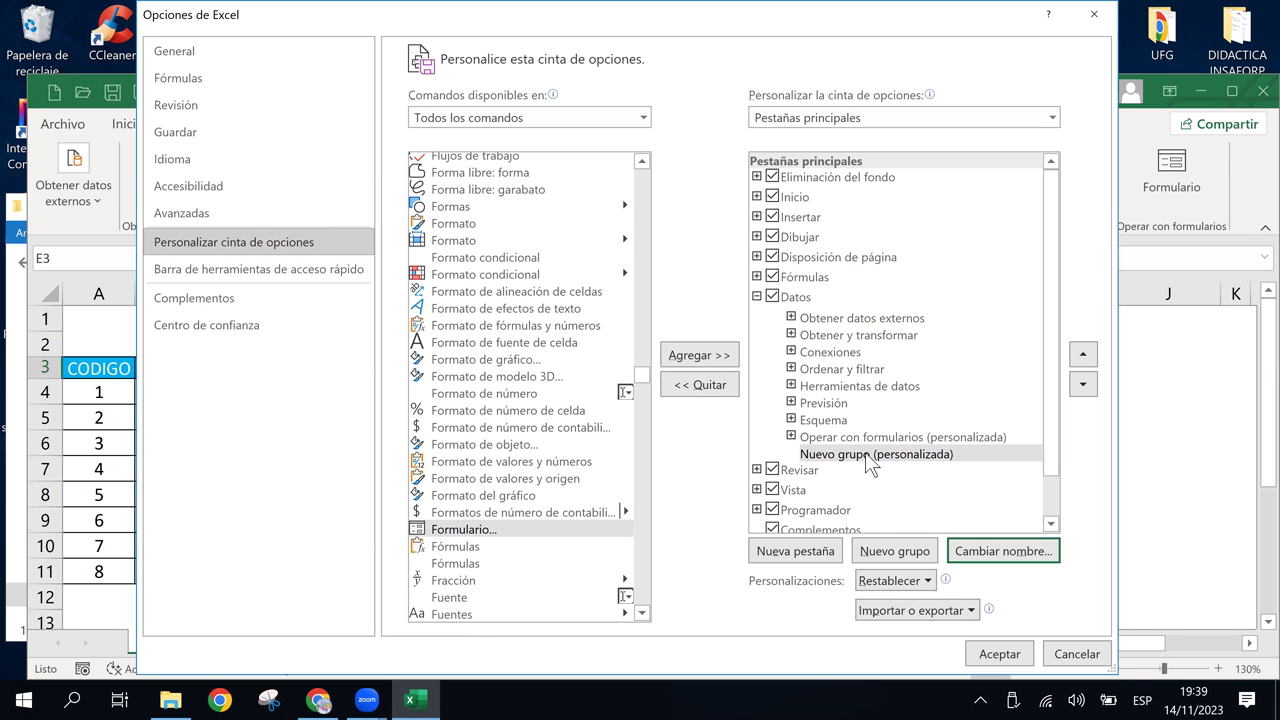
{"action": "right_click", "coordinate": [867, 455]}
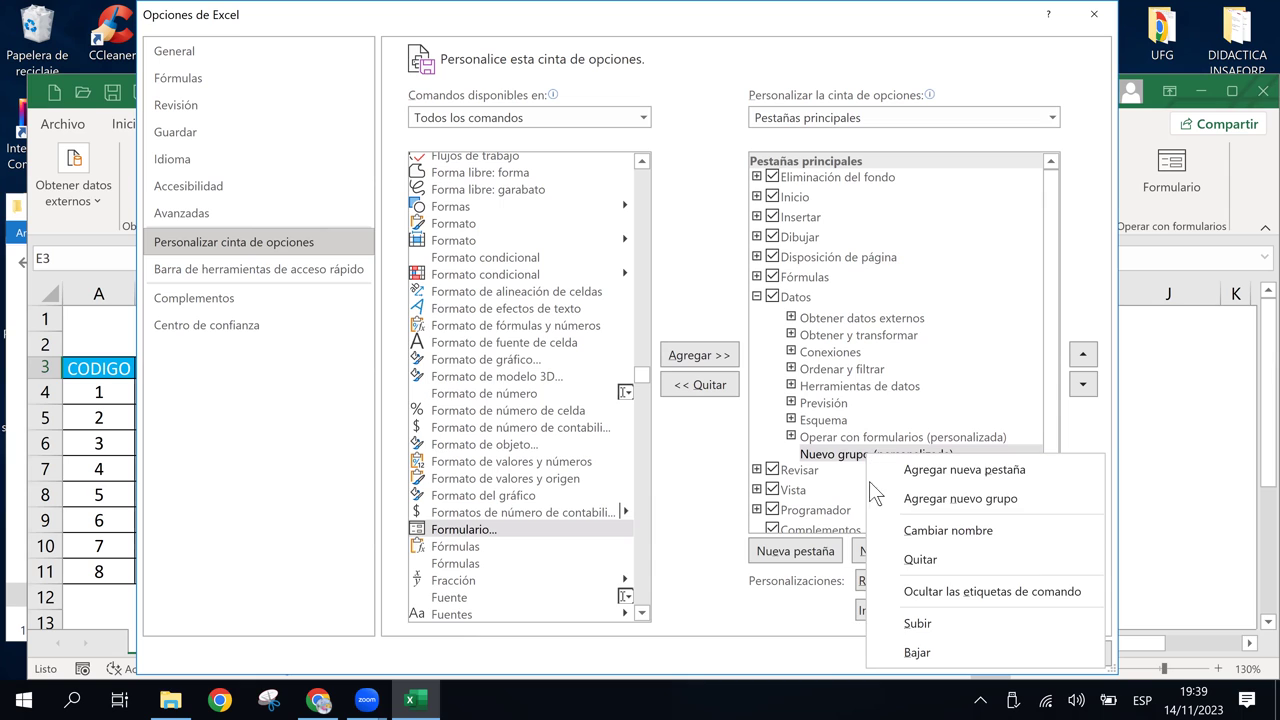
Remove the empty Nuevo grupo from Datos, check Formulario in Operar con formularios, and cancel
{"action": "left_click", "coordinate": [918, 561]}
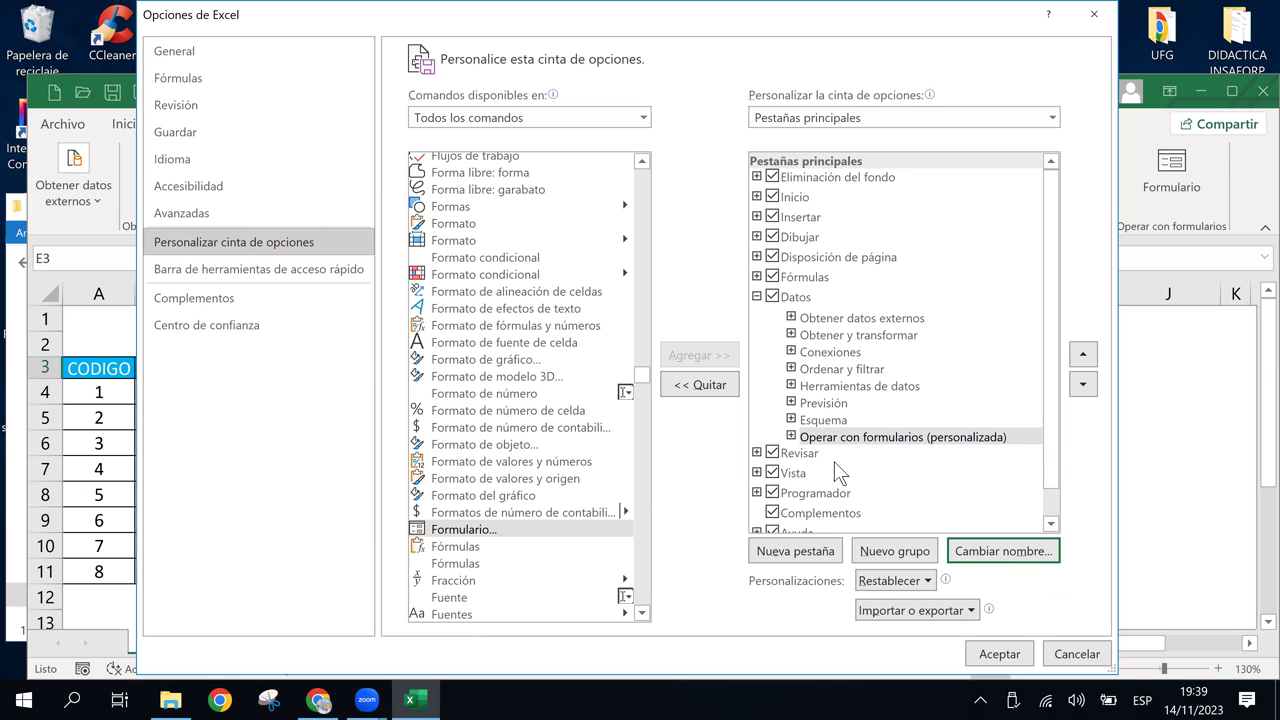
{"action": "left_click", "coordinate": [466, 531]}
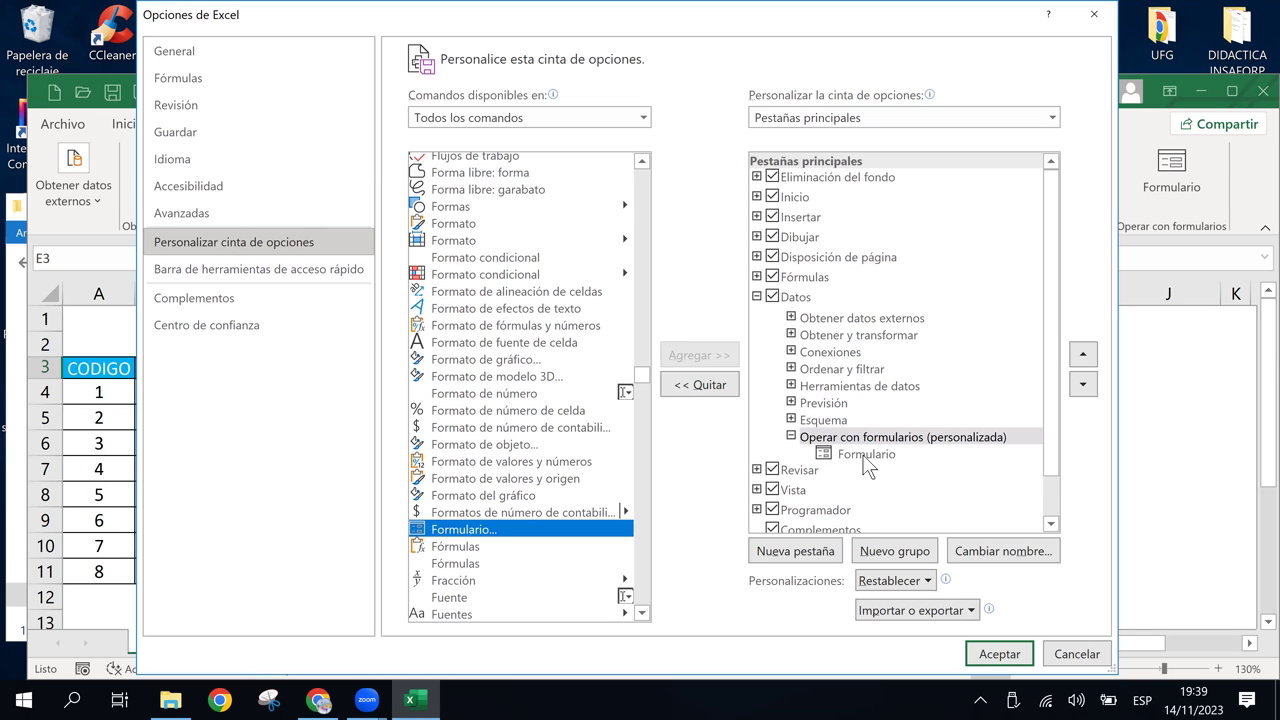
{"action": "left_click", "coordinate": [862, 456]}
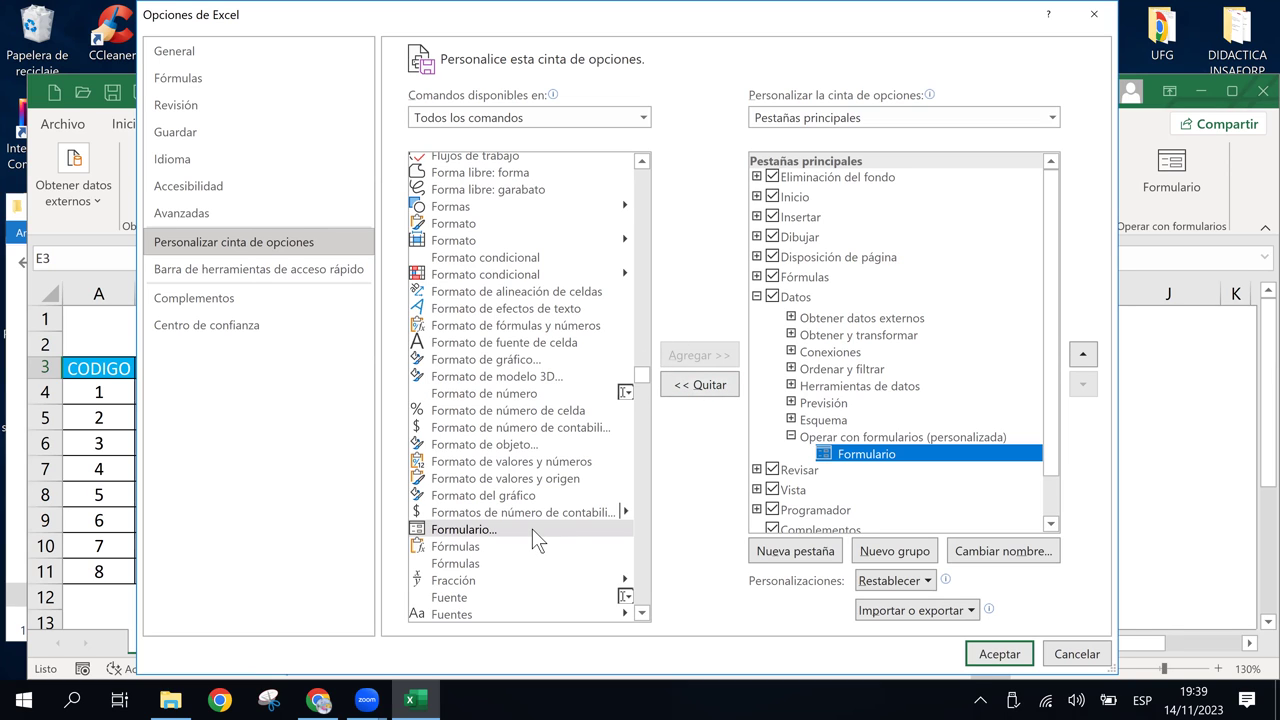
{"action": "left_click", "coordinate": [532, 528]}
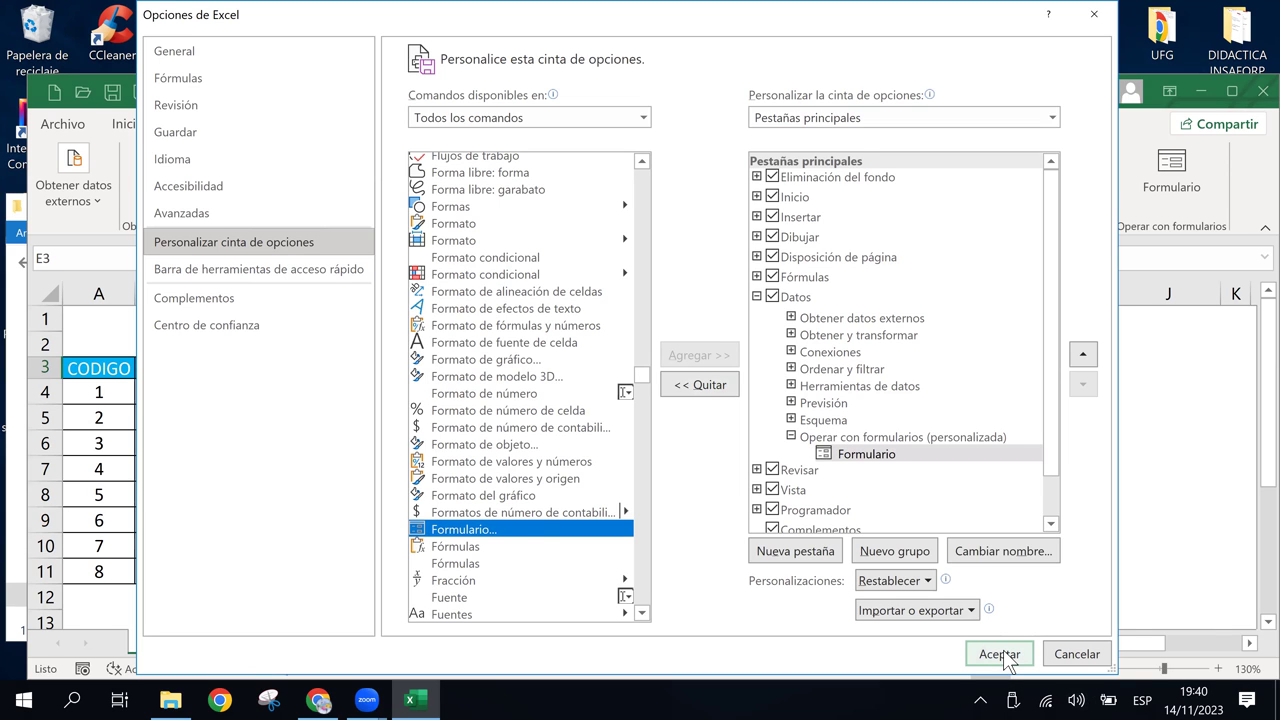
{"action": "left_click", "coordinate": [1070, 660]}
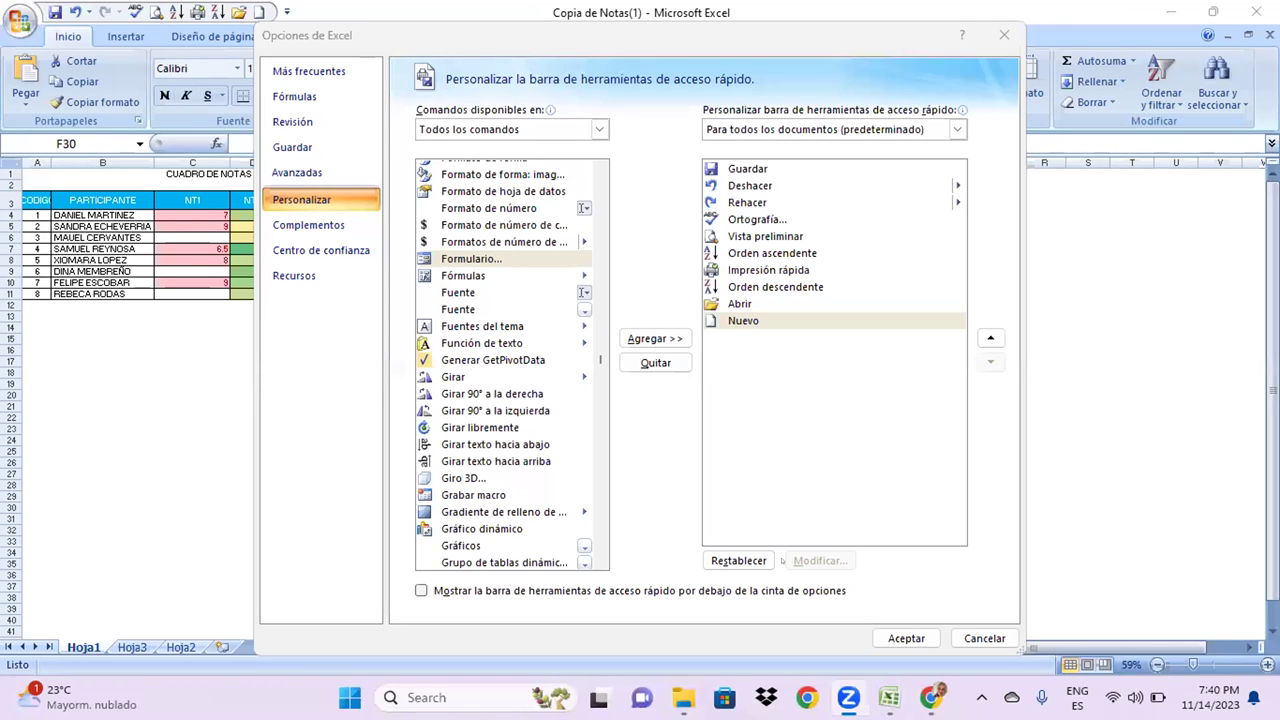
Select Formulario... and view whether the toolbar applies to all documents or only Copia de Notas(1).xlsx
{"action": "left_click", "coordinate": [490, 260]}
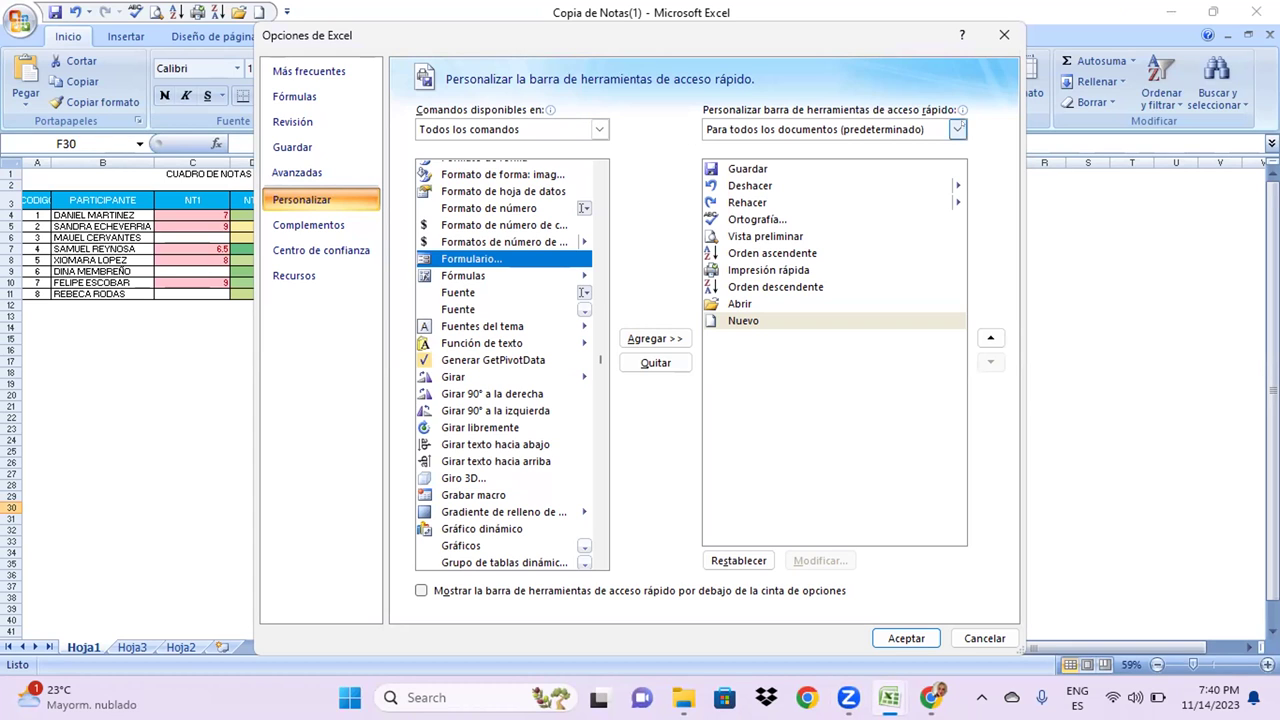
{"action": "left_click", "coordinate": [958, 129]}
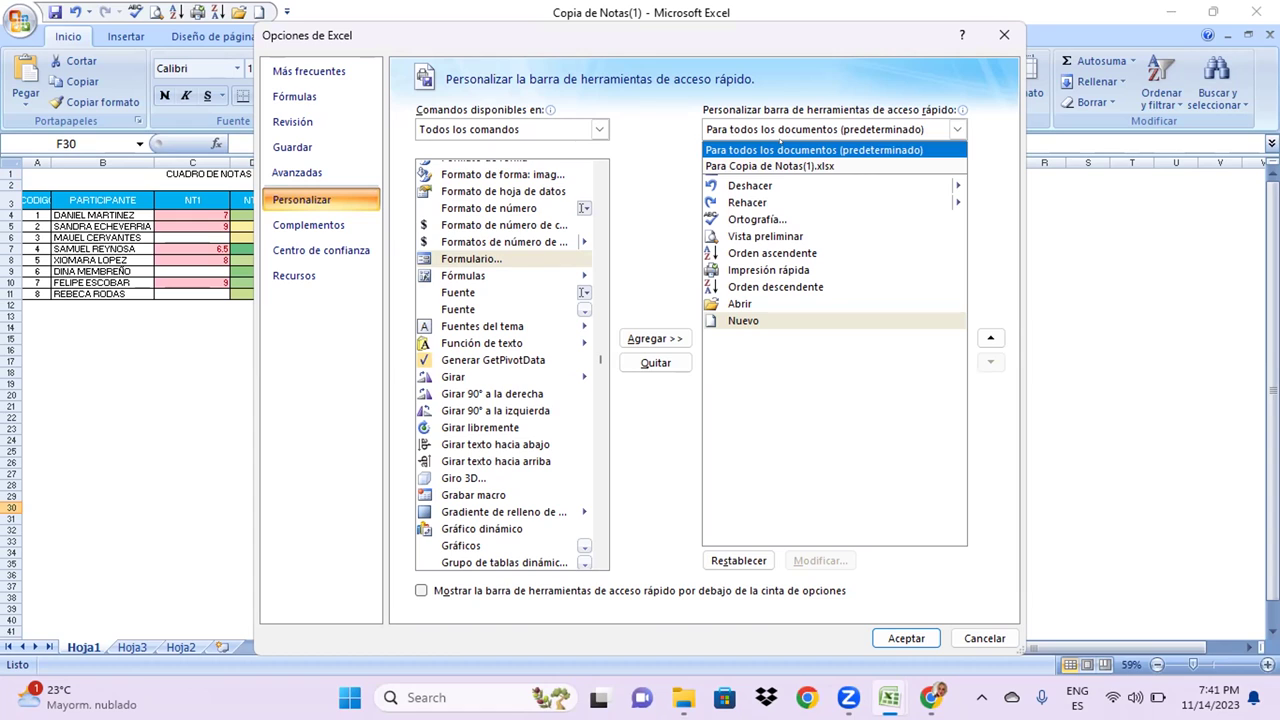
Keep 'Para todos los documentos', add Formulario... to the Quick Access Toolbar, and accept the options
{"action": "left_click", "coordinate": [873, 407]}
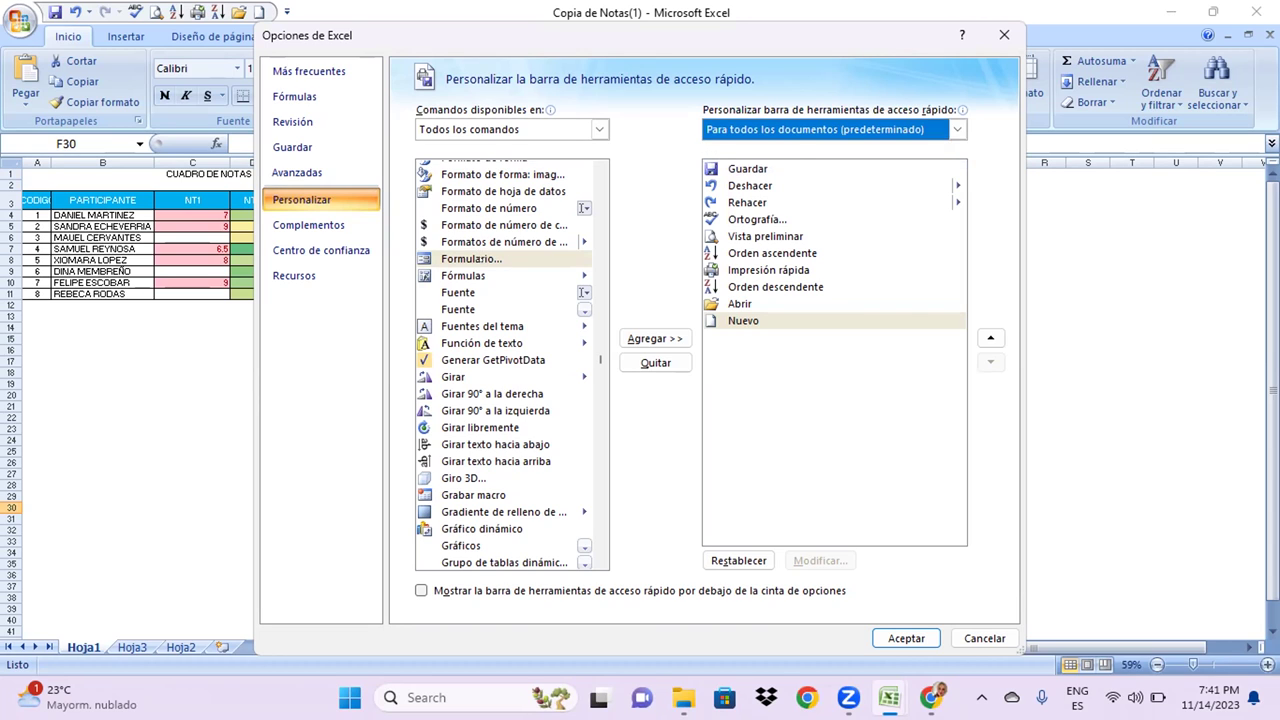
{"action": "left_click", "coordinate": [478, 259]}
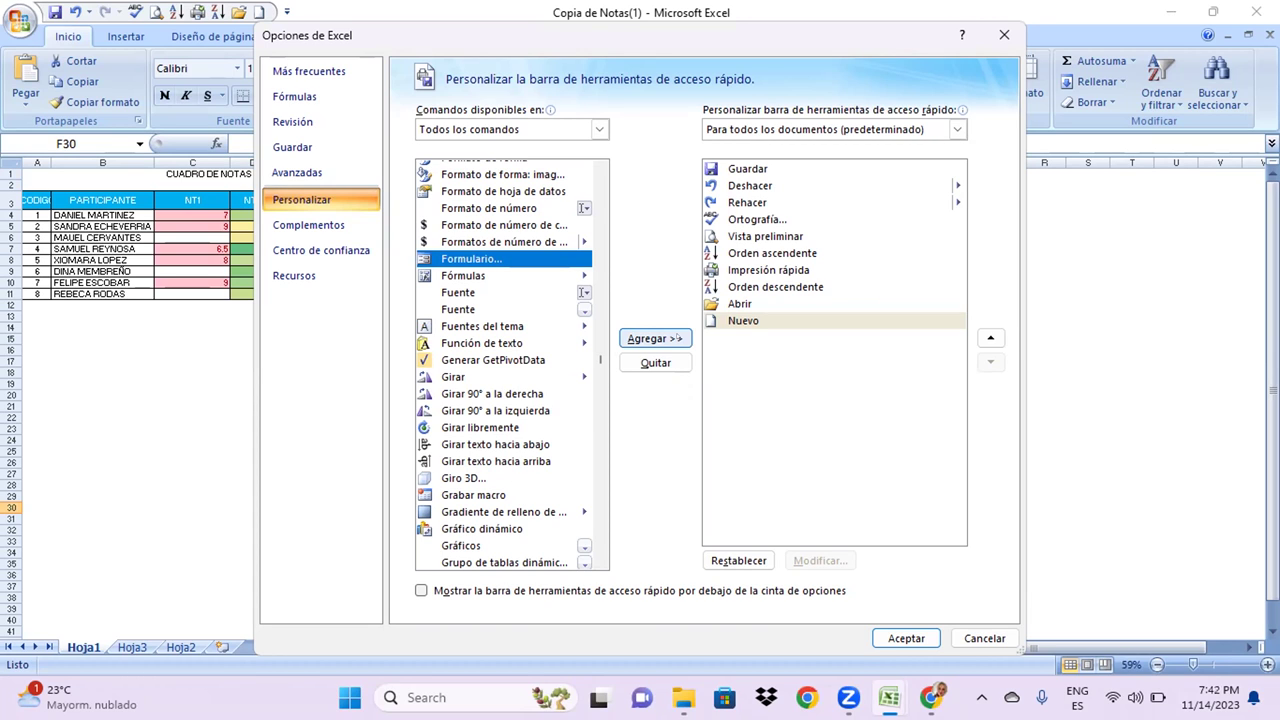
{"action": "left_click", "coordinate": [663, 338]}
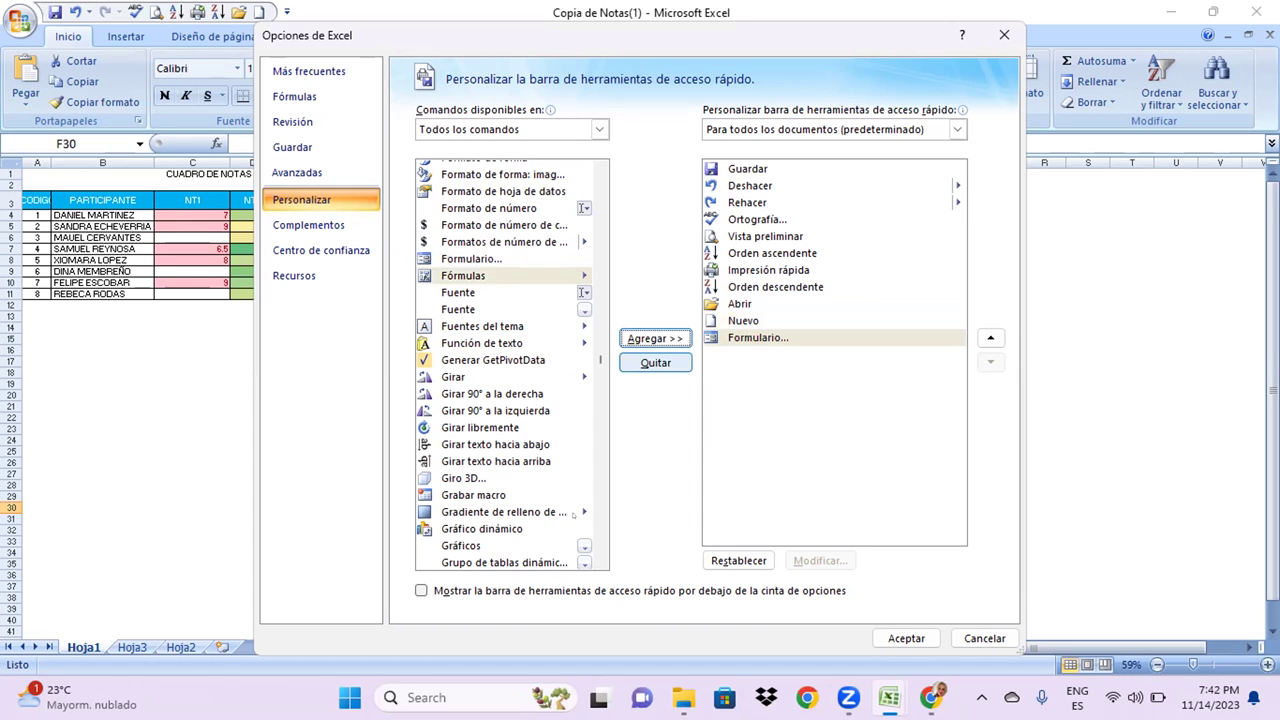
{"action": "left_click", "coordinate": [906, 638]}
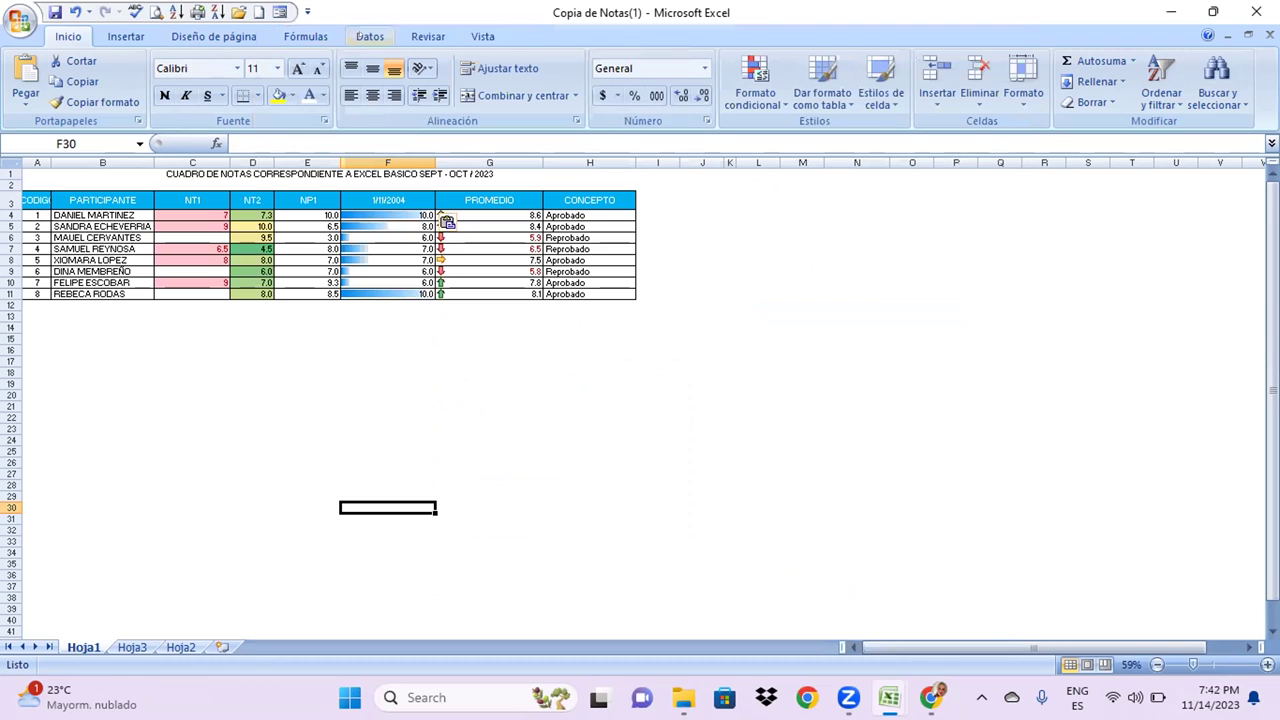
Open the grades table's data form from cell F3 after dismissing the initial range error
{"action": "left_click", "coordinate": [370, 36]}
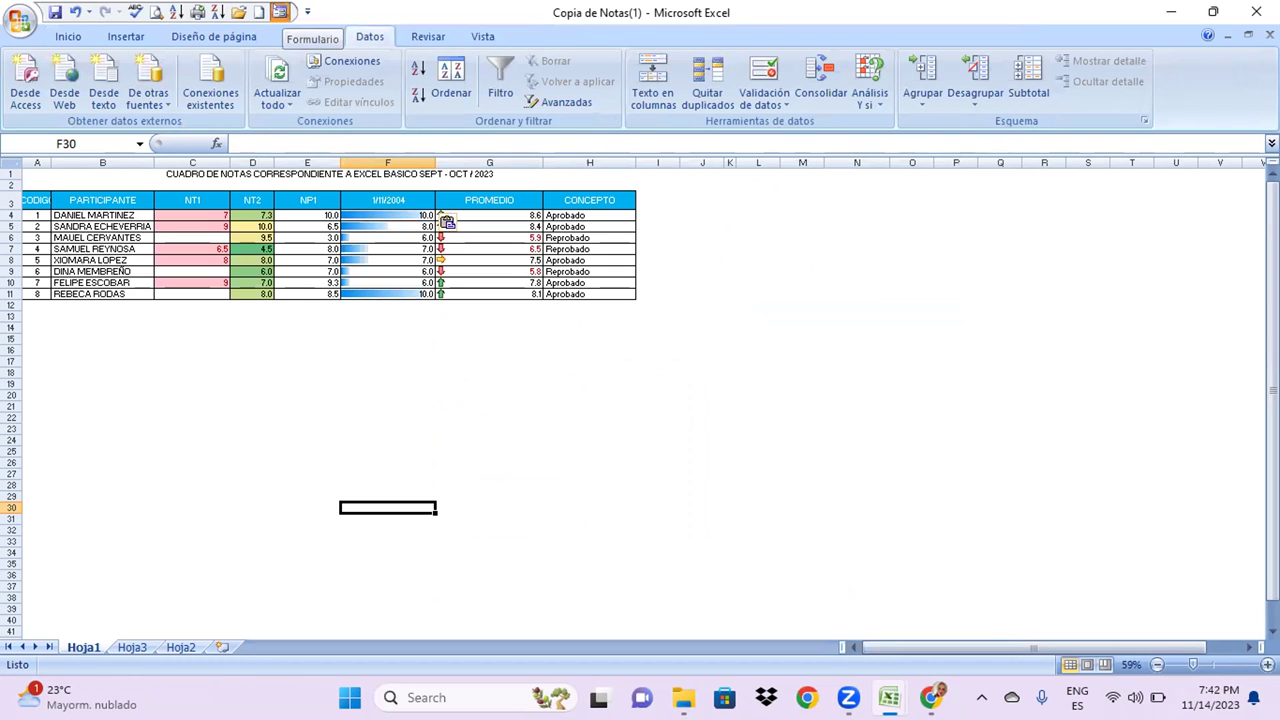
{"action": "left_click", "coordinate": [279, 12]}
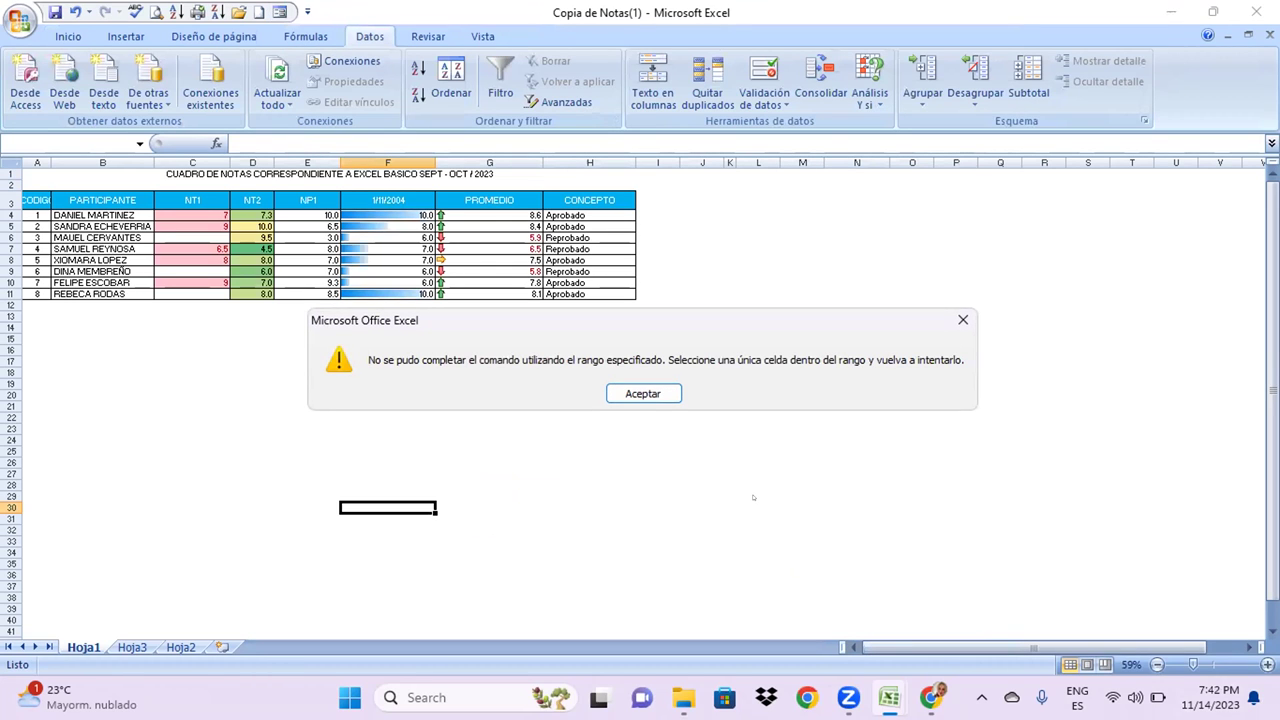
{"action": "left_click", "coordinate": [664, 396]}
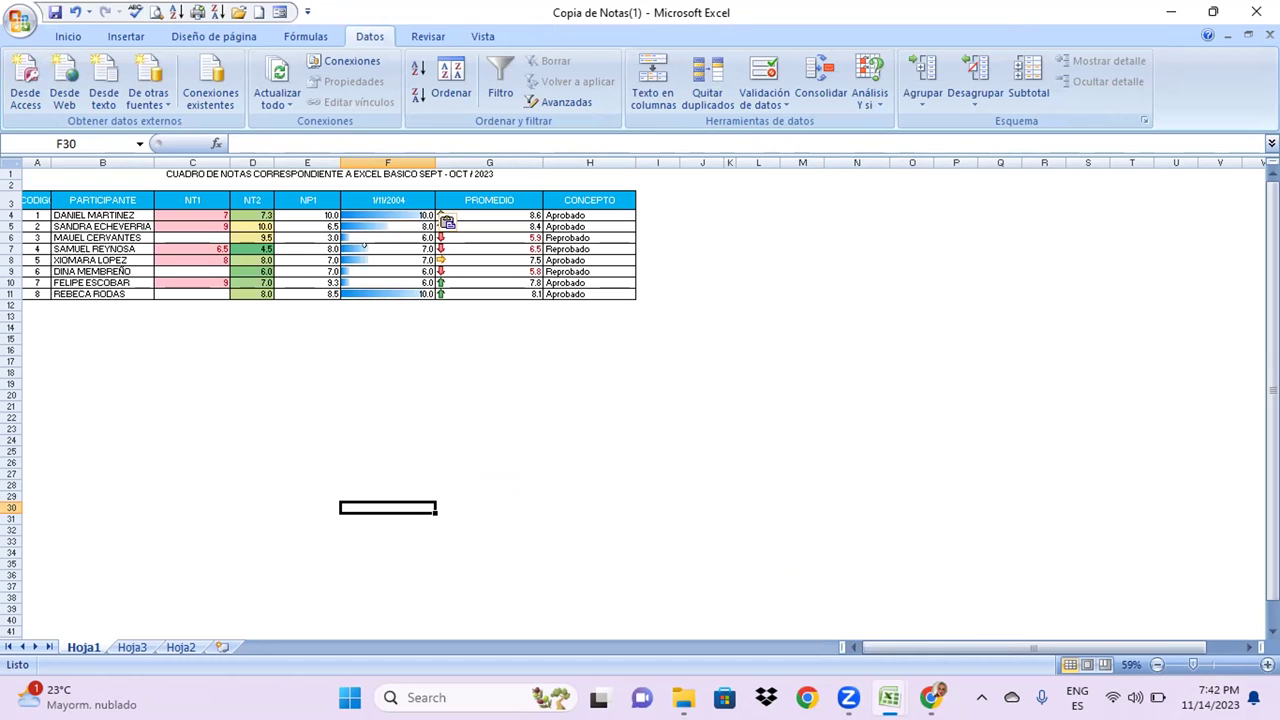
{"action": "left_click", "coordinate": [376, 200]}
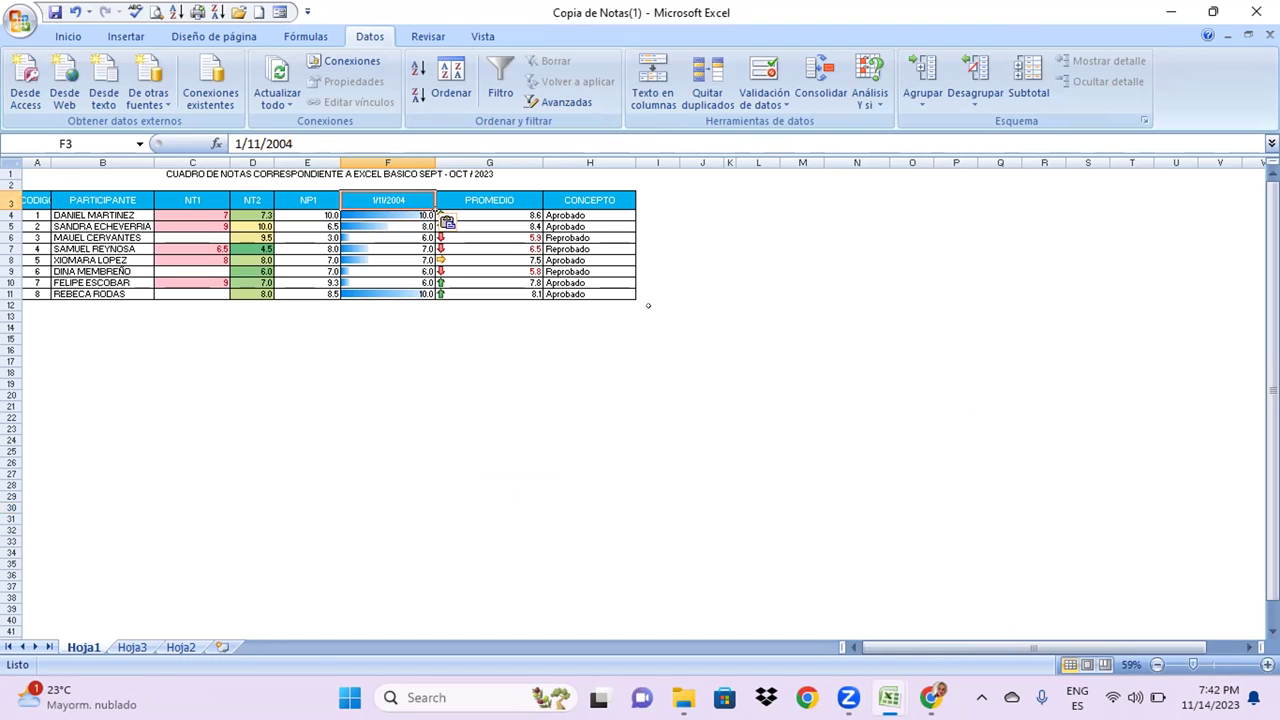
{"action": "left_click", "coordinate": [280, 12]}
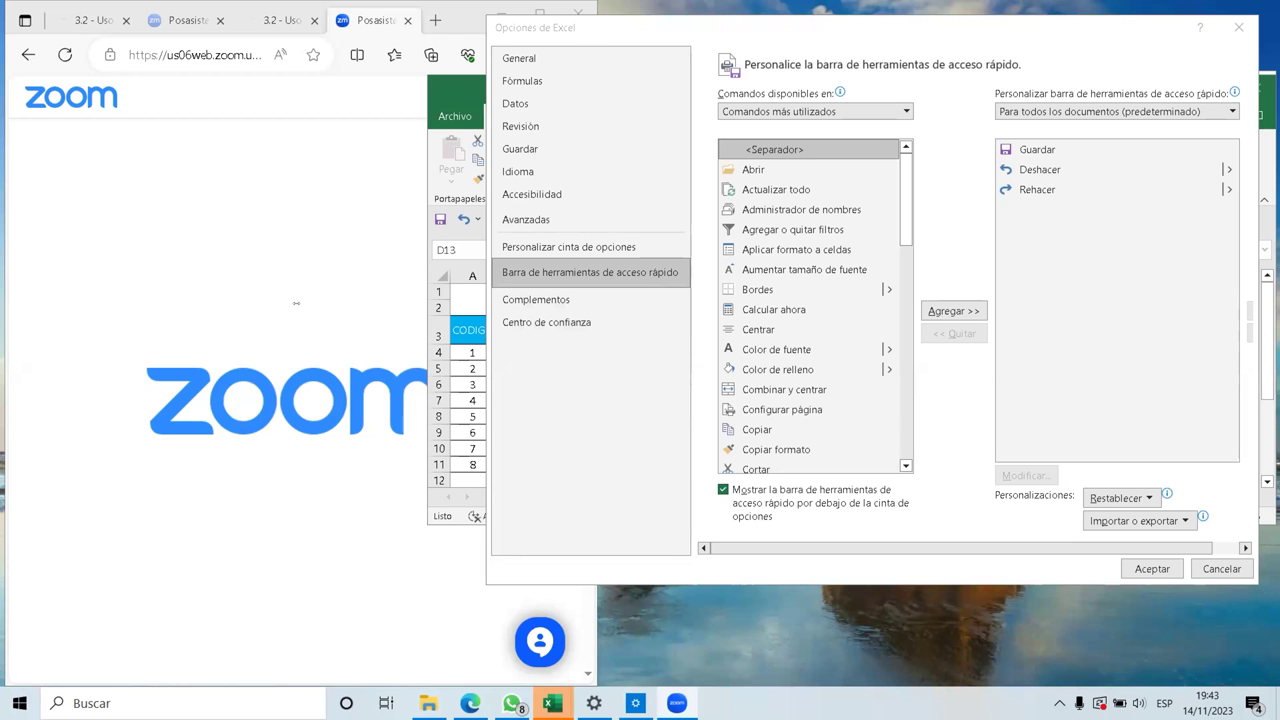
Widen the options window and switch the command category to Todos los comandos
{"action": "left_click_drag", "start_coordinate": [296, 303], "coordinate": [253, 281]}
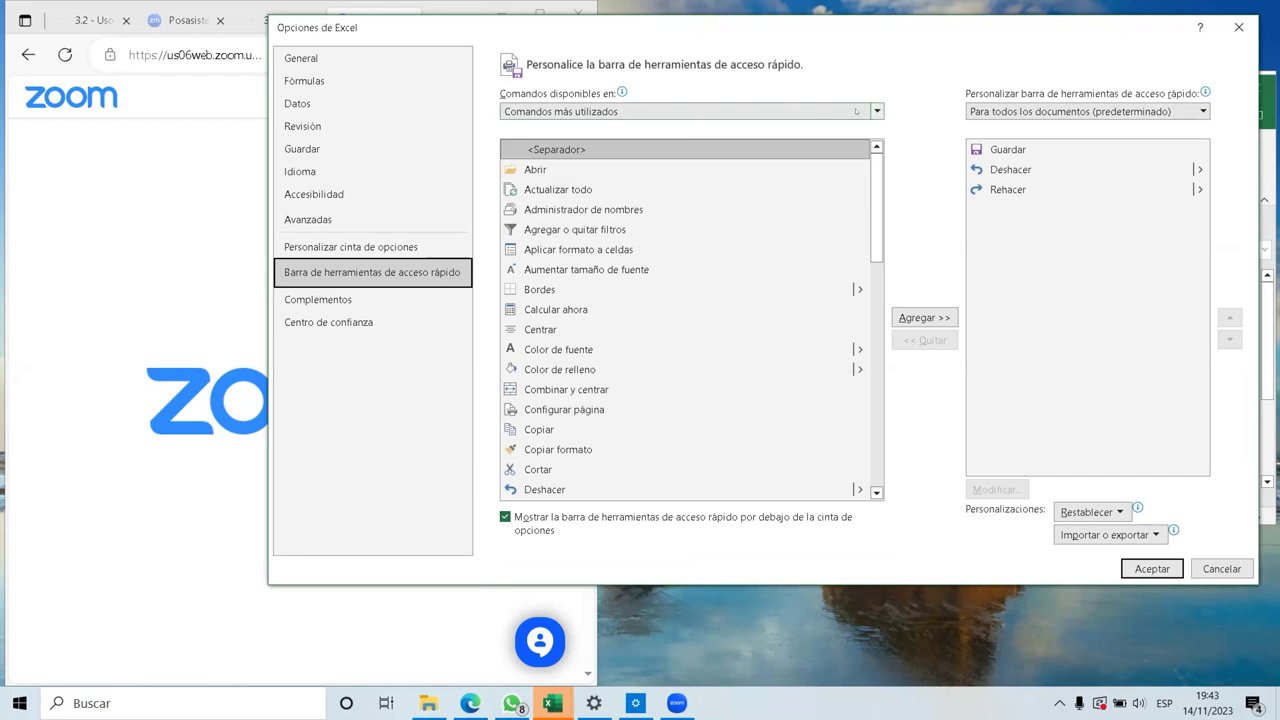
{"action": "left_click", "coordinate": [877, 111]}
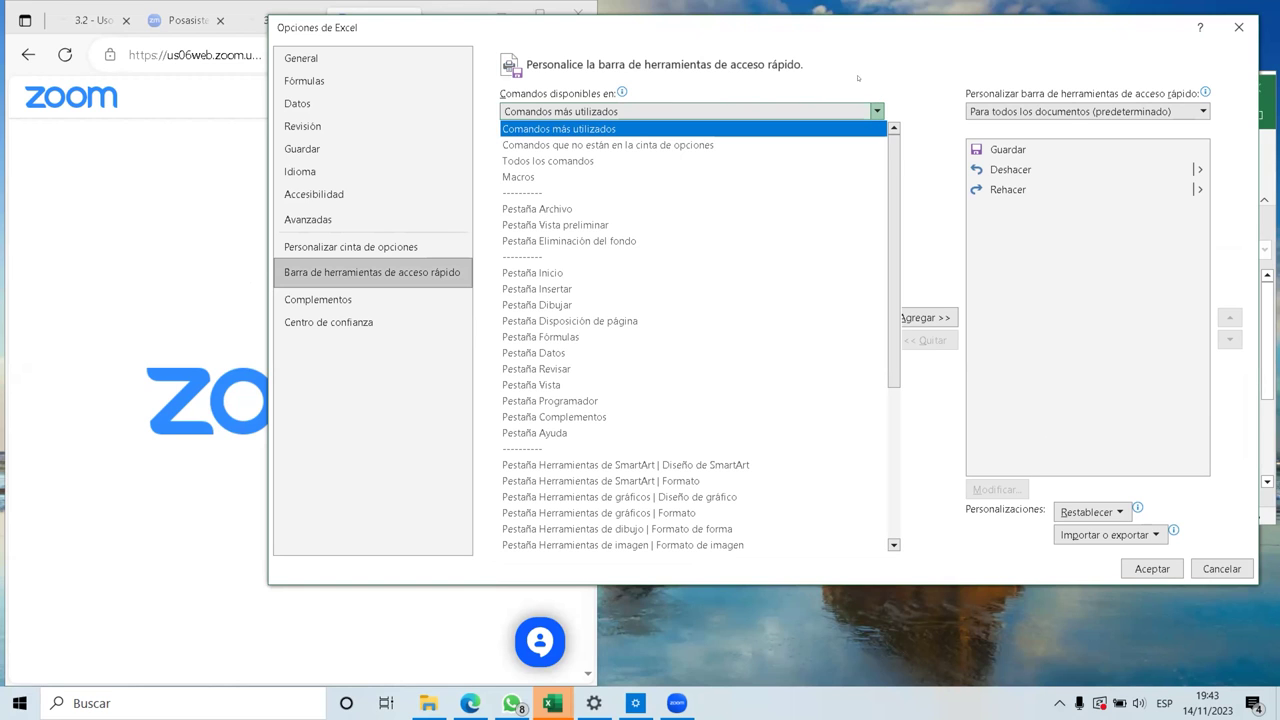
{"action": "left_click", "coordinate": [858, 81]}
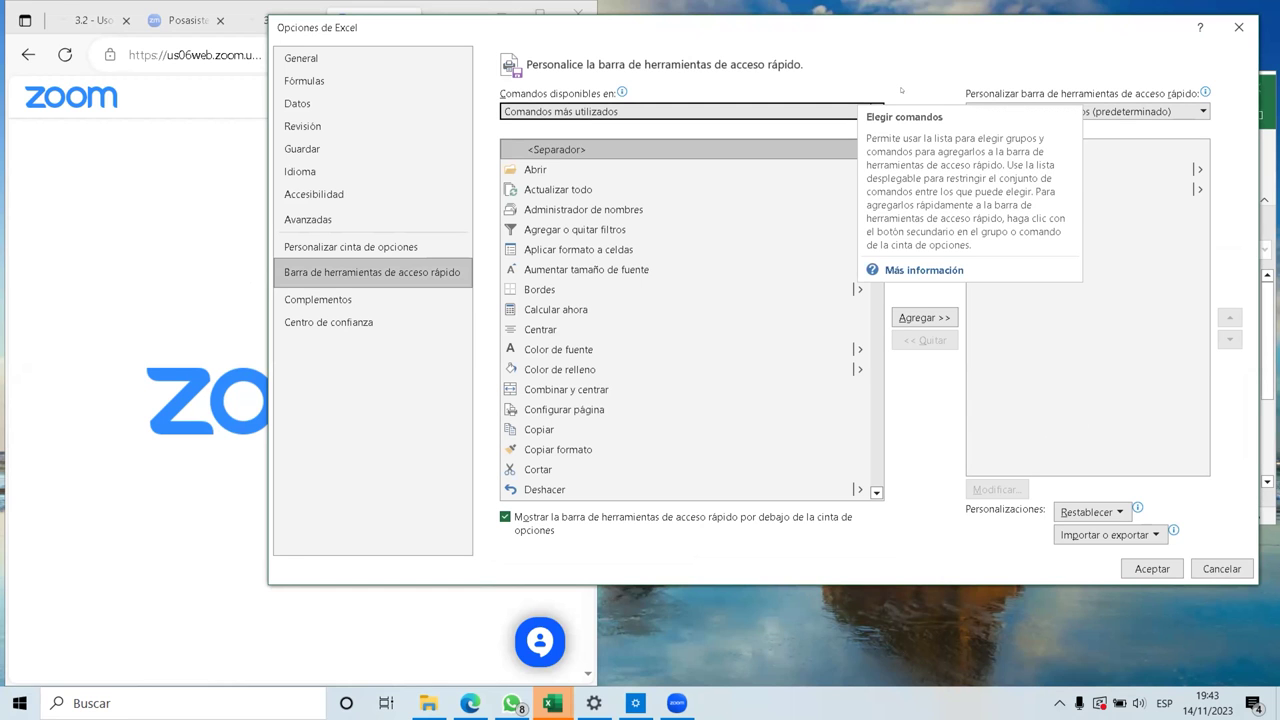
{"action": "left_click", "coordinate": [877, 111]}
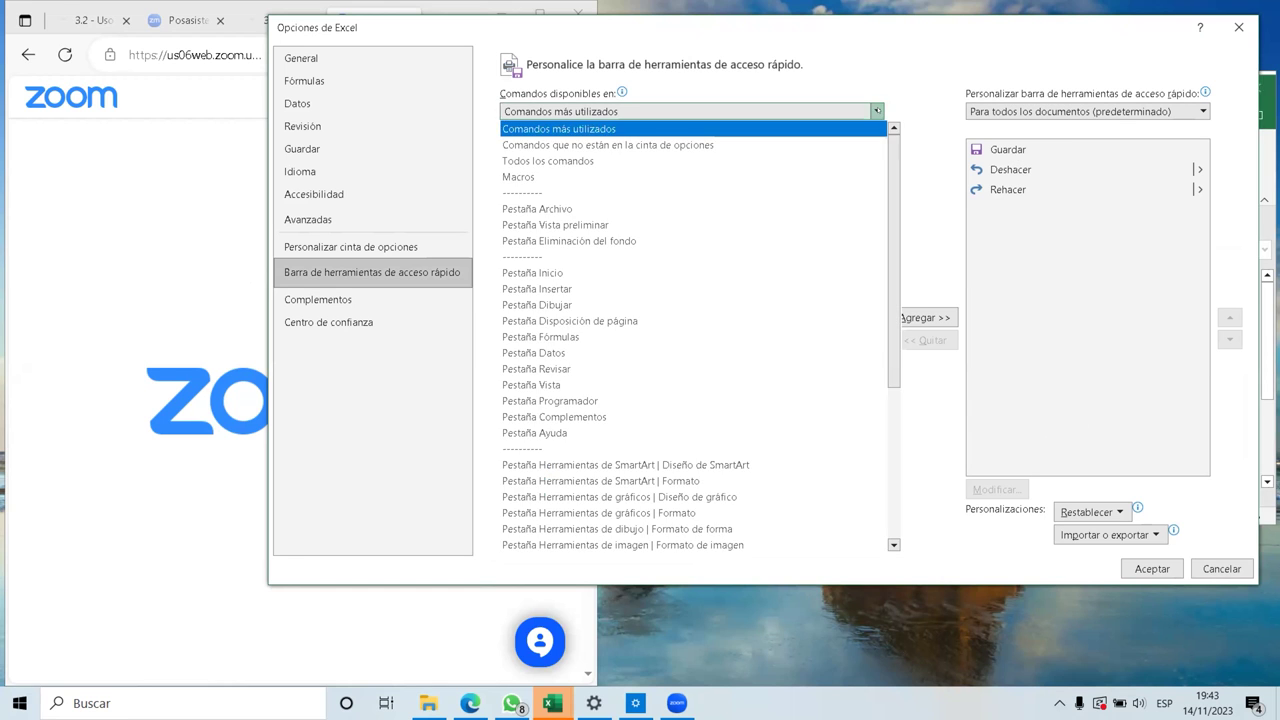
{"action": "left_click", "coordinate": [737, 161]}
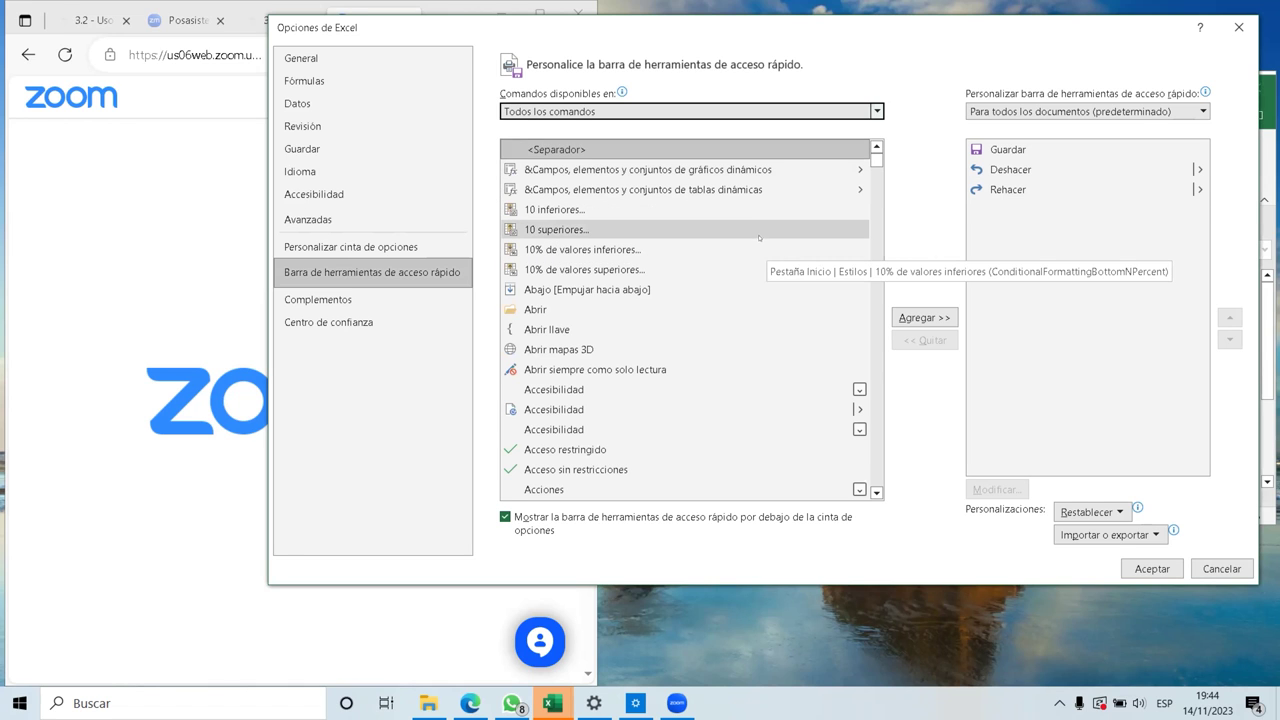
Browse the command list down to the F entries and select Formulario...
{"action": "left_click", "coordinate": [737, 170]}
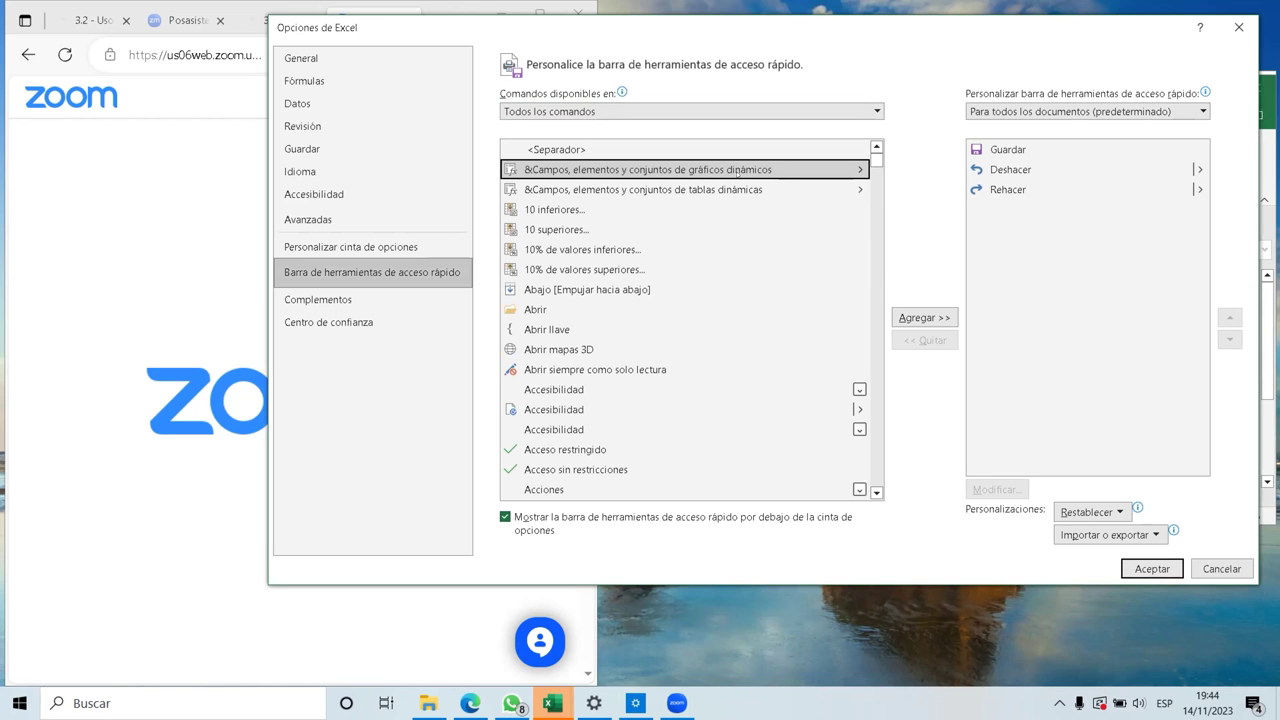
{"action": "key", "text": "f"}
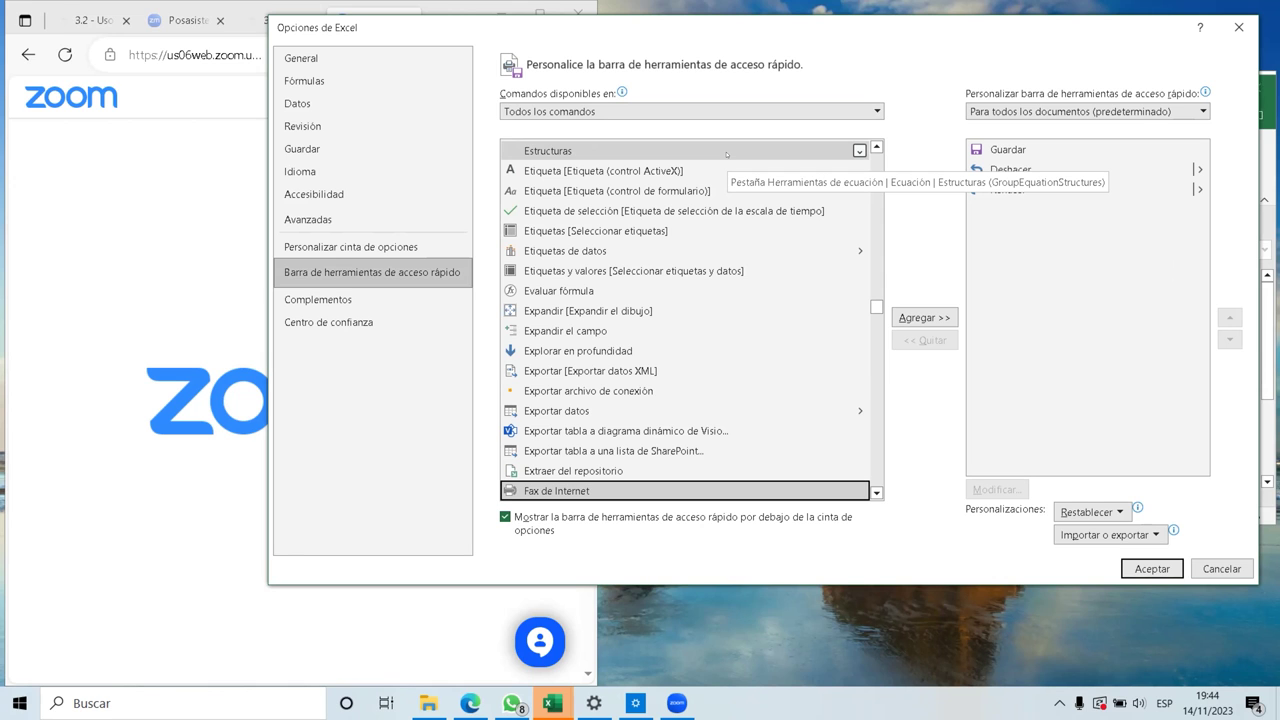
{"action": "scroll", "coordinate": [877, 358], "scroll_direction": "down", "scroll_amount": 1}
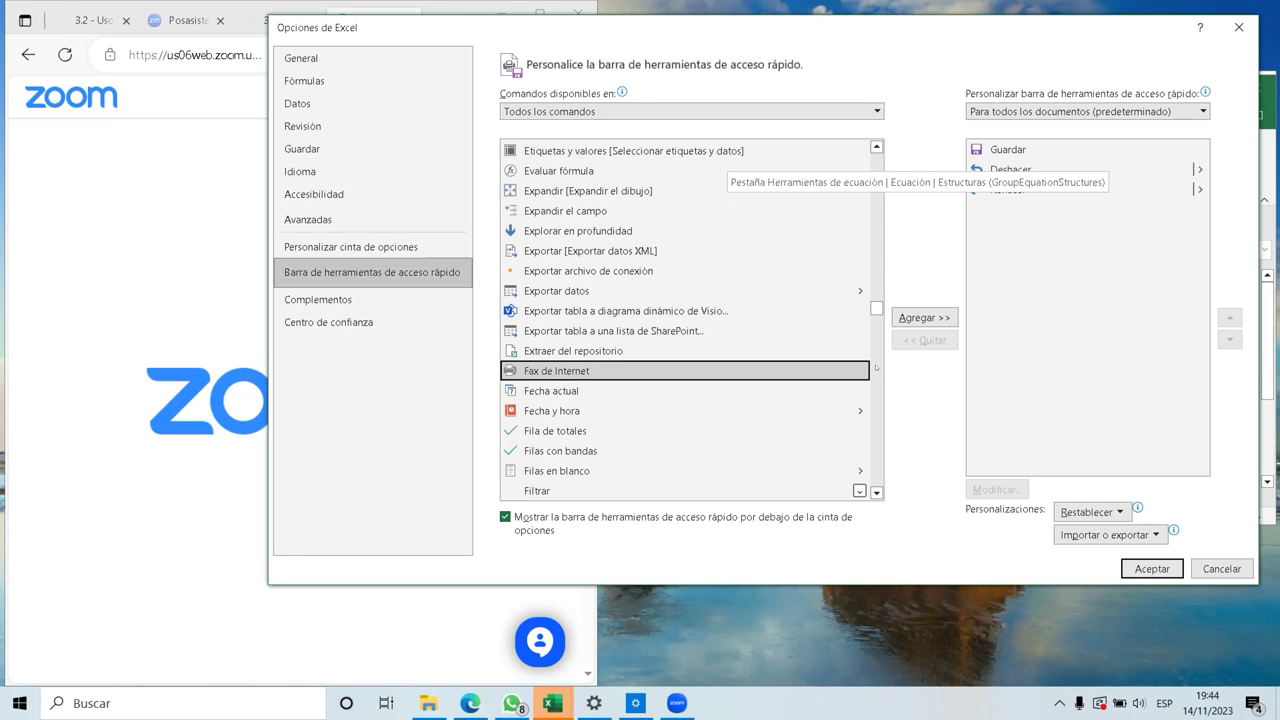
{"action": "scroll", "coordinate": [877, 358], "scroll_direction": "down", "scroll_amount": 3}
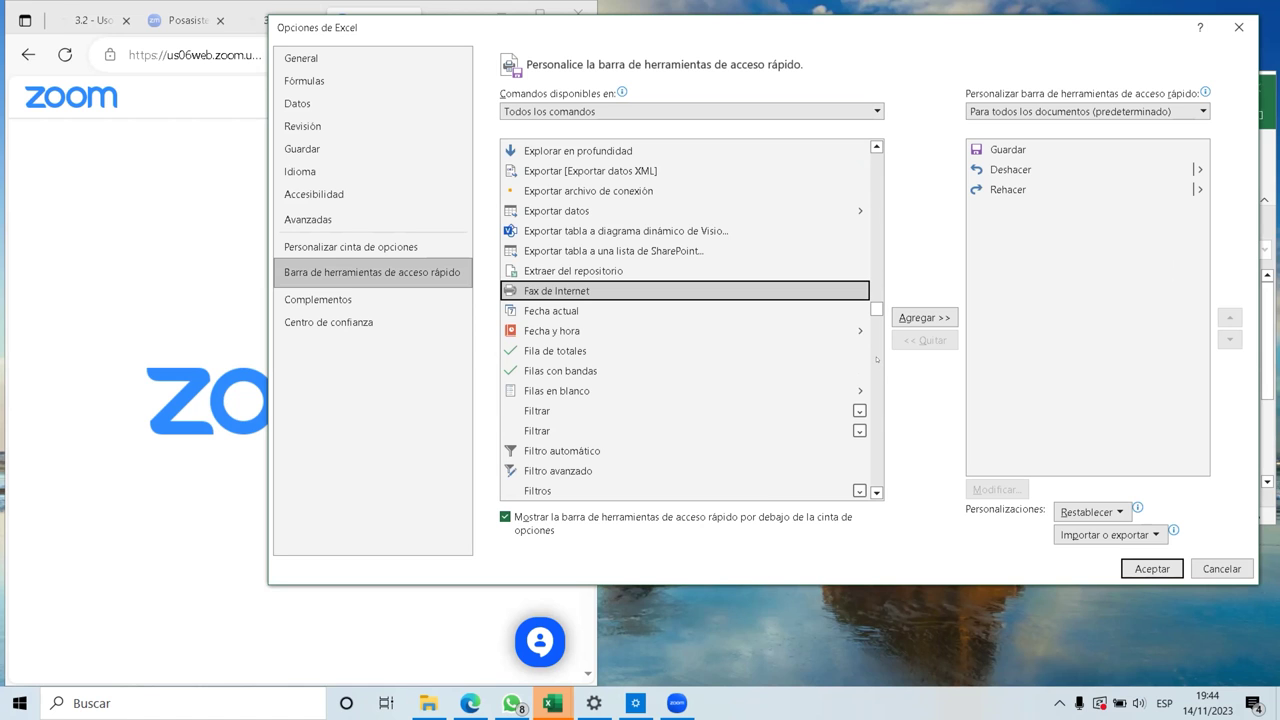
{"action": "scroll", "coordinate": [877, 358], "scroll_direction": "down", "scroll_amount": 2}
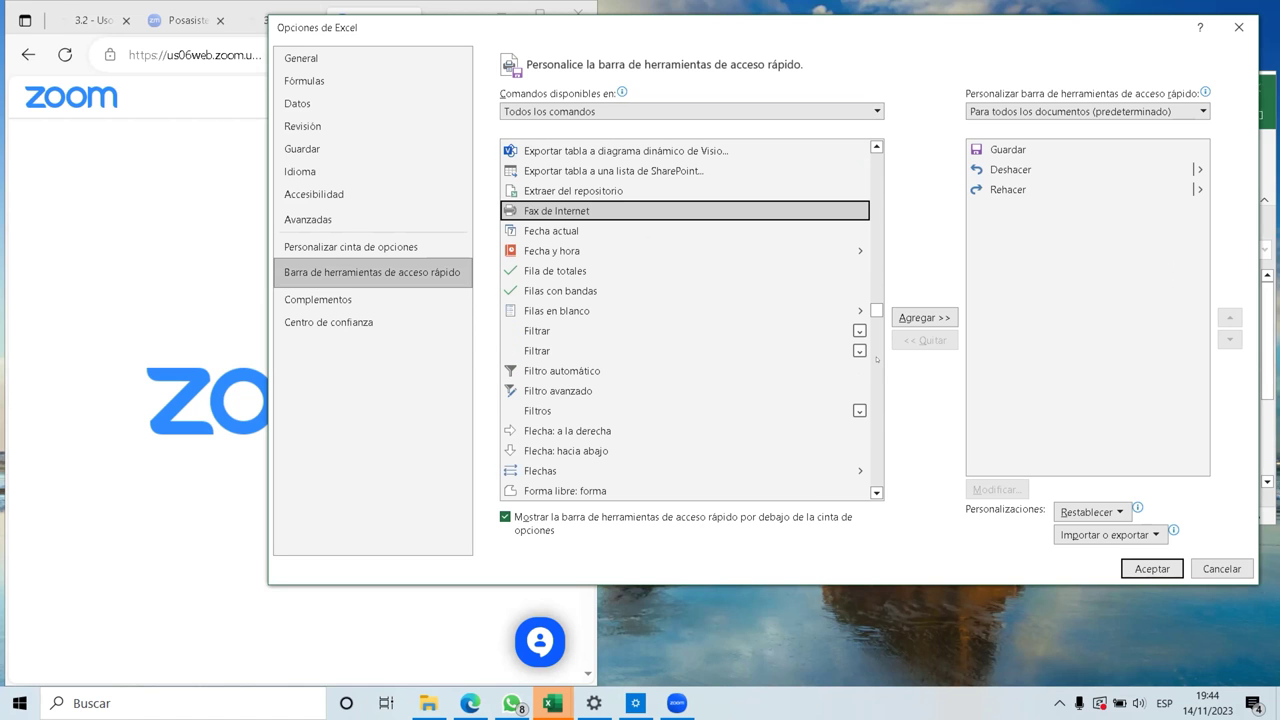
{"action": "scroll", "coordinate": [877, 358], "scroll_direction": "down", "scroll_amount": 2}
{"action": "scroll", "coordinate": [877, 358], "scroll_direction": "down", "scroll_amount": 1}
{"action": "scroll", "coordinate": [877, 358], "scroll_direction": "down", "scroll_amount": 1}
{"action": "scroll", "coordinate": [877, 358], "scroll_direction": "down", "scroll_amount": 1}
{"action": "scroll", "coordinate": [877, 358], "scroll_direction": "down", "scroll_amount": 1}
{"action": "scroll", "coordinate": [877, 358], "scroll_direction": "down", "scroll_amount": 3}
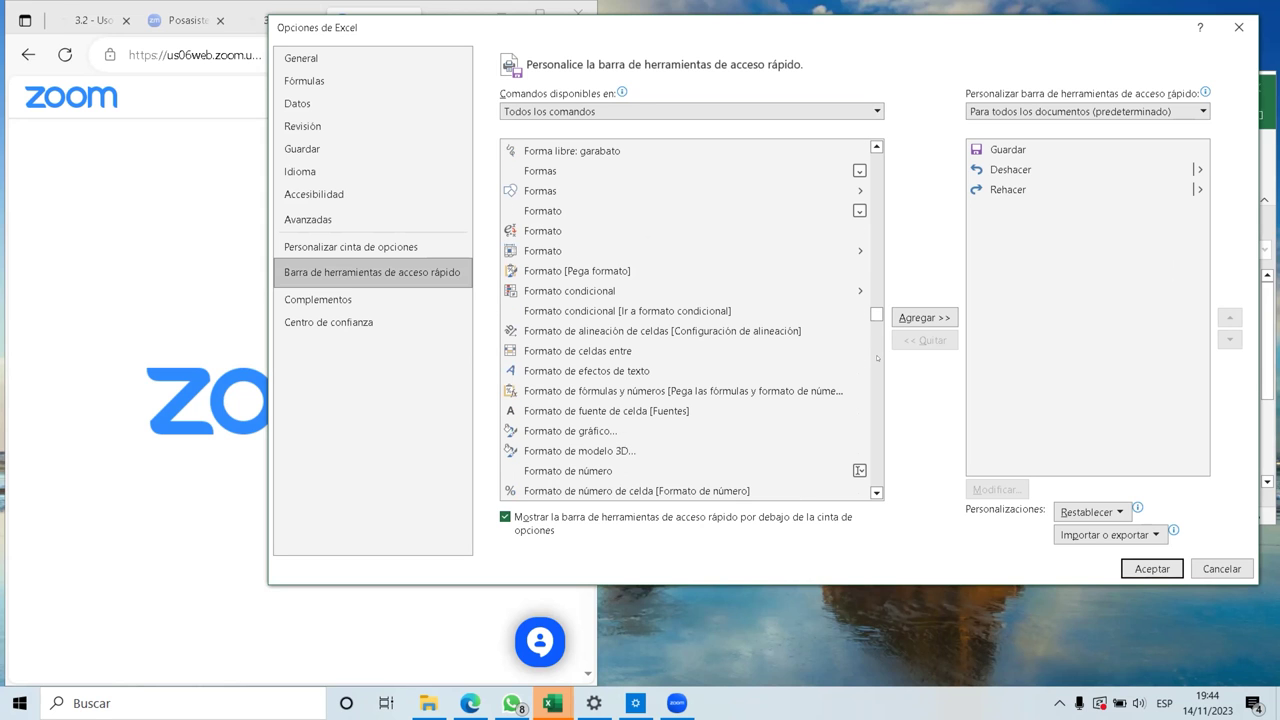
{"action": "scroll", "coordinate": [877, 358], "scroll_direction": "down", "scroll_amount": 4}
{"action": "scroll", "coordinate": [877, 358], "scroll_direction": "down", "scroll_amount": 2}
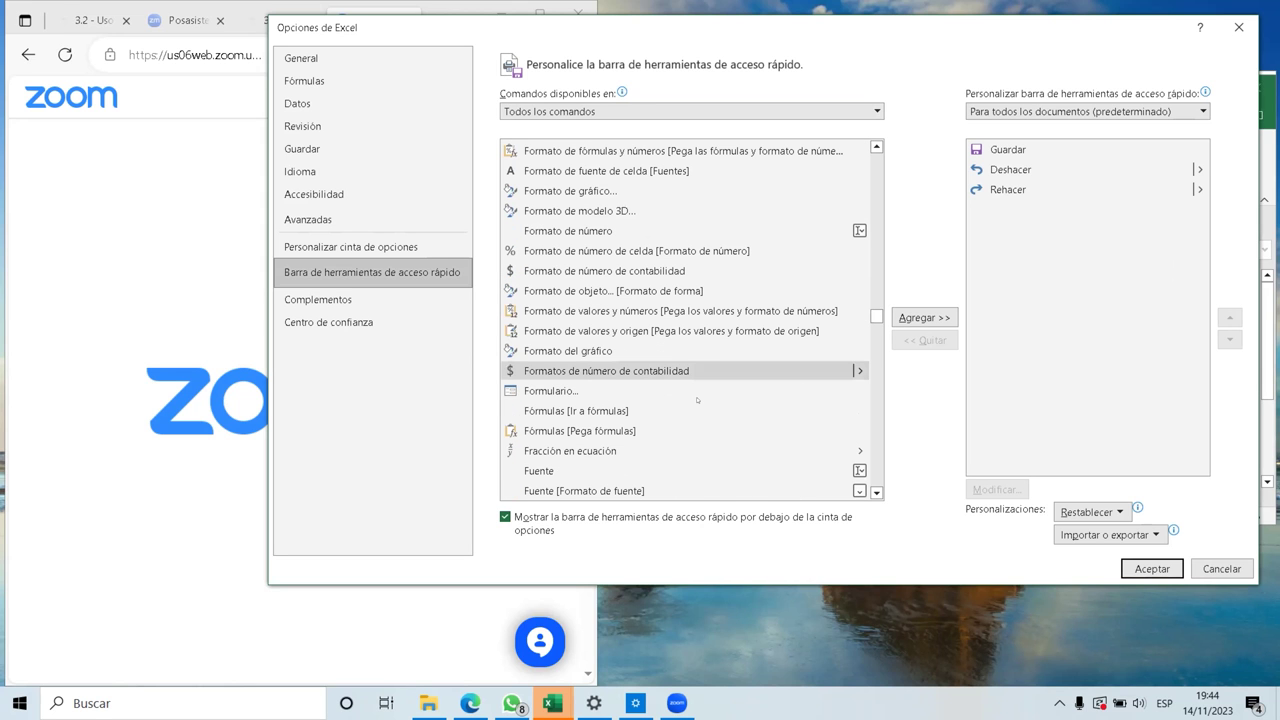
{"action": "left_click", "coordinate": [695, 390]}
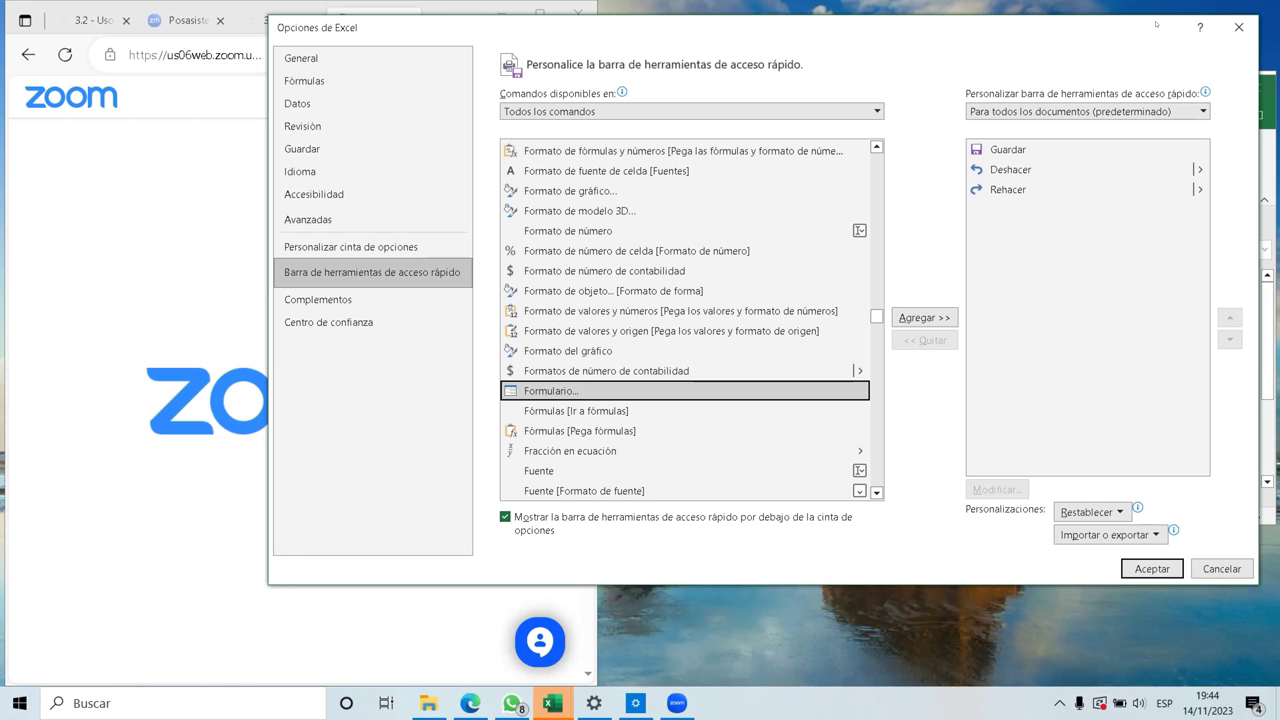
Add Formulario... to the Quick Access Toolbar for all documents and accept the options
{"action": "left_click_drag", "start_coordinate": [929, 27], "coordinate": [682, 29]}
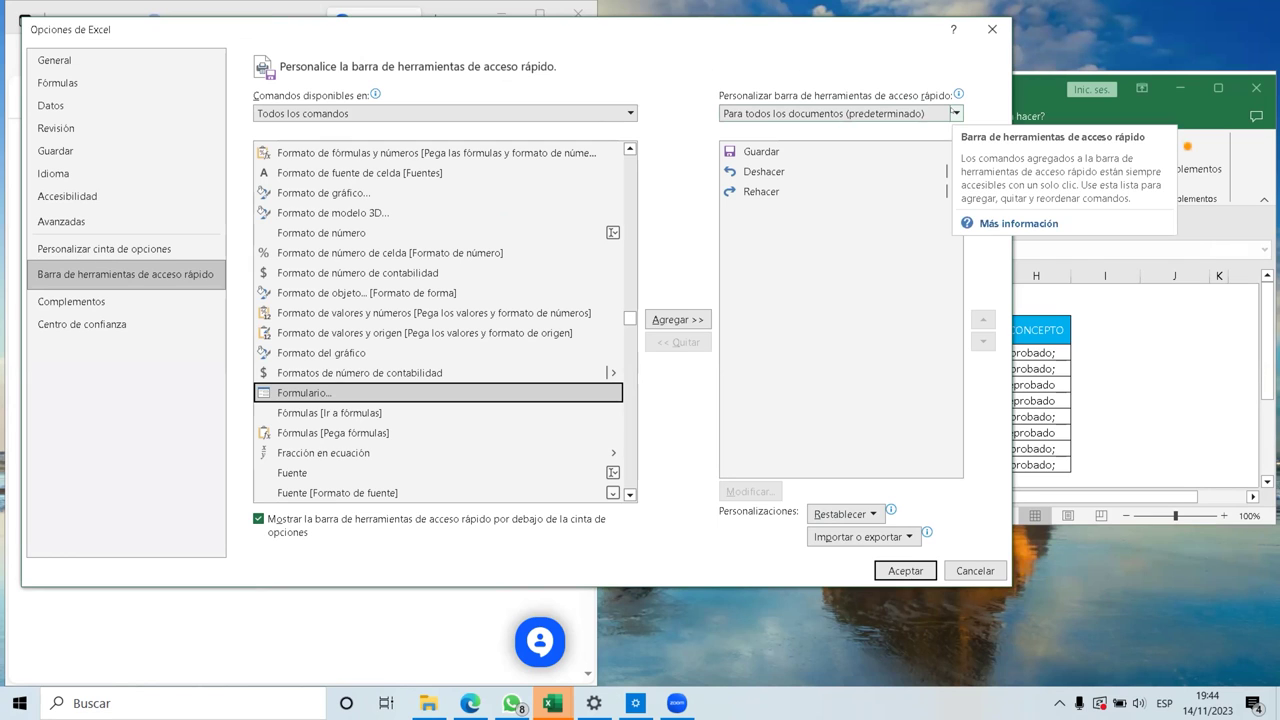
{"action": "left_click", "coordinate": [955, 113]}
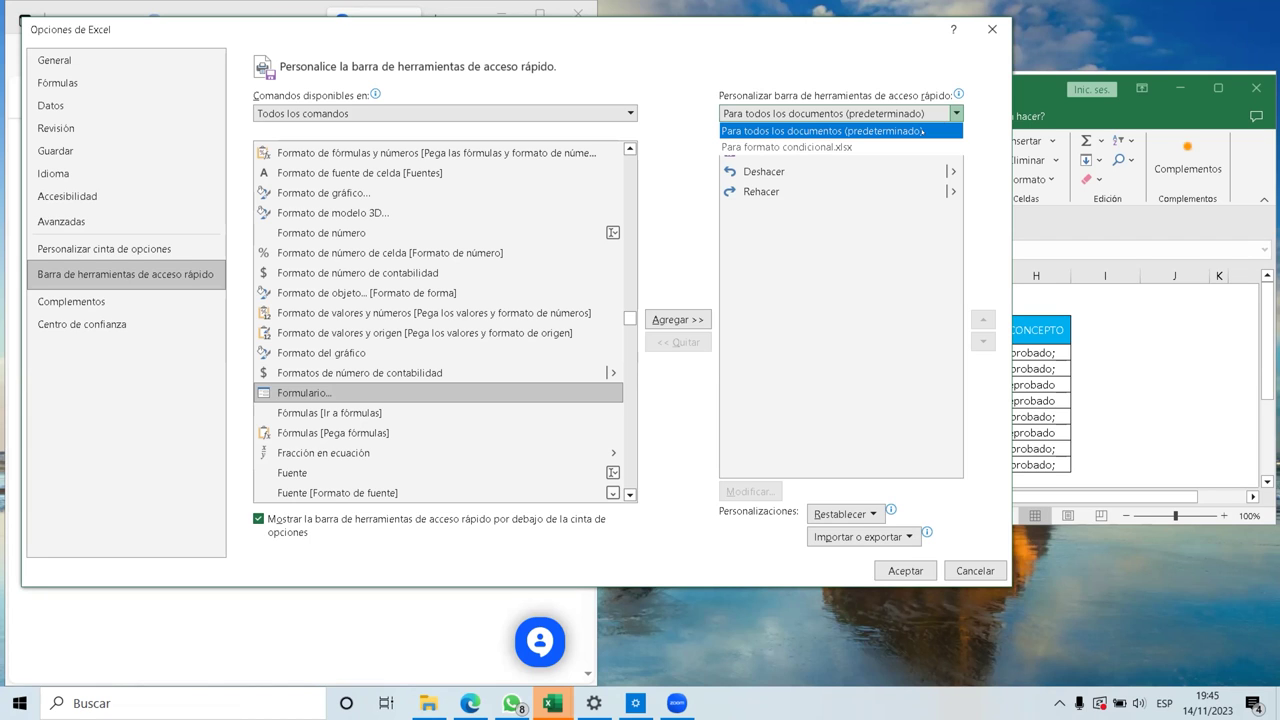
{"action": "left_click", "coordinate": [923, 131]}
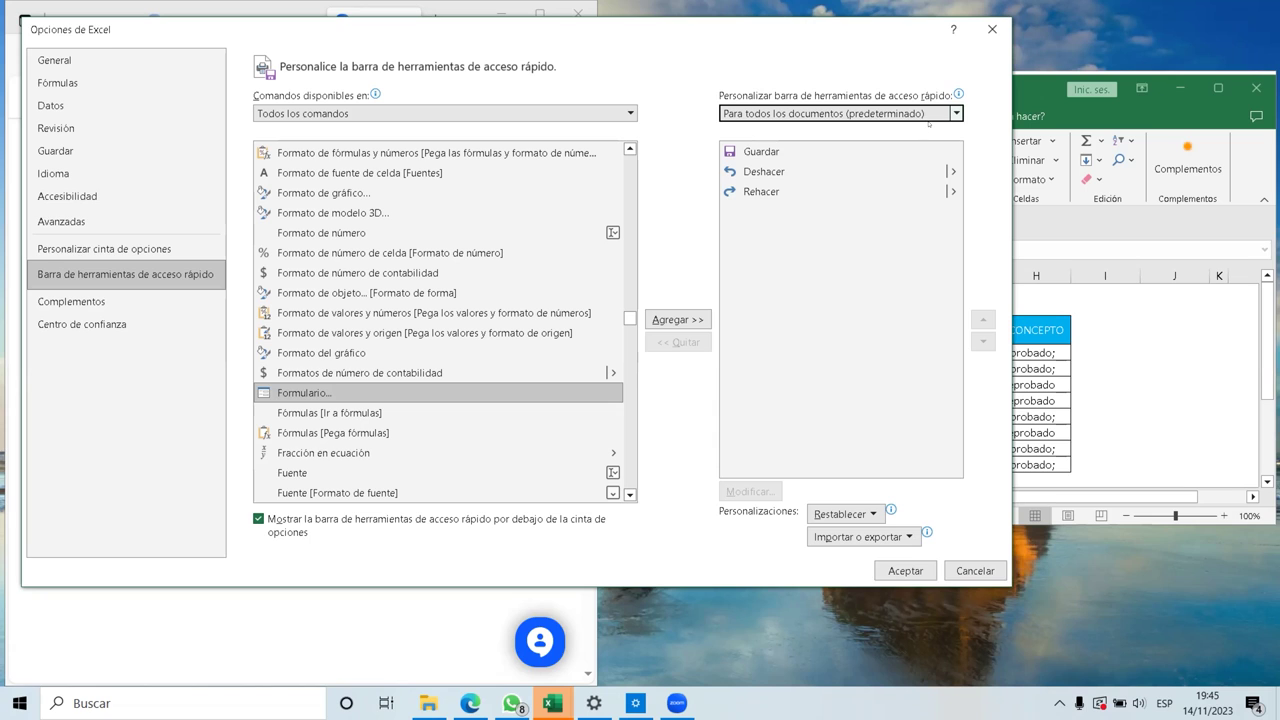
{"action": "left_click", "coordinate": [664, 316]}
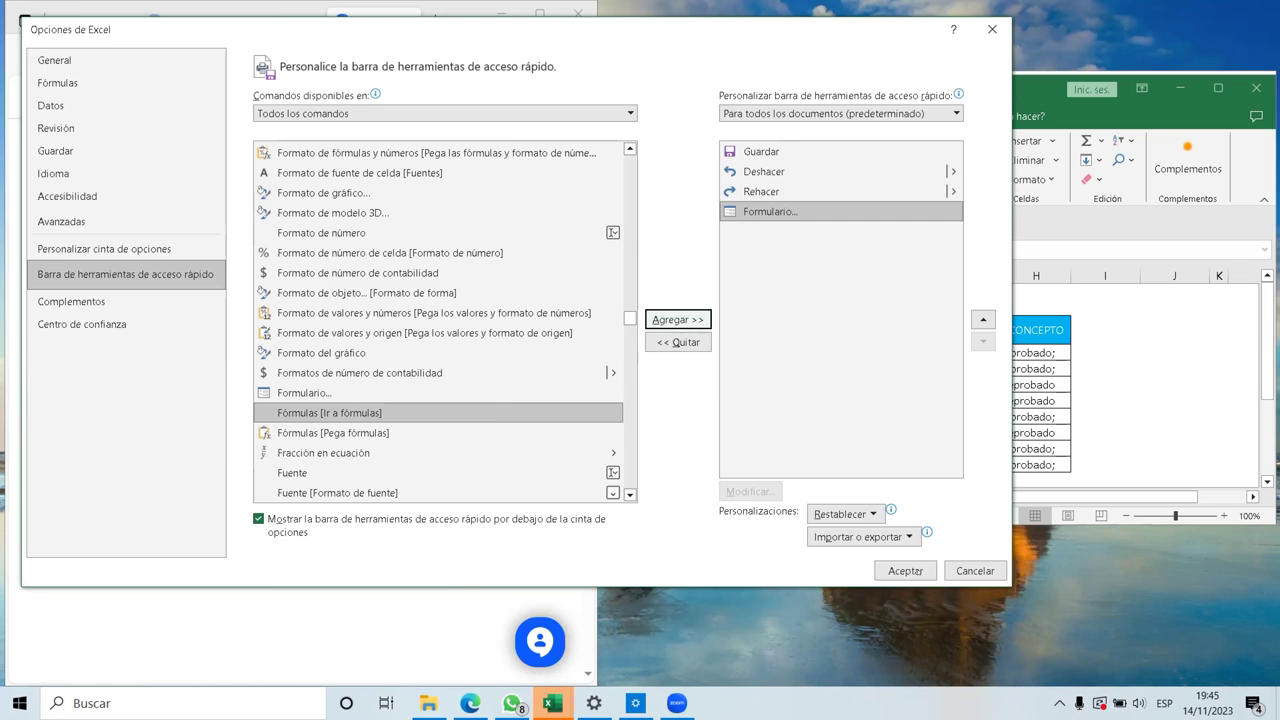
{"action": "left_click", "coordinate": [905, 570]}
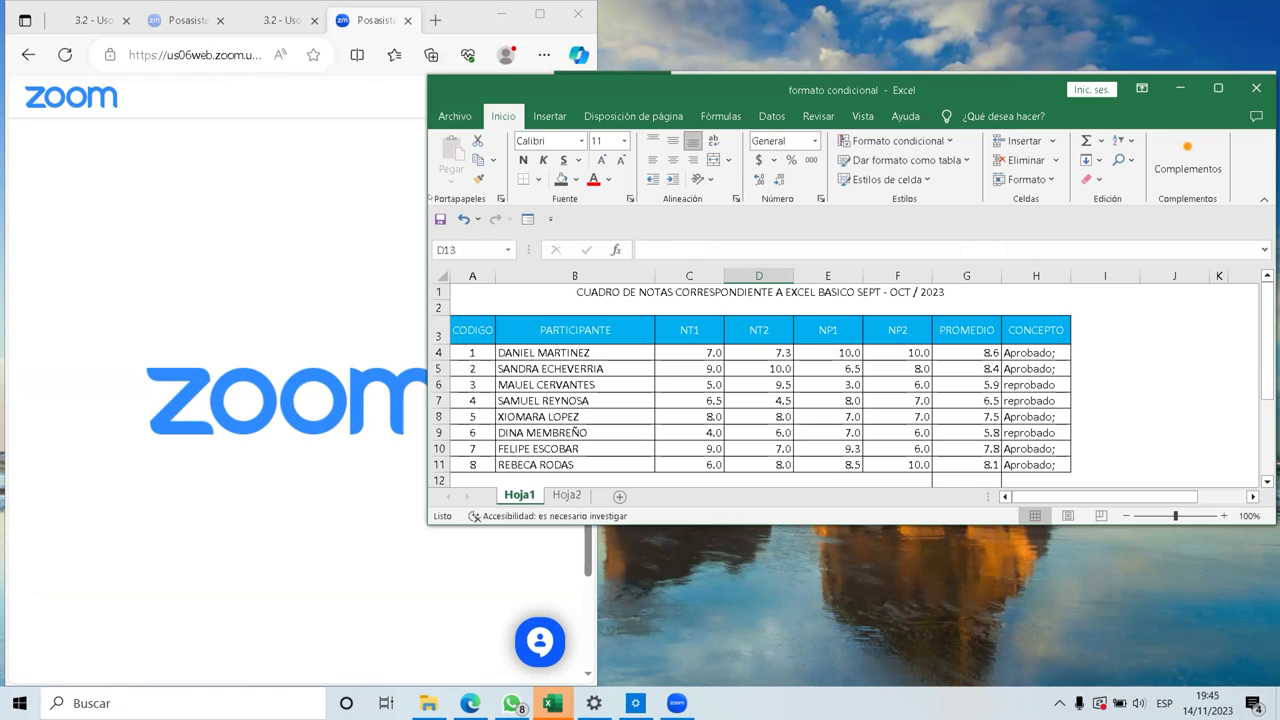
Widen the Excel window and try the Formulario button, dismissing the range error
{"action": "left_click_drag", "start_coordinate": [210, 162], "coordinate": [220, 163]}
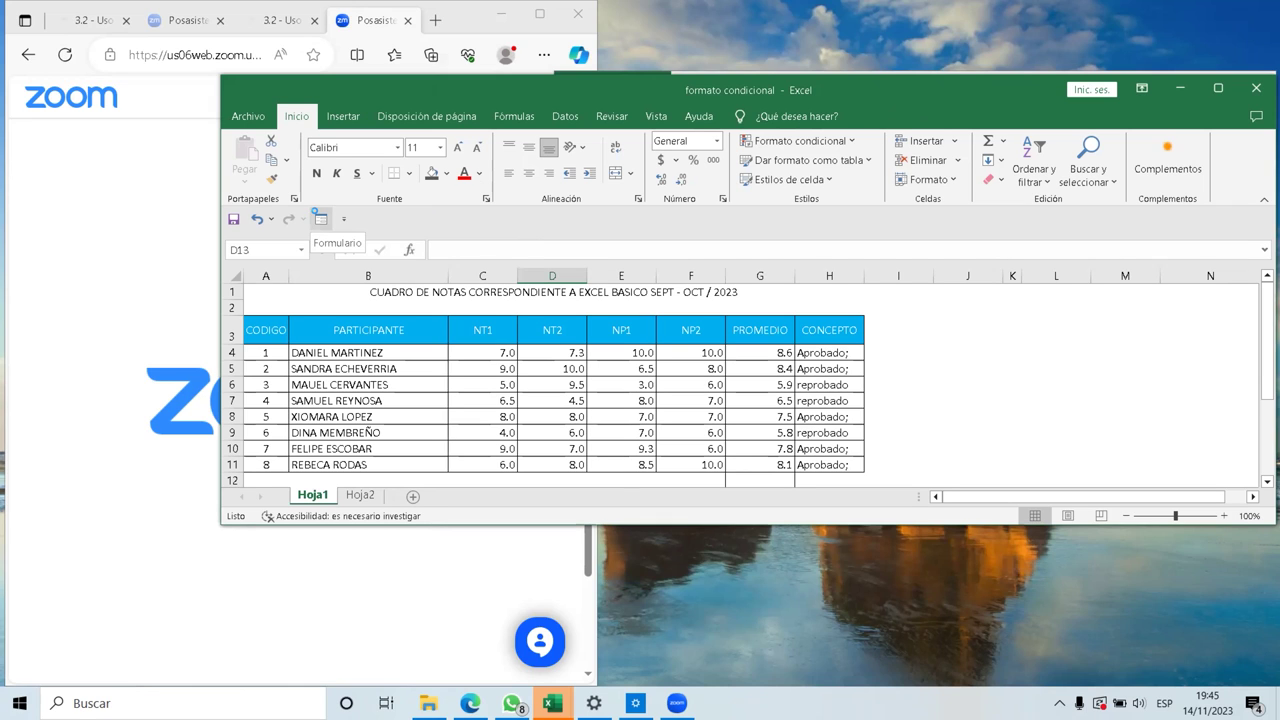
{"action": "left_click", "coordinate": [321, 219]}
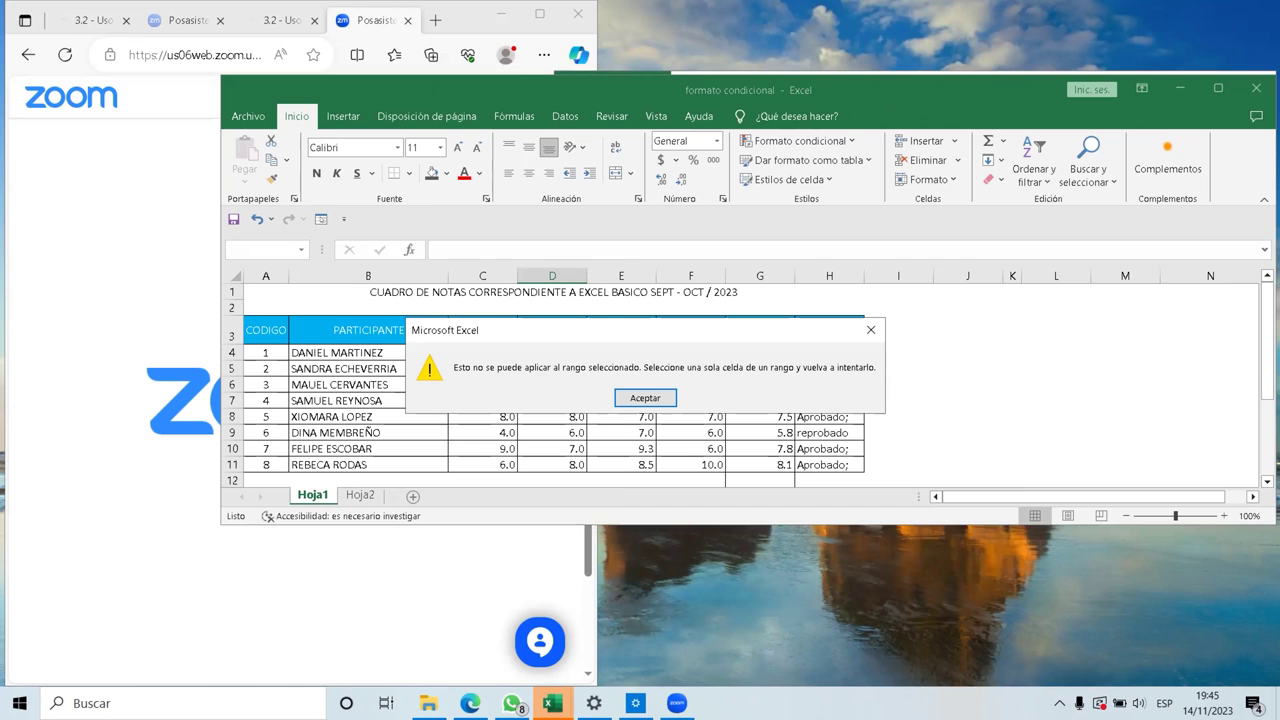
{"action": "left_click", "coordinate": [635, 393]}
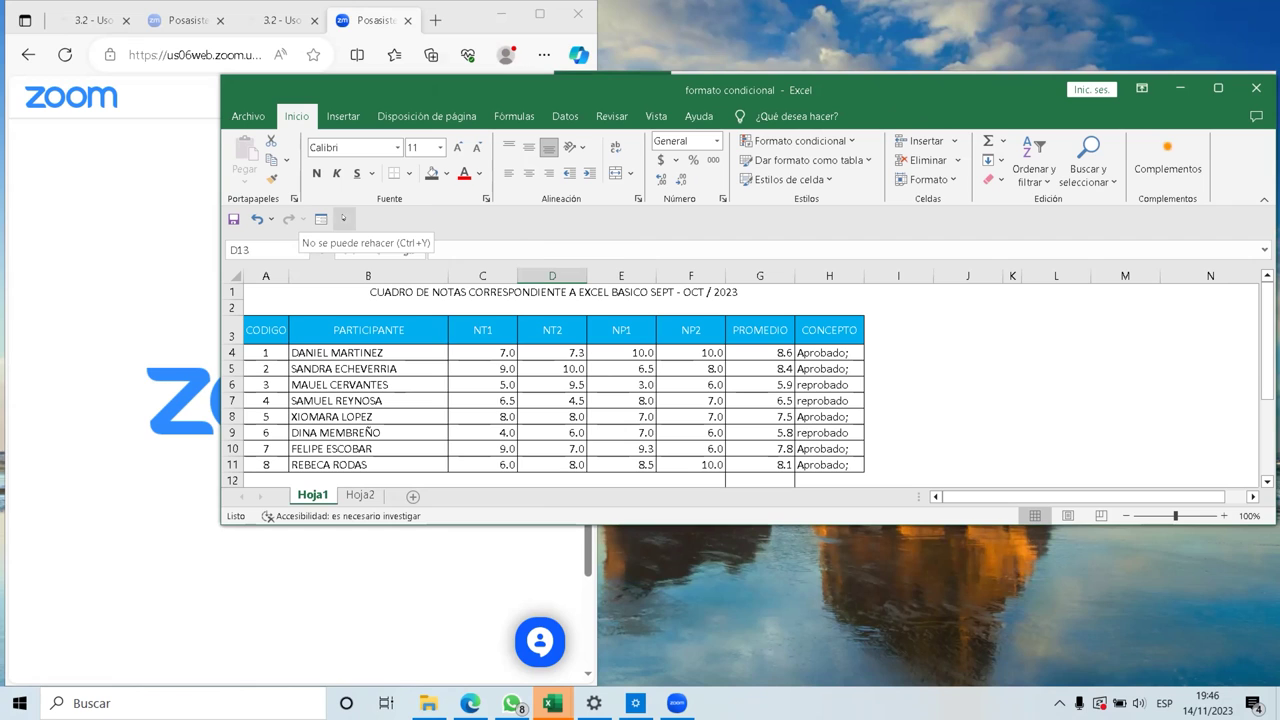
From cell A1, open the data form using the first row as labels, then close it
{"action": "left_click", "coordinate": [421, 293]}
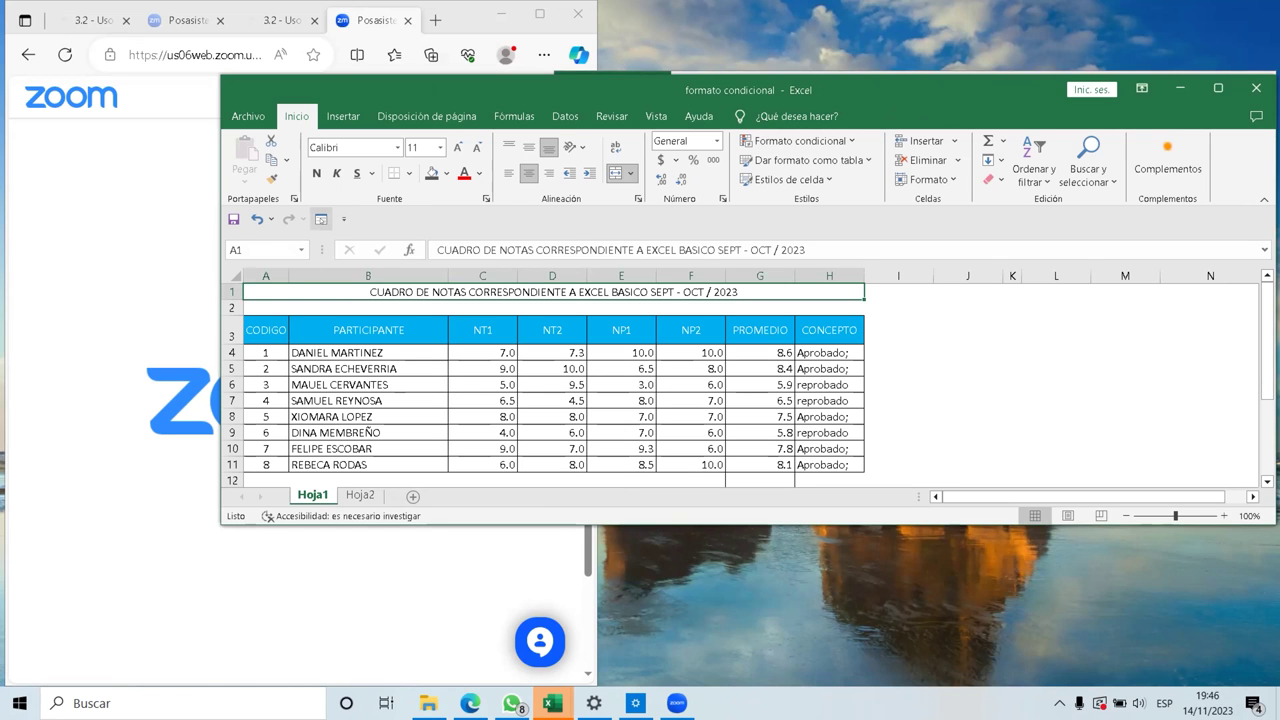
{"action": "left_click", "coordinate": [321, 219]}
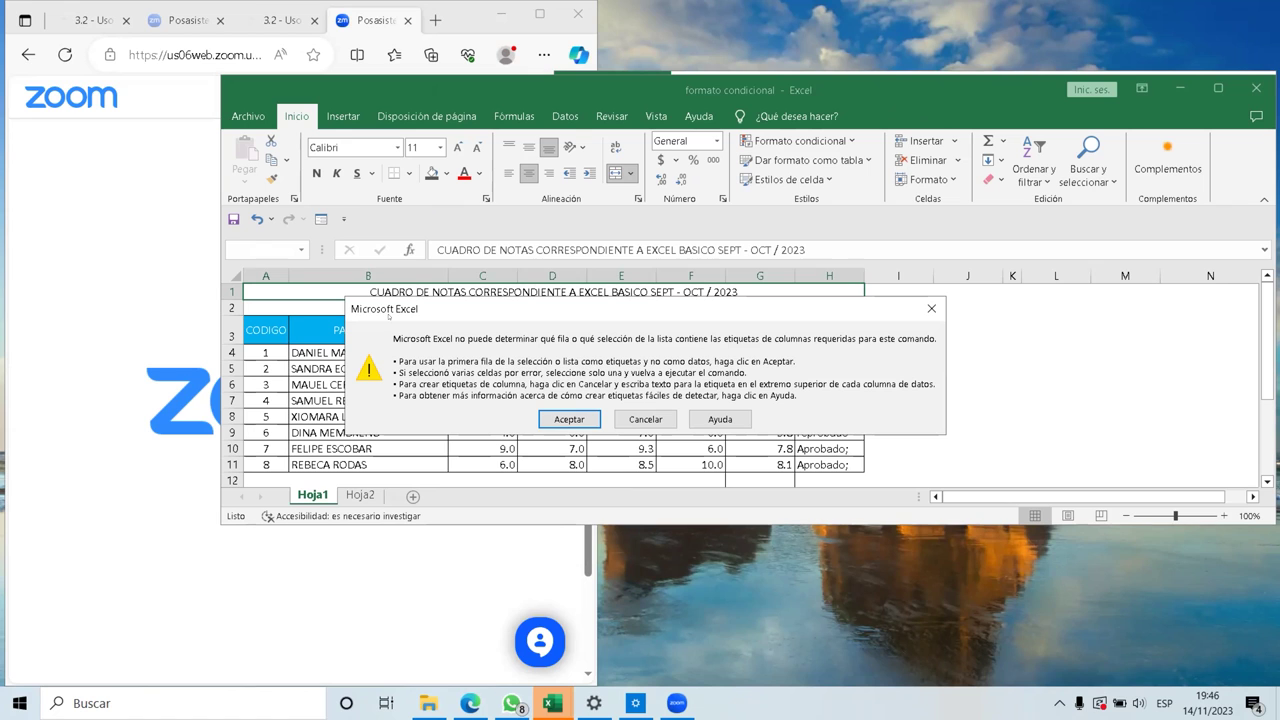
{"action": "left_click", "coordinate": [557, 420]}
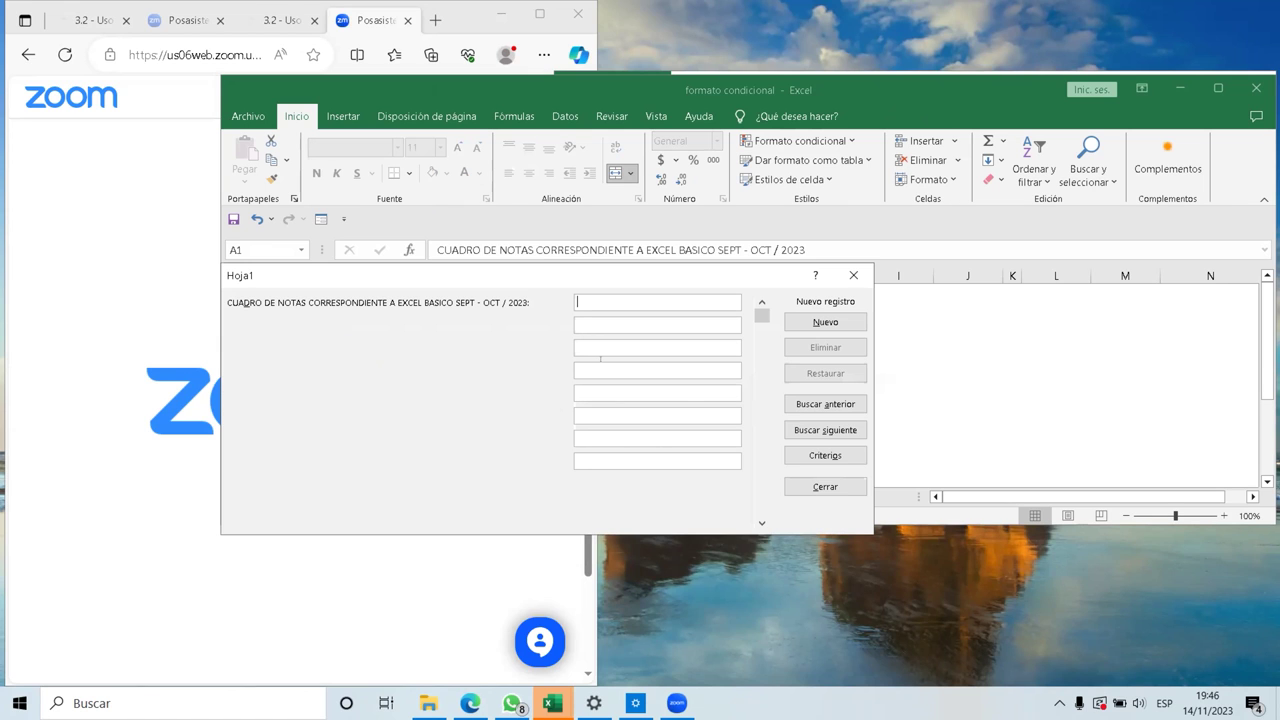
{"action": "left_click", "coordinate": [853, 274]}
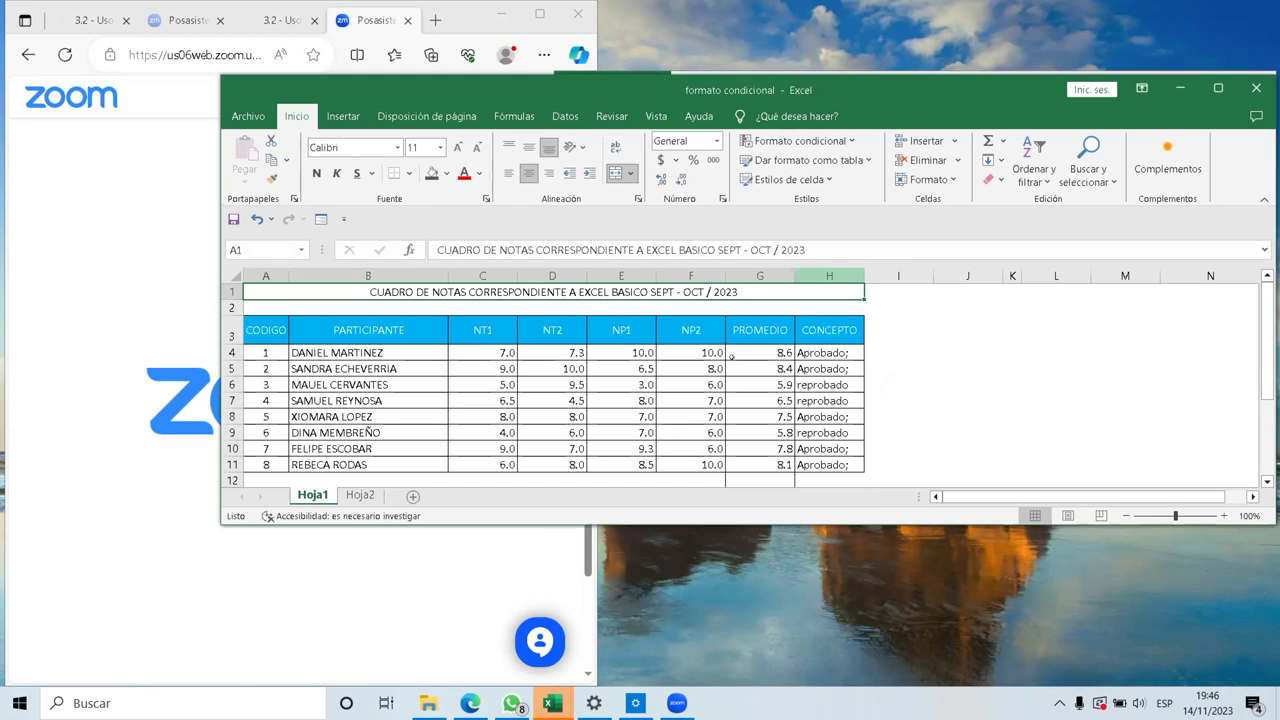
{"action": "left_click", "coordinate": [942, 380]}
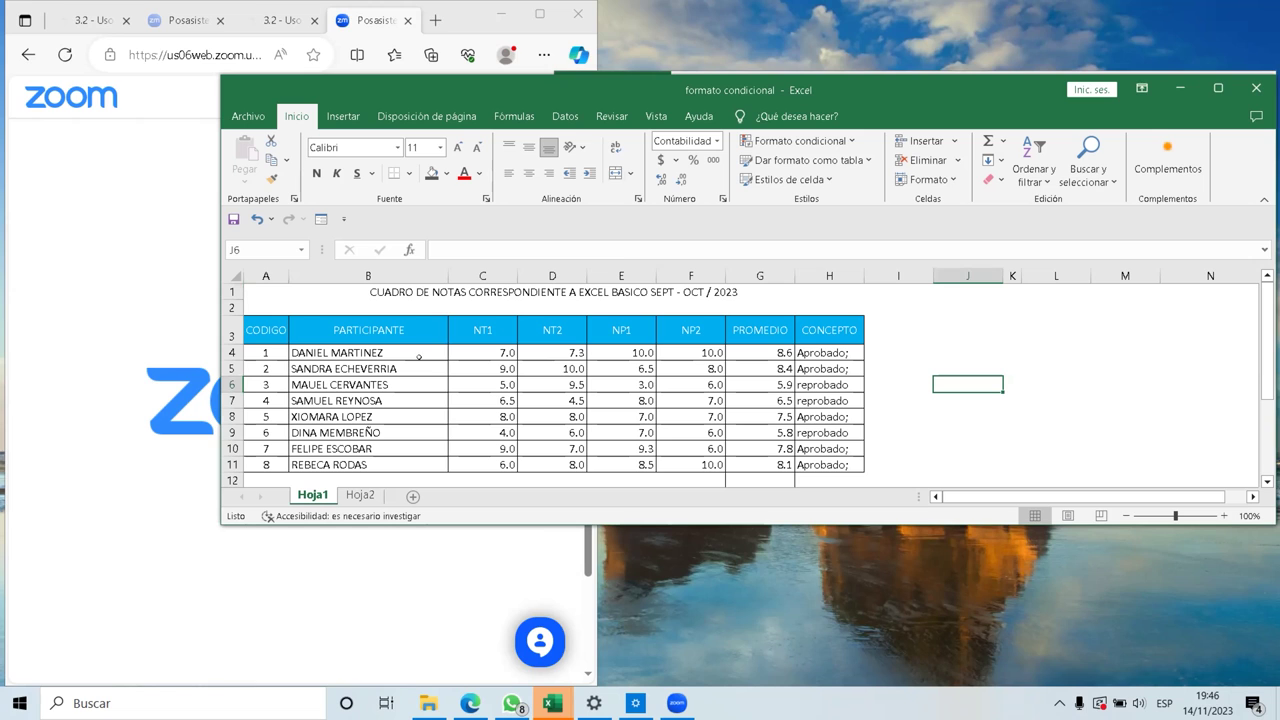
Select the PARTICIPANTE header cell B3 and open the data form from the Quick Access Toolbar
{"action": "left_click", "coordinate": [372, 330]}
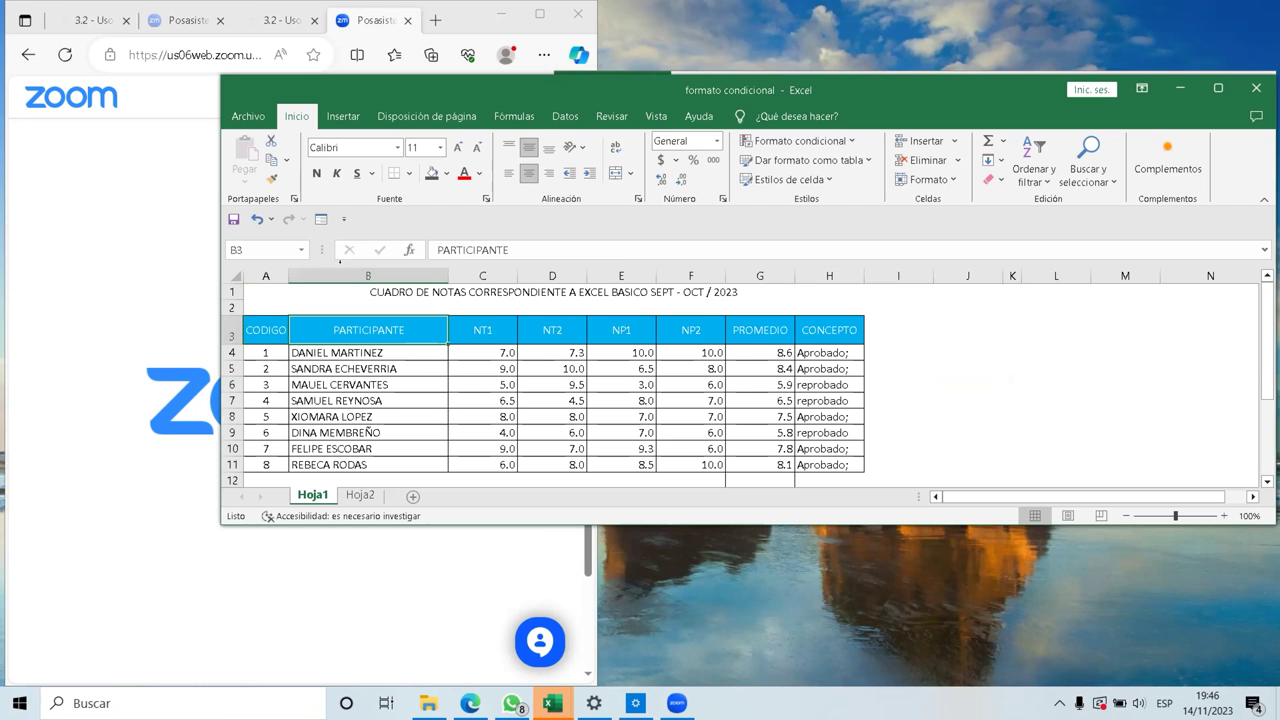
{"action": "left_click", "coordinate": [321, 219]}
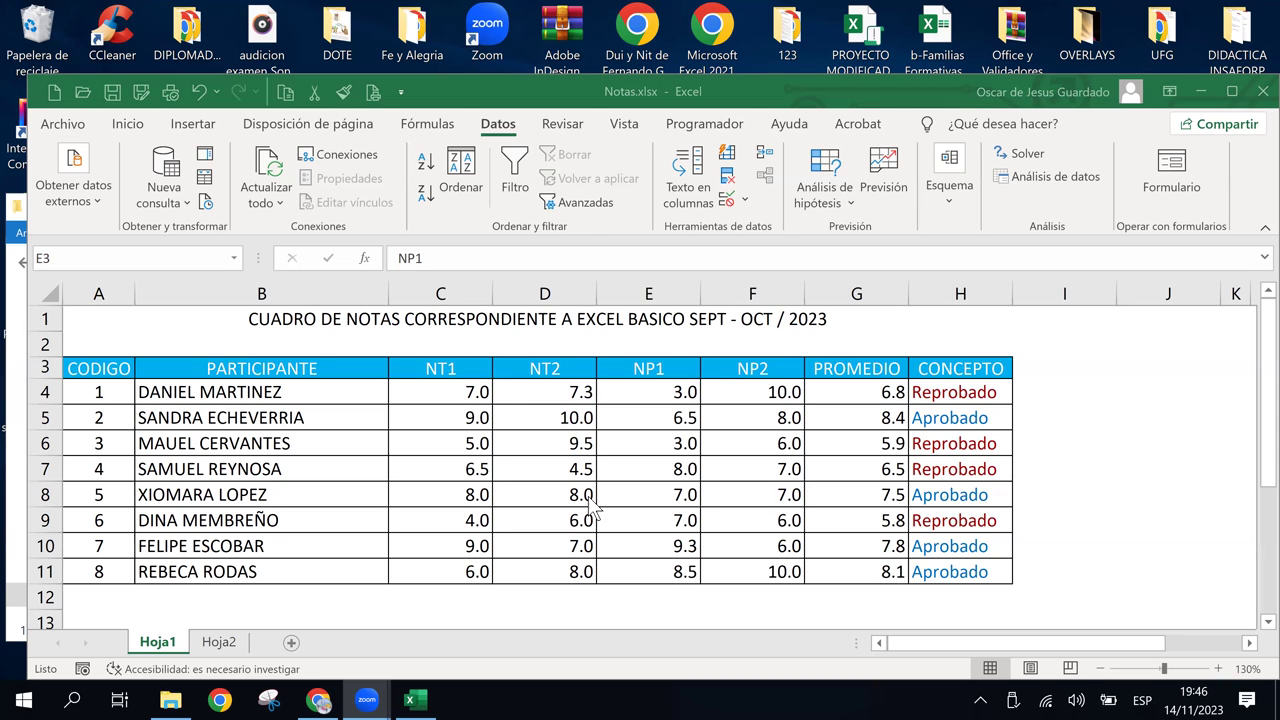
{"action": "left_click", "coordinate": [443, 371]}
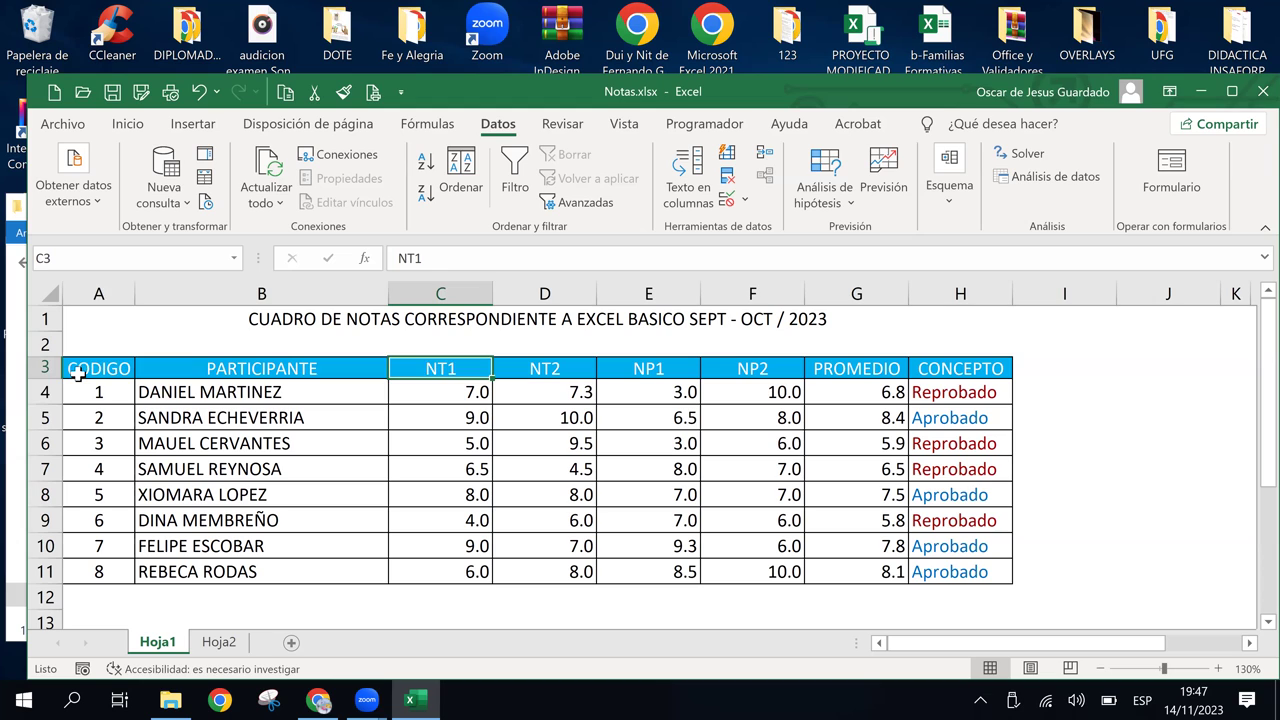
{"action": "left_click", "coordinate": [78, 369]}
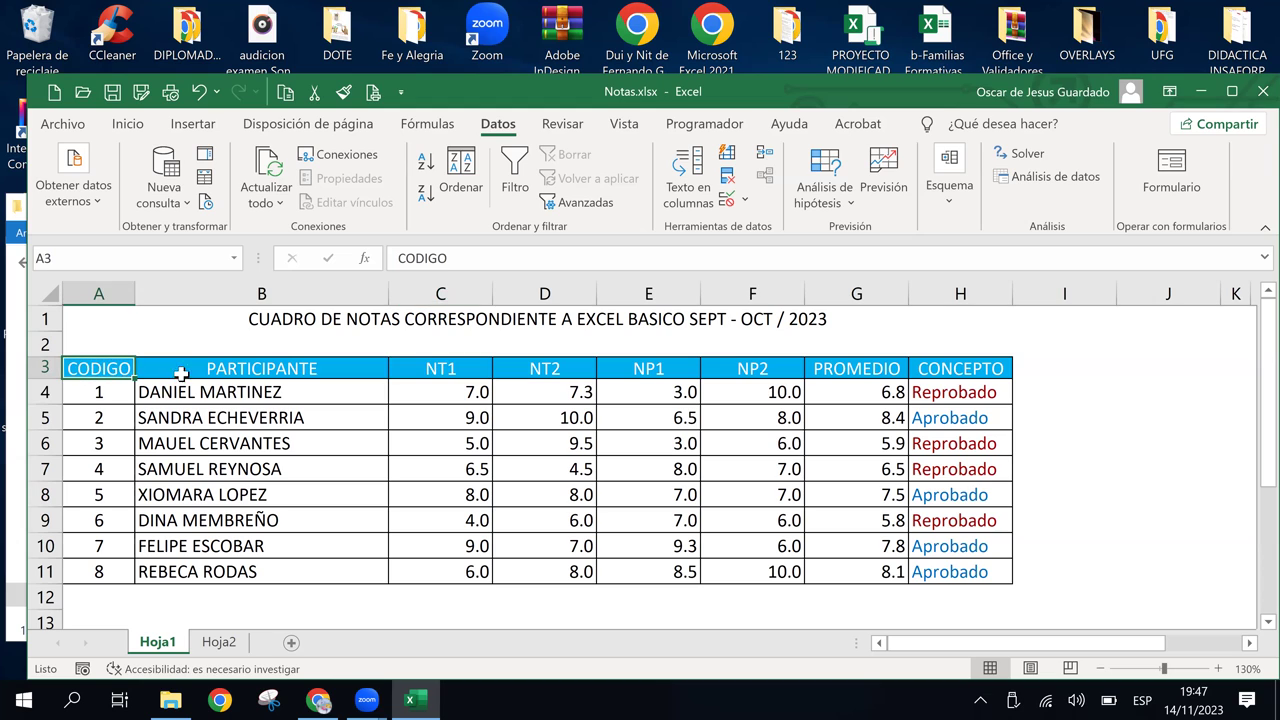
{"action": "left_click", "coordinate": [270, 372]}
{"action": "left_click", "coordinate": [745, 366]}
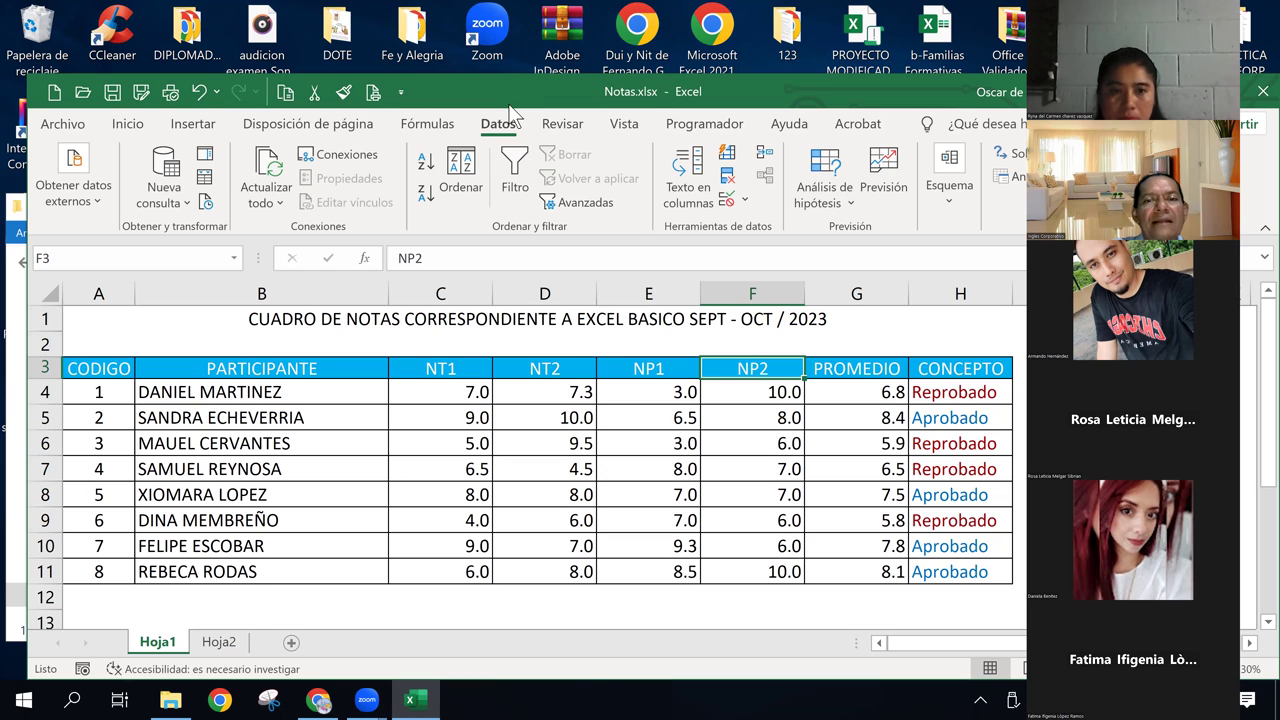
{"action": "left_click", "coordinate": [655, 364]}
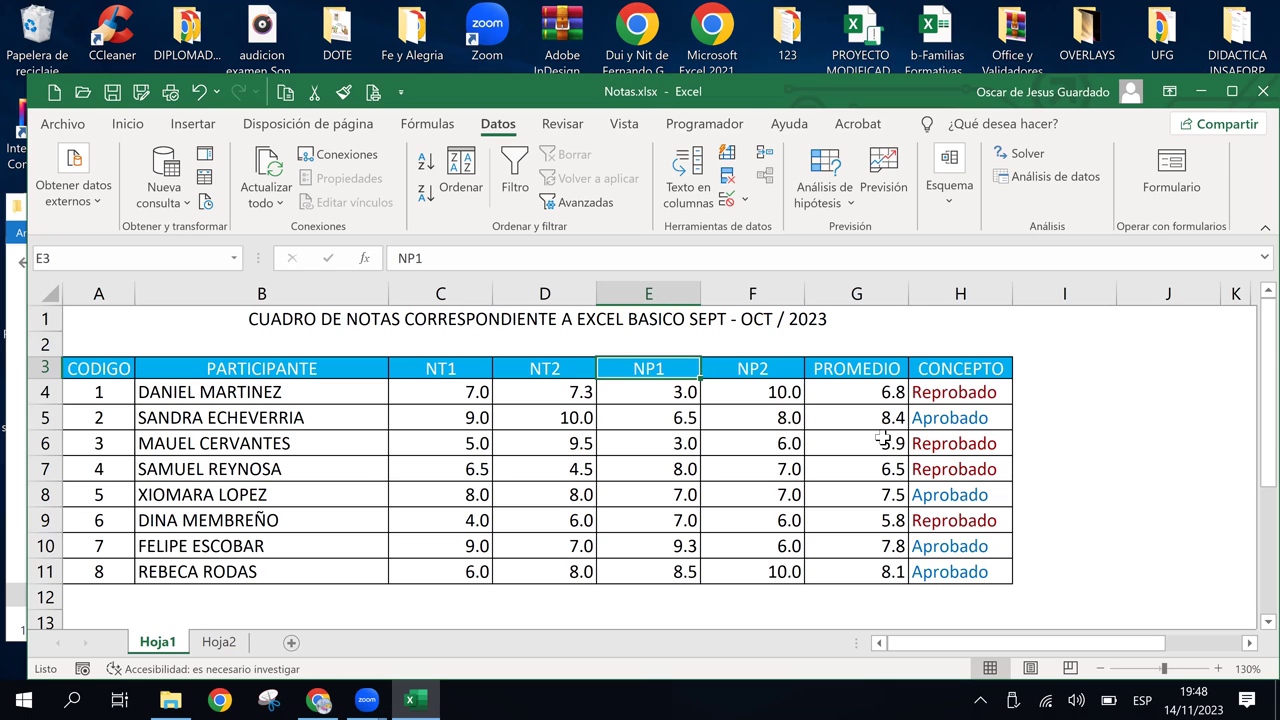
{"action": "left_click", "coordinate": [528, 369]}
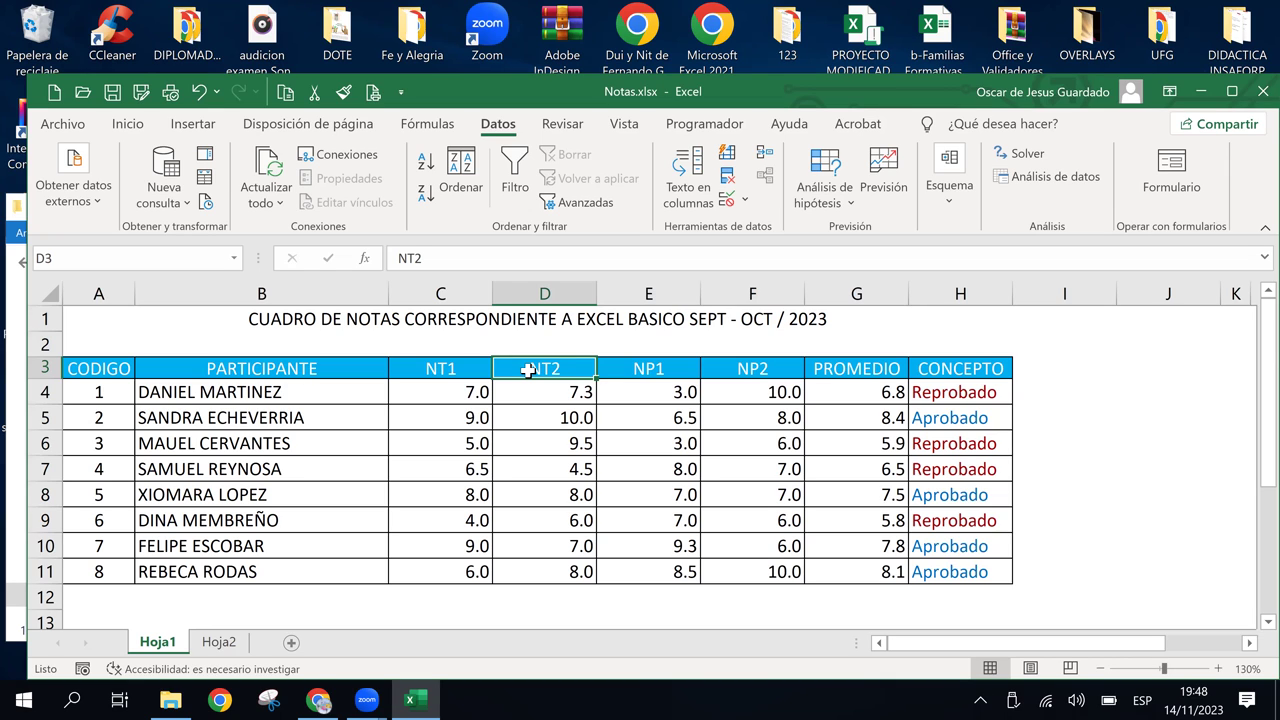
{"action": "left_click", "coordinate": [628, 371]}
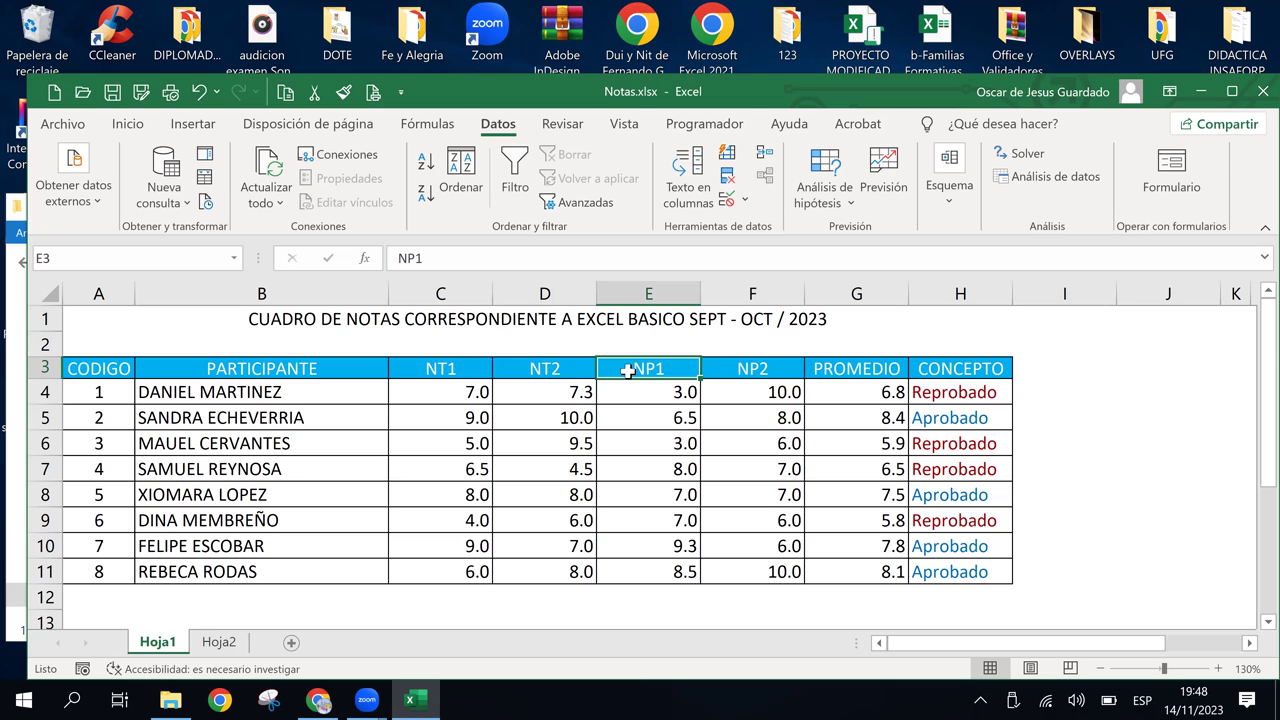
{"action": "left_click", "coordinate": [423, 370]}
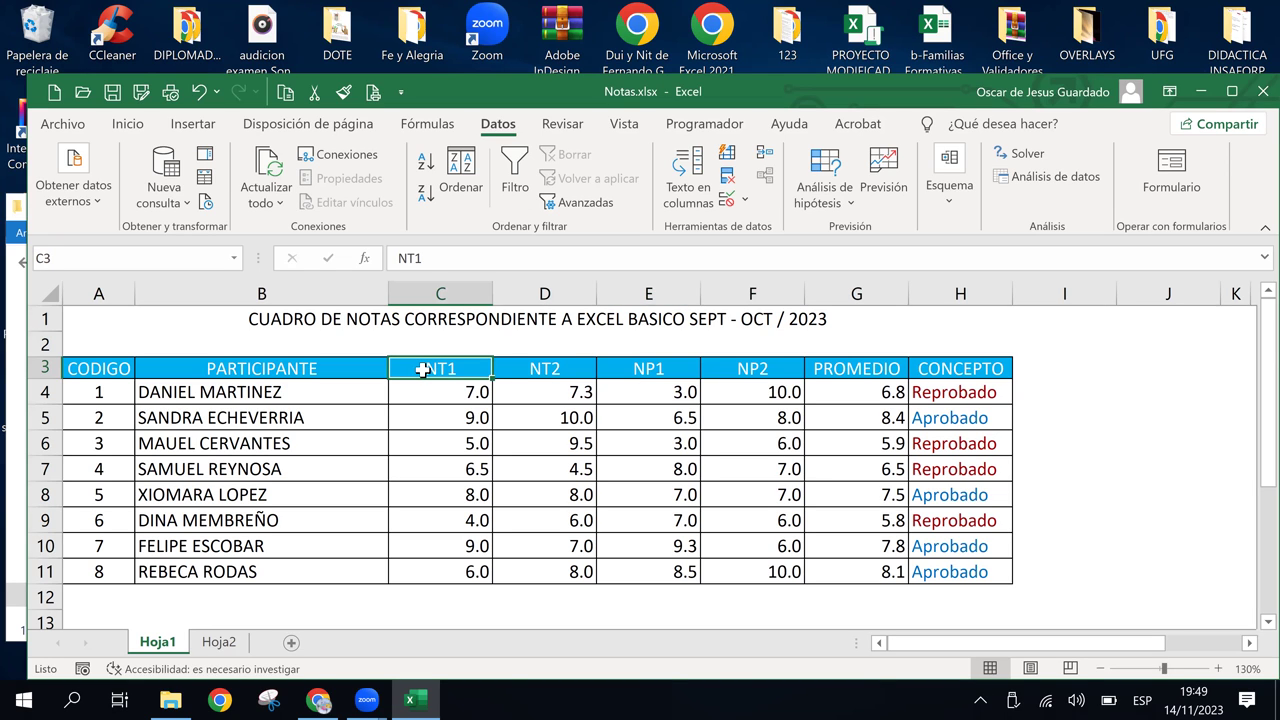
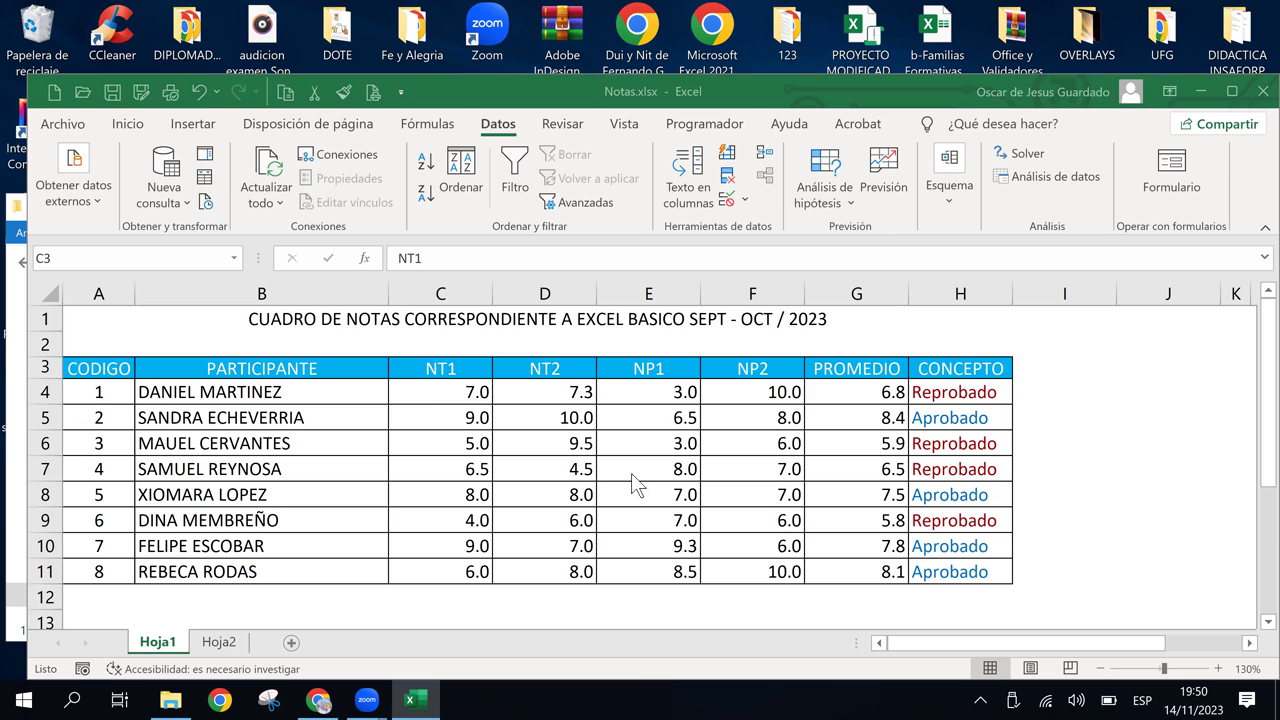
Open the data form for the Hoja1 grades table and position it over the sheet
{"action": "left_click", "coordinate": [557, 370]}
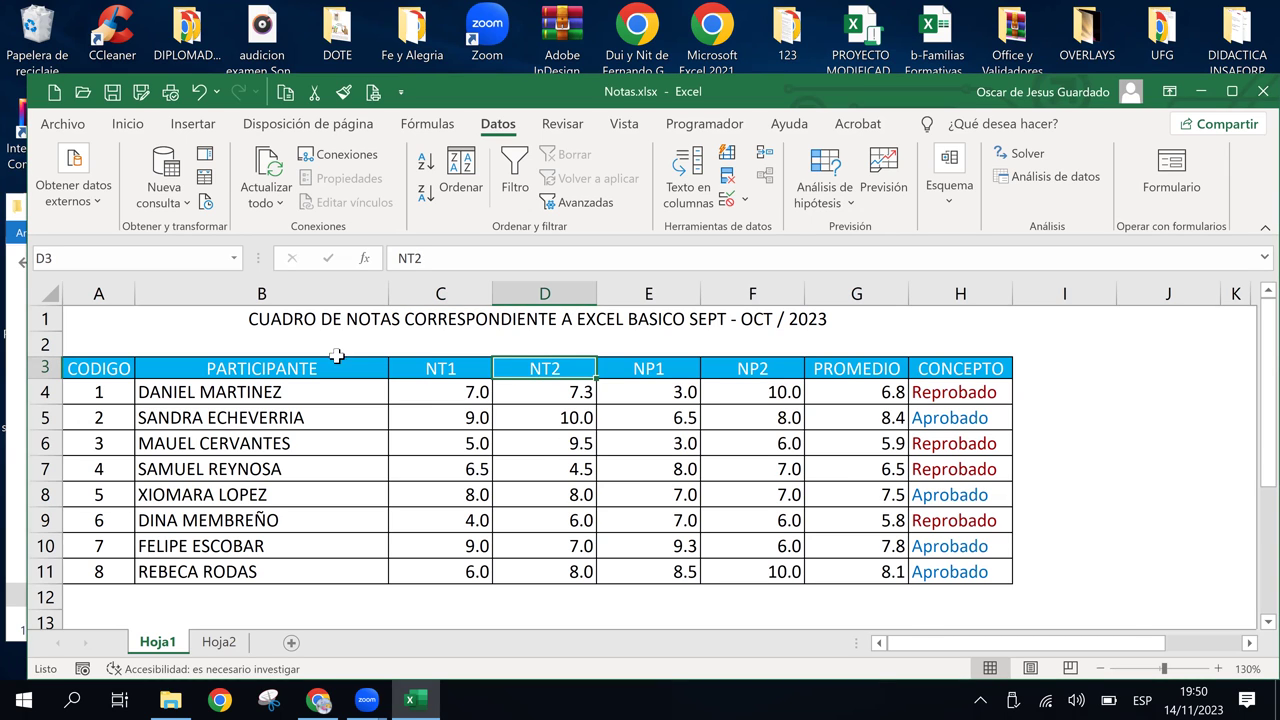
{"action": "left_click", "coordinate": [1172, 178]}
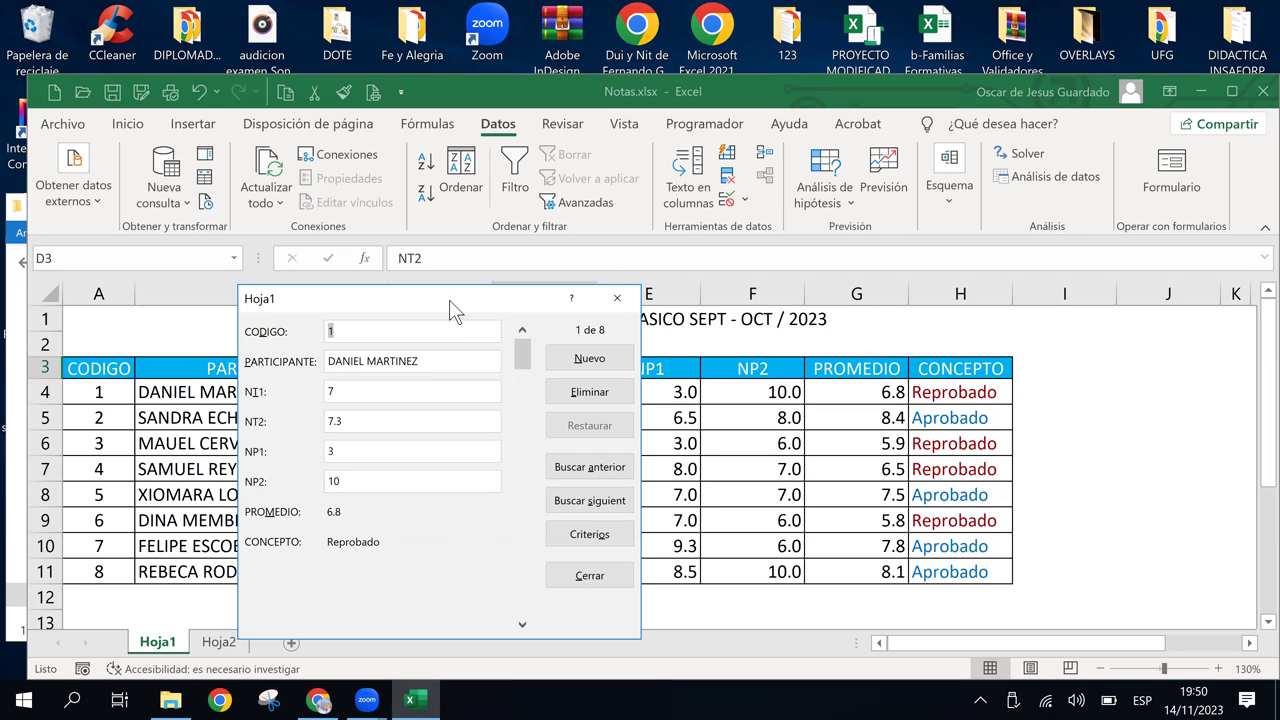
{"action": "left_click_drag", "start_coordinate": [449, 299], "coordinate": [748, 245]}
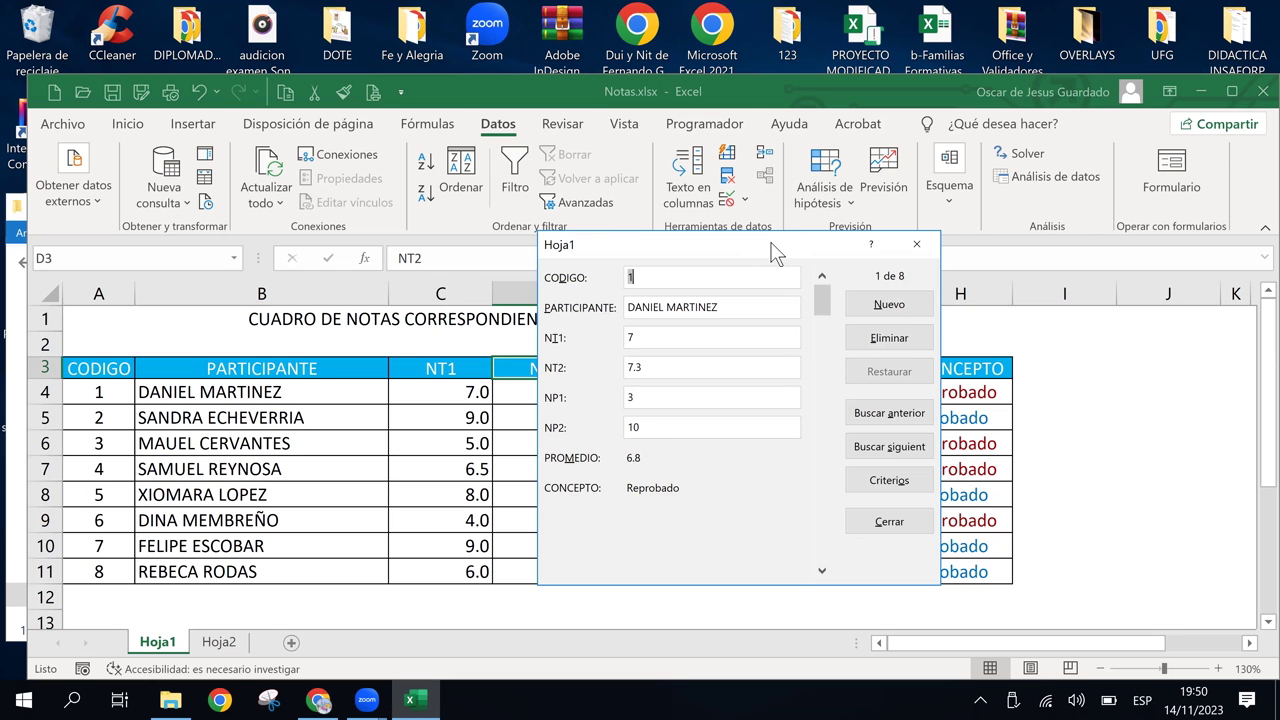
{"action": "left_click_drag", "start_coordinate": [772, 243], "coordinate": [582, 228]}
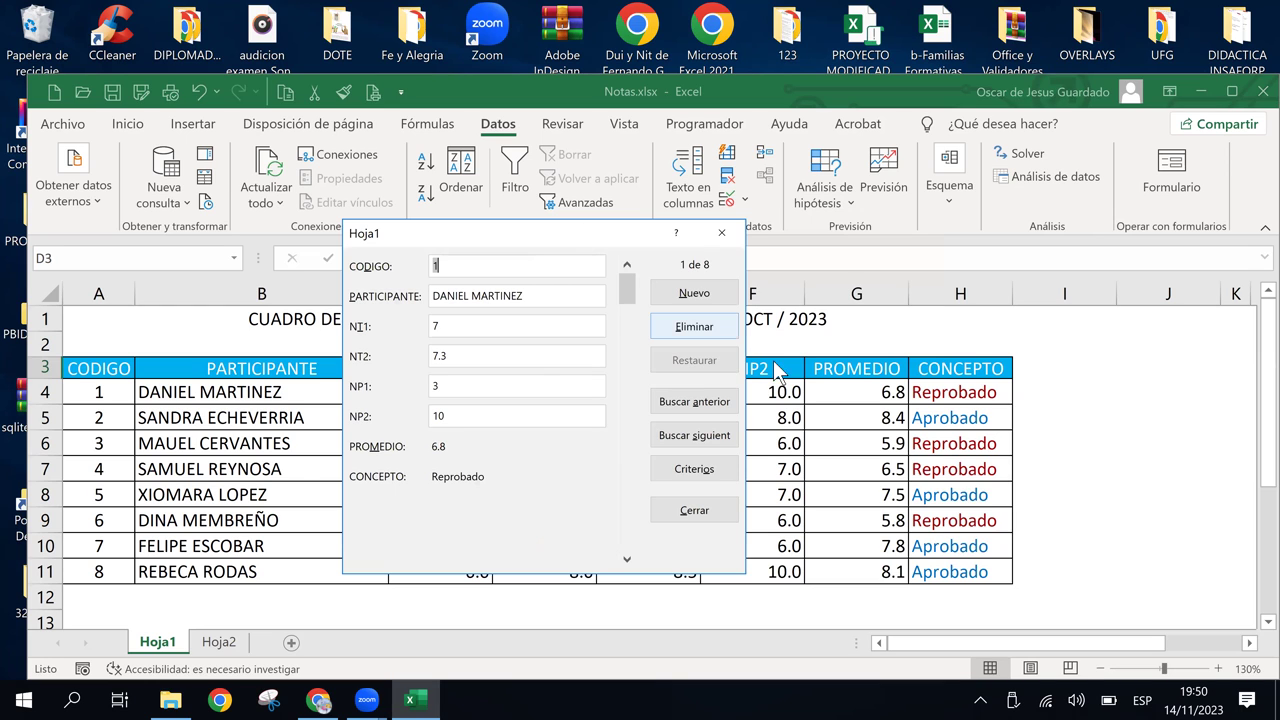
{"action": "left_click_drag", "start_coordinate": [571, 230], "coordinate": [832, 312]}
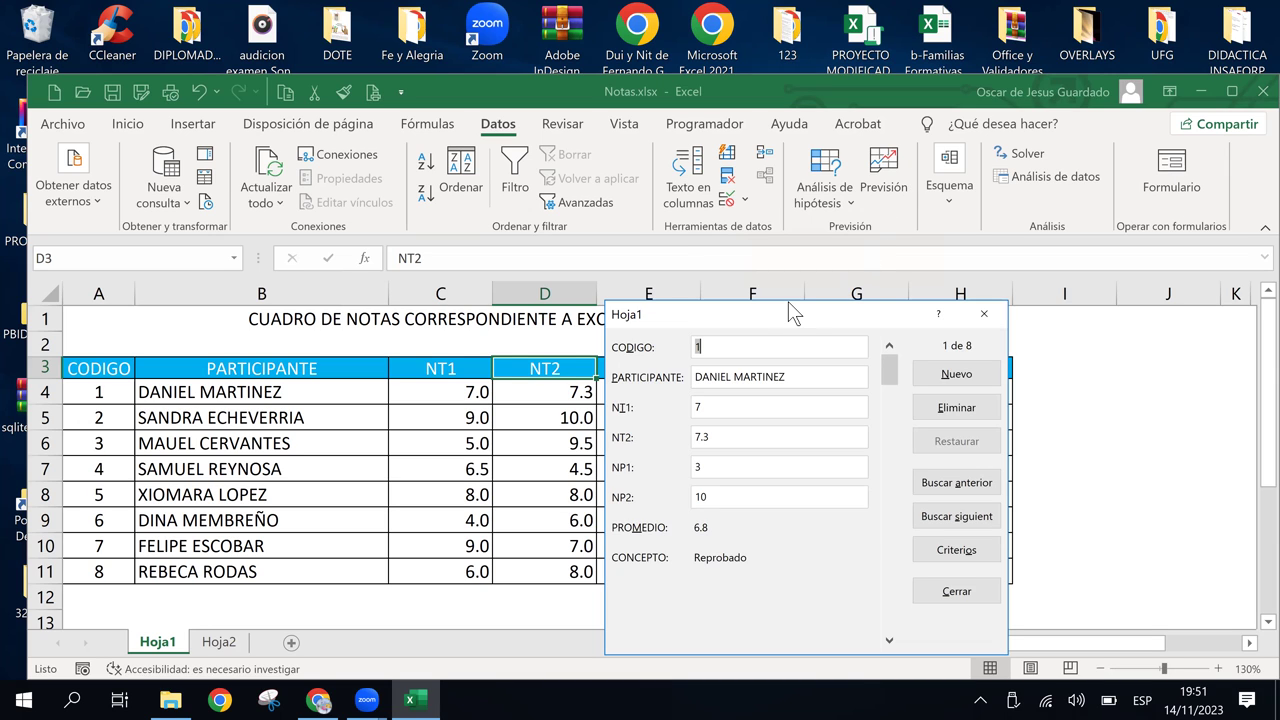
{"action": "left_click_drag", "start_coordinate": [788, 301], "coordinate": [753, 223]}
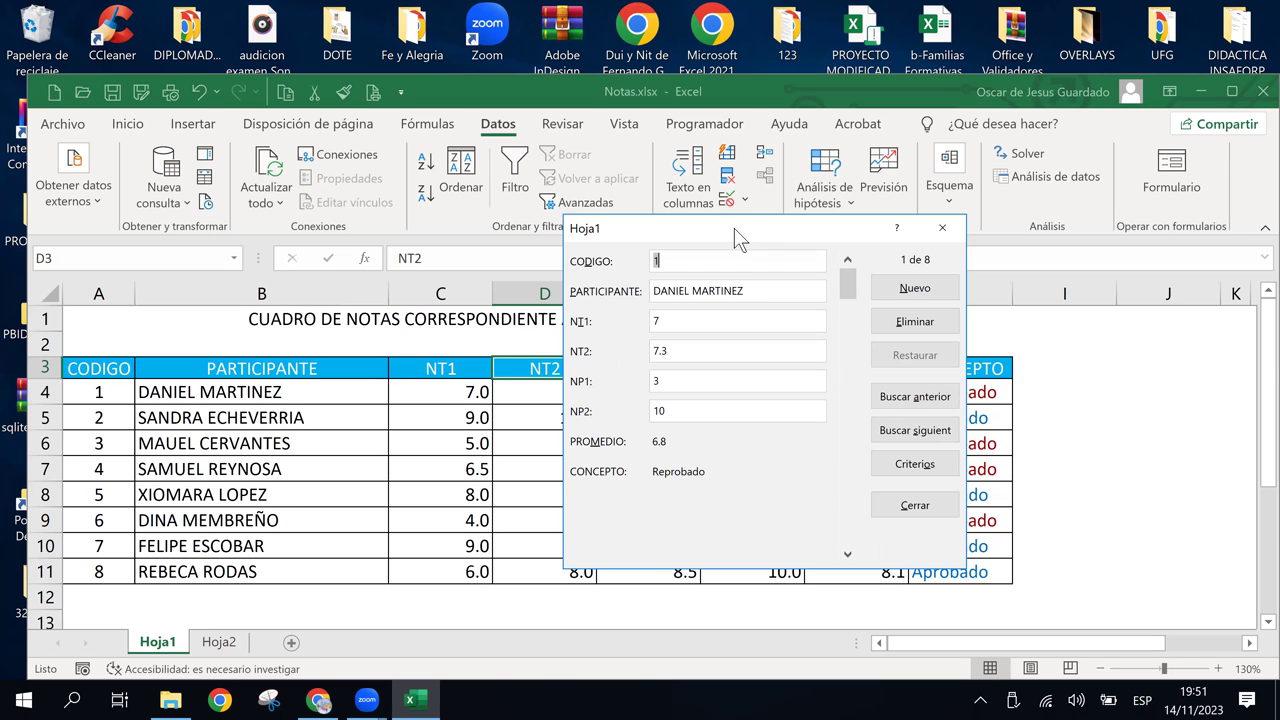
{"action": "left_click_drag", "start_coordinate": [734, 228], "coordinate": [718, 221]}
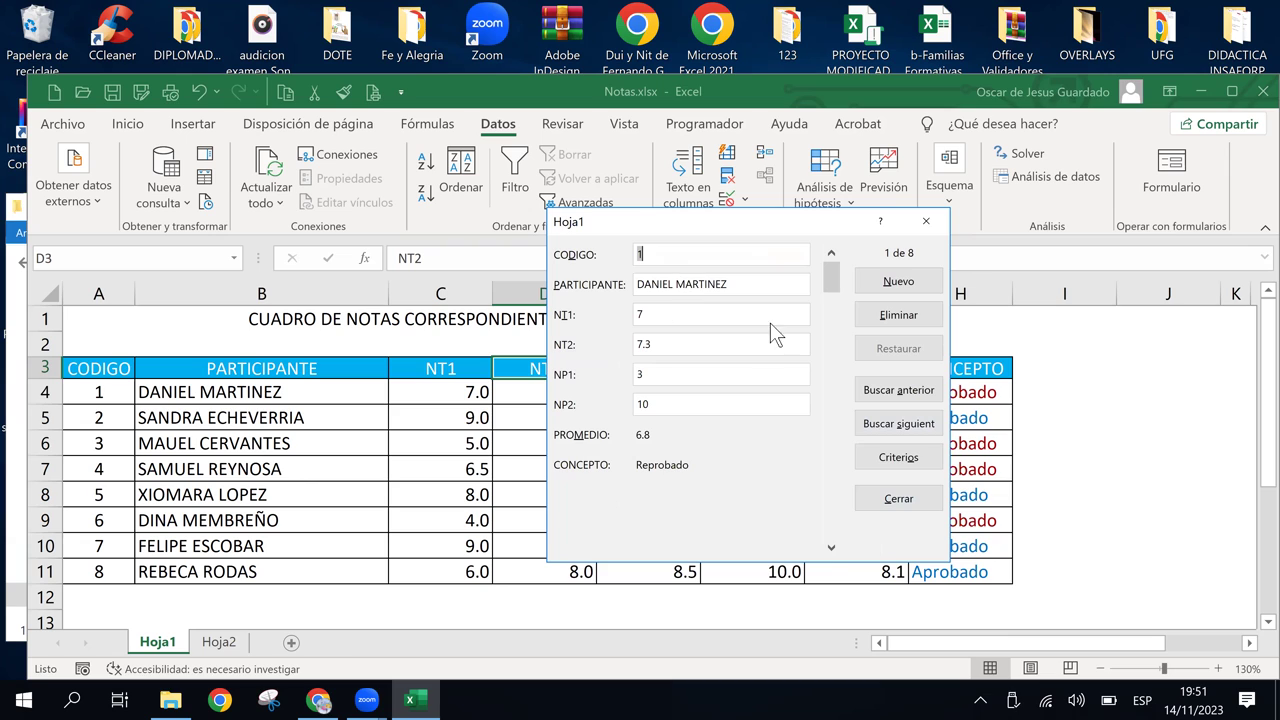
{"action": "left_click", "coordinate": [830, 547]}
{"action": "left_click", "coordinate": [830, 547]}
{"action": "left_click", "coordinate": [830, 547]}
{"action": "left_click", "coordinate": [830, 547]}
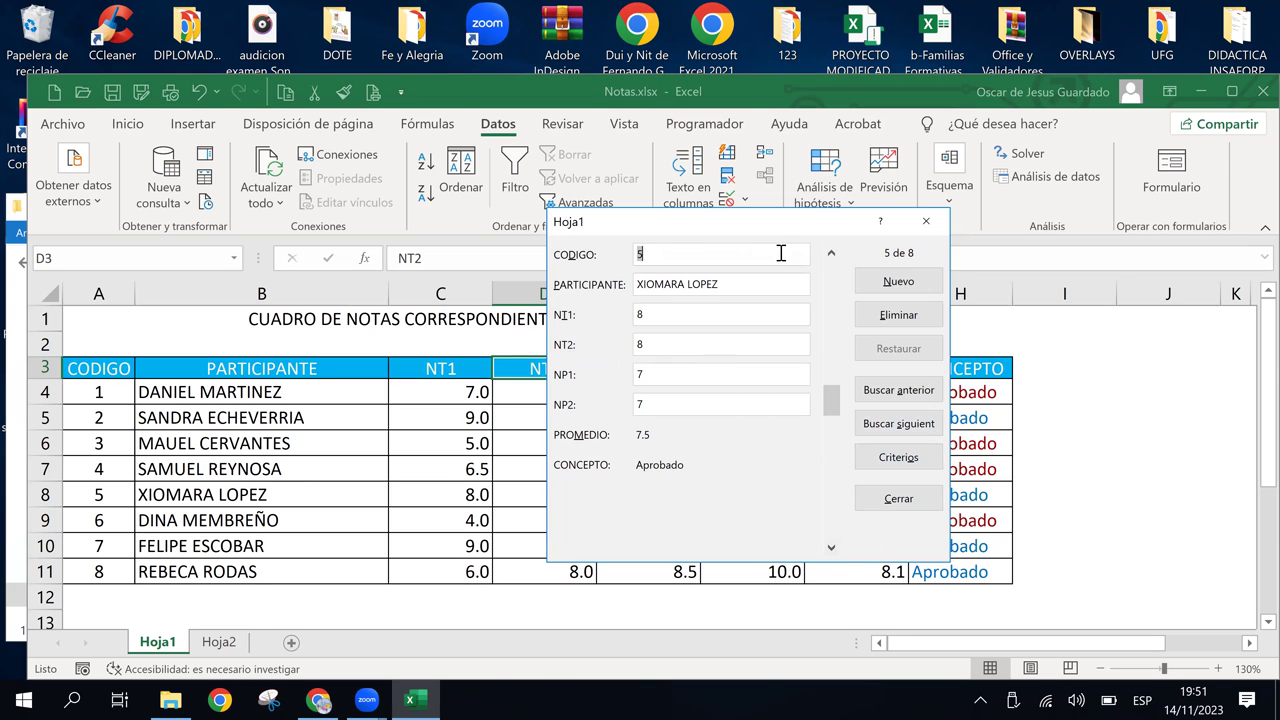
{"action": "left_click_drag", "start_coordinate": [728, 230], "coordinate": [523, 221]}
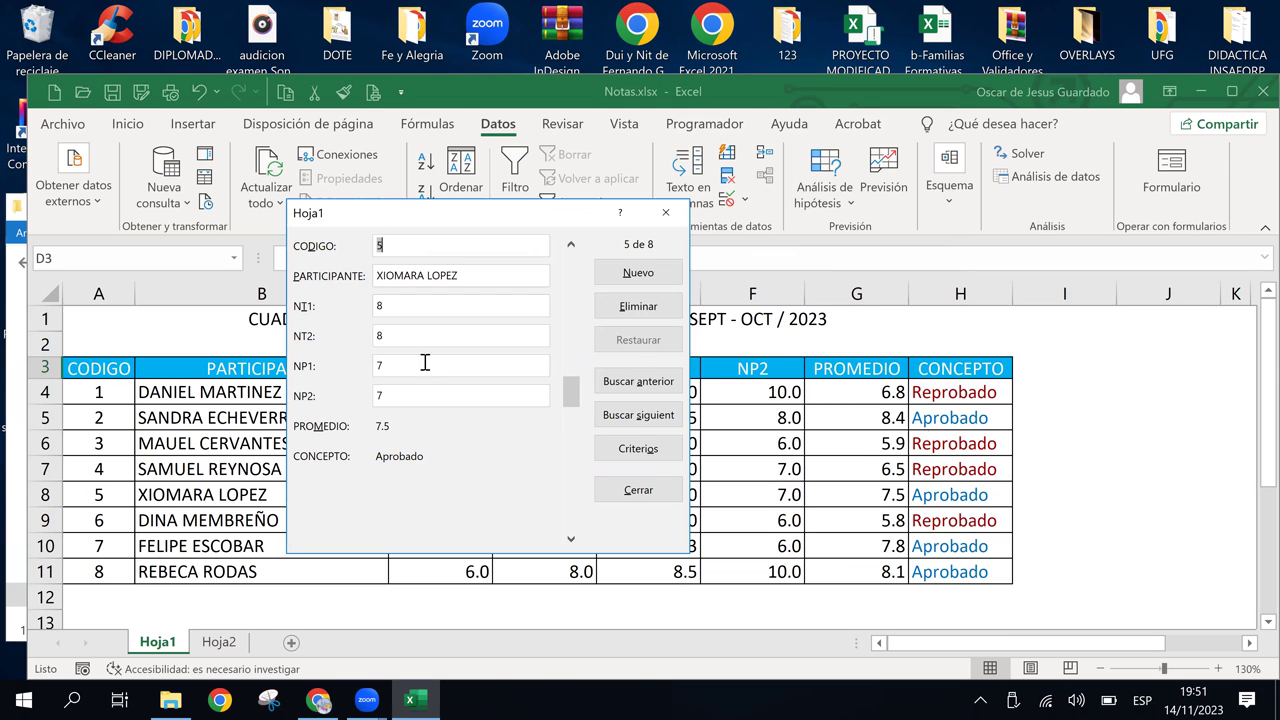
{"action": "left_click_drag", "start_coordinate": [569, 393], "coordinate": [569, 262]}
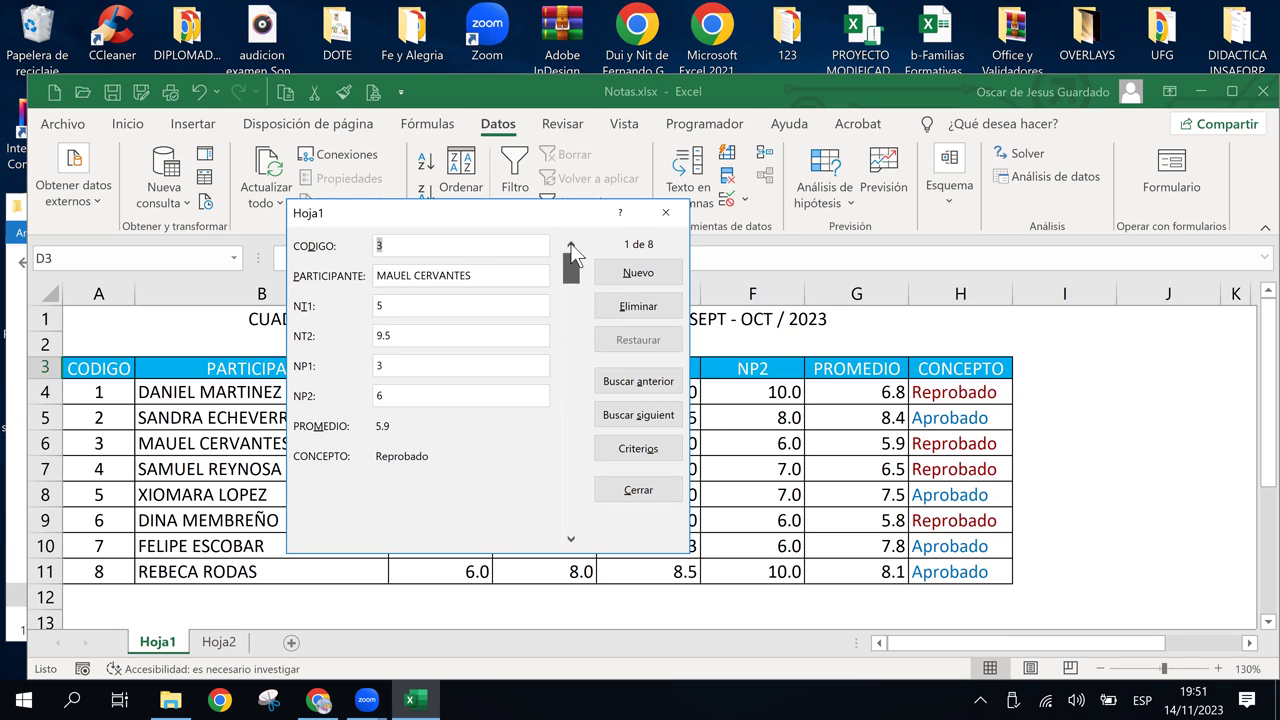
{"action": "left_click", "coordinate": [571, 538]}
{"action": "left_click", "coordinate": [571, 538]}
{"action": "left_click", "coordinate": [571, 537]}
{"action": "left_click", "coordinate": [571, 537]}
{"action": "left_click", "coordinate": [571, 537]}
{"action": "left_click", "coordinate": [571, 537]}
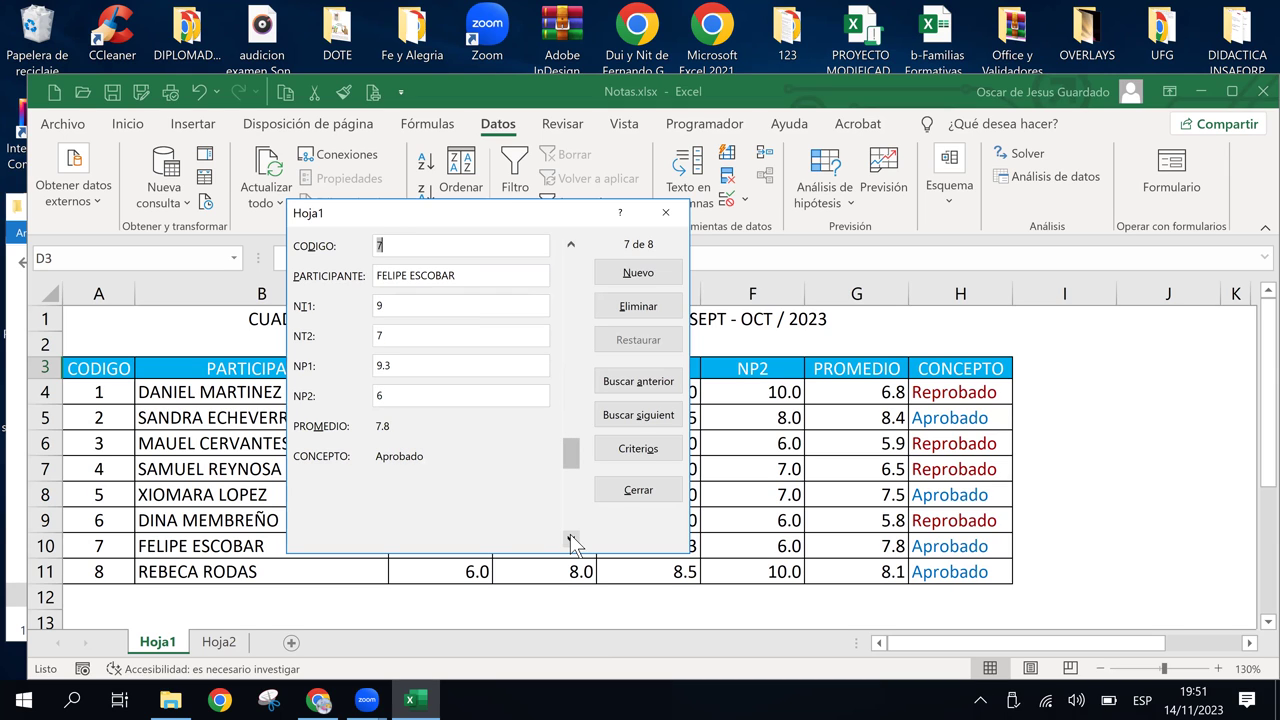
{"action": "left_click", "coordinate": [574, 251]}
{"action": "left_click", "coordinate": [574, 251]}
{"action": "left_click", "coordinate": [574, 252]}
{"action": "left_click", "coordinate": [574, 252]}
{"action": "left_click", "coordinate": [574, 252]}
{"action": "left_click", "coordinate": [574, 252]}
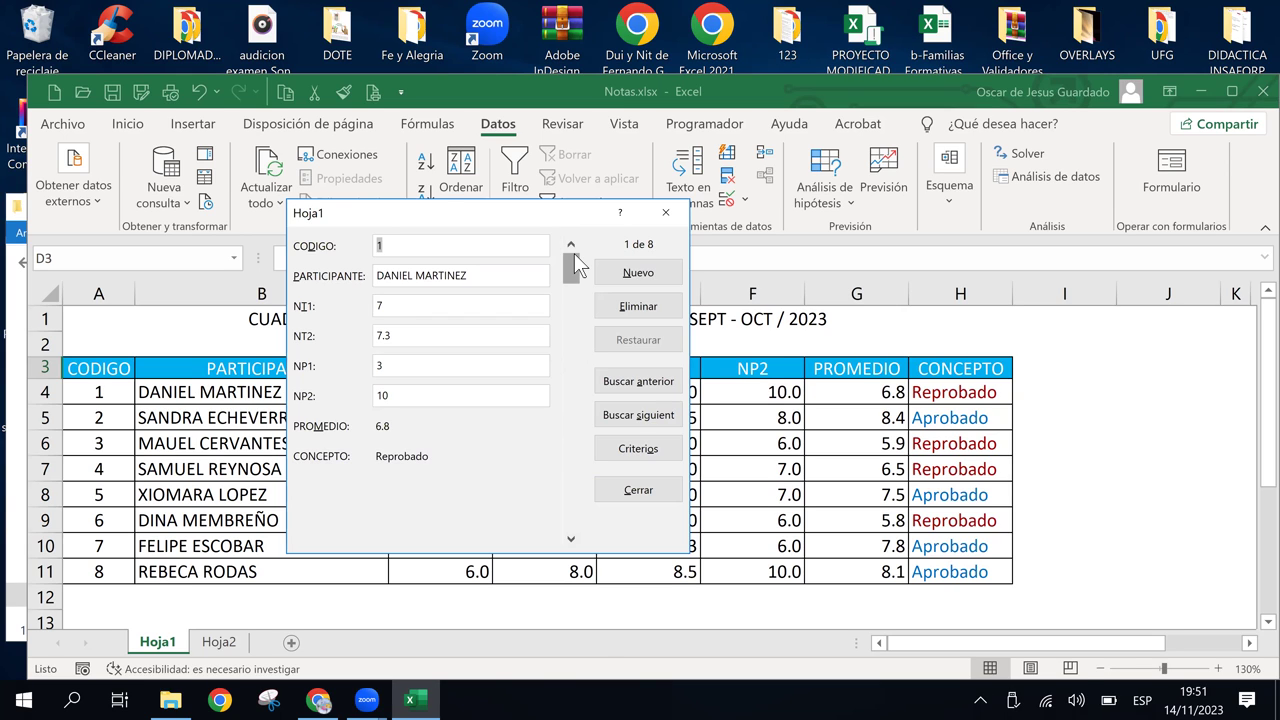
{"action": "left_click", "coordinate": [476, 274]}
{"action": "left_click_drag", "start_coordinate": [560, 212], "coordinate": [661, 165]}
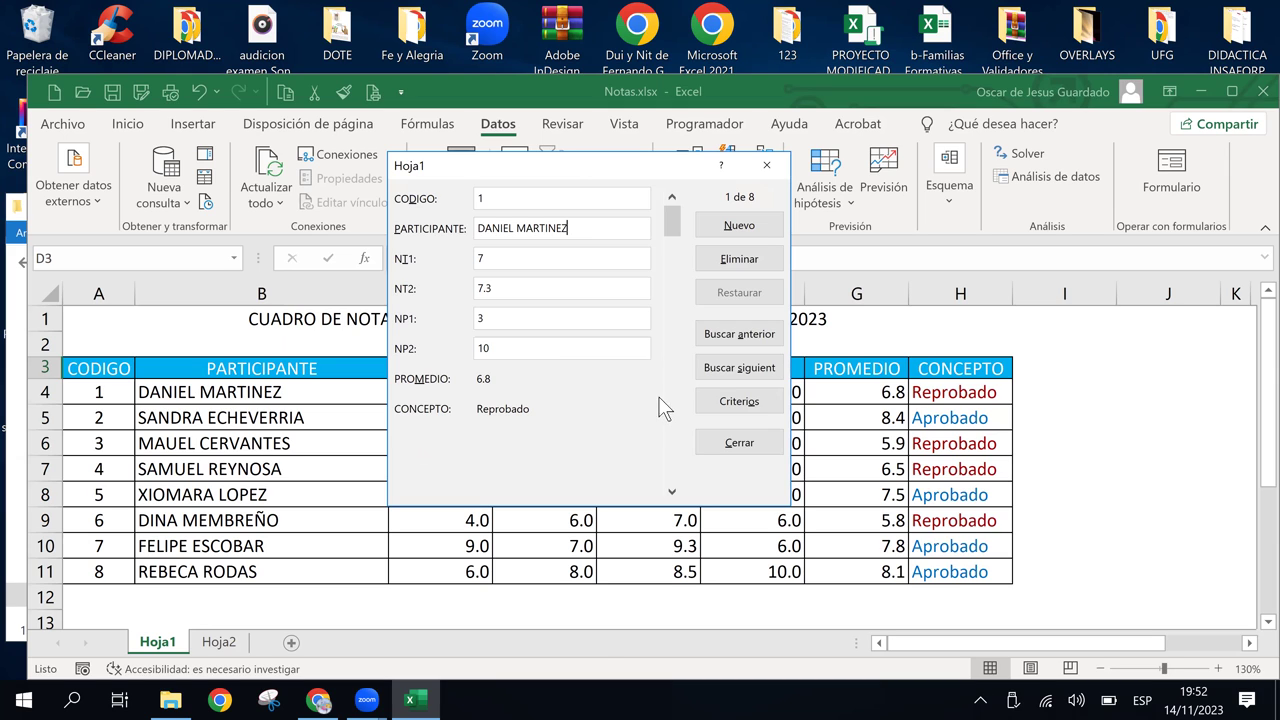
Change record 2's surname to MARROQUIN, save it, and close the data form
{"action": "left_click", "coordinate": [672, 492]}
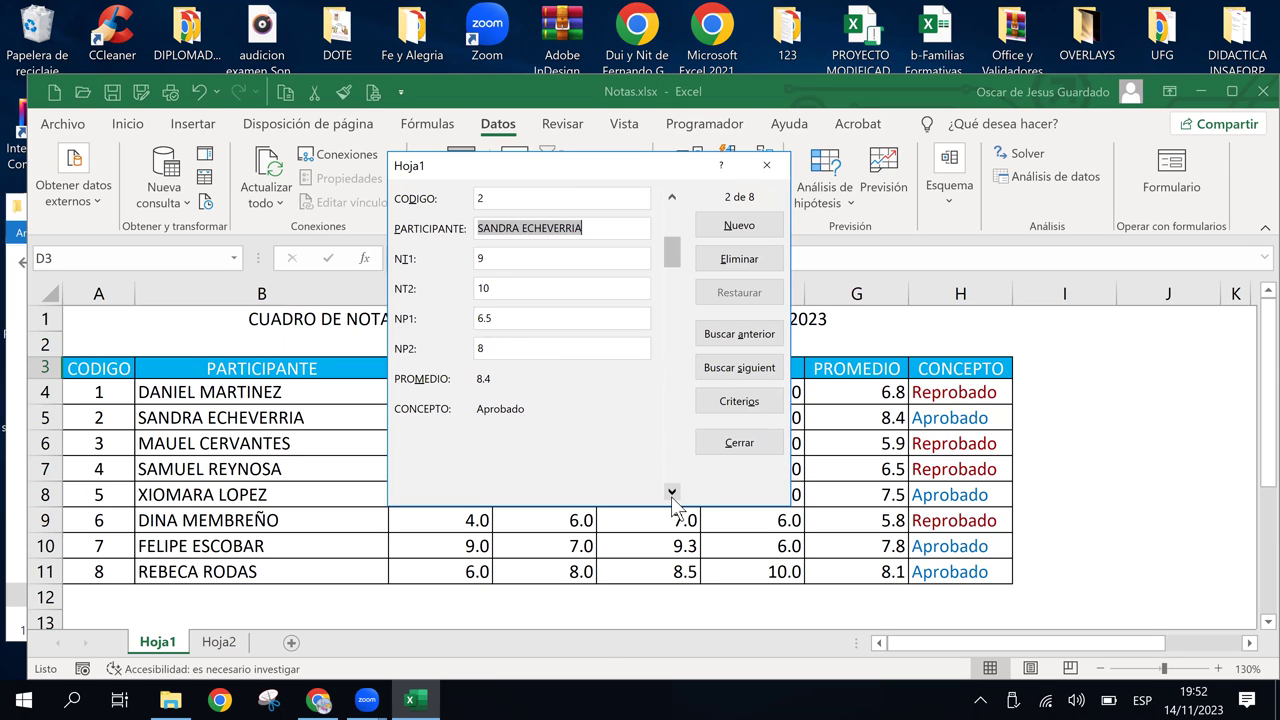
{"action": "left_click", "coordinate": [549, 226]}
{"action": "double_click", "coordinate": [549, 224]}
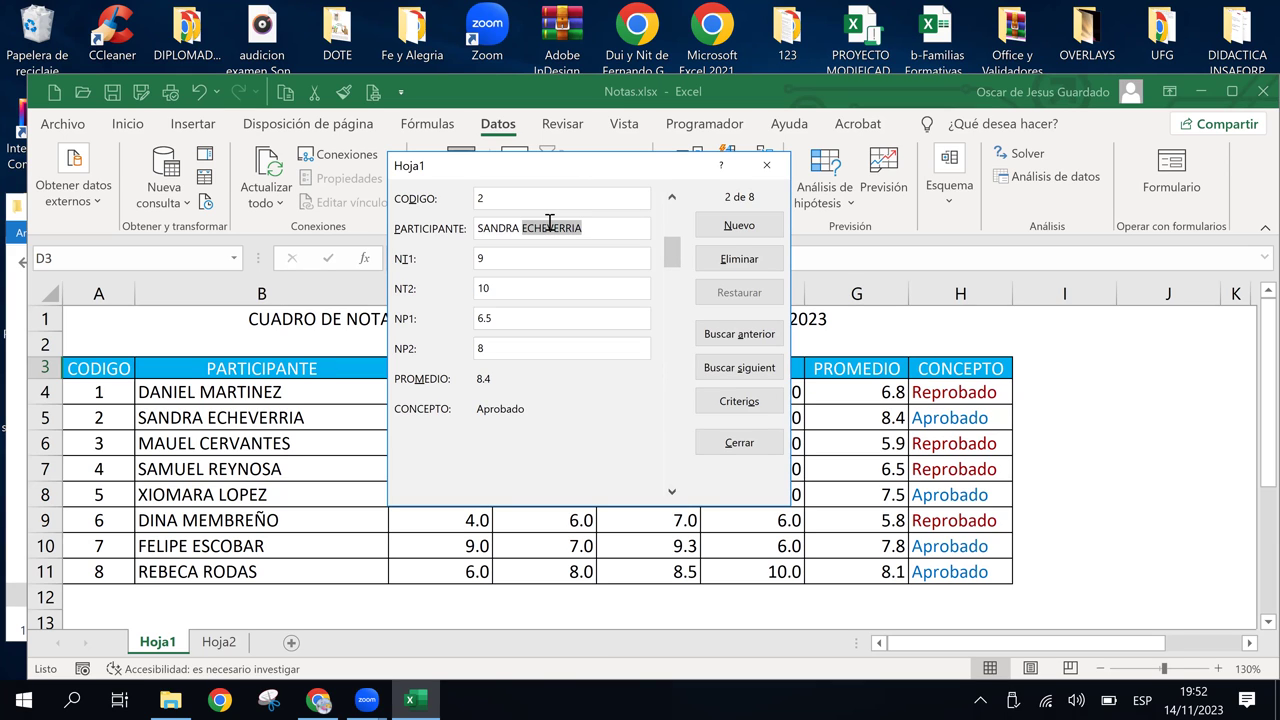
{"action": "type", "text": "MA"}
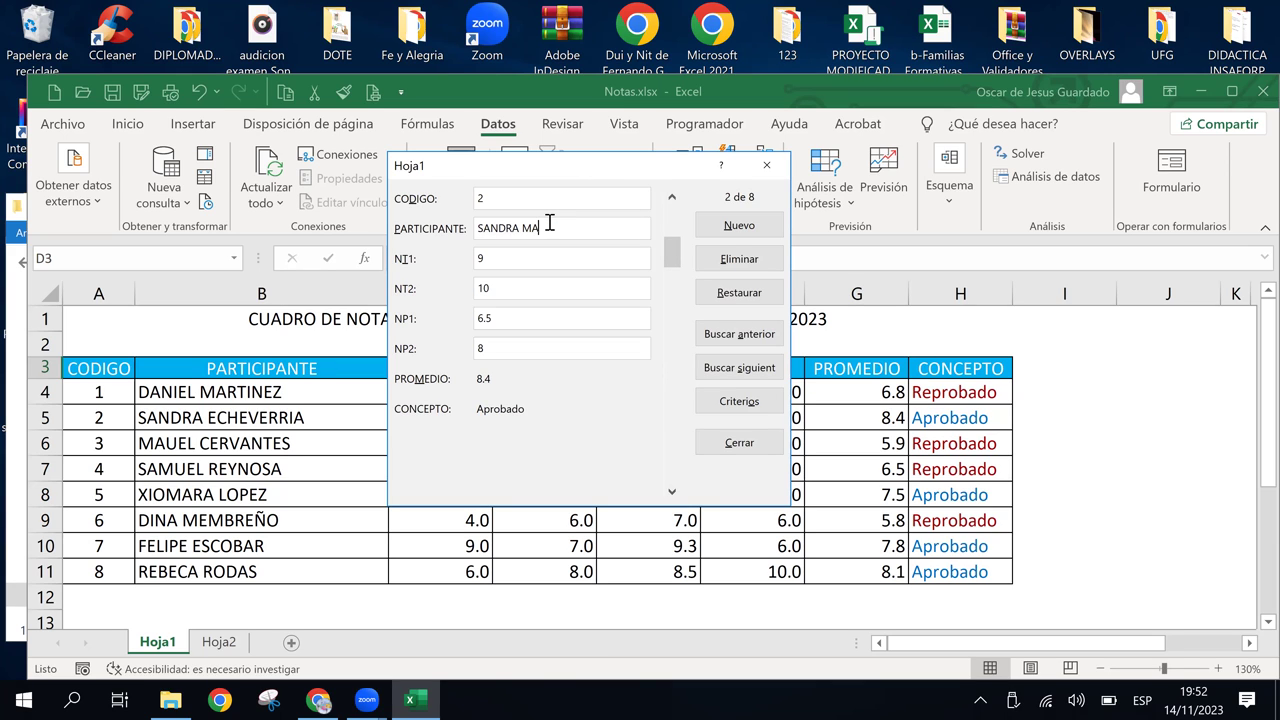
{"action": "type", "text": "RROQUIN"}
{"action": "left_click", "coordinate": [597, 226]}
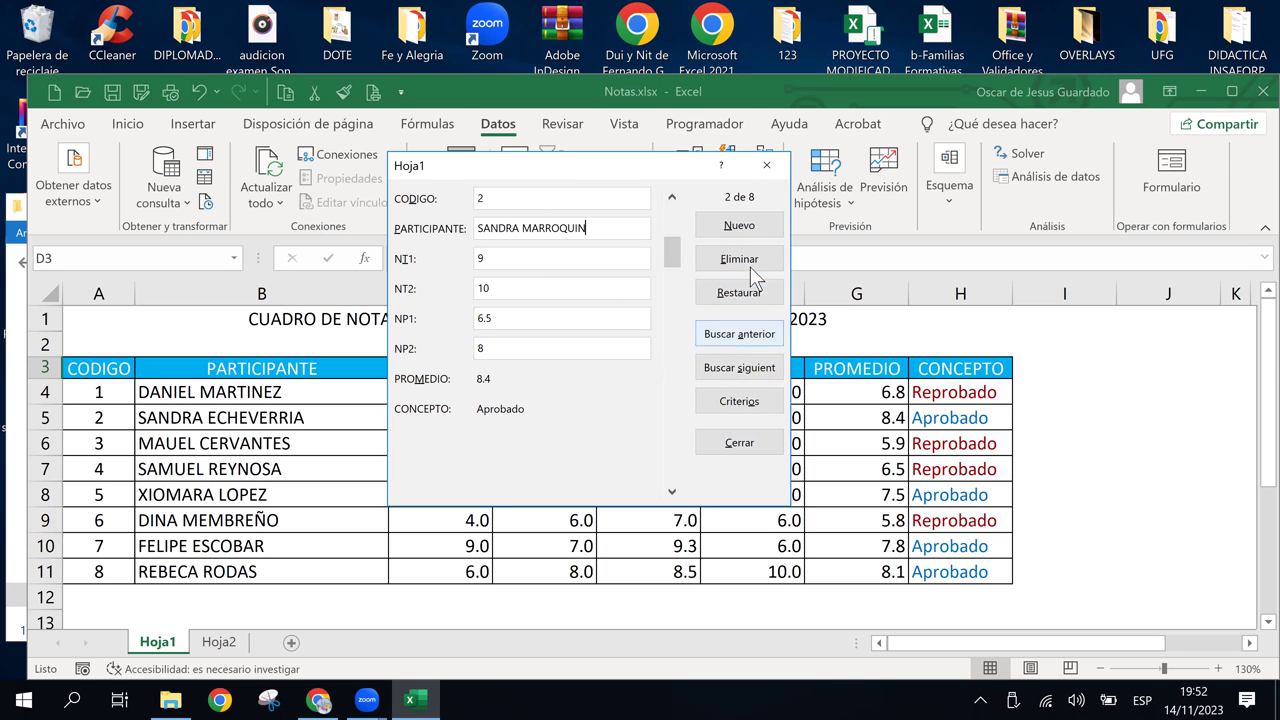
{"action": "left_click", "coordinate": [743, 228]}
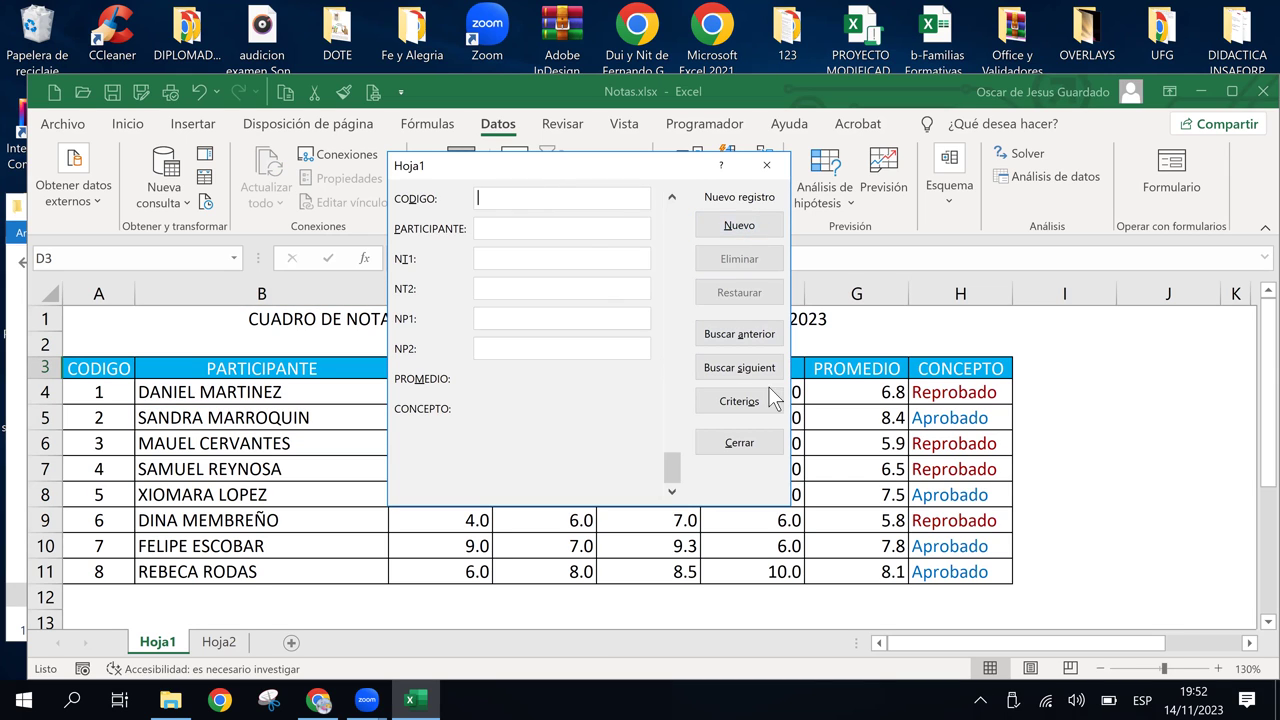
{"action": "left_click", "coordinate": [766, 165]}
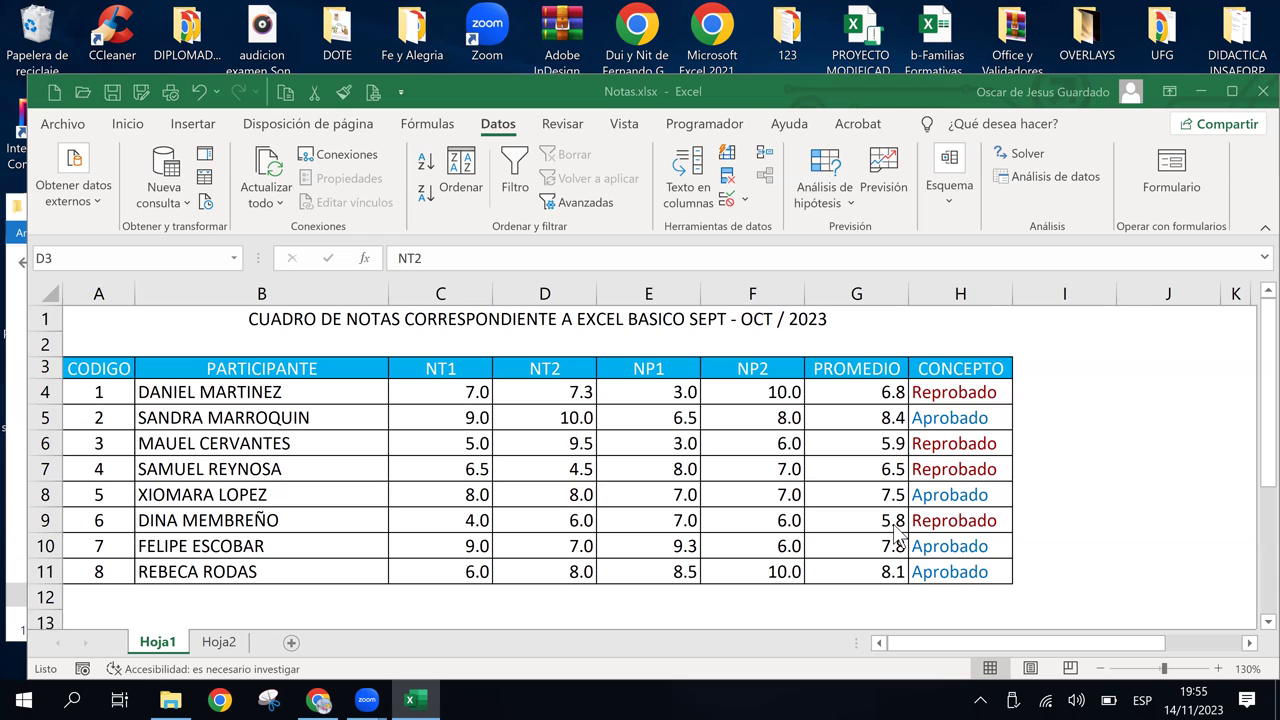
Select cell D3 and reopen the Hoja1 data form at record 1 of 8
{"action": "left_click", "coordinate": [566, 366]}
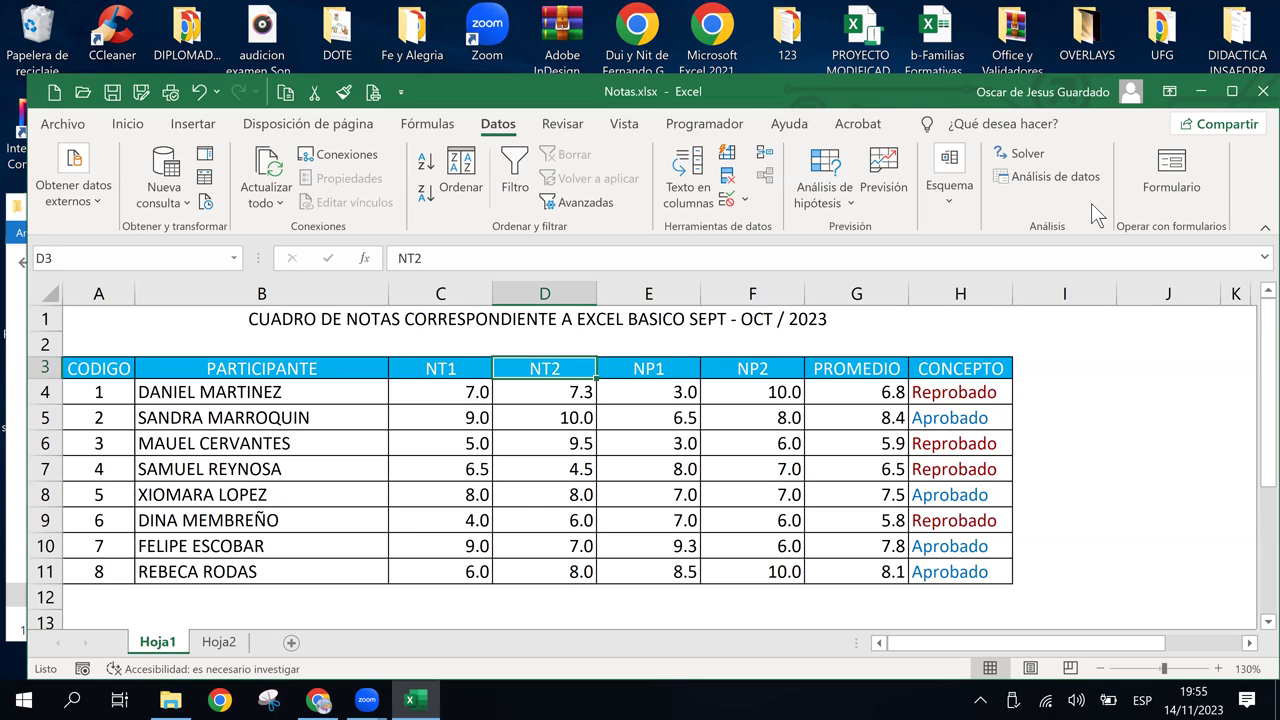
{"action": "left_click", "coordinate": [1172, 176]}
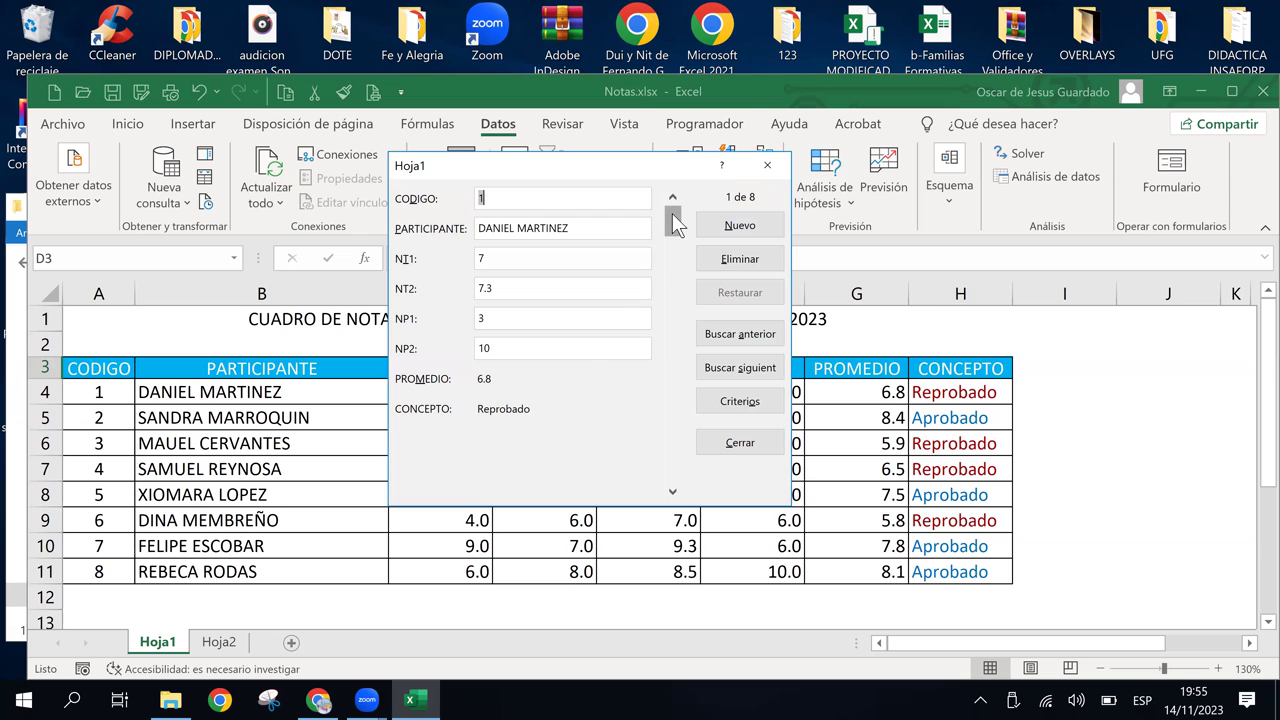
Add student code 9 with a name and grades 8, 7.5, 9 and 6 as row 12
{"action": "left_click_drag", "start_coordinate": [675, 222], "coordinate": [703, 485]}
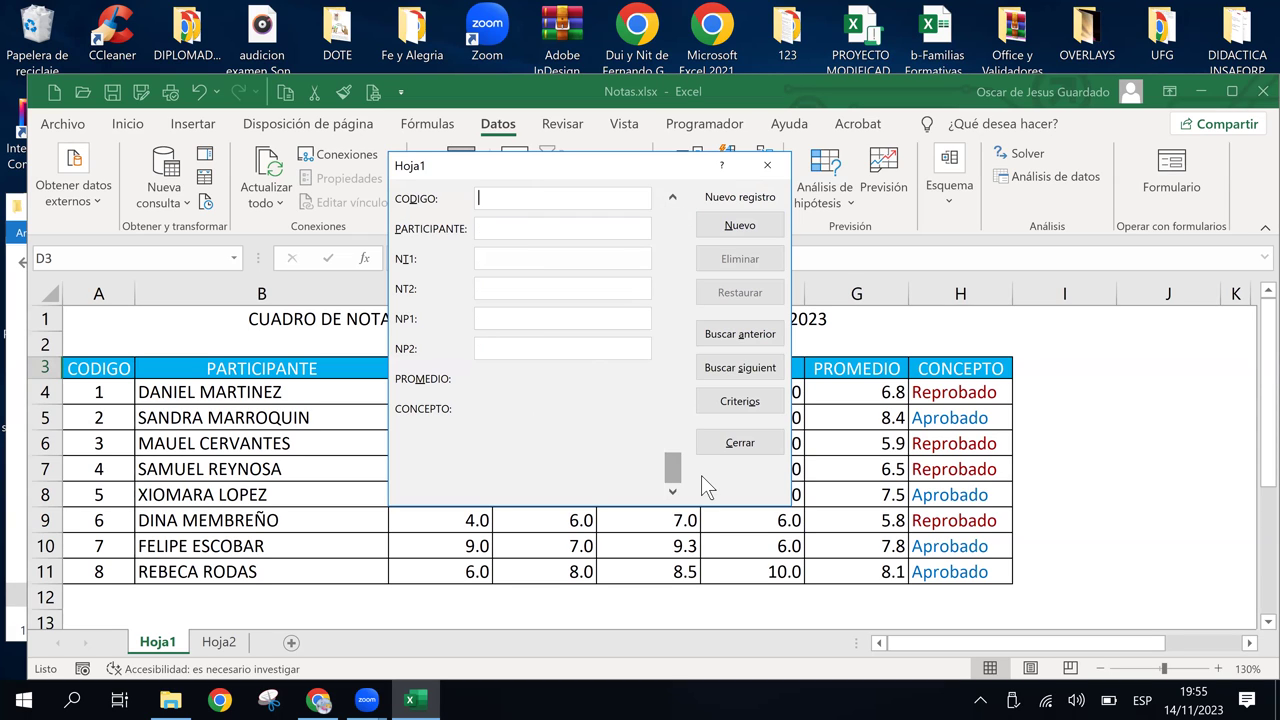
{"action": "left_click", "coordinate": [503, 197]}
{"action": "type", "text": "9"}
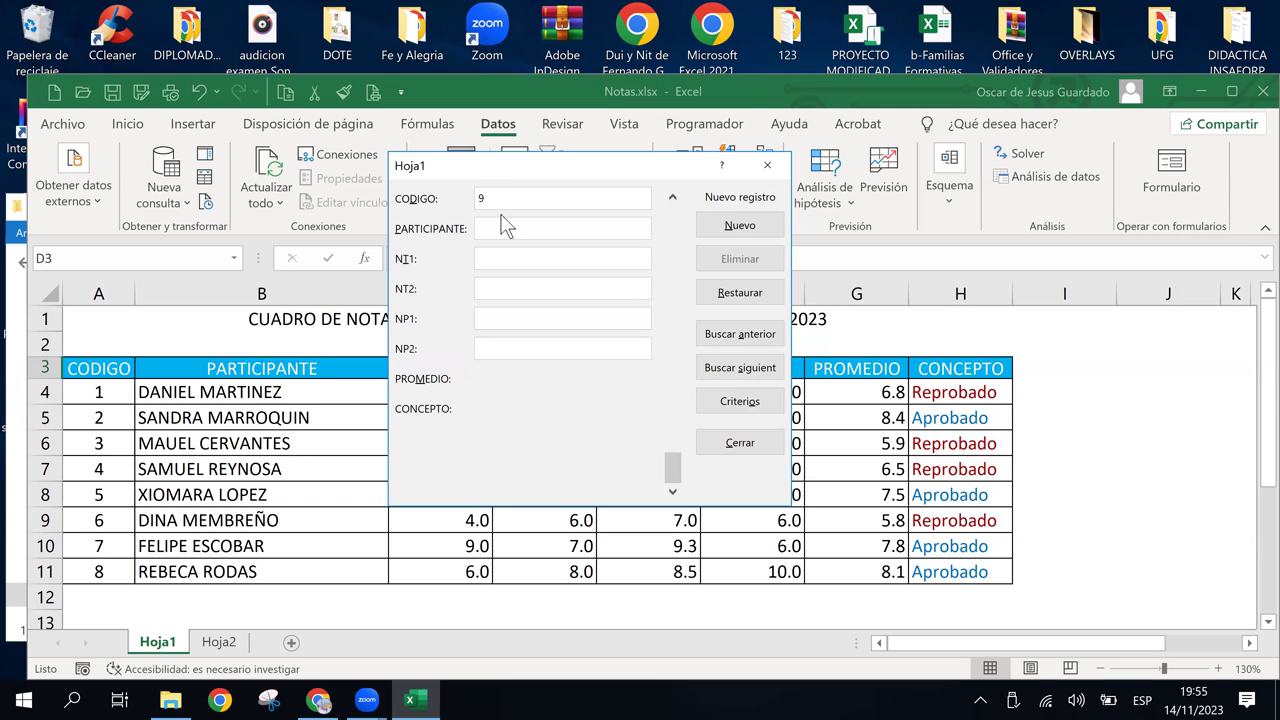
{"action": "left_click", "coordinate": [493, 228]}
{"action": "type", "text": "8"}
{"action": "key", "text": "Tab"}
{"action": "type", "text": "7.5"}
{"action": "key", "text": "Tab"}
{"action": "type", "text": "9"}
{"action": "key", "text": "Tab"}
{"action": "type", "text": "6"}
{"action": "left_click", "coordinate": [736, 226]}
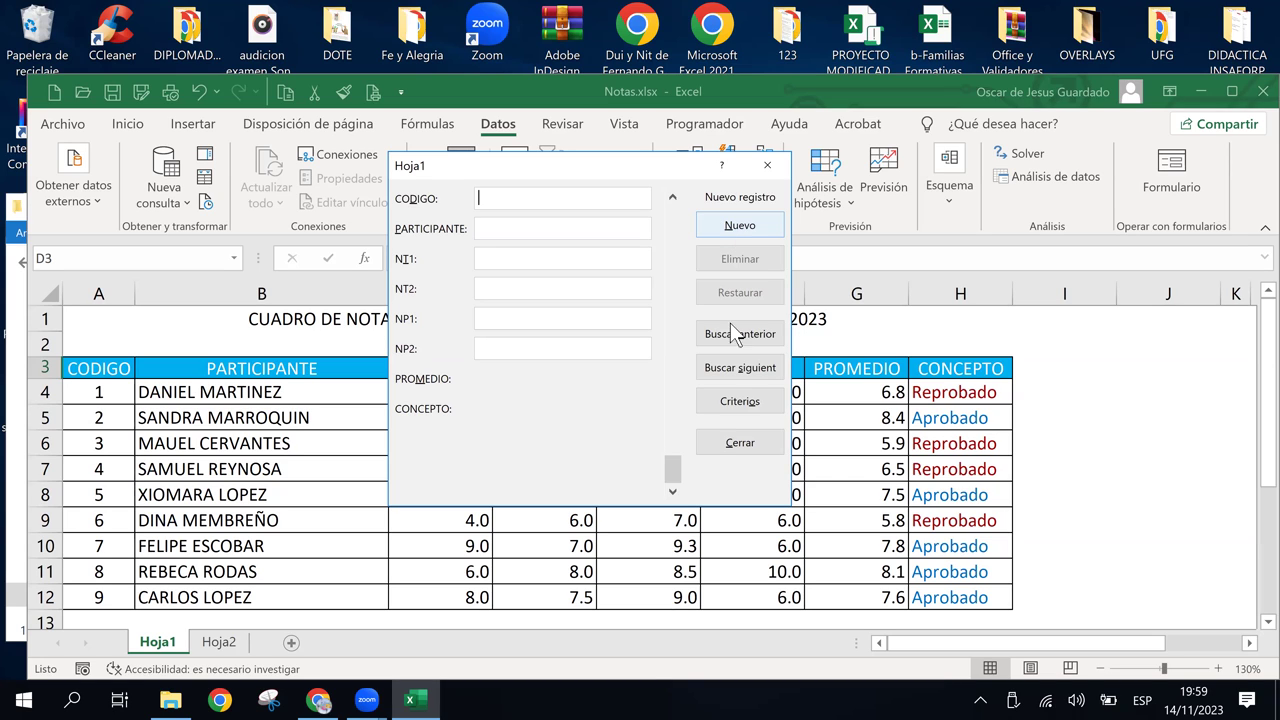
Enter 9 as the CODIGO criterion, return to the form, and step back to record 7 of 9
{"action": "left_click", "coordinate": [750, 405]}
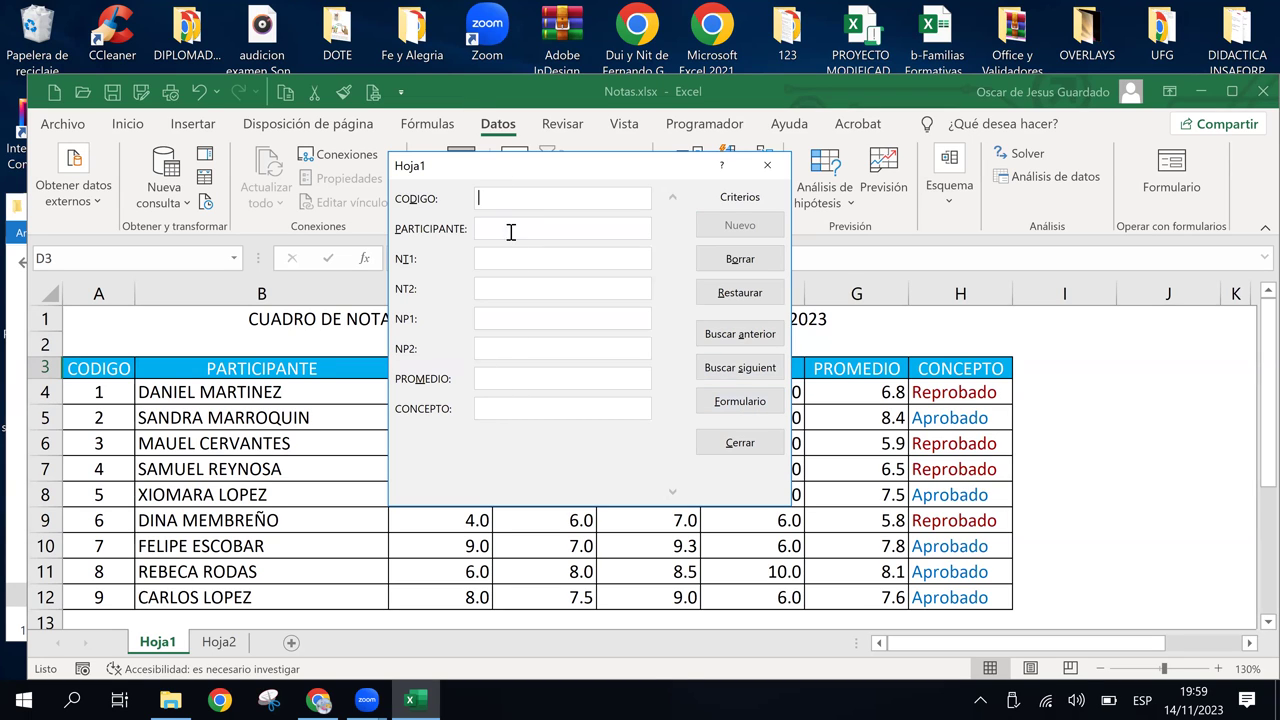
{"action": "type", "text": "9"}
{"action": "left_click", "coordinate": [737, 405]}
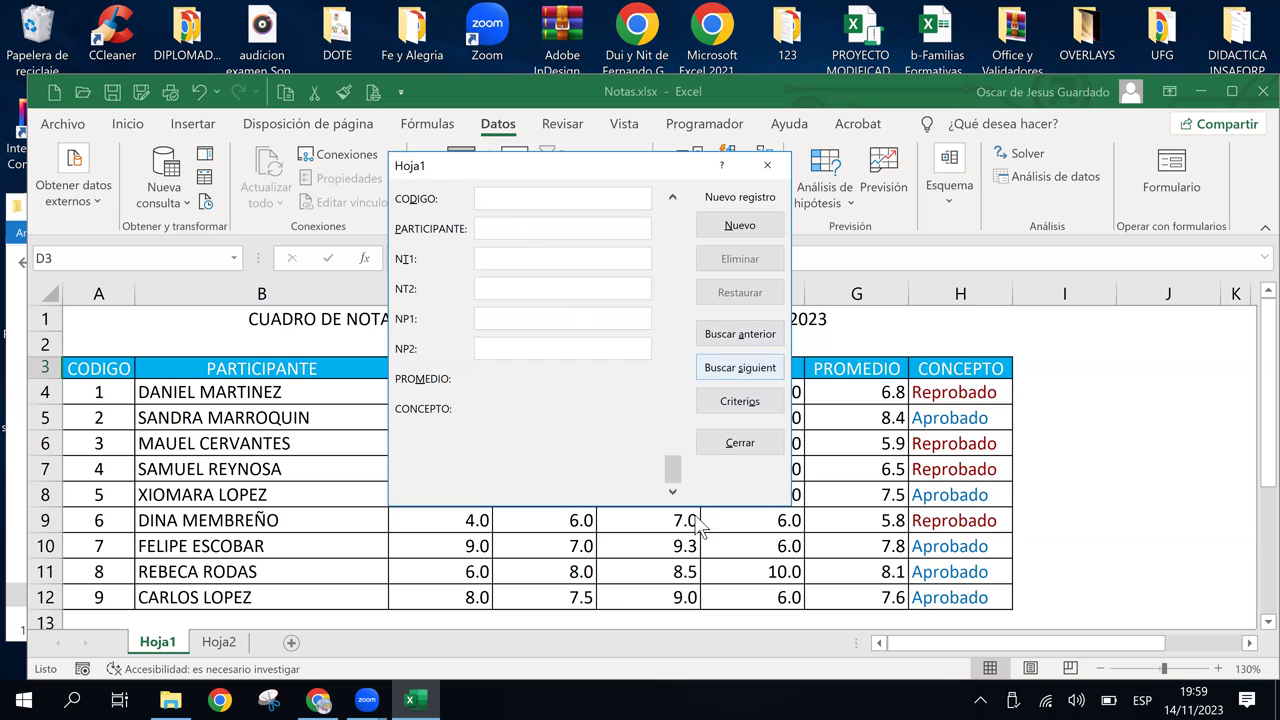
{"action": "left_click", "coordinate": [672, 197]}
{"action": "double_click", "coordinate": [672, 197]}
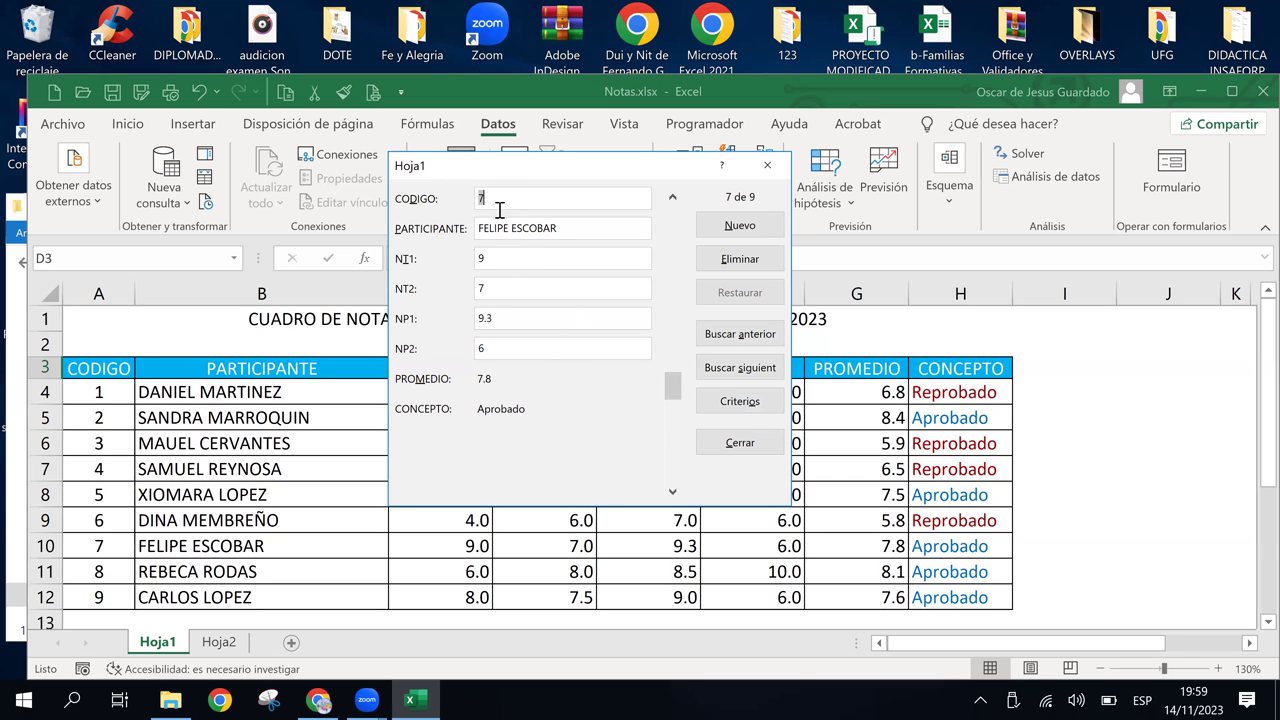
Discard a stray code edit, advance to record 9 of 9, and switch to Criterios mode
{"action": "type", "text": "9"}
{"action": "key", "text": "Escape"}
{"action": "left_click", "coordinate": [758, 375]}
{"action": "left_click", "coordinate": [758, 375]}
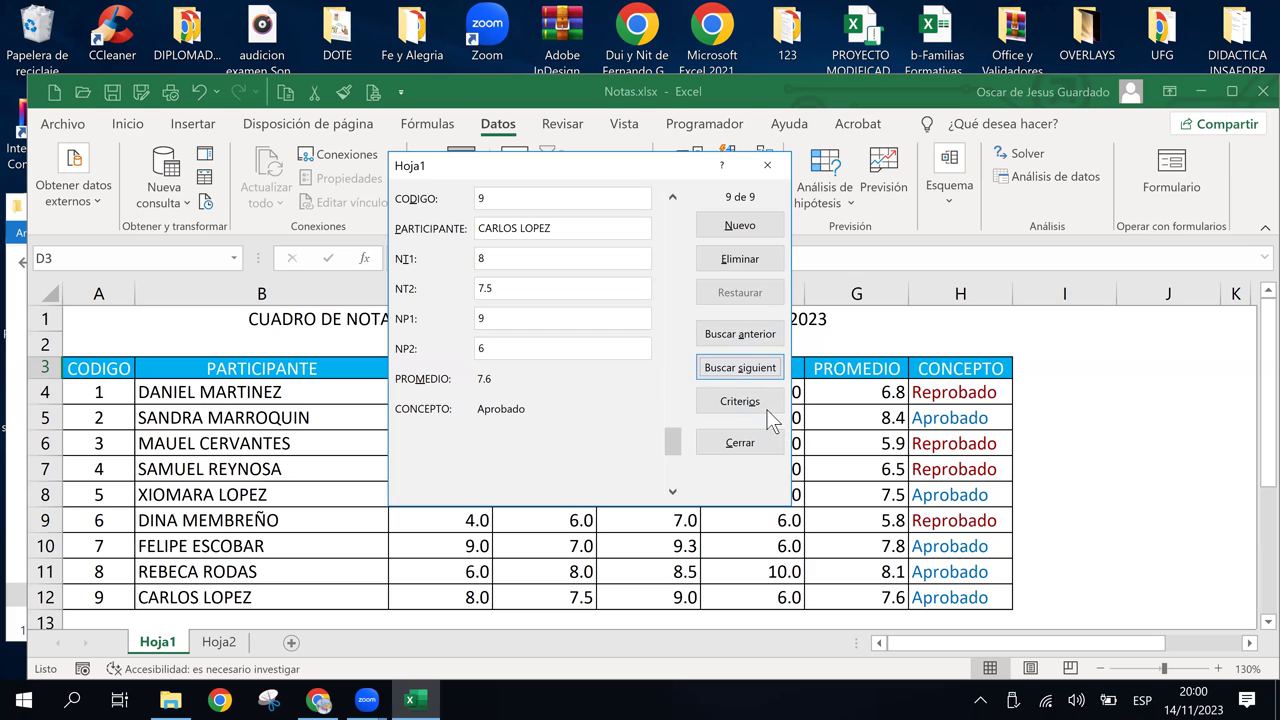
{"action": "left_click", "coordinate": [762, 406]}
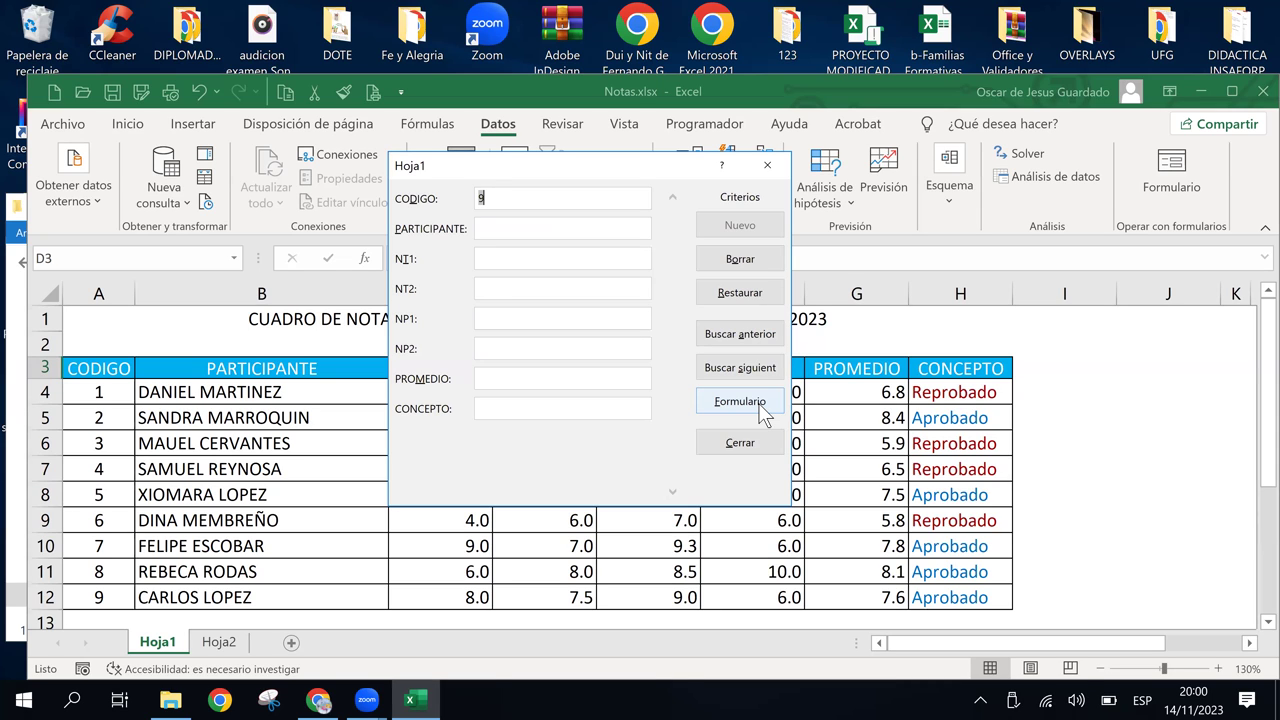
{"action": "type", "text": "4"}
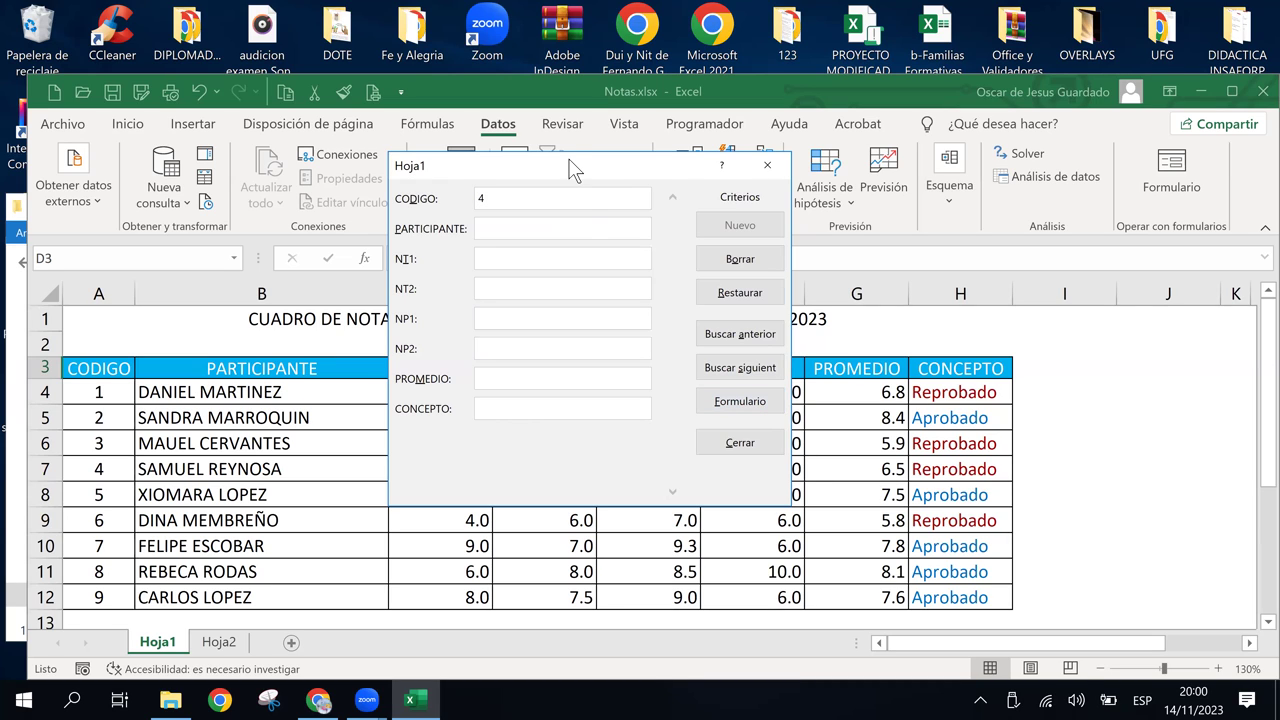
{"action": "left_click", "coordinate": [747, 371]}
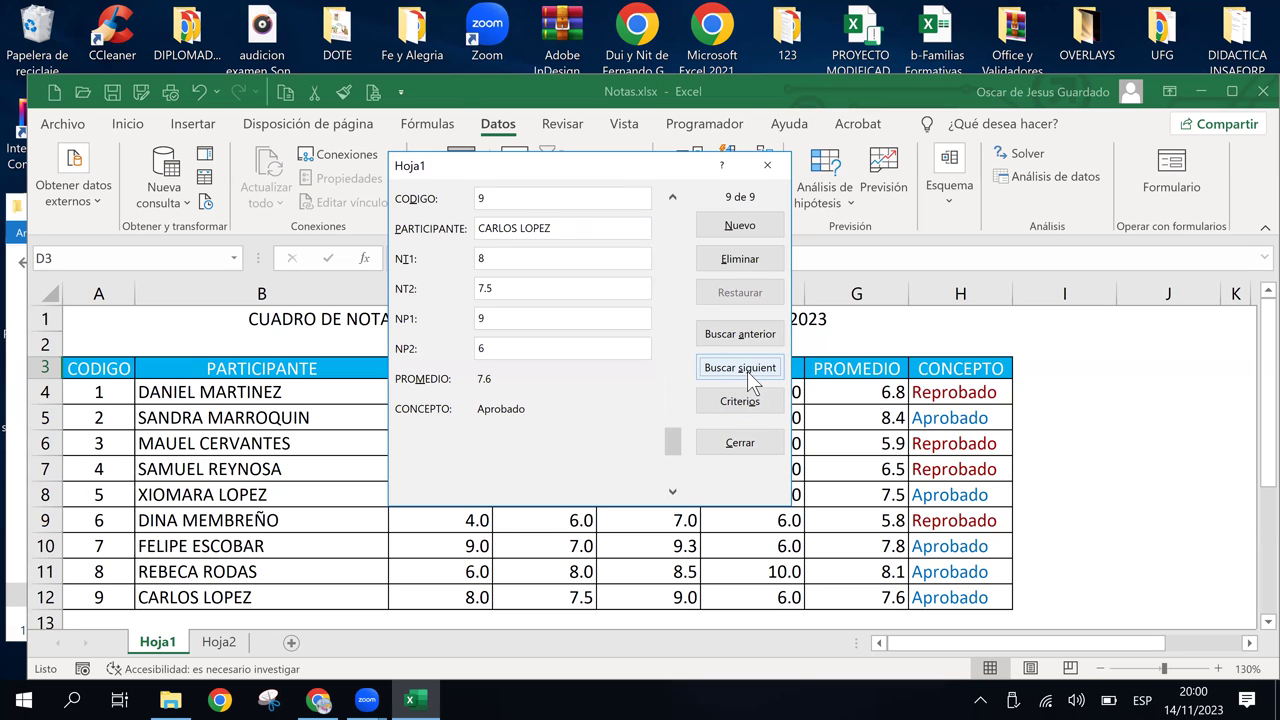
{"action": "left_click", "coordinate": [492, 195]}
{"action": "left_click_drag", "start_coordinate": [492, 193], "coordinate": [425, 188]}
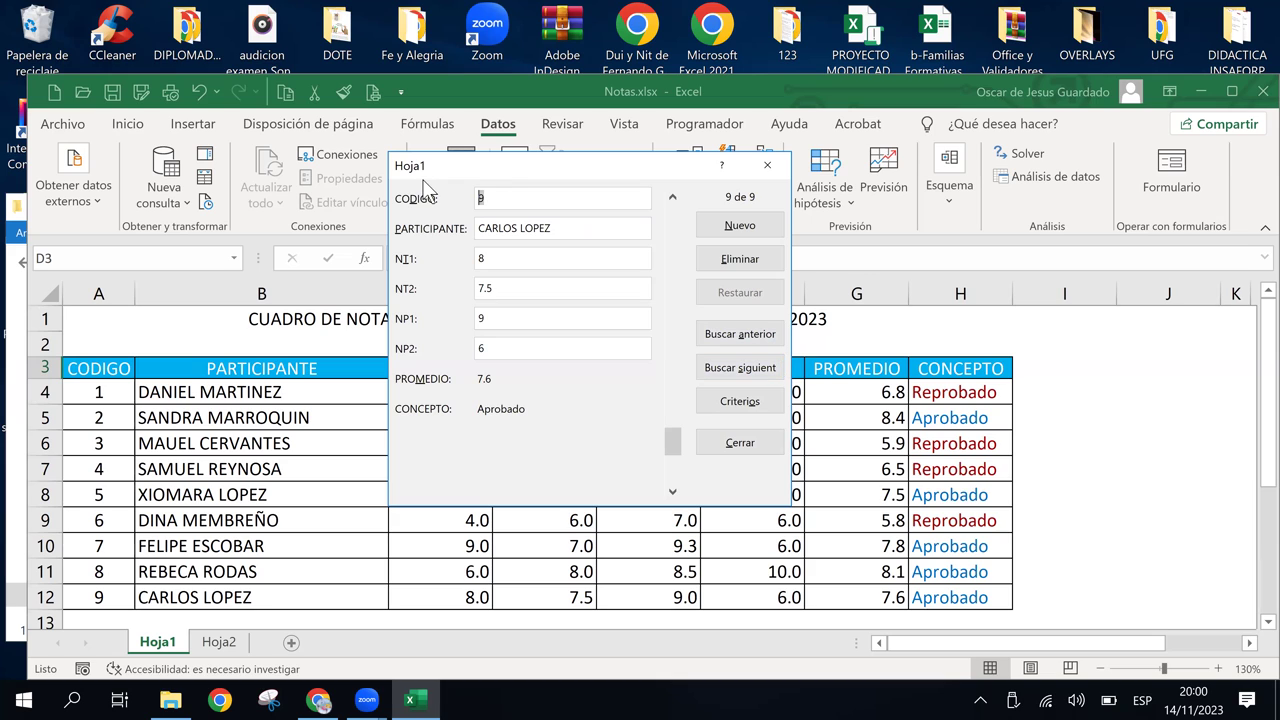
{"action": "left_click", "coordinate": [730, 403]}
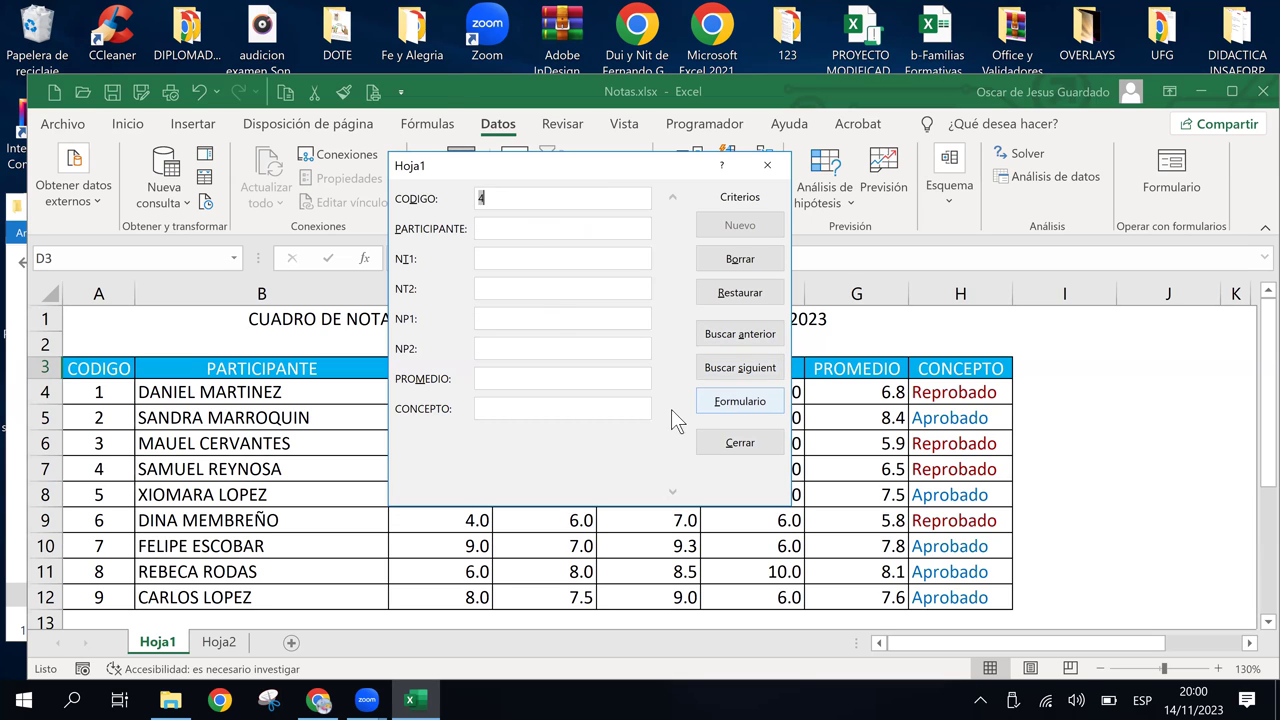
{"action": "left_click", "coordinate": [720, 402]}
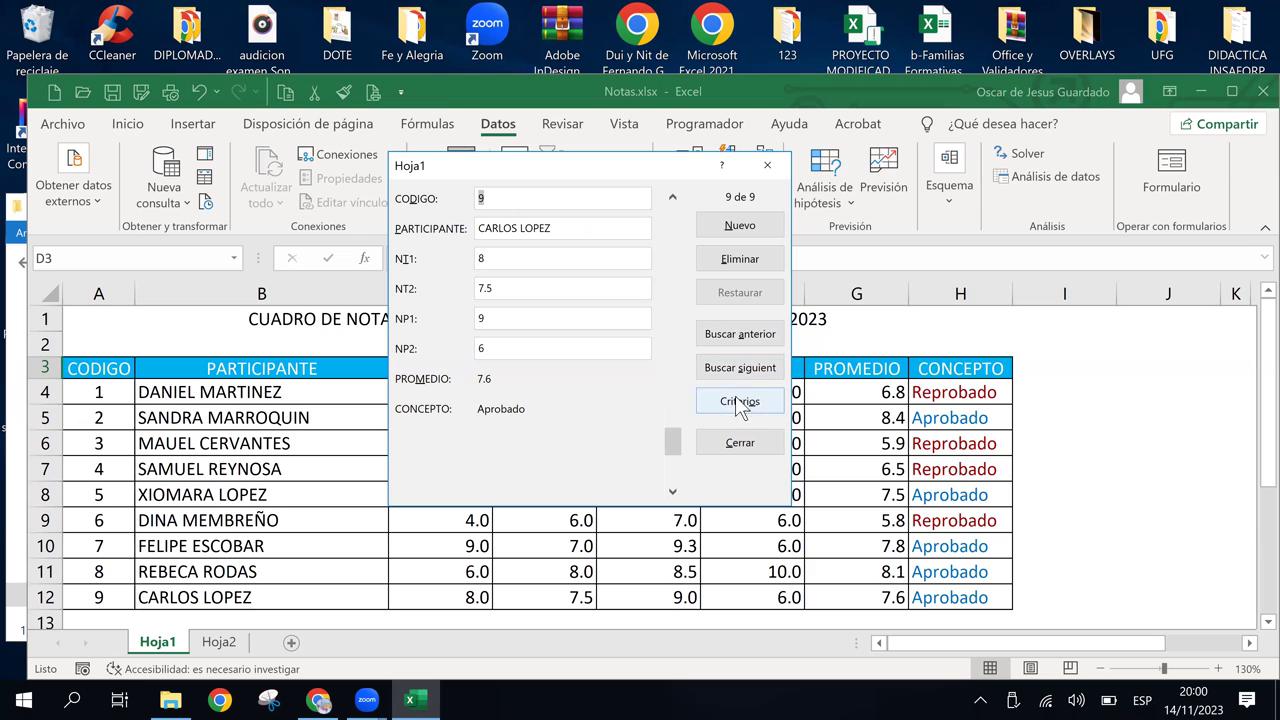
Clear the code-4 criterion and search by a student's first name in PARTICIPANTE
{"action": "left_click", "coordinate": [724, 403]}
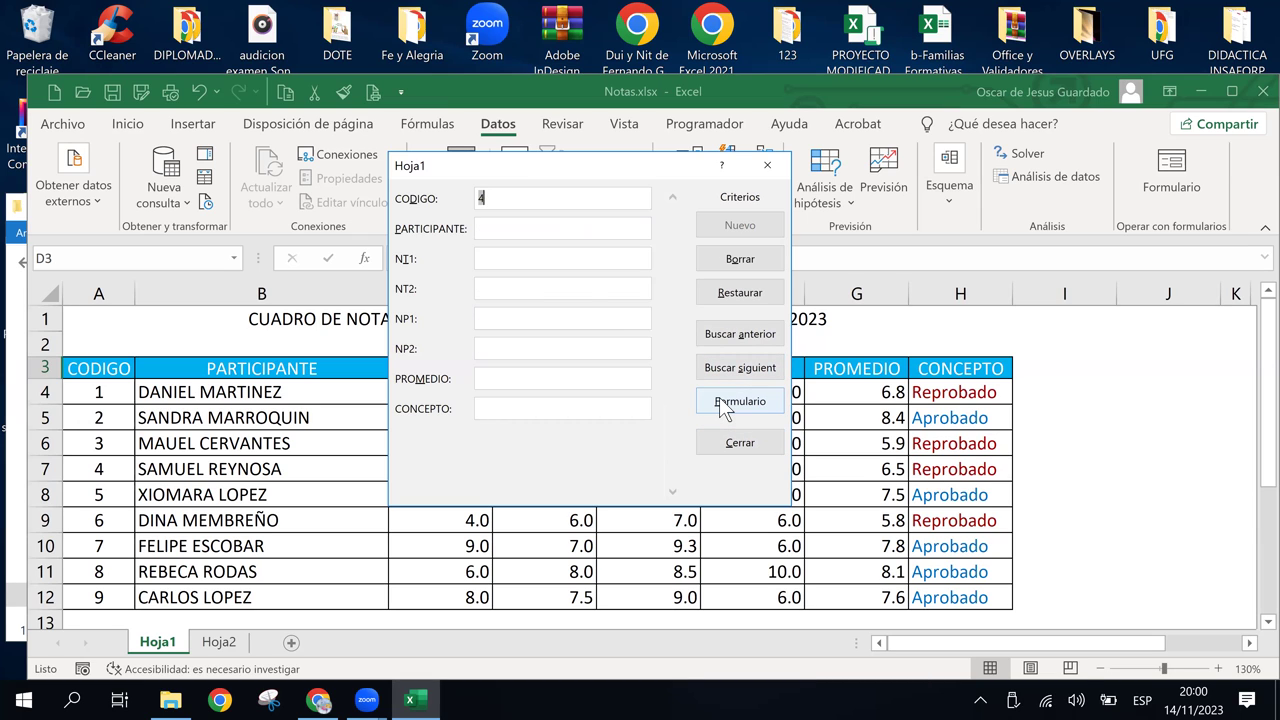
{"action": "key", "text": "BackSpace"}
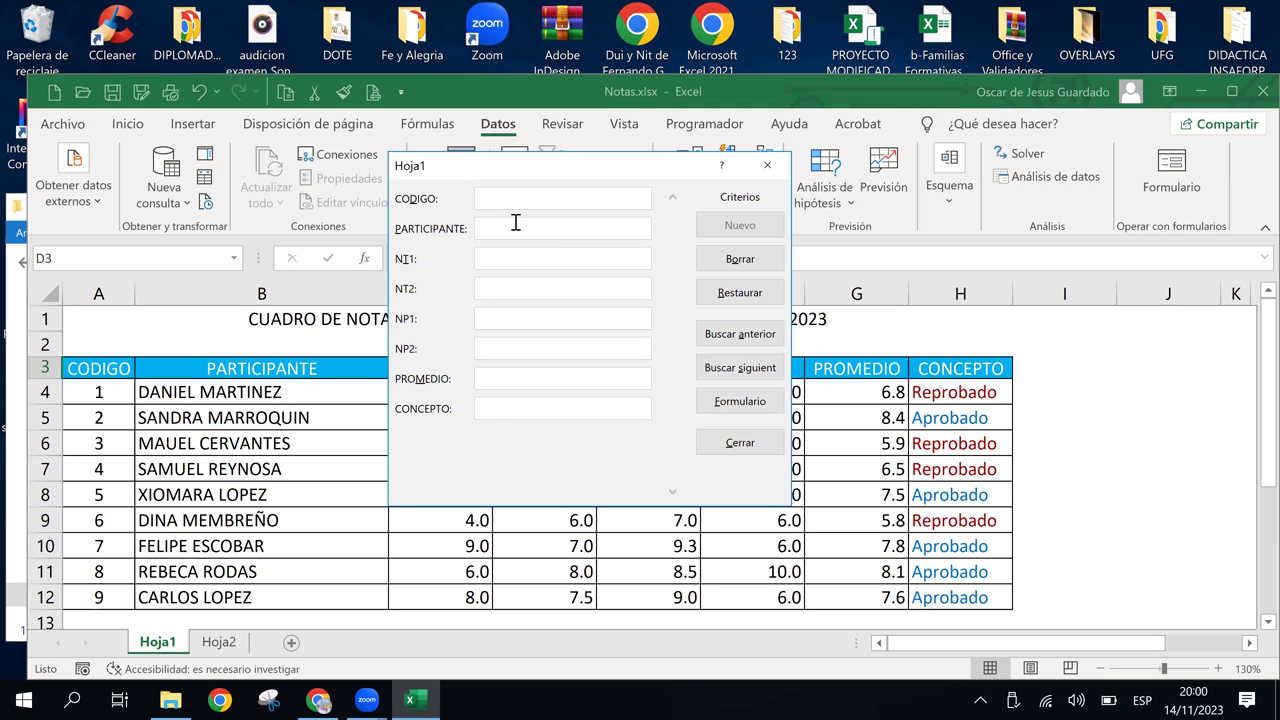
{"action": "left_click", "coordinate": [516, 222]}
{"action": "type", "text": "SAMUEL"}
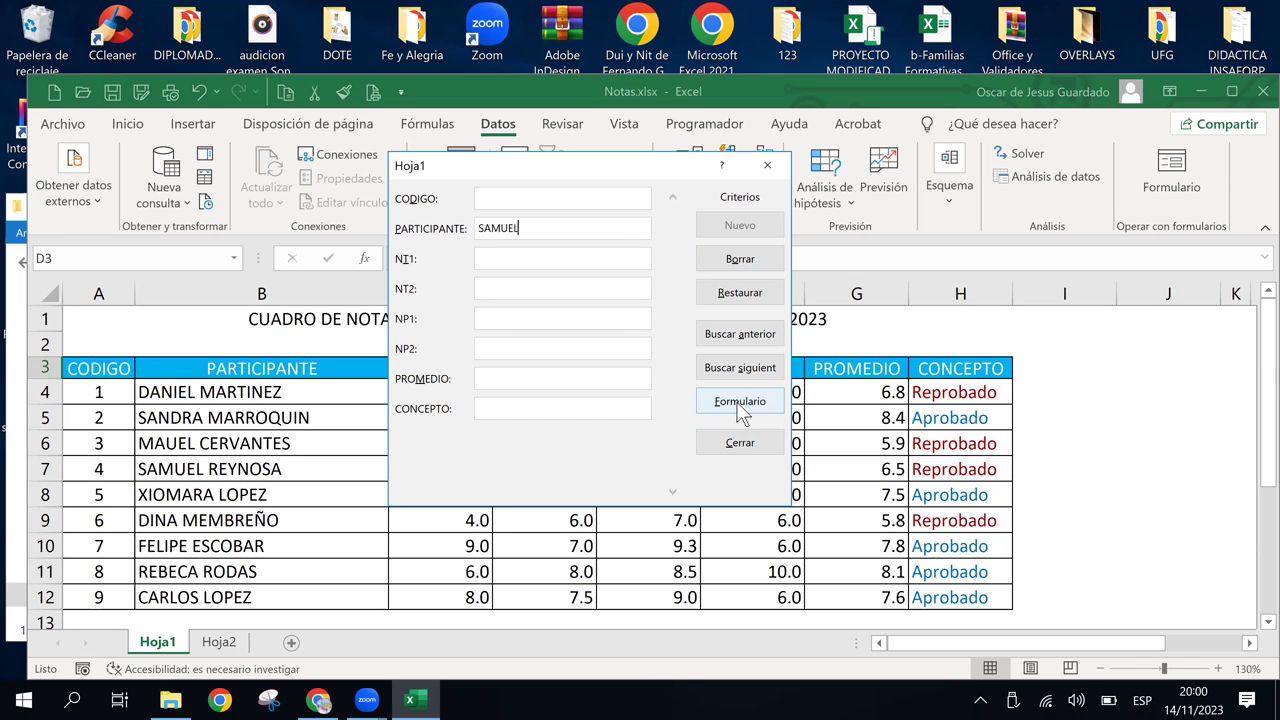
{"action": "left_click", "coordinate": [739, 402]}
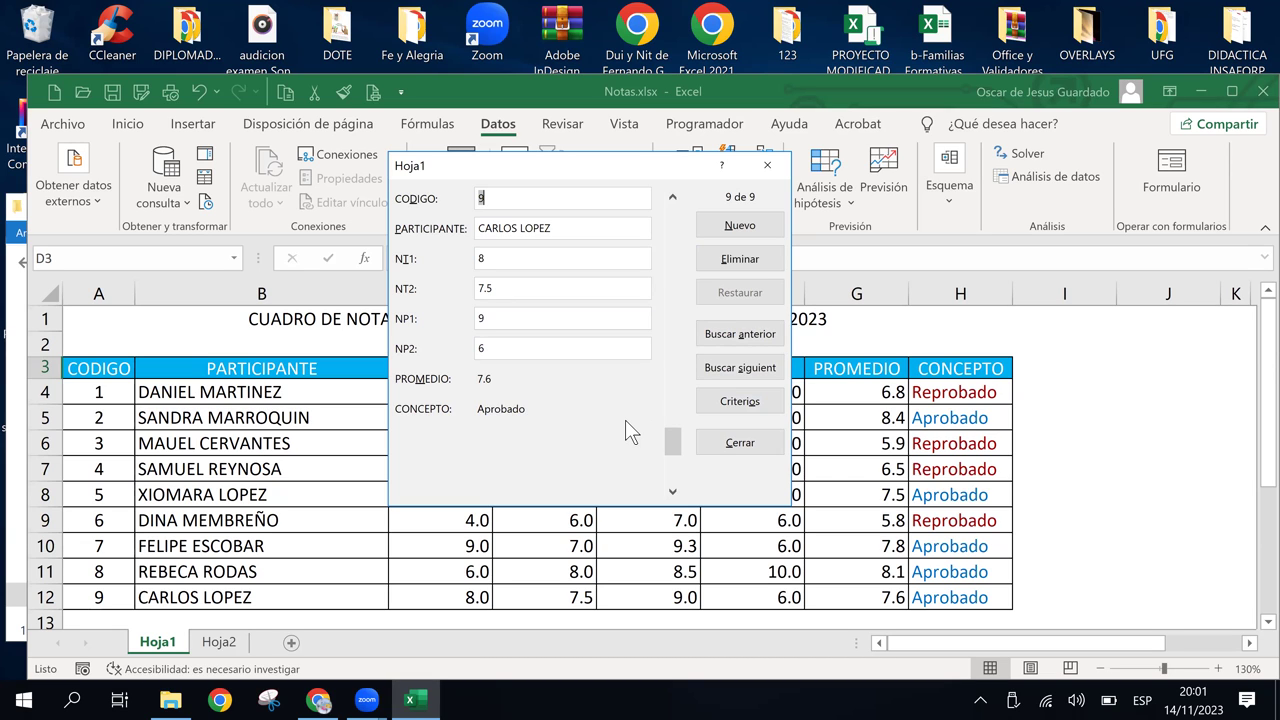
Change the name criterion to the pattern S* and return to browsing records
{"action": "left_click", "coordinate": [740, 401]}
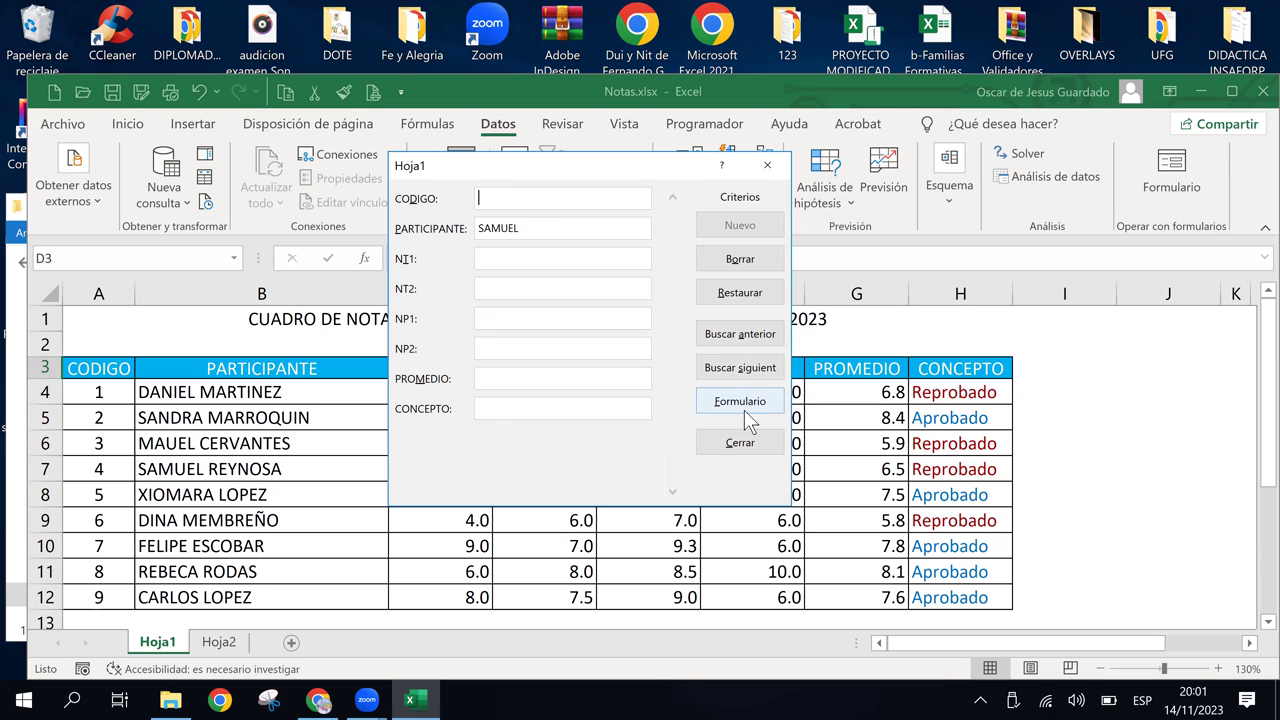
{"action": "left_click_drag", "start_coordinate": [523, 229], "coordinate": [481, 224]}
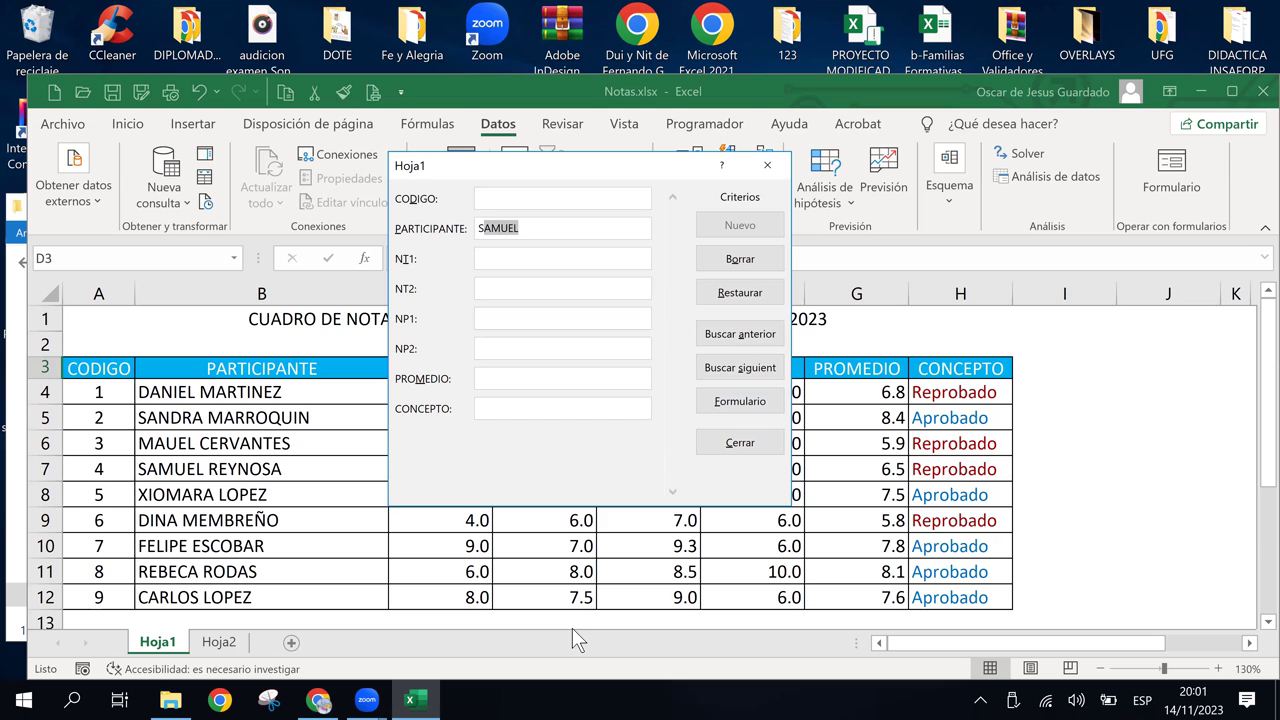
{"action": "type", "text": "*"}
{"action": "left_click", "coordinate": [754, 408]}
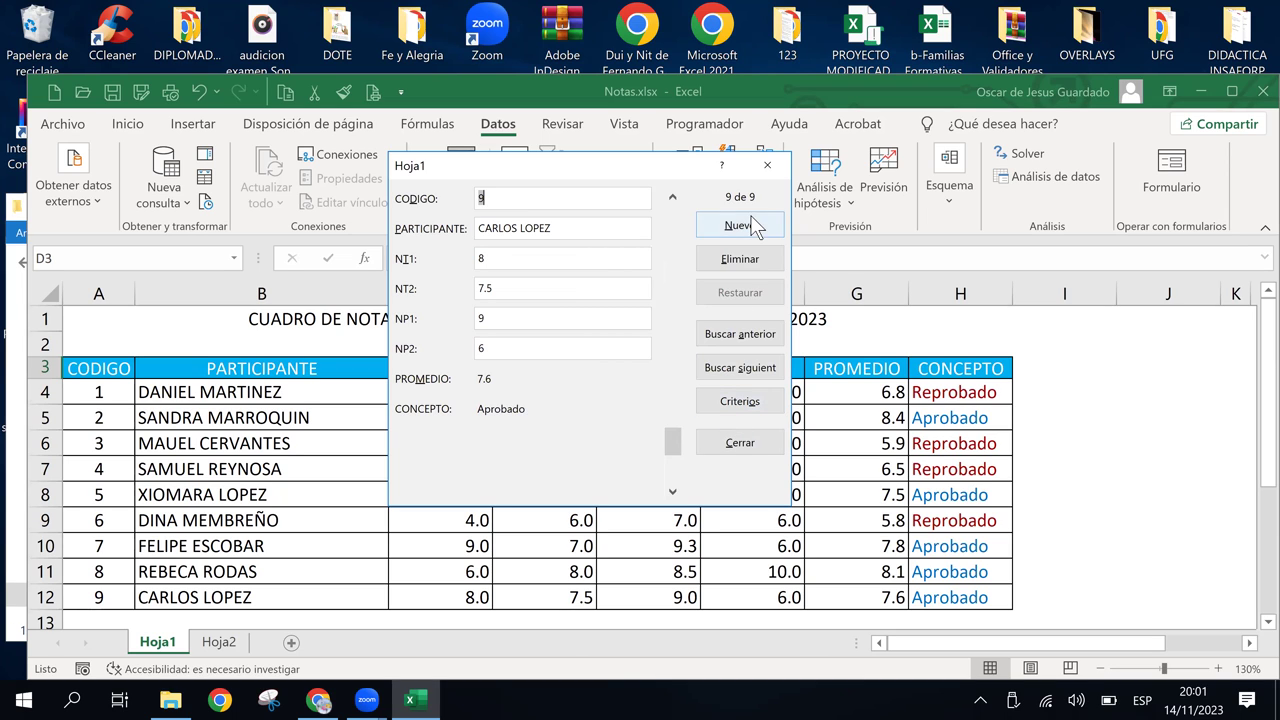
Remove the name pattern, set code 5 as the criterion, find its match, and reopen Criterios
{"action": "left_click", "coordinate": [740, 402]}
{"action": "left_click", "coordinate": [499, 221]}
{"action": "type", "text": "S*"}
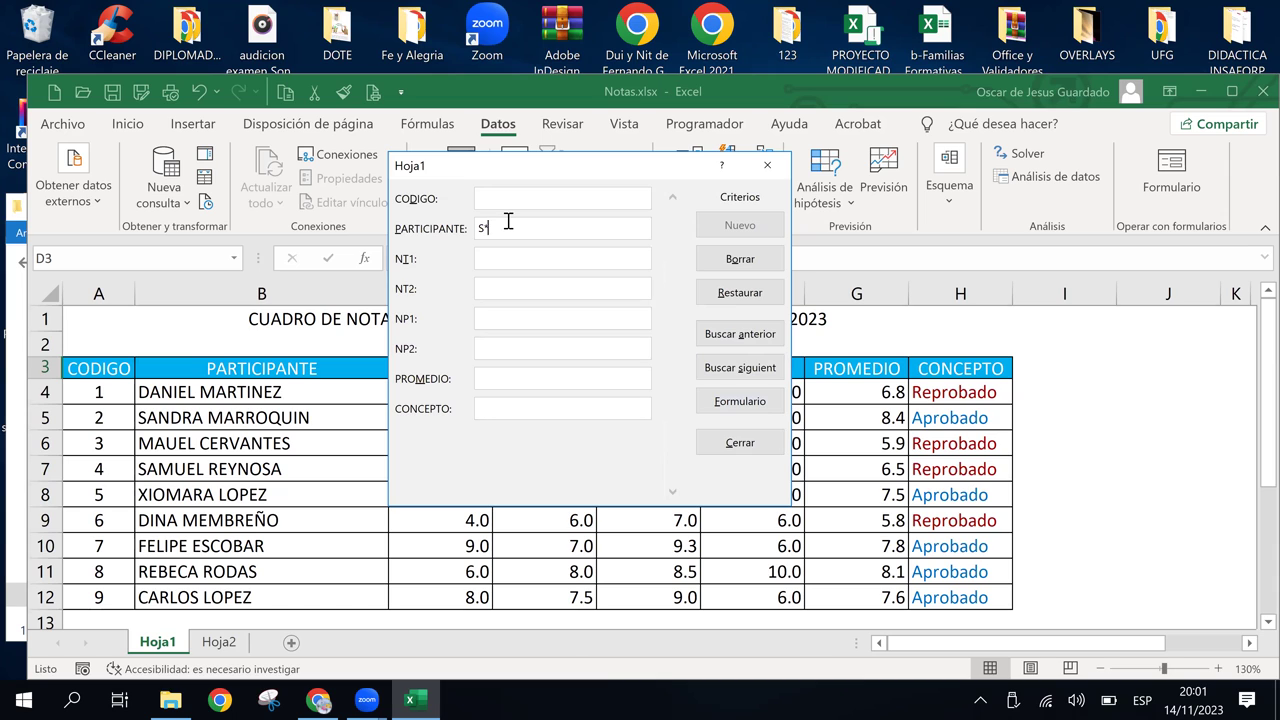
{"action": "key", "text": "BackSpace"}
{"action": "key", "text": "BackSpace"}
{"action": "type", "text": "5"}
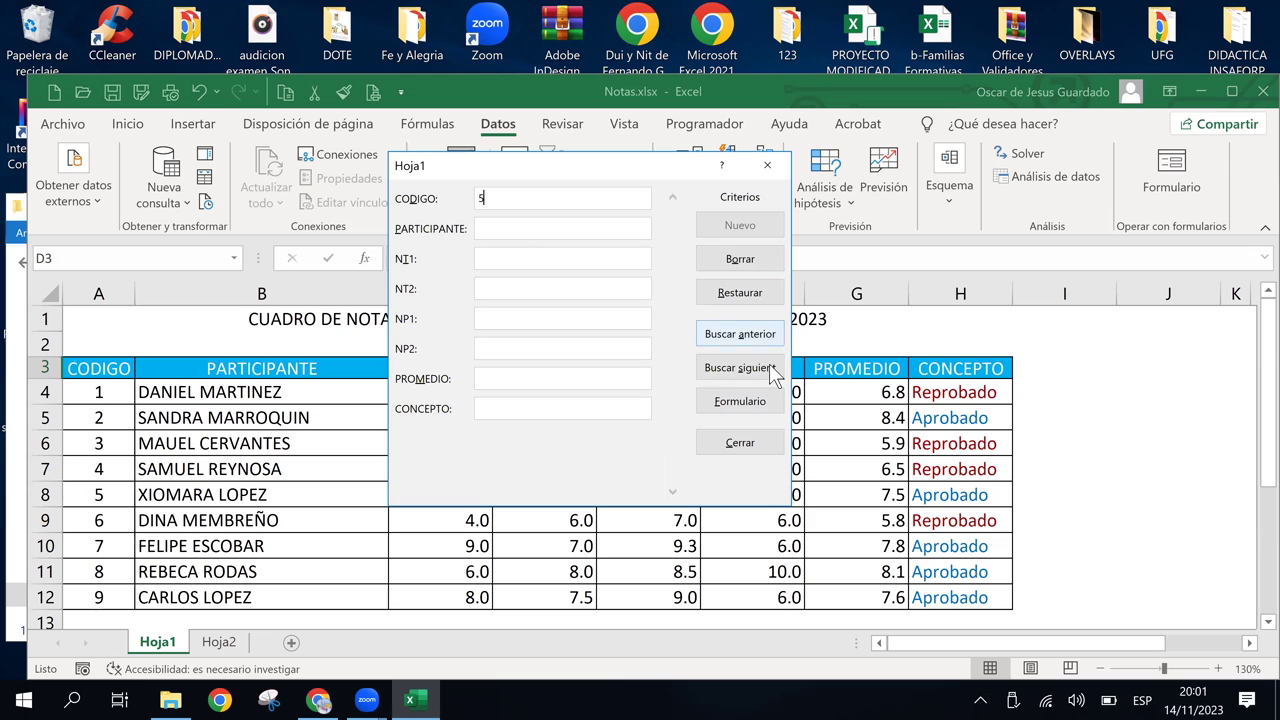
{"action": "left_click", "coordinate": [746, 405]}
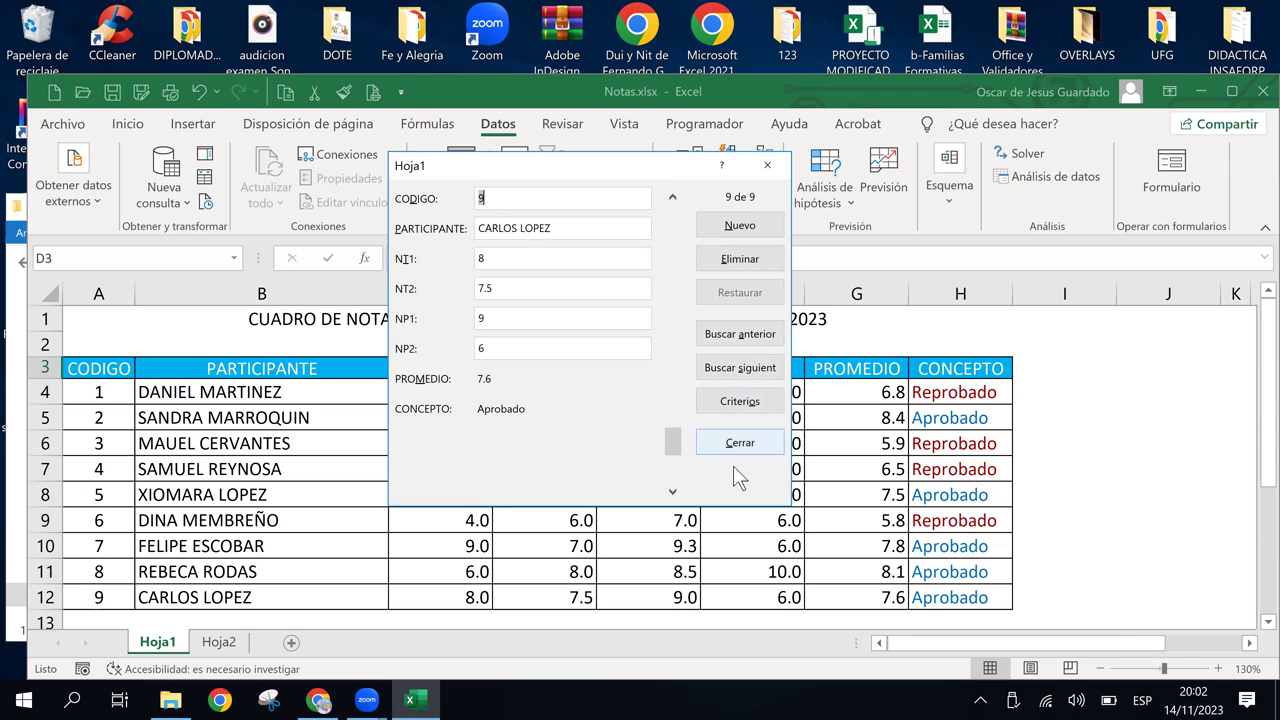
{"action": "mouse_move", "coordinate": [673, 440]}
{"action": "left_mouse_down"}
{"action": "mouse_move", "coordinate": [674, 470]}
{"action": "mouse_move", "coordinate": [694, 206]}
{"action": "left_mouse_up"}
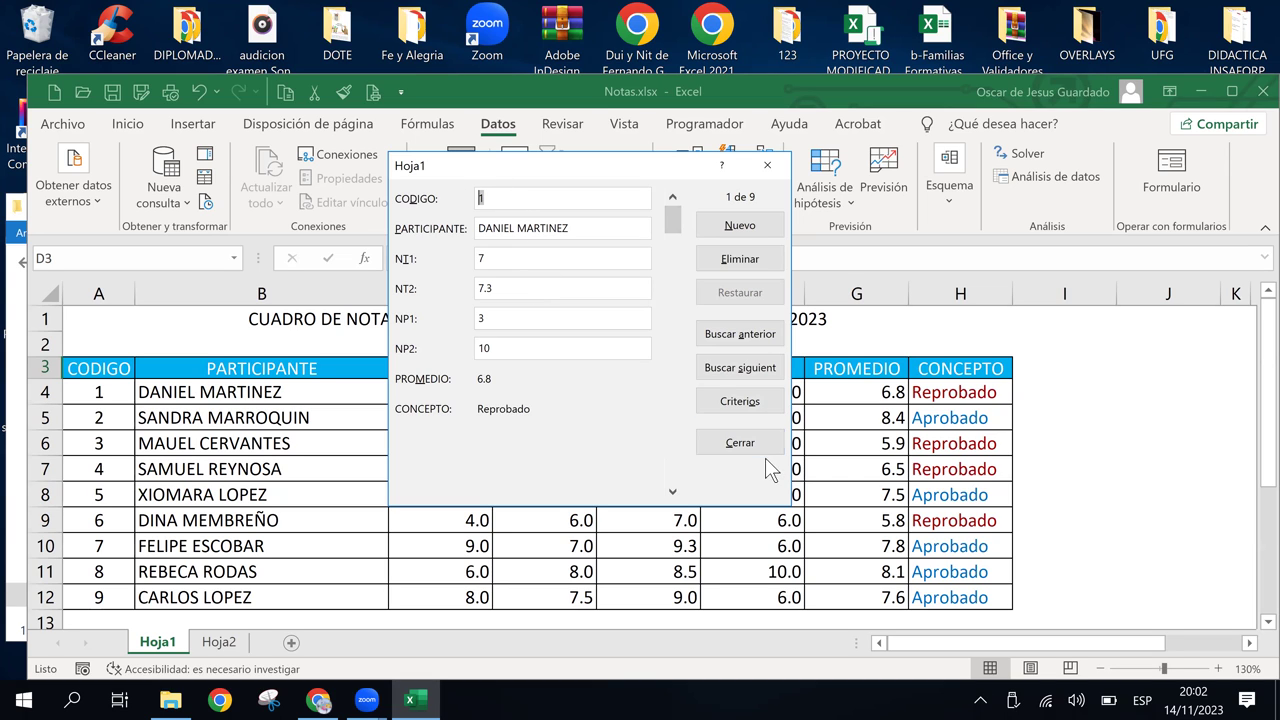
{"action": "left_click", "coordinate": [741, 401]}
{"action": "type", "text": "9"}
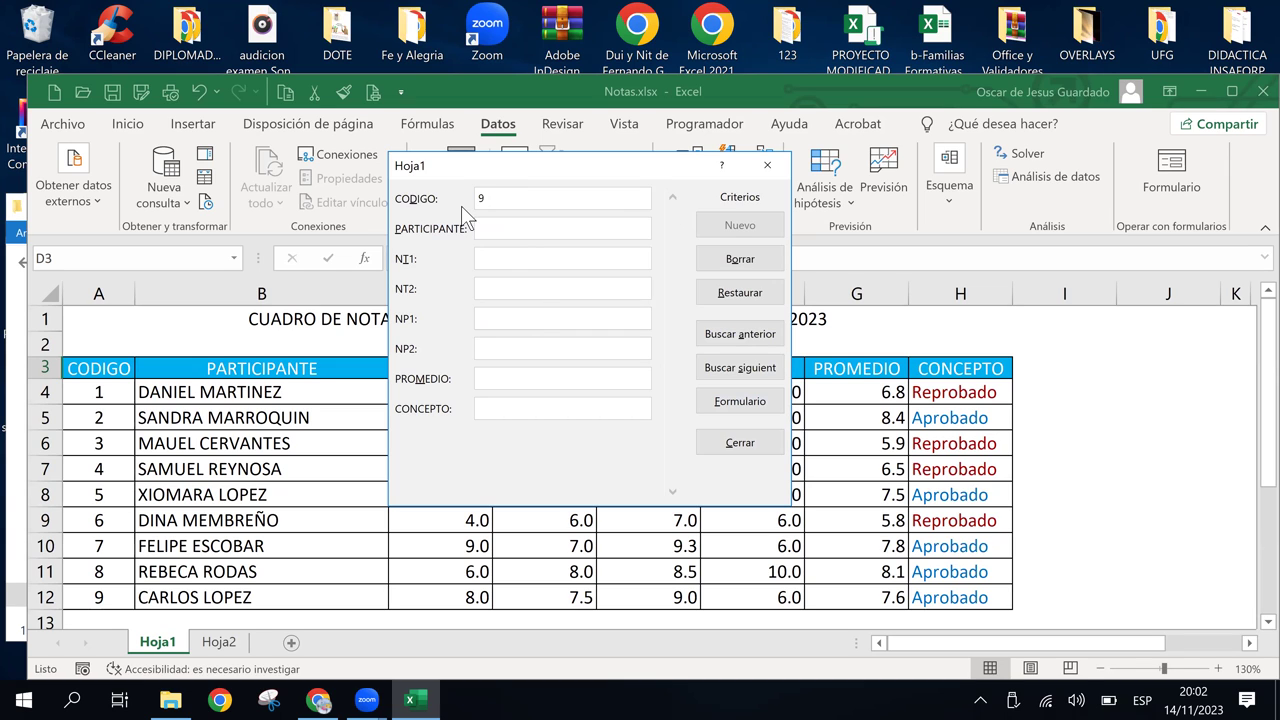
Set the PARTICIPANTE criterion to S* with CODIGO empty, then return to the records
{"action": "left_click", "coordinate": [740, 402]}
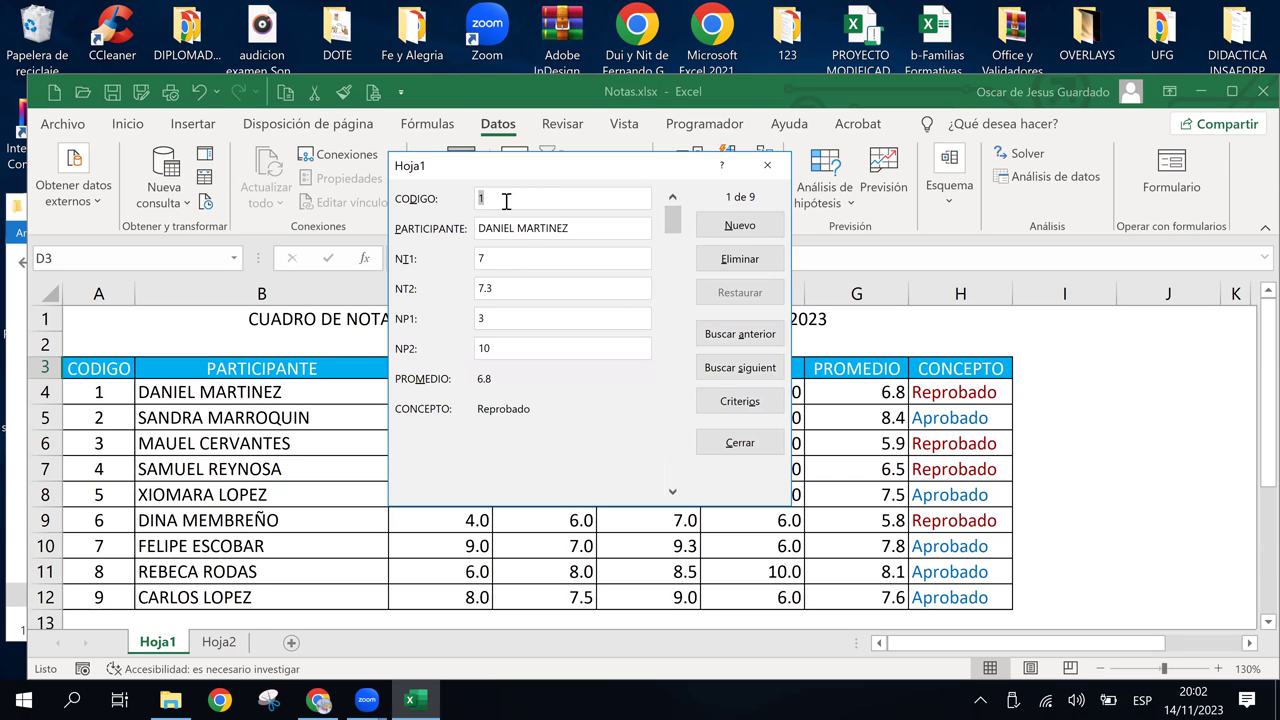
{"action": "left_click", "coordinate": [580, 229]}
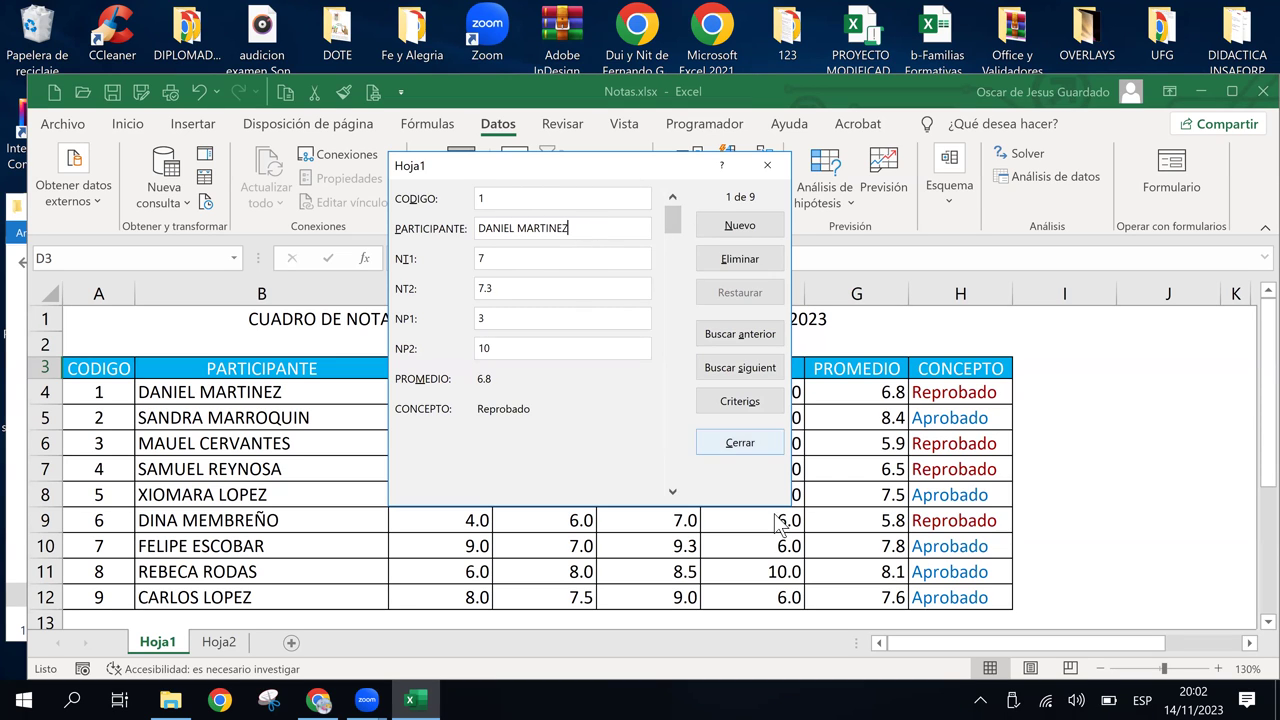
{"action": "left_click", "coordinate": [736, 398]}
{"action": "left_click", "coordinate": [495, 205]}
{"action": "type", "text": "9"}
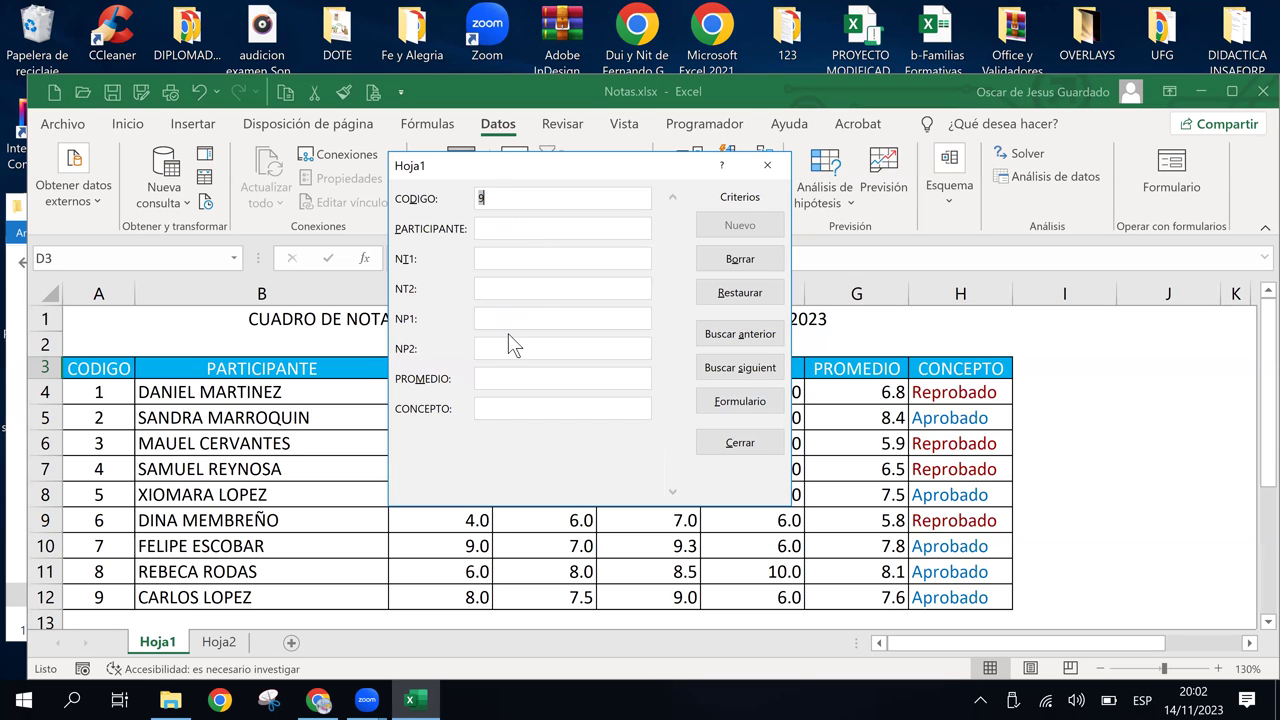
{"action": "left_click", "coordinate": [484, 230]}
{"action": "type", "text": "SA"}
{"action": "key", "text": "BackSpace"}
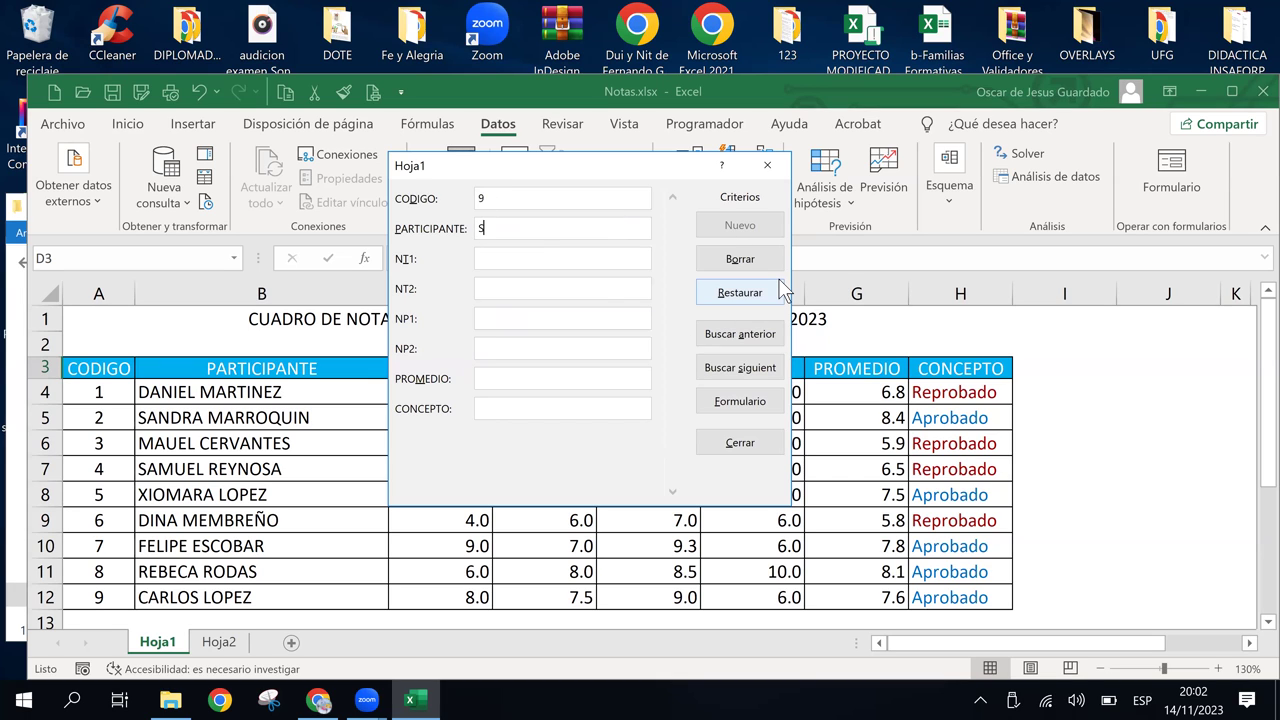
{"action": "type", "text": "*"}
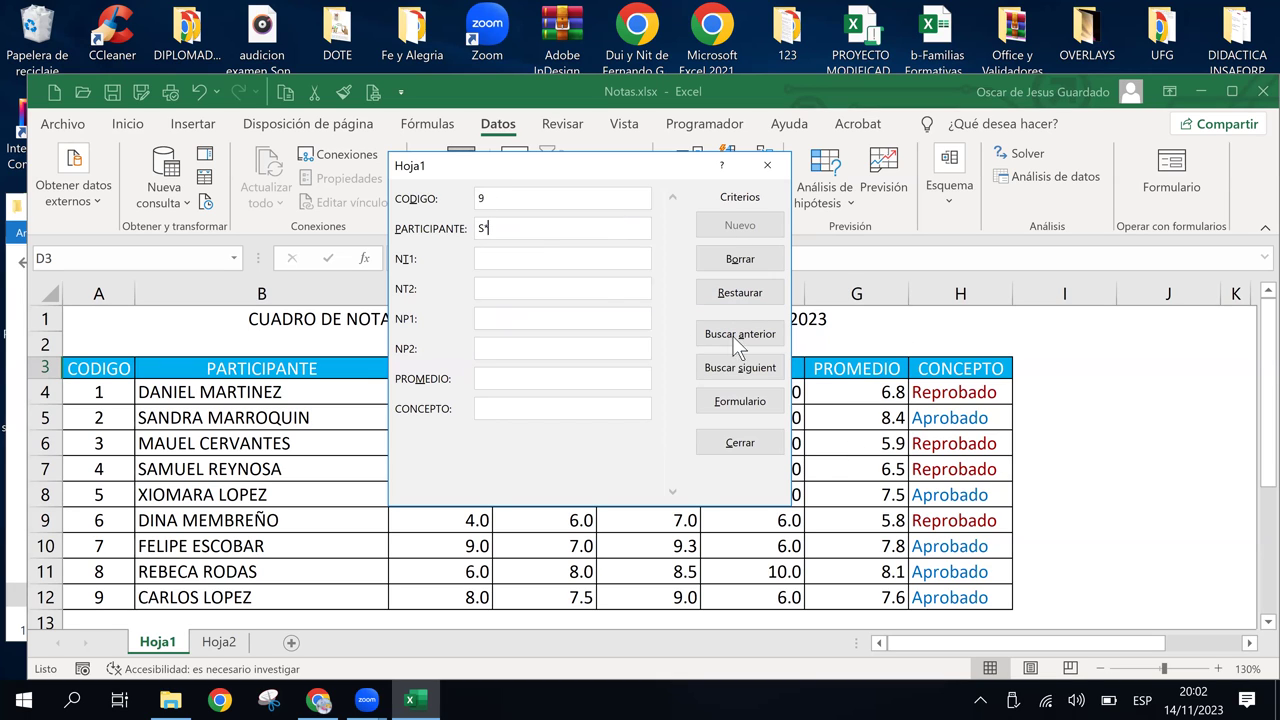
{"action": "left_click", "coordinate": [489, 197]}
{"action": "left_click", "coordinate": [740, 403]}
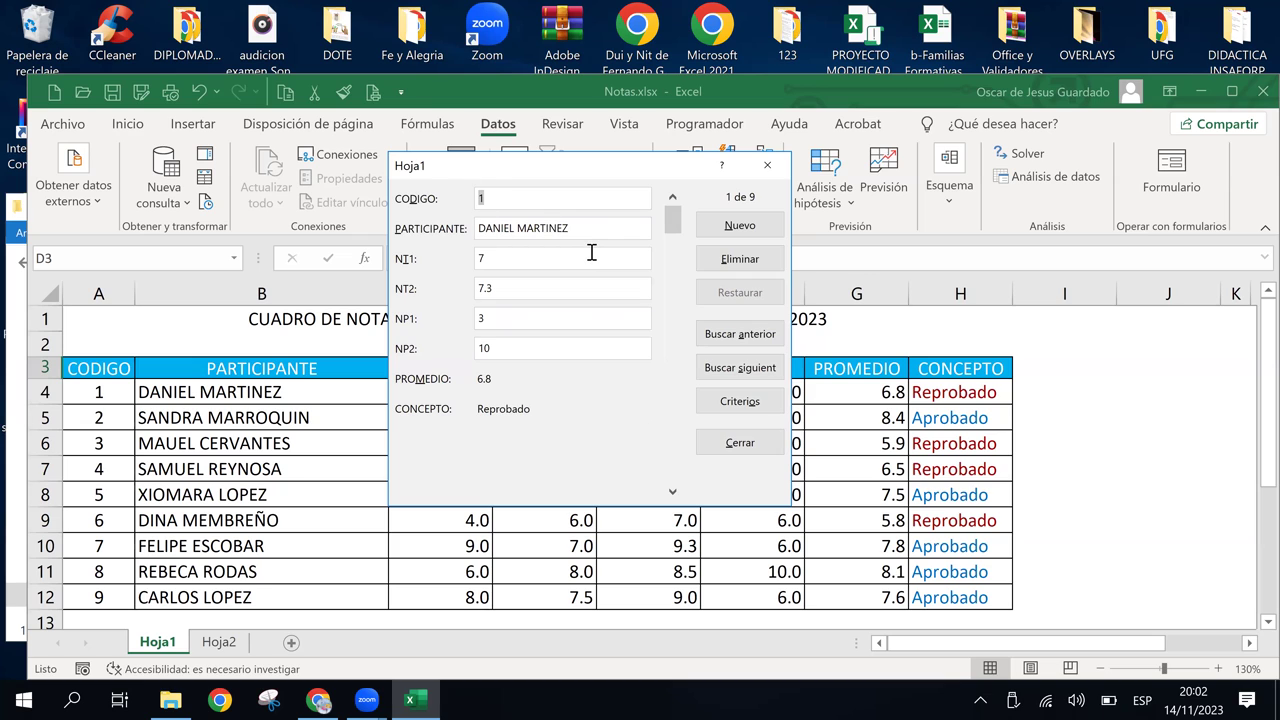
Change the first student's code from 1 to 5
{"action": "key", "text": "BackSpace"}
{"action": "type", "text": "5"}
{"action": "left_click", "coordinate": [740, 401]}
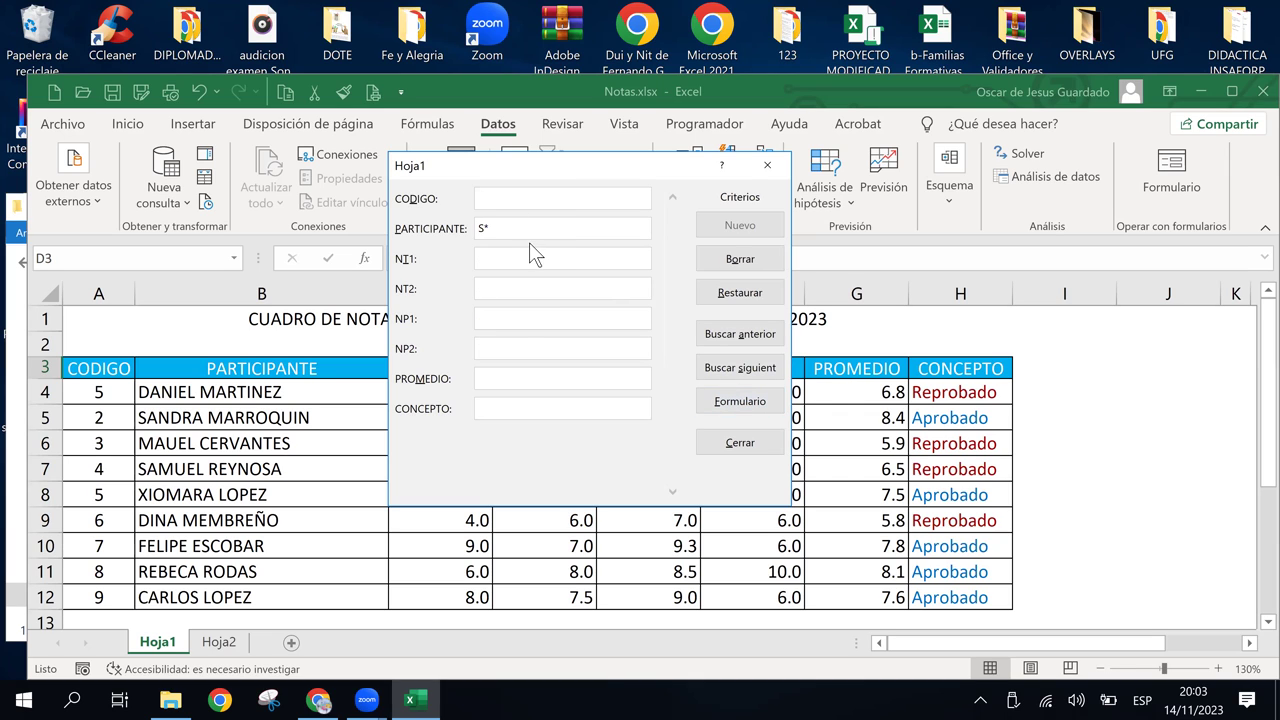
Search the form for codes 5, then 8, then 3 in turn
{"action": "key", "text": "BackSpace"}
{"action": "type", "text": "5"}
{"action": "left_click", "coordinate": [746, 368]}
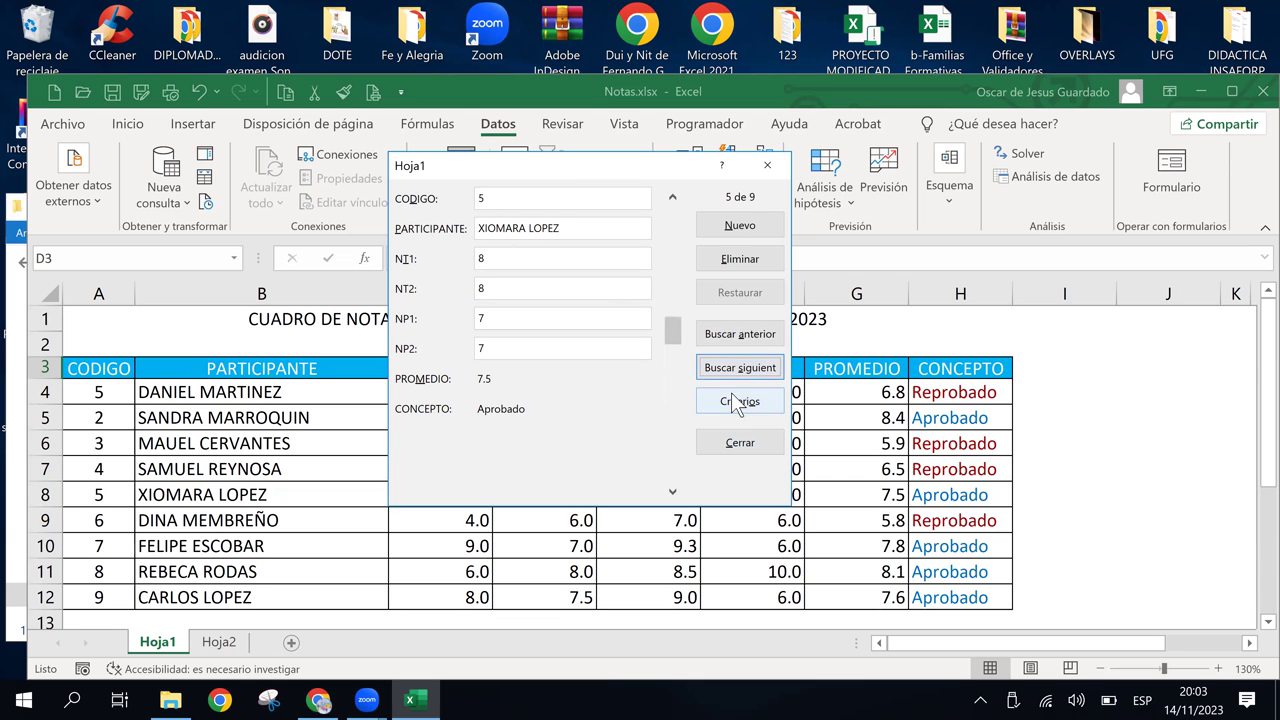
{"action": "left_click", "coordinate": [732, 392]}
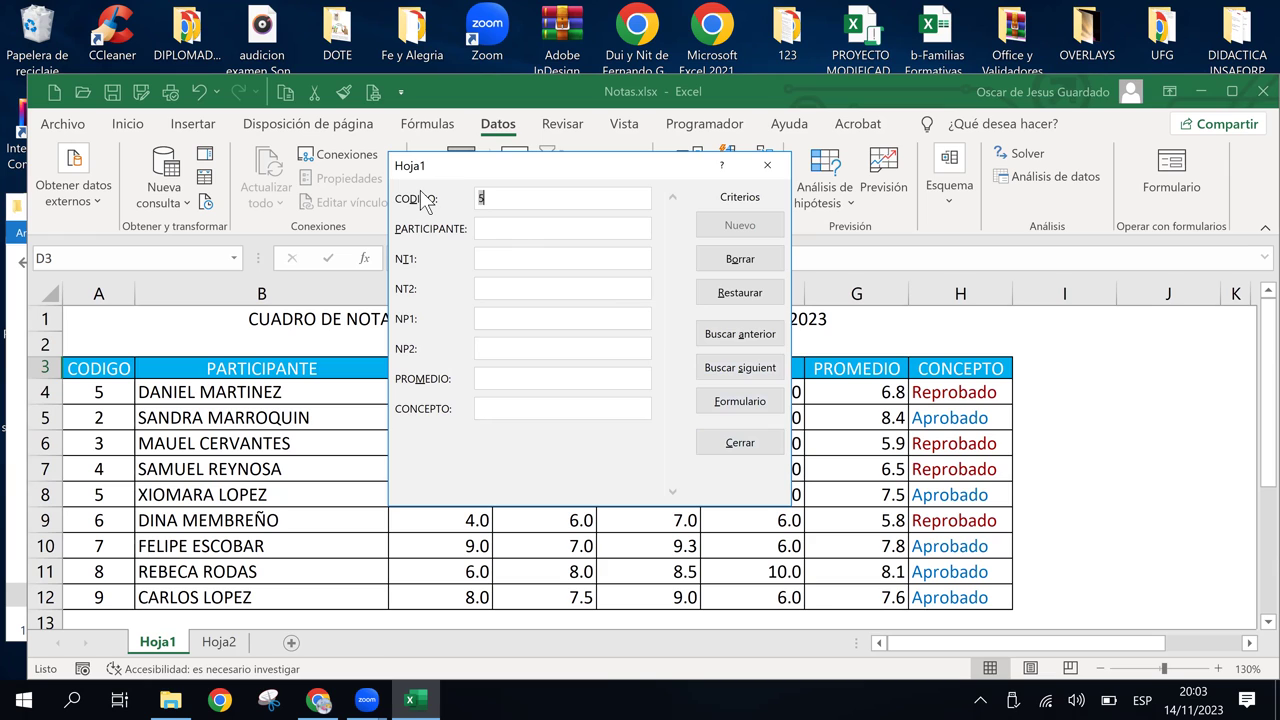
{"action": "type", "text": "8"}
{"action": "left_click", "coordinate": [730, 374]}
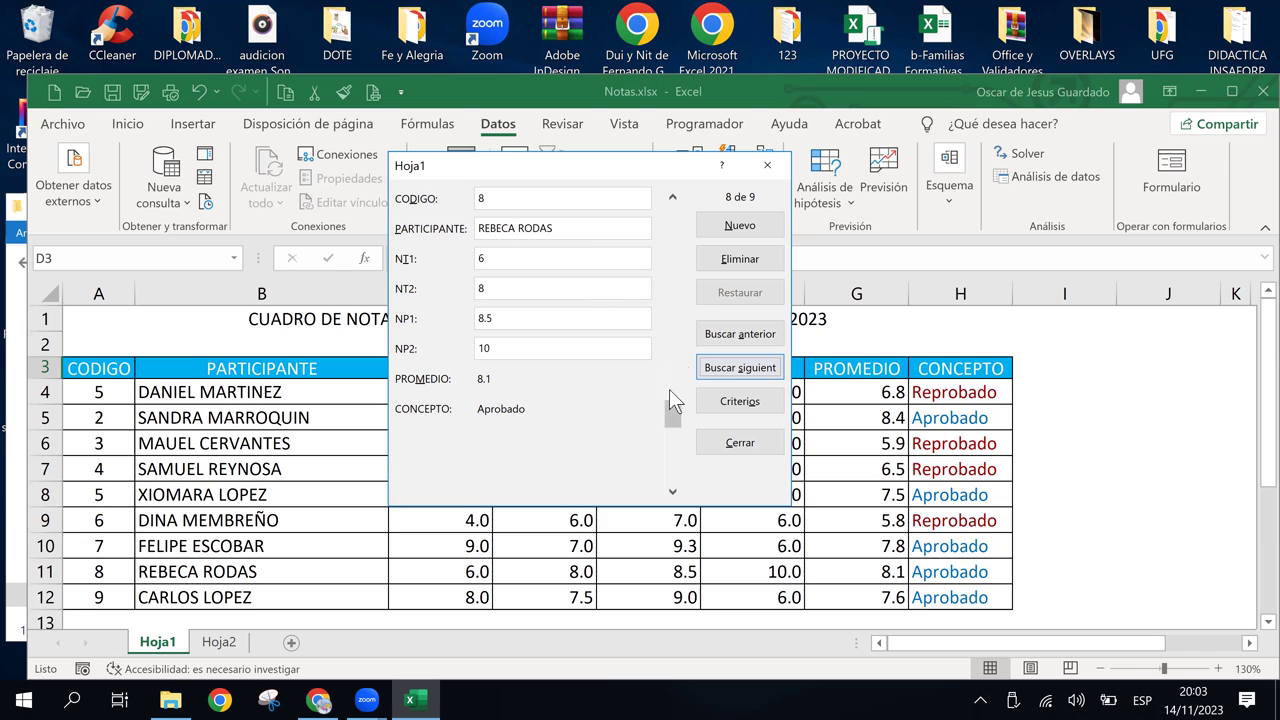
{"action": "left_click", "coordinate": [741, 404]}
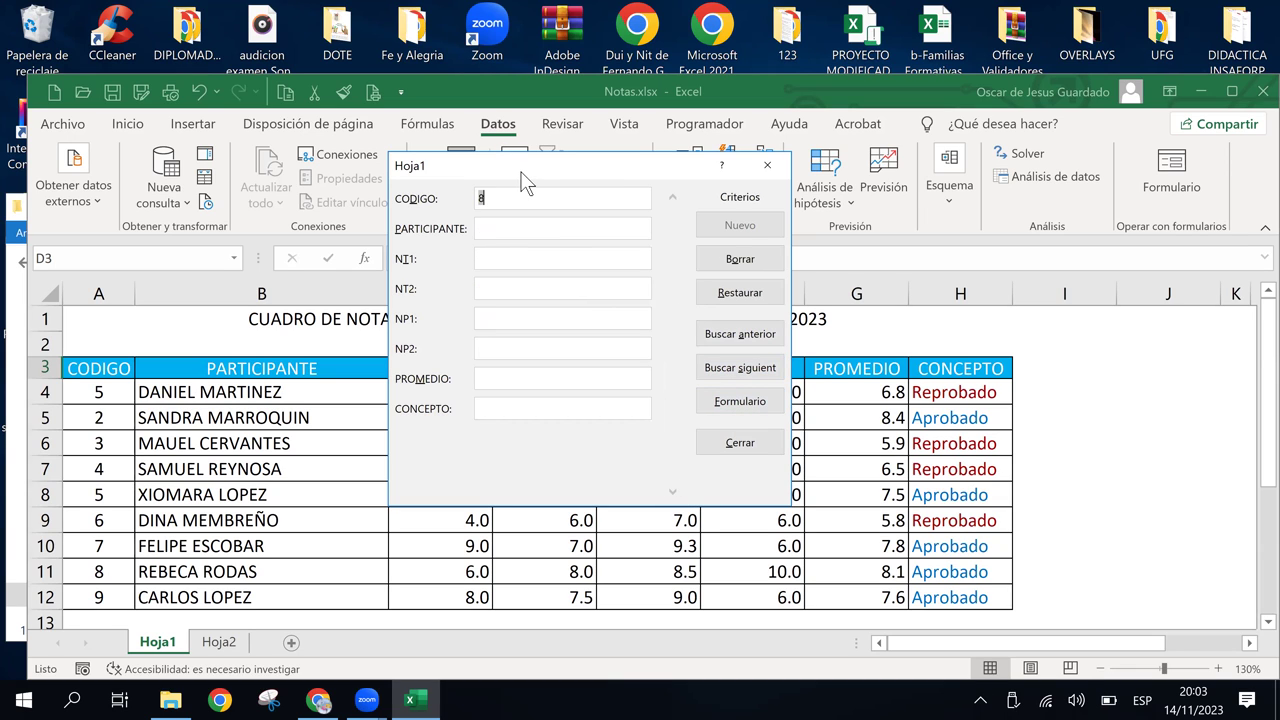
{"action": "type", "text": "3"}
{"action": "left_click", "coordinate": [753, 371]}
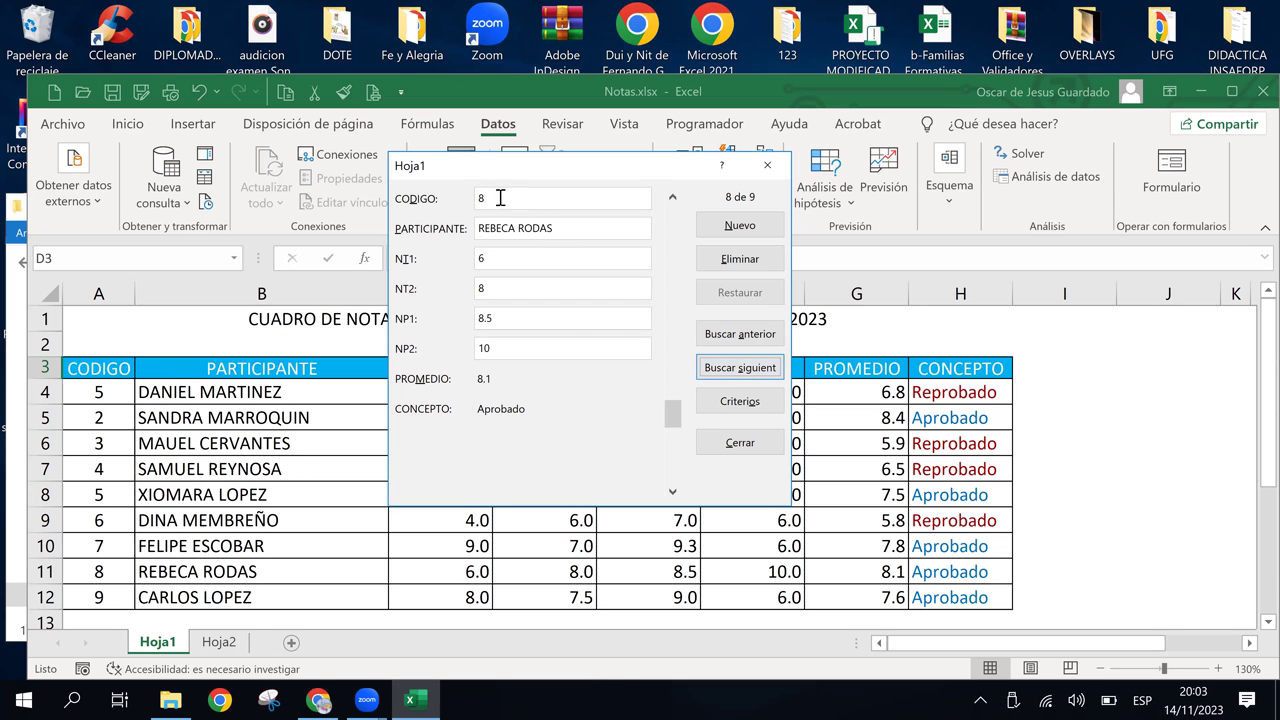
Change the found student's code from 8 to 3 and close the data form
{"action": "left_click_drag", "start_coordinate": [500, 197], "coordinate": [463, 200]}
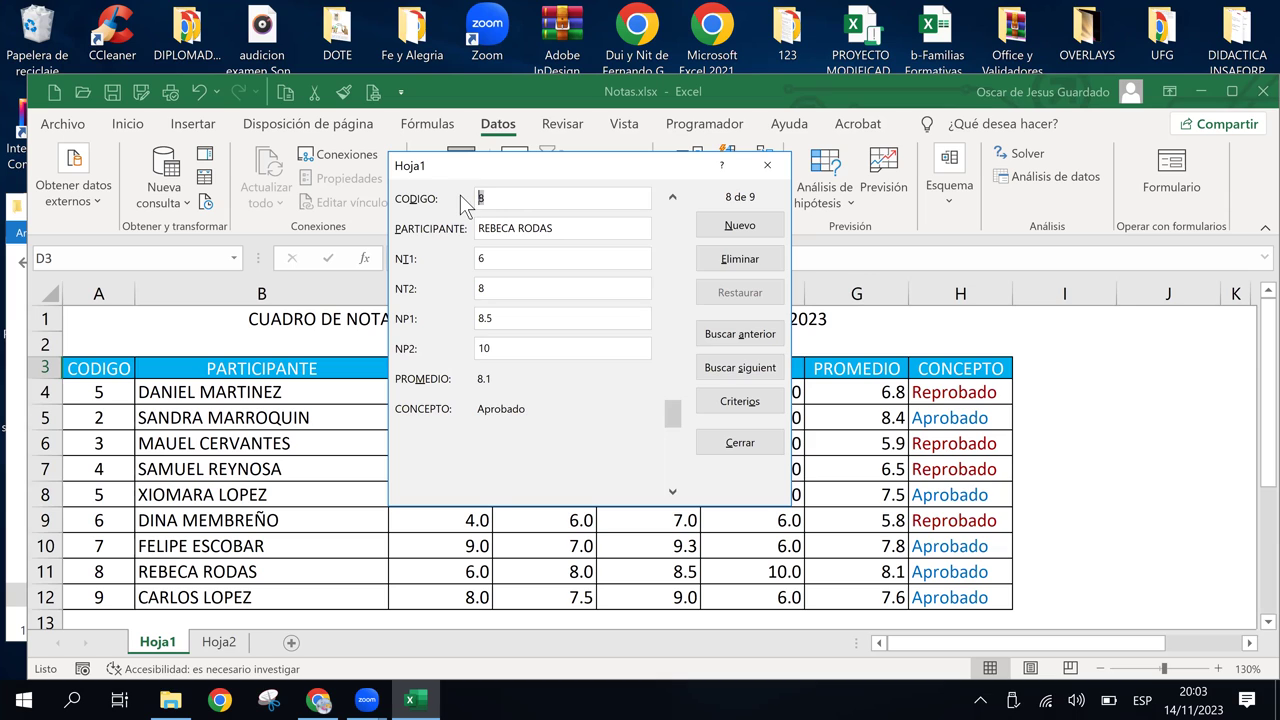
{"action": "type", "text": "3"}
{"action": "left_click", "coordinate": [735, 400]}
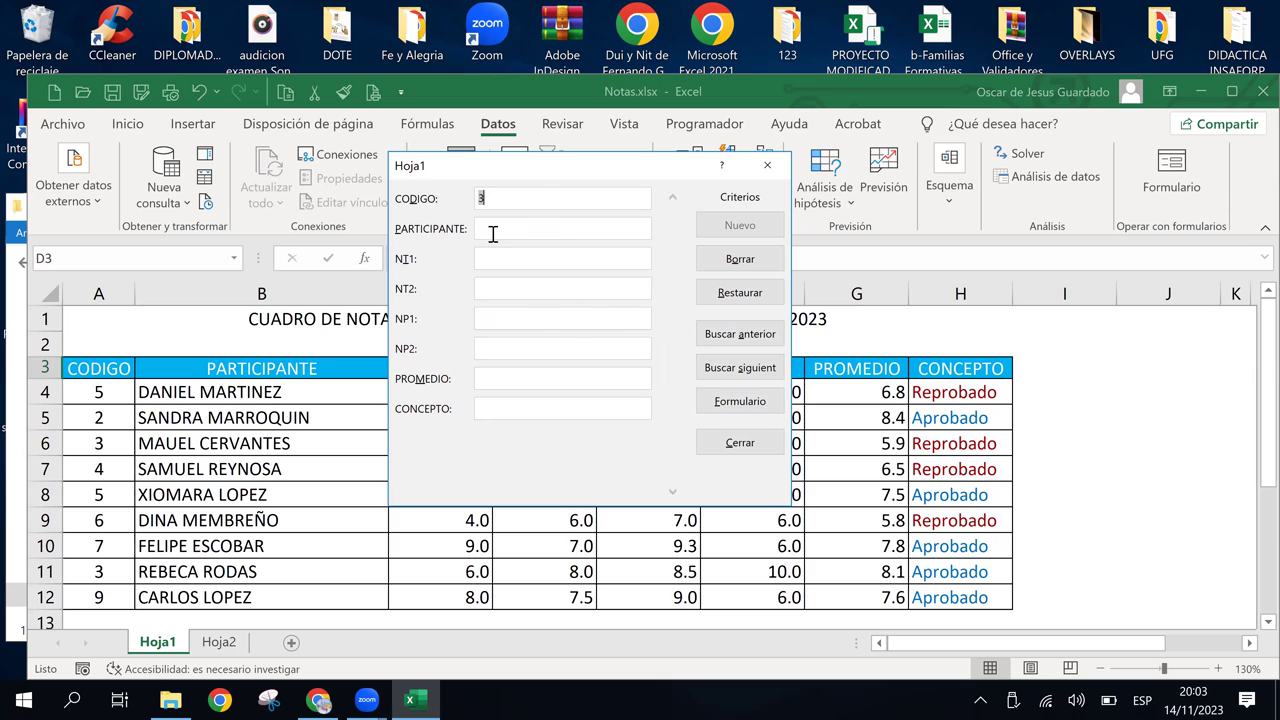
{"action": "left_click", "coordinate": [733, 369]}
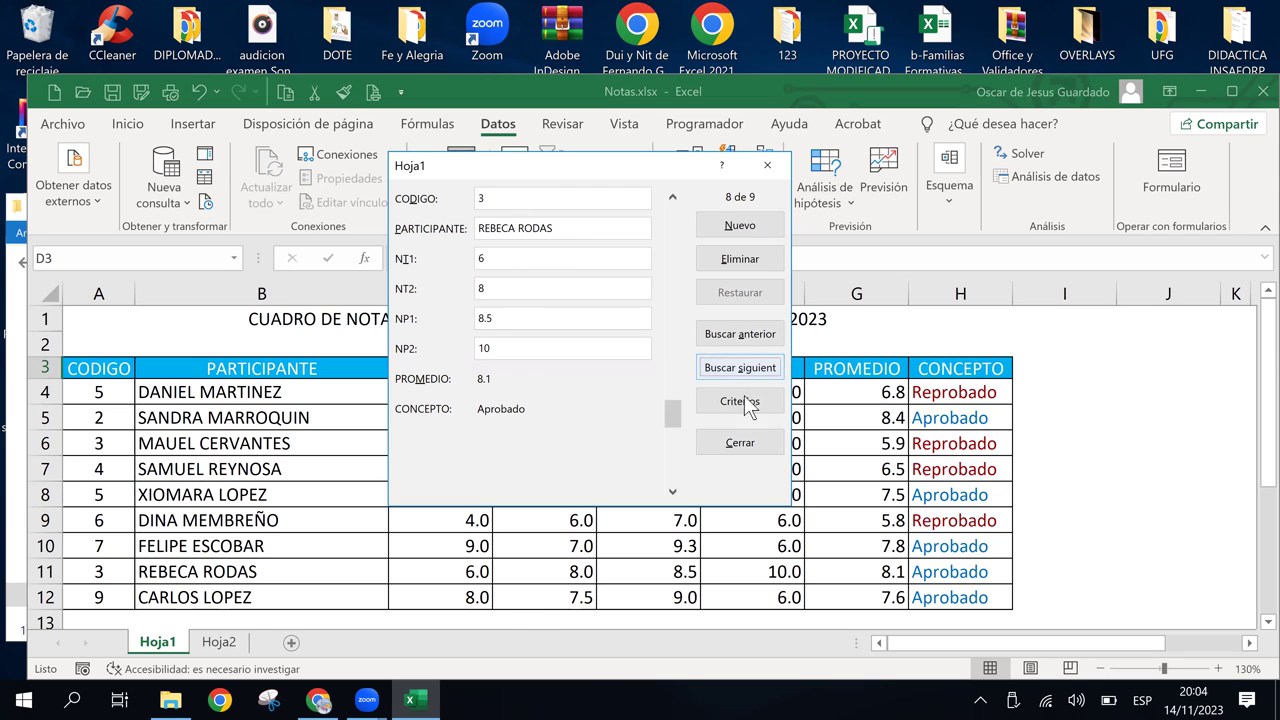
{"action": "left_click", "coordinate": [739, 441]}
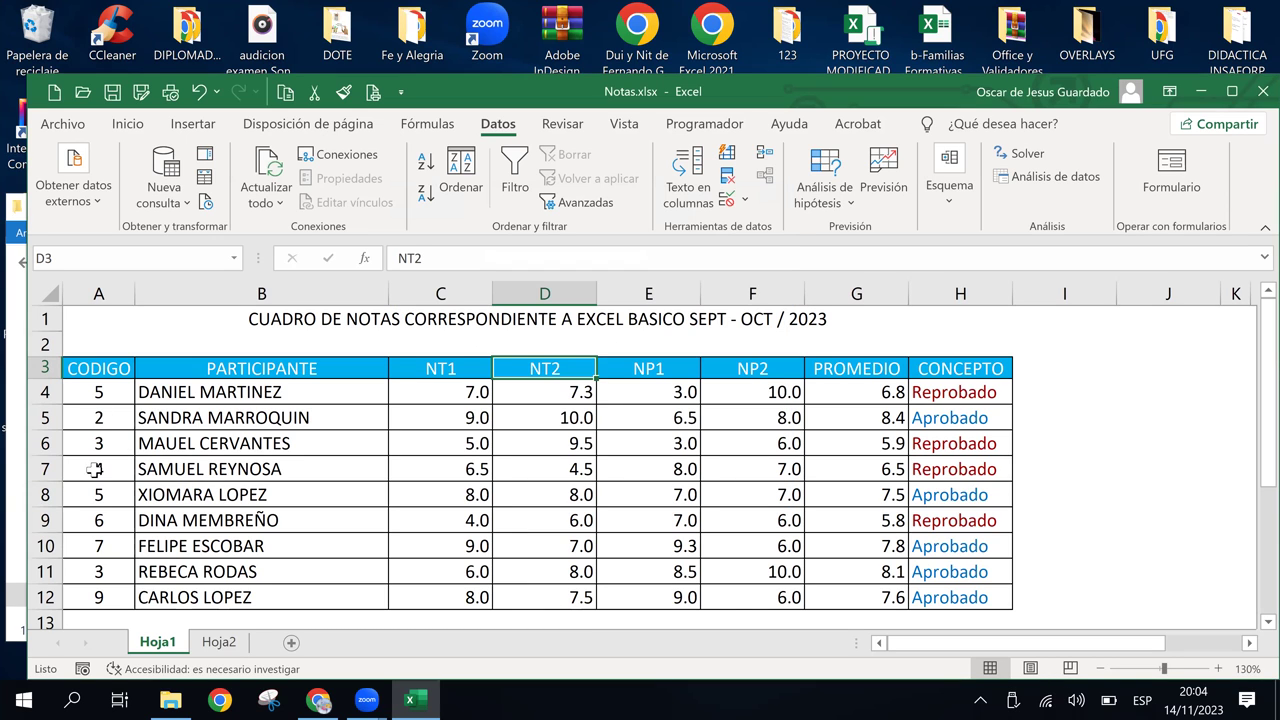
Restore the code in cell A11 to 8 for the row-11 student
{"action": "left_click", "coordinate": [100, 573]}
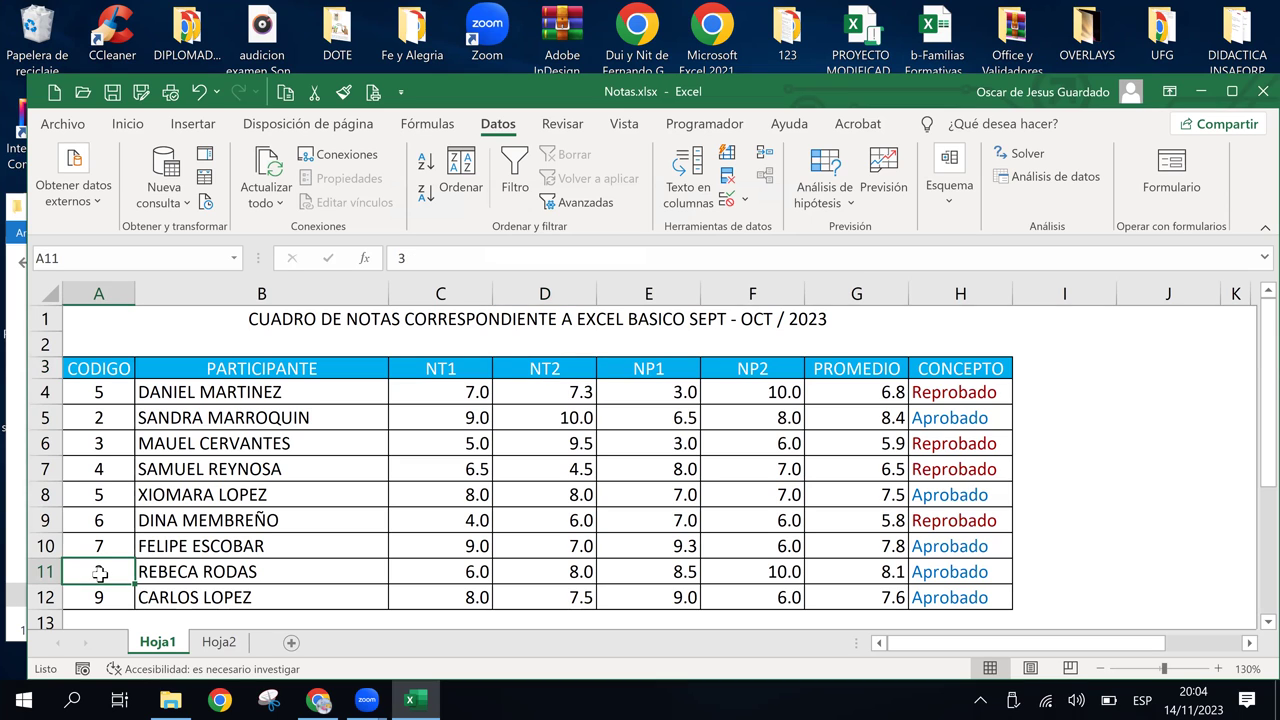
{"action": "type", "text": "8"}
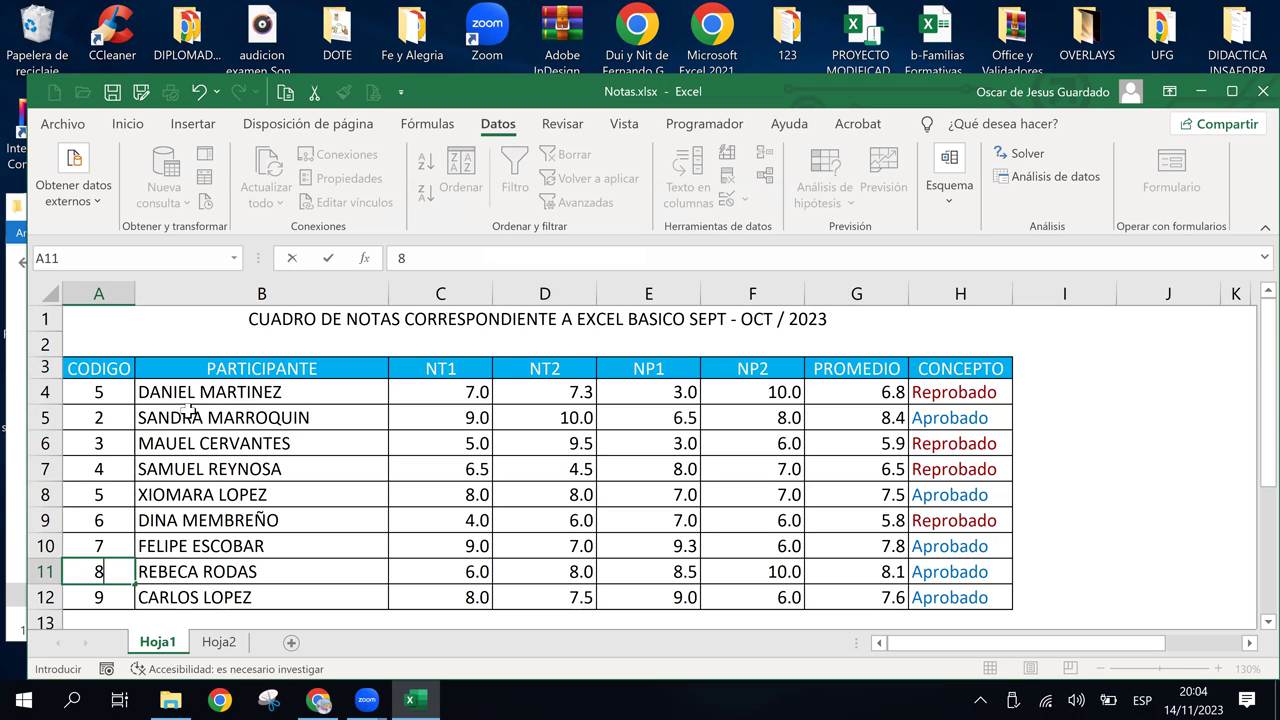
{"action": "left_click", "coordinate": [207, 518]}
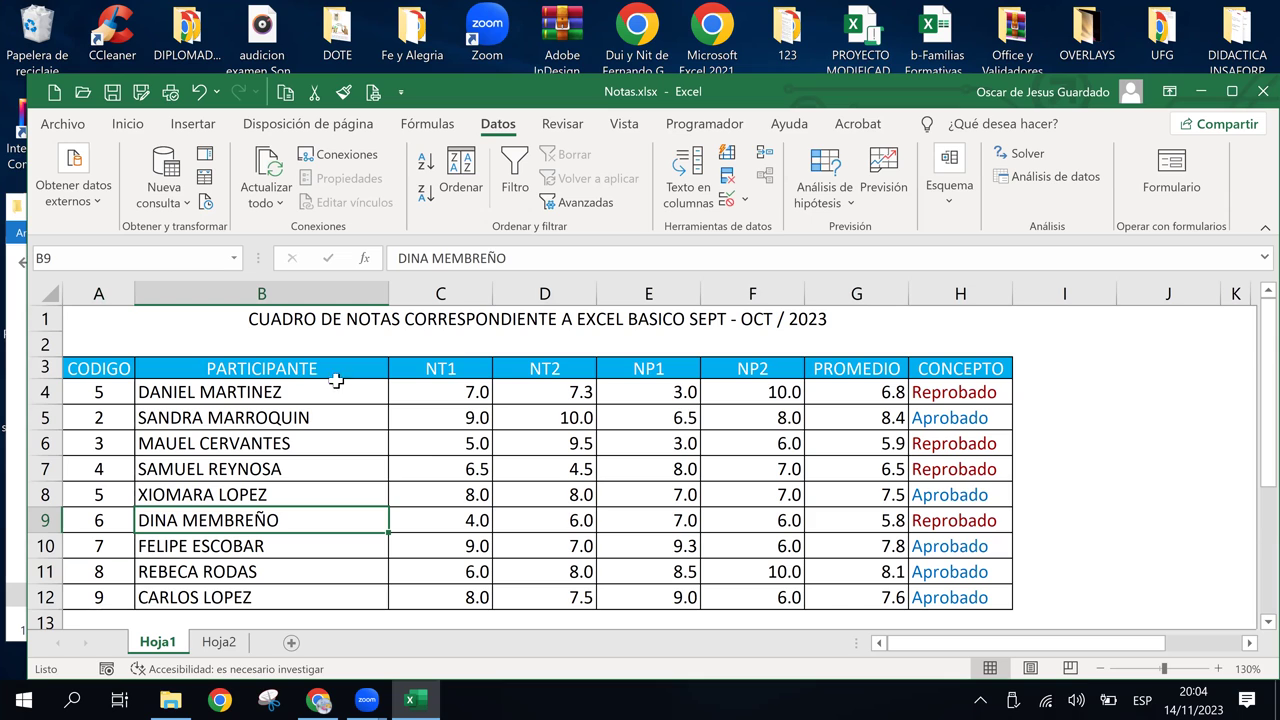
Search the grades data form by criteria for code 3, then close and reopen the form
{"action": "left_click", "coordinate": [355, 372]}
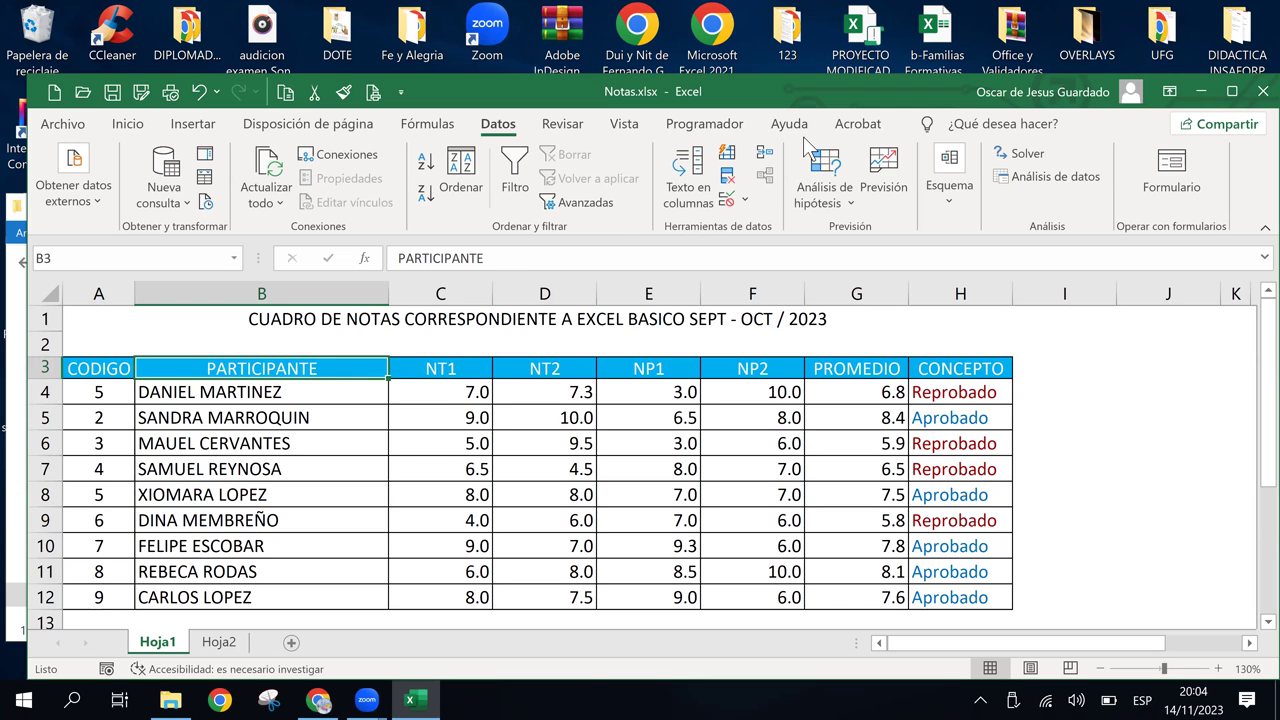
{"action": "left_click", "coordinate": [1168, 185]}
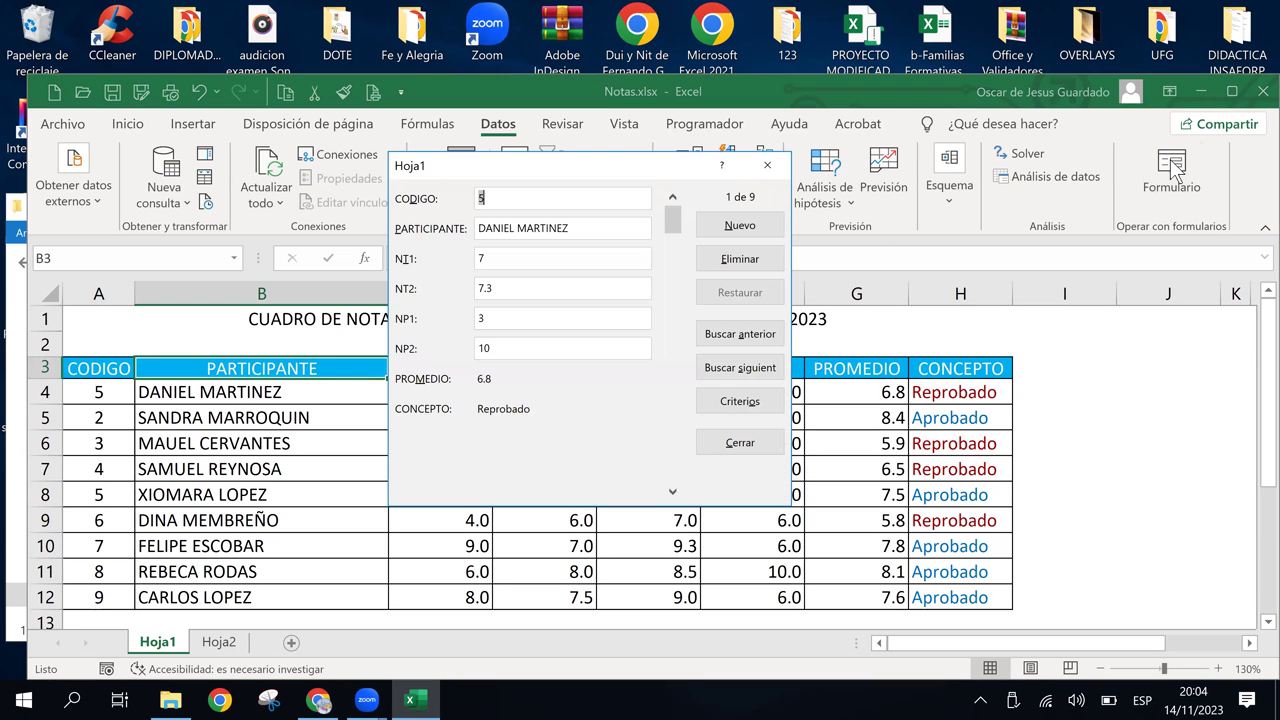
{"action": "type", "text": "3"}
{"action": "key", "text": "alt+r"}
{"action": "left_click", "coordinate": [747, 400]}
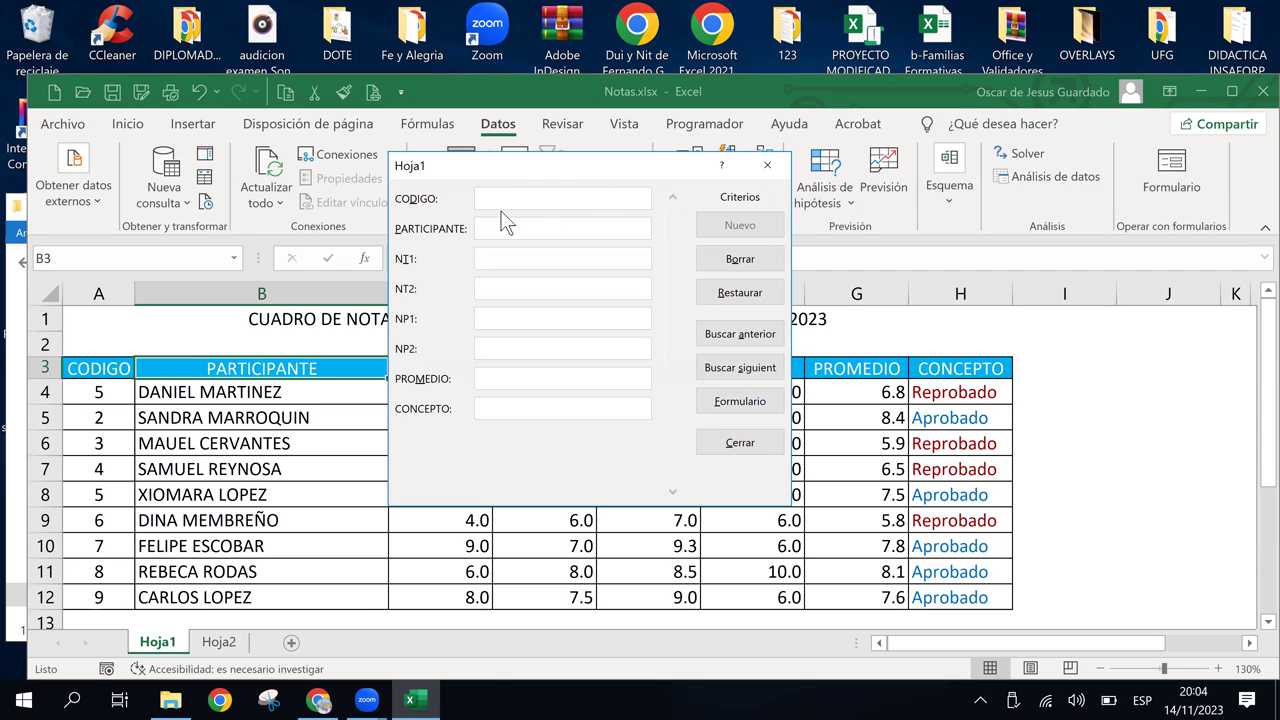
{"action": "left_click", "coordinate": [747, 368]}
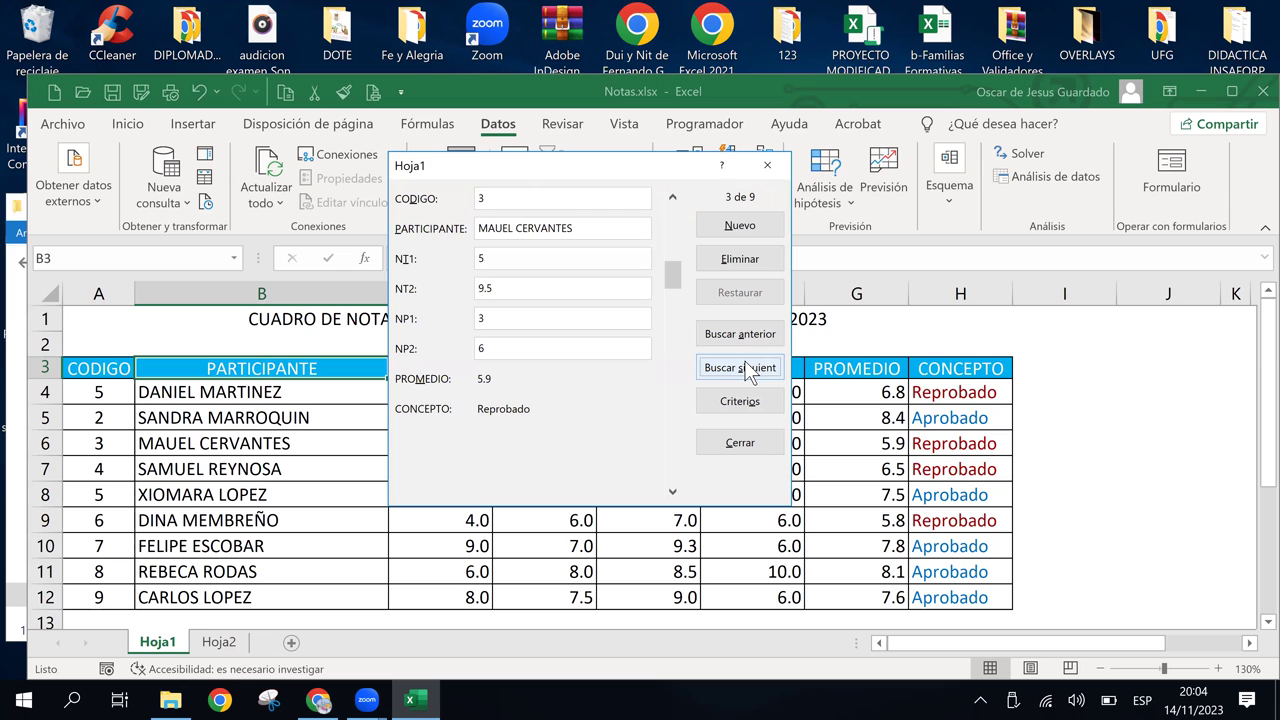
{"action": "key", "text": "Escape"}
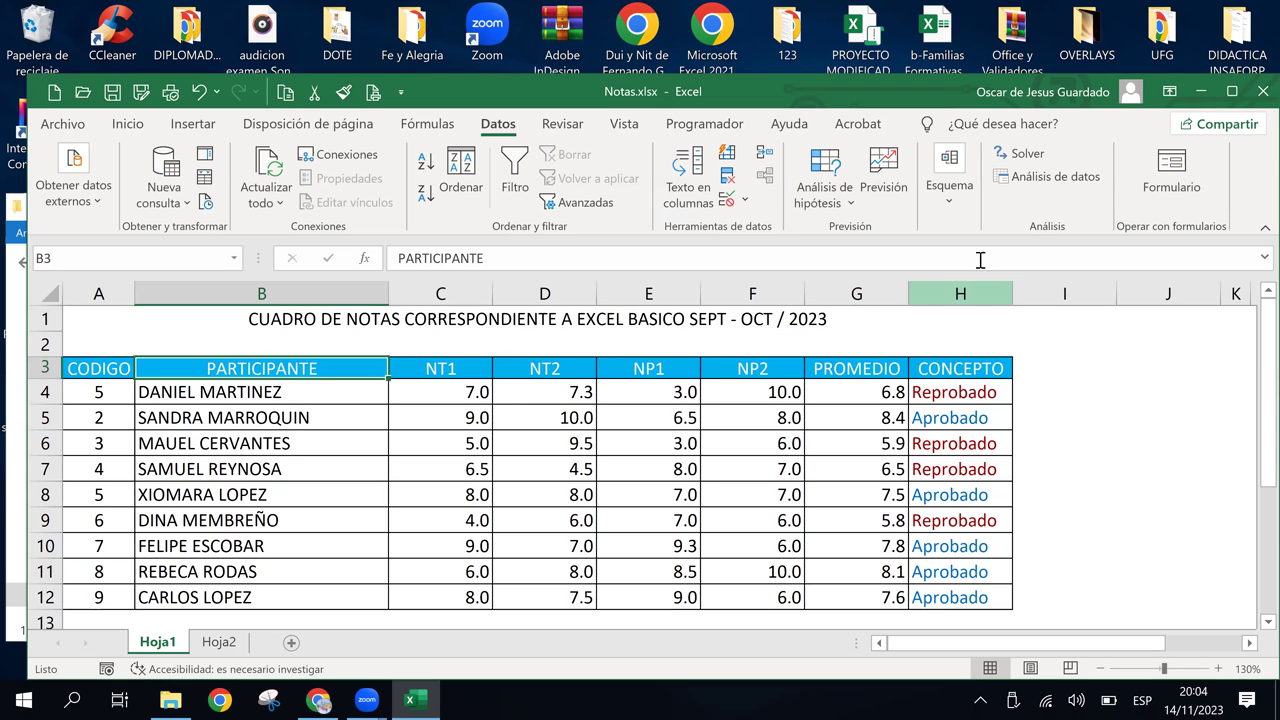
{"action": "left_click", "coordinate": [1166, 182]}
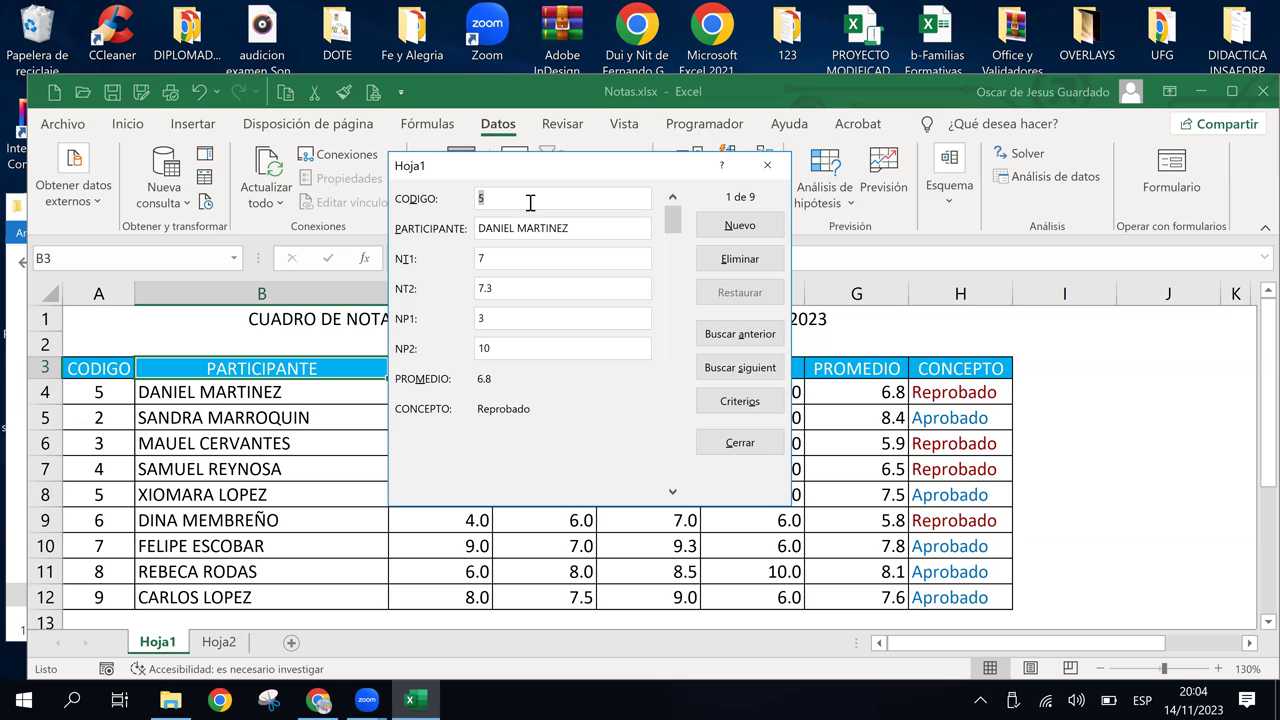
Look up the records with codes 7 and 9, then request deletion of the code-9 record
{"action": "left_click", "coordinate": [740, 402]}
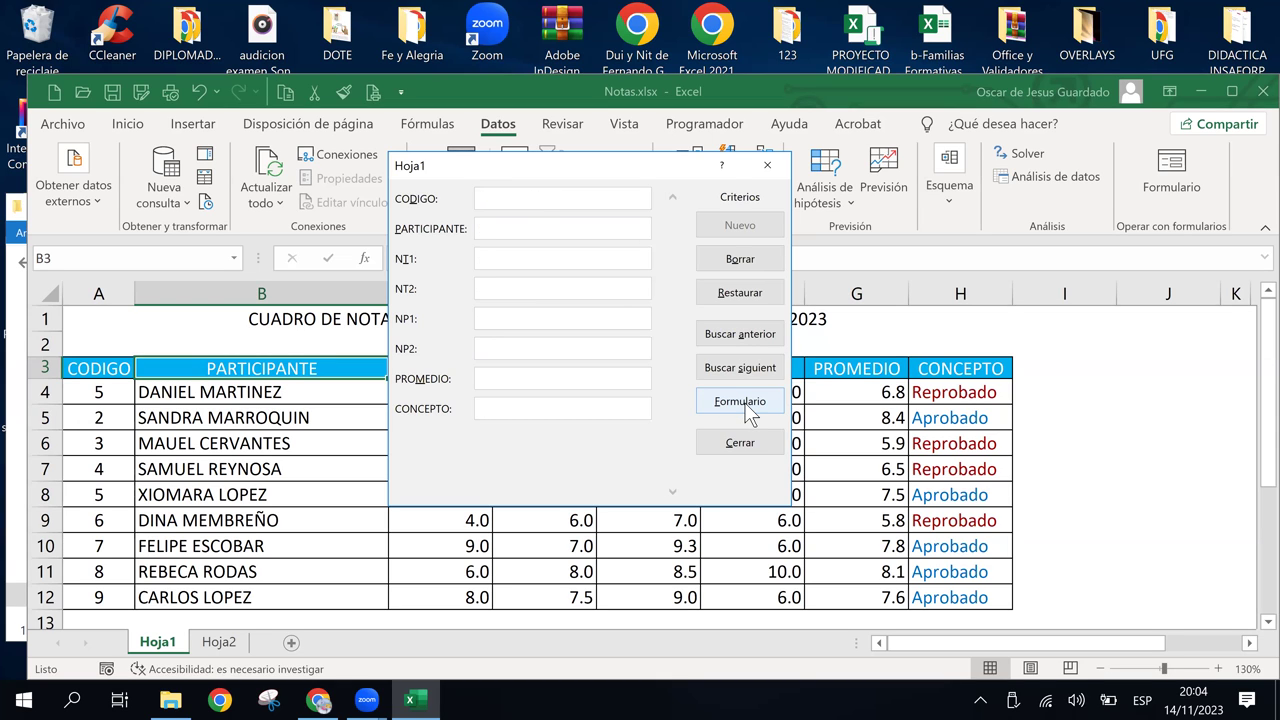
{"action": "type", "text": "7"}
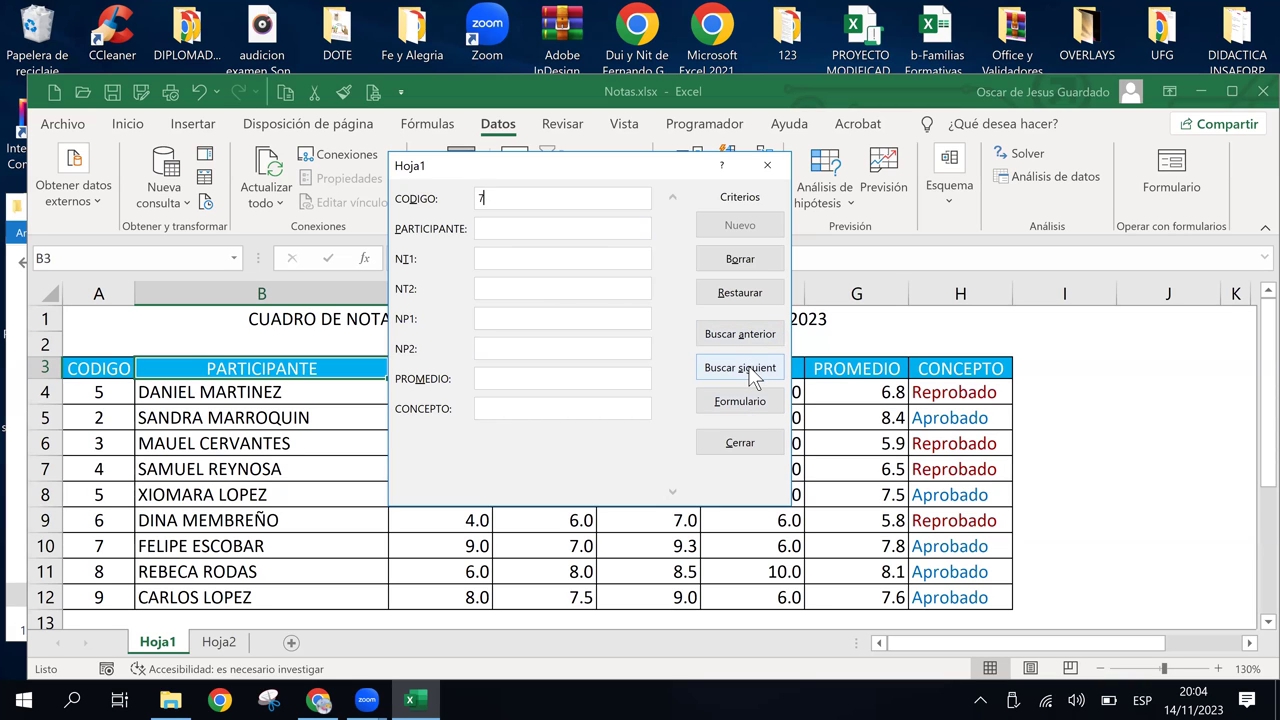
{"action": "left_click", "coordinate": [752, 377]}
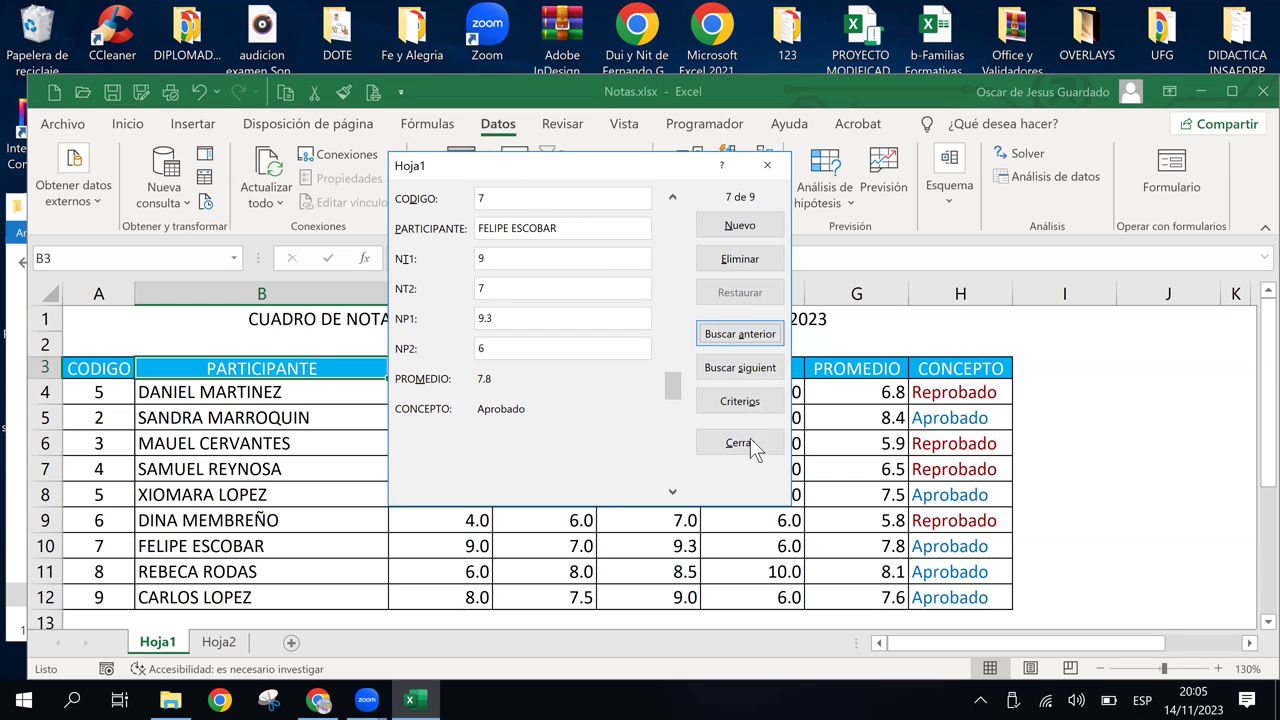
{"action": "left_click", "coordinate": [735, 403]}
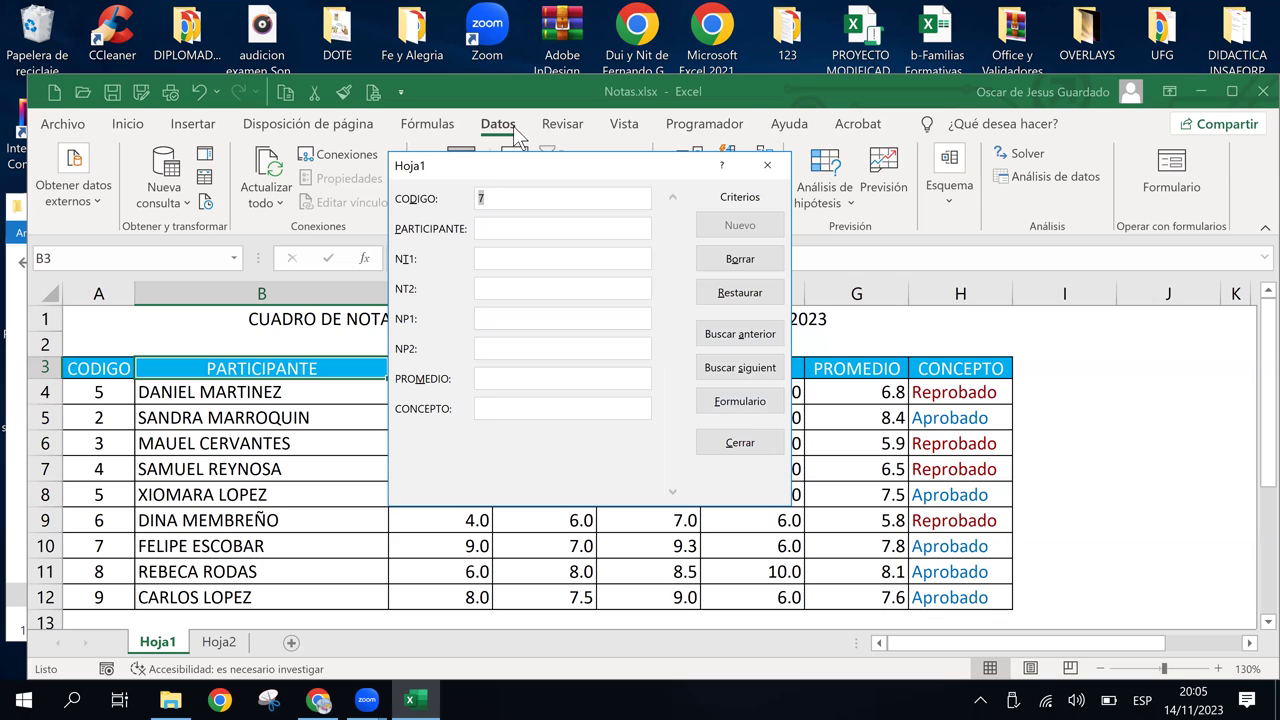
{"action": "type", "text": "9"}
{"action": "left_click", "coordinate": [729, 371]}
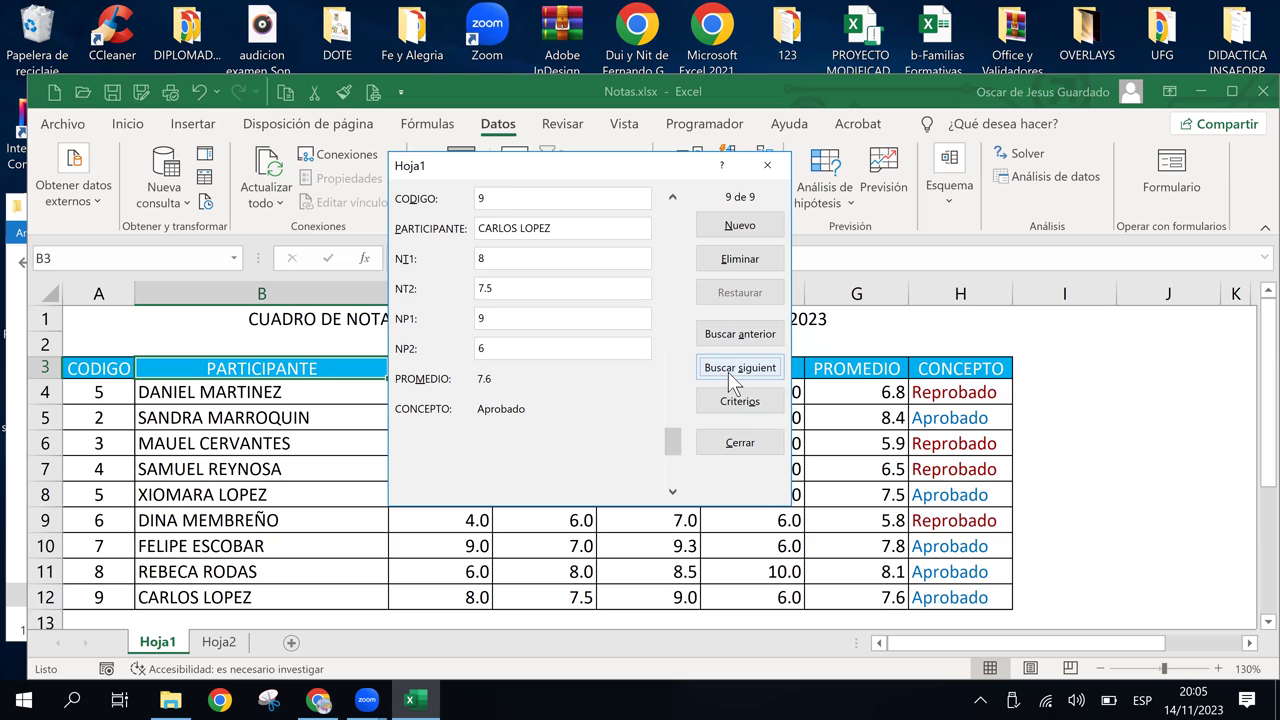
{"action": "left_click", "coordinate": [728, 260]}
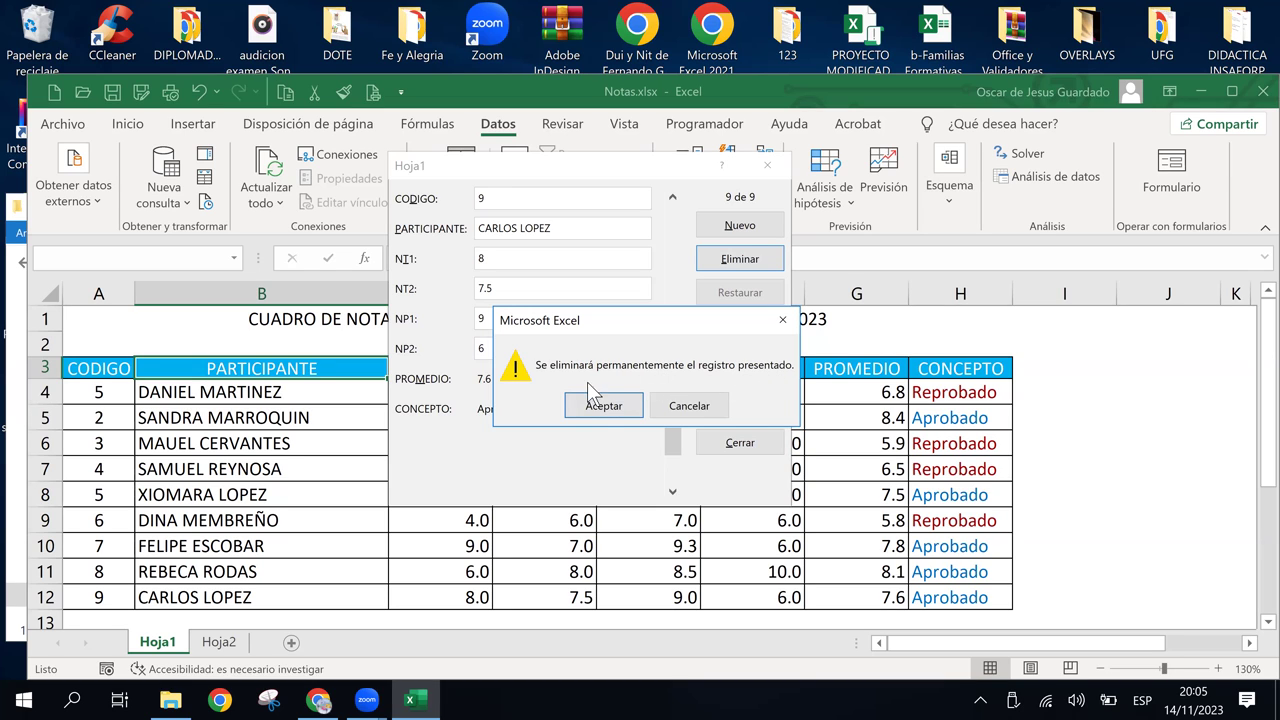
Confirm permanent deletion of the code-9 record and close the data form
{"action": "left_click", "coordinate": [597, 414]}
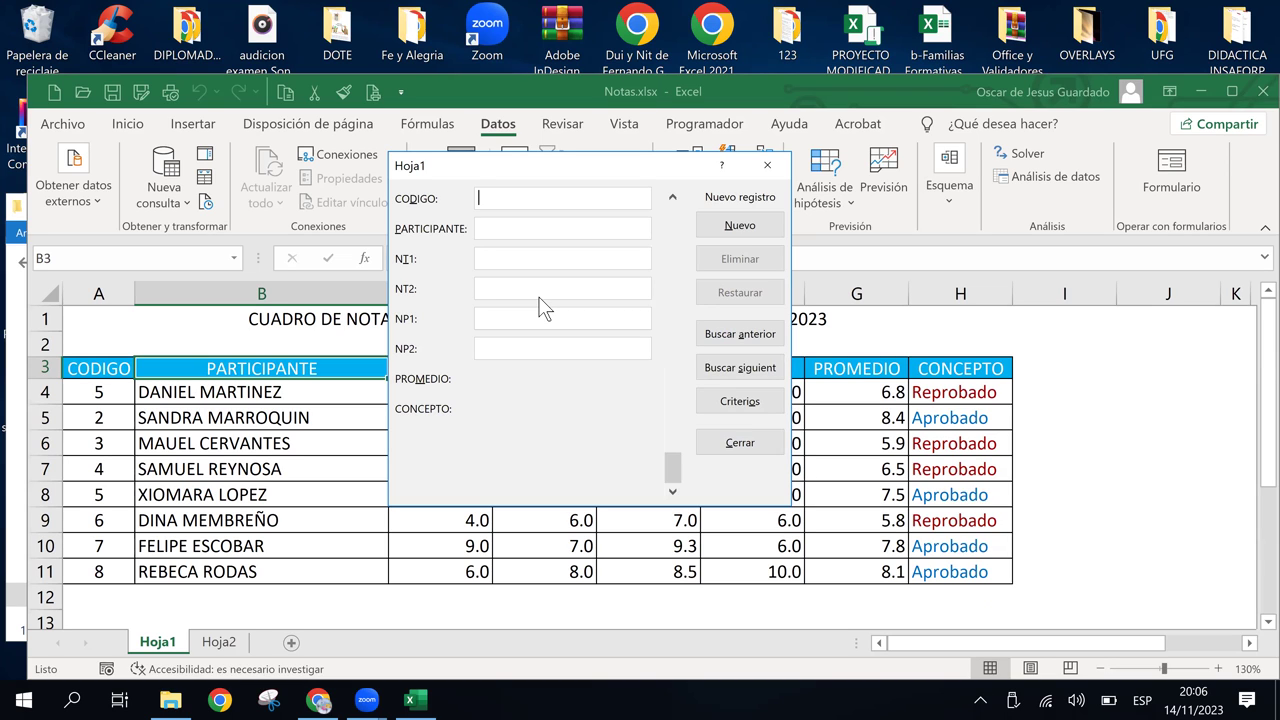
{"action": "left_click", "coordinate": [770, 165]}
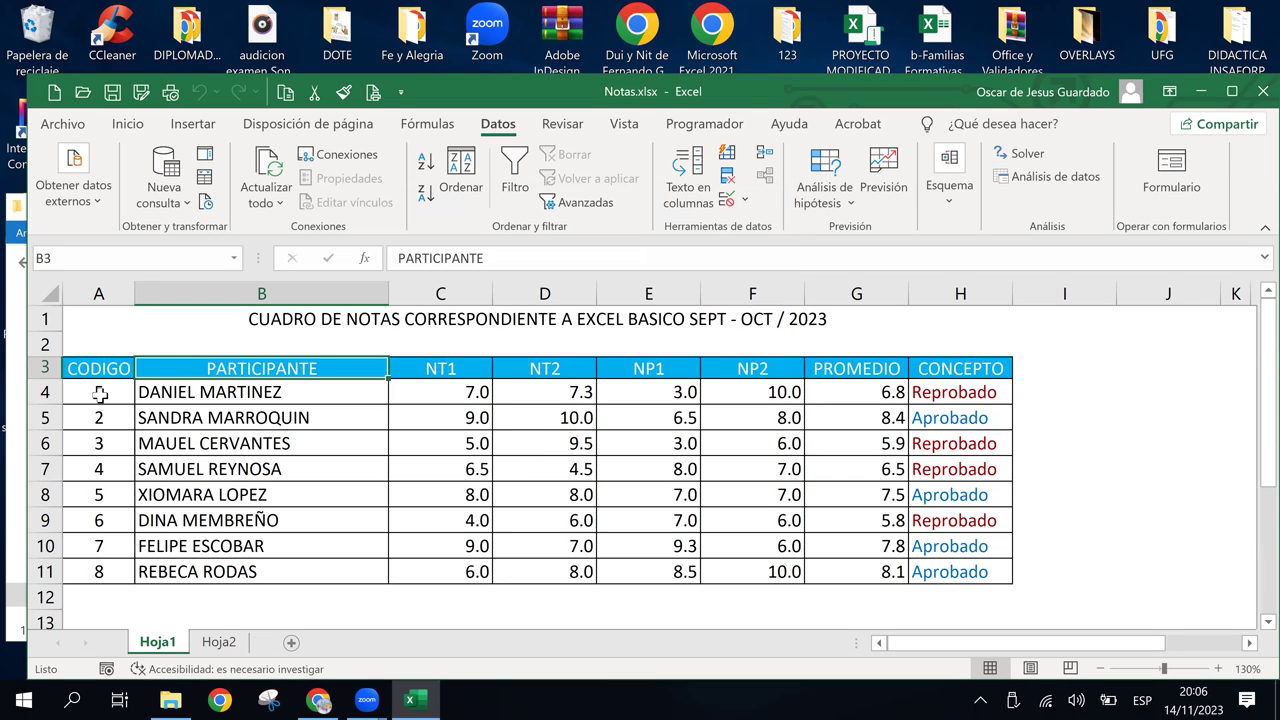
Set cell A4's code to 1 so CODIGO runs 1 through 8
{"action": "left_click", "coordinate": [101, 393]}
{"action": "key", "text": "BackSpace"}
{"action": "key", "text": "Return"}
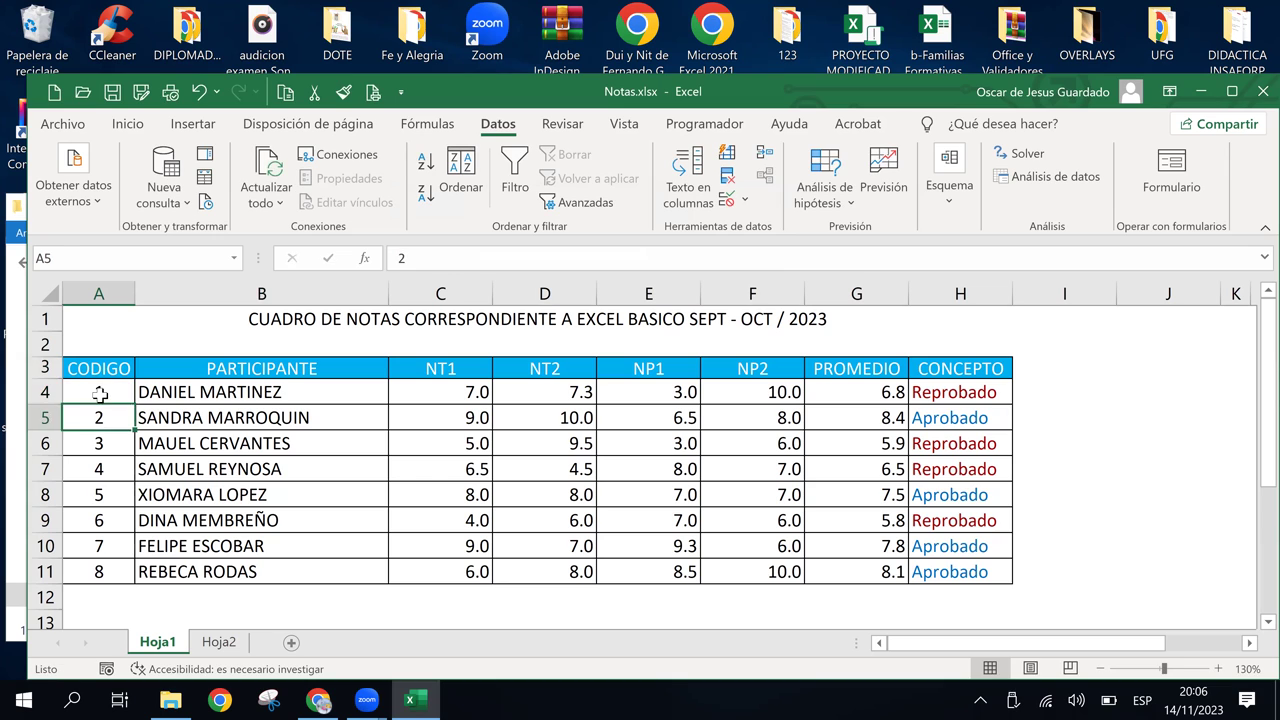
{"action": "key", "text": "Up"}
{"action": "key", "text": "Up"}
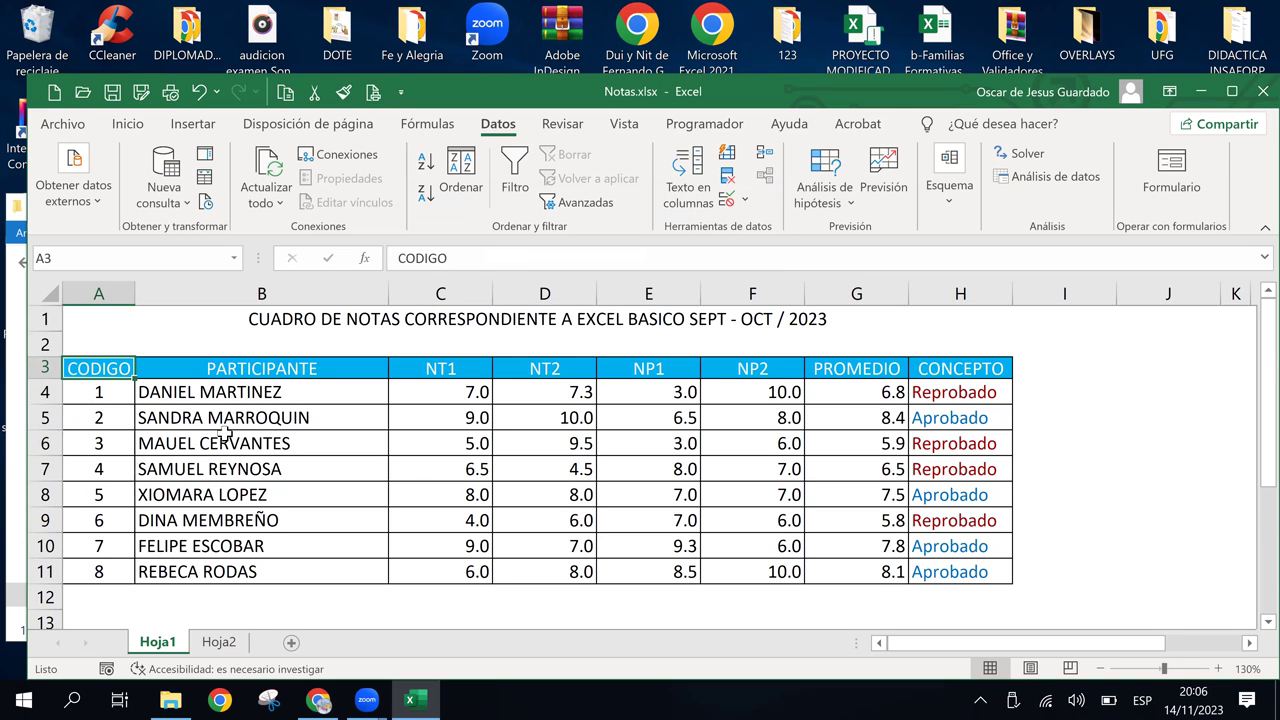
{"action": "left_click", "coordinate": [222, 440]}
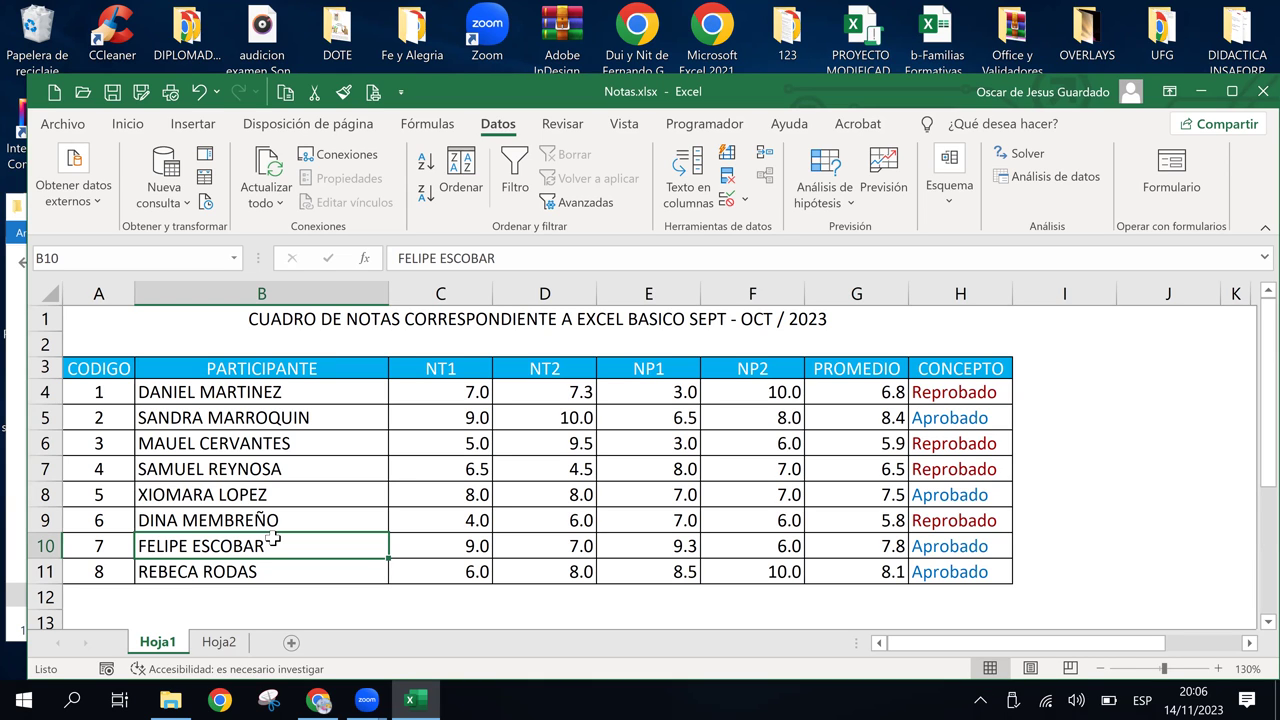
Open the data form on the eight-student table, advance to record 2, and dismiss the Windows update popup
{"action": "left_click", "coordinate": [1175, 180]}
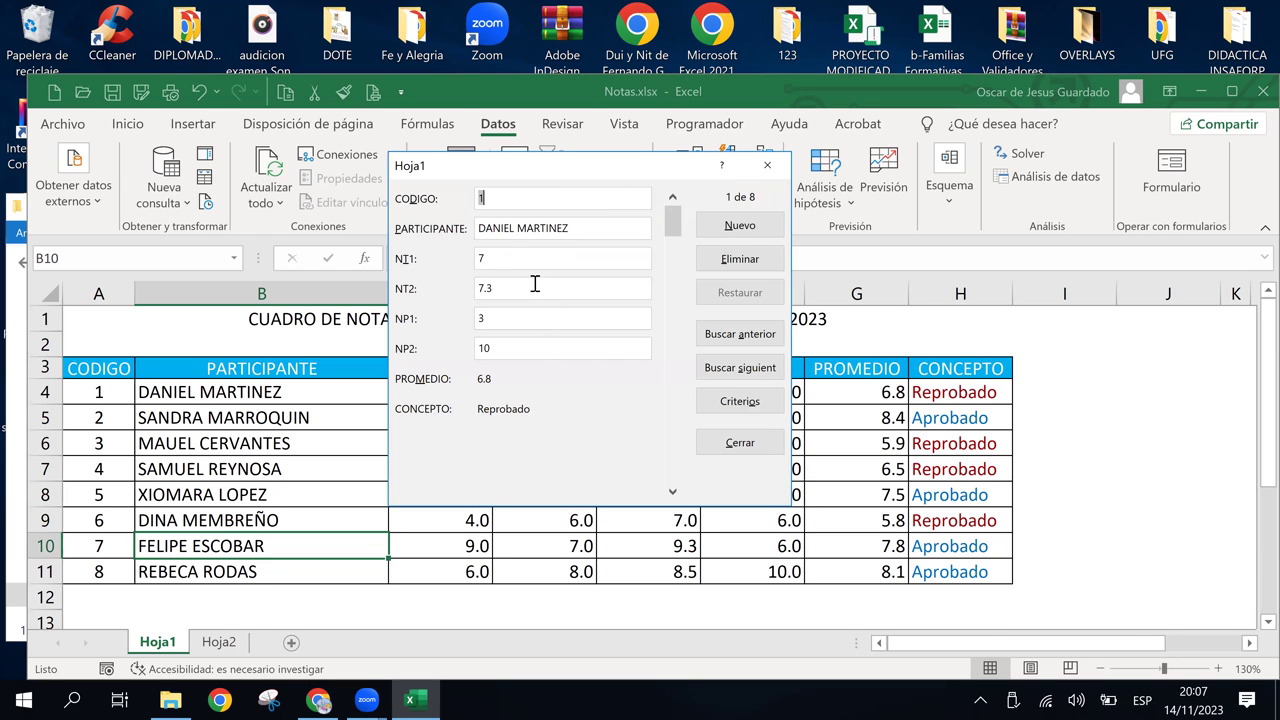
{"action": "type", "text": "5"}
{"action": "left_click", "coordinate": [745, 372]}
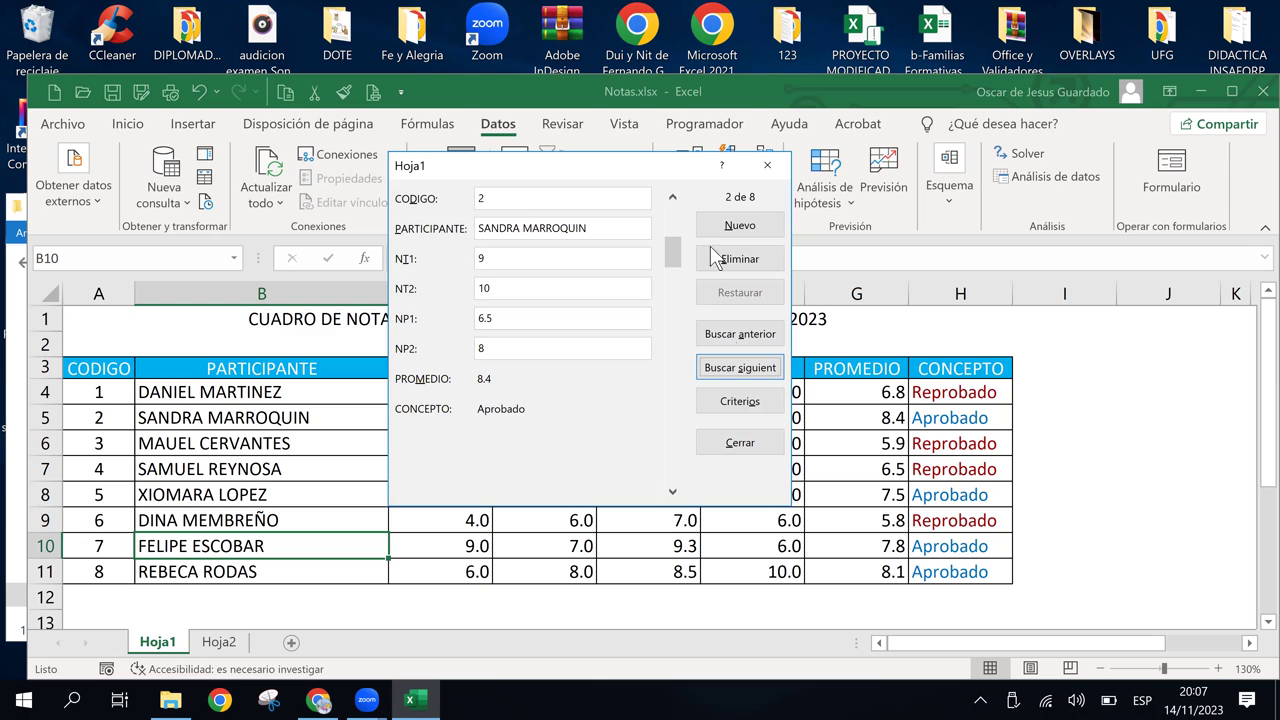
{"action": "left_click", "coordinate": [498, 202]}
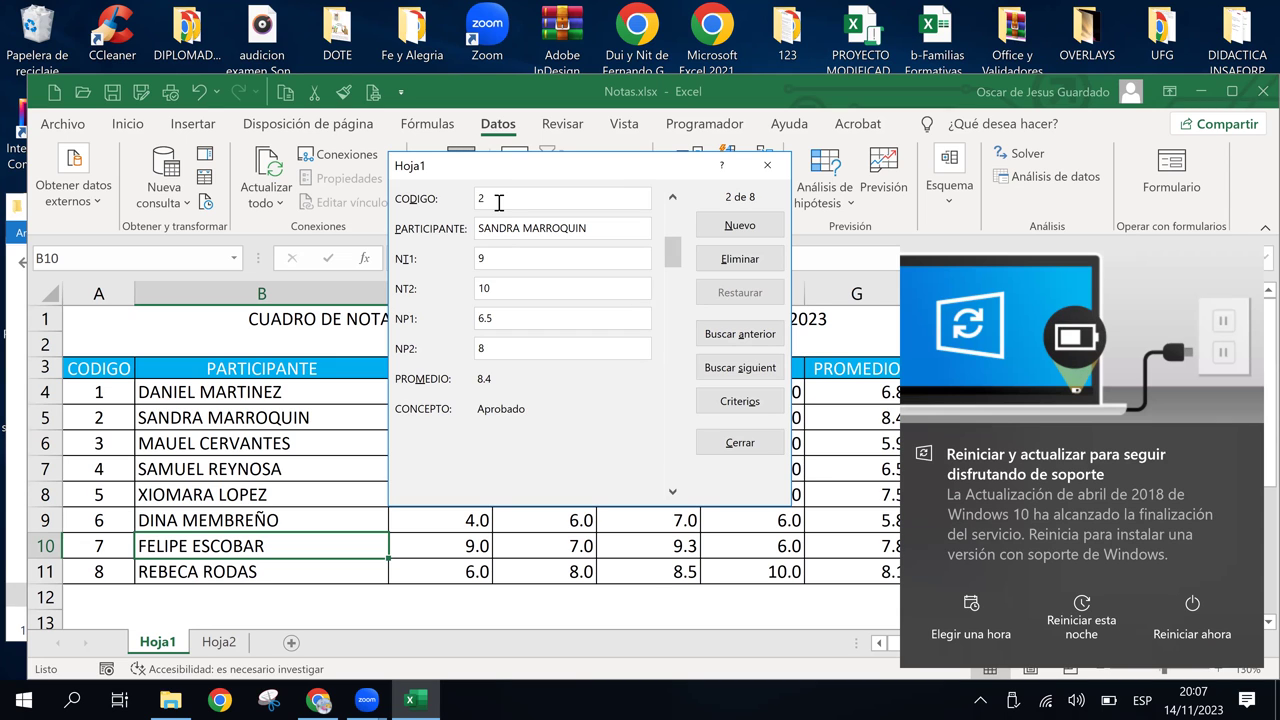
{"action": "left_click", "coordinate": [1090, 610]}
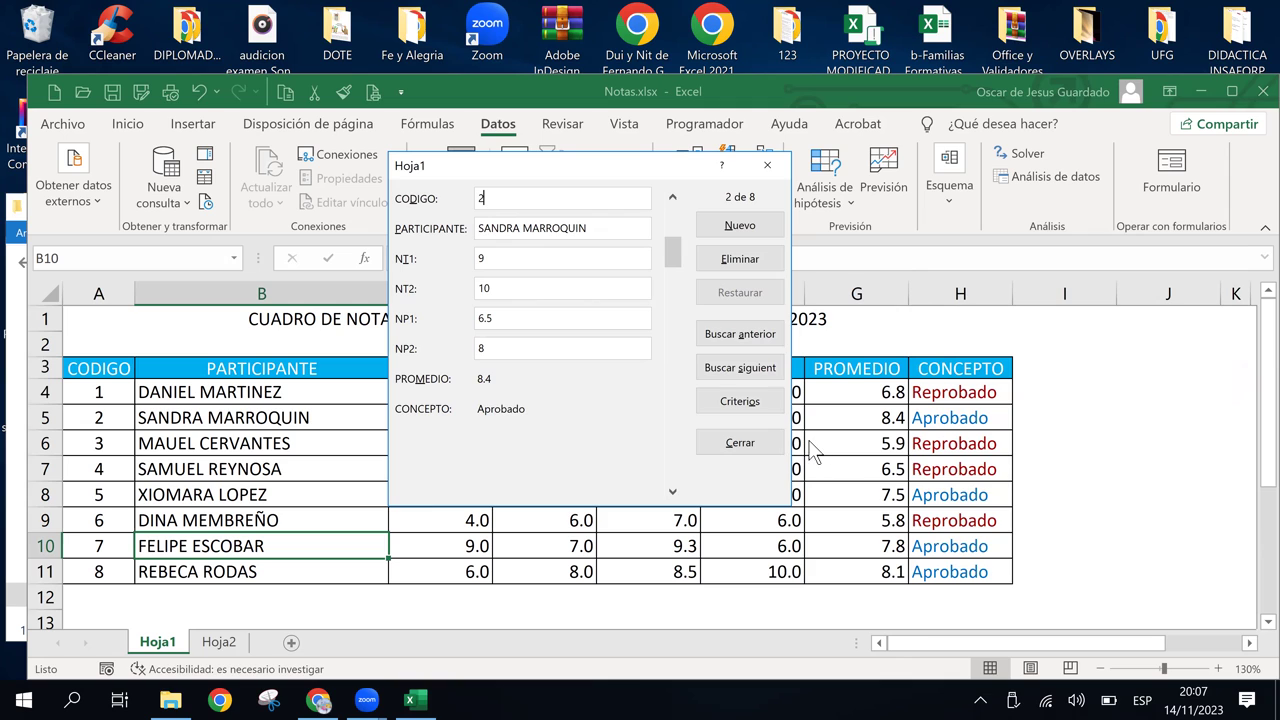
Search the data form by criteria for CODIGO 6, reaching record 6 of 8
{"action": "left_click", "coordinate": [741, 402]}
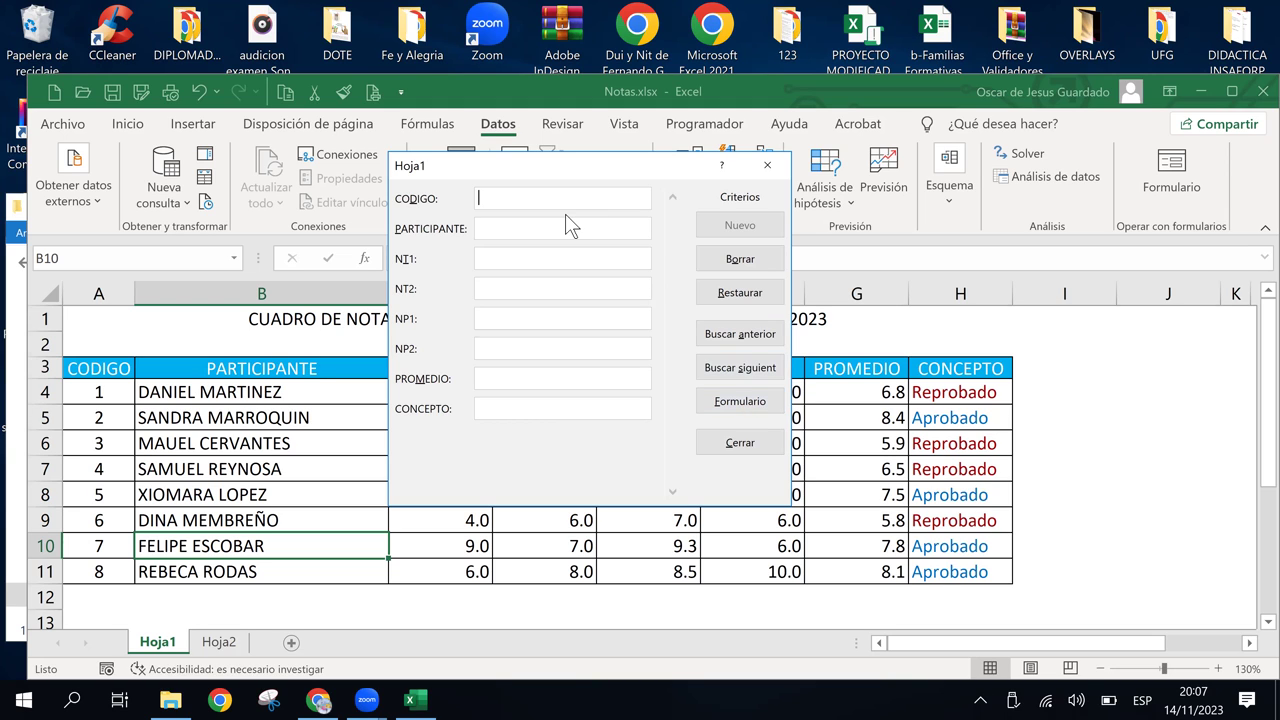
{"action": "type", "text": "6"}
{"action": "left_click", "coordinate": [740, 367]}
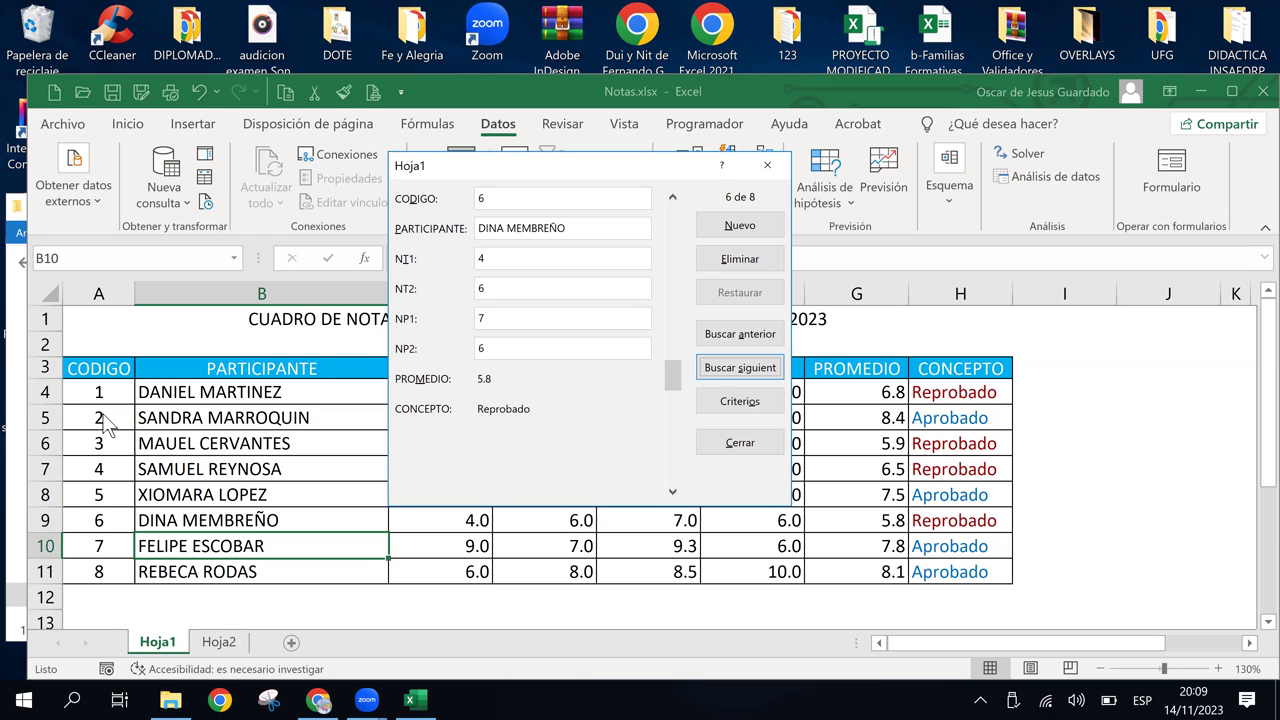
Close the form, set cell A5 to code 3, and reopen the data form at record 2
{"action": "left_click", "coordinate": [752, 446]}
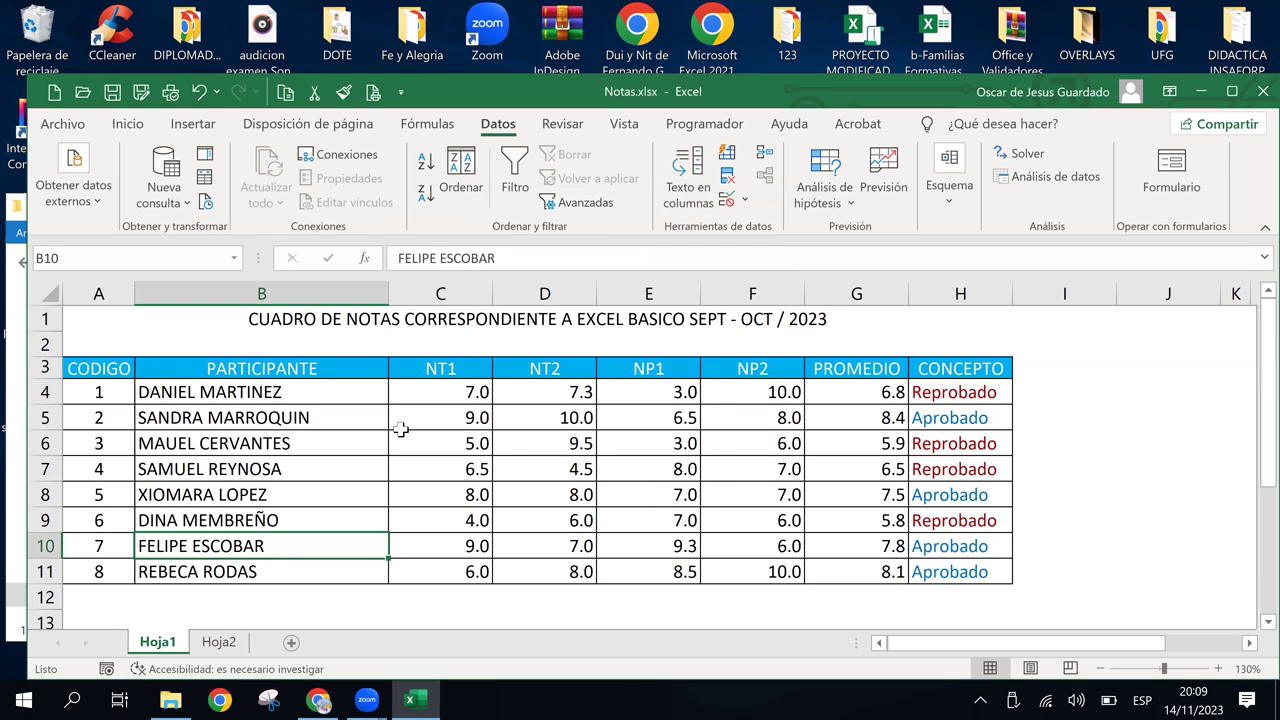
{"action": "left_click", "coordinate": [111, 417]}
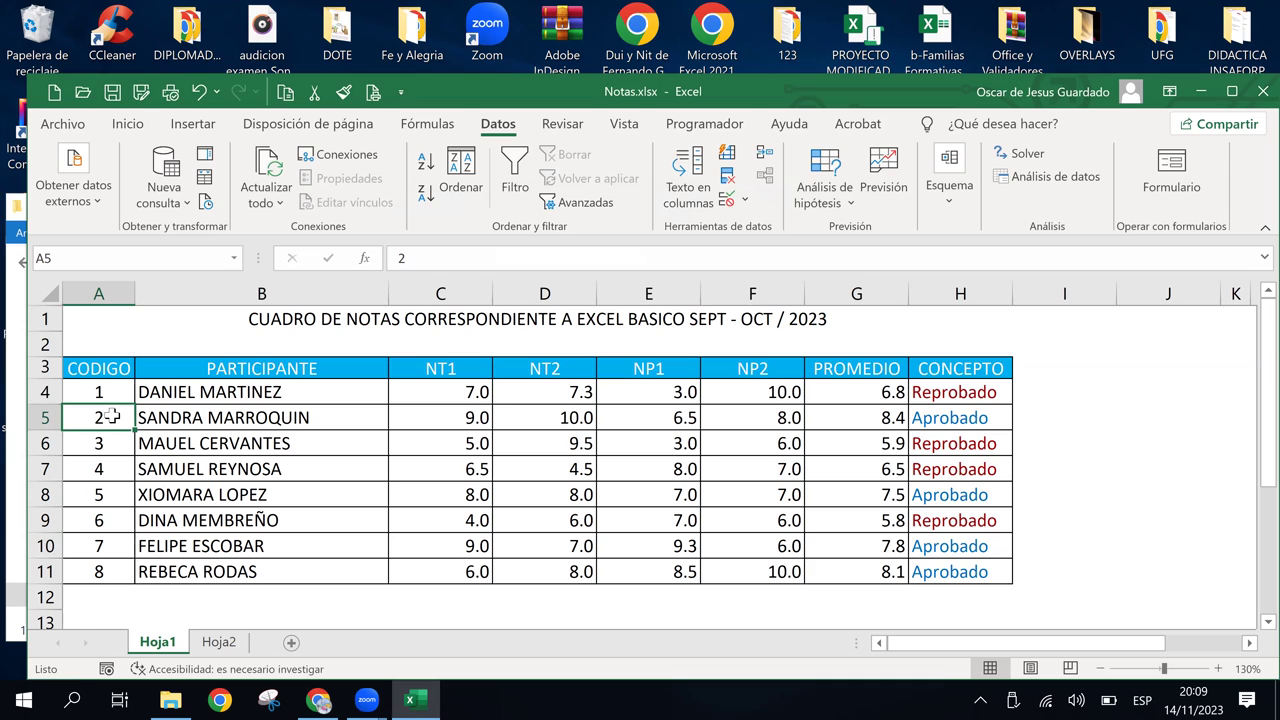
{"action": "type", "text": "3"}
{"action": "key", "text": "Return"}
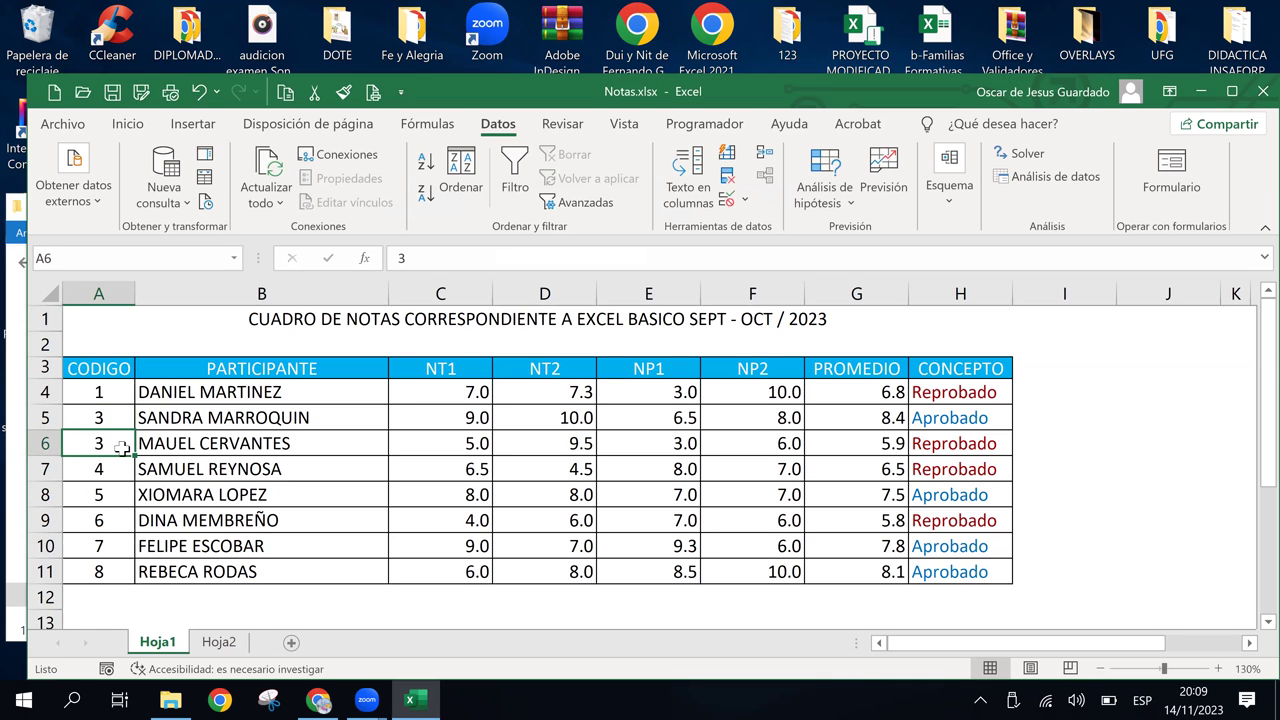
{"action": "left_click", "coordinate": [107, 415]}
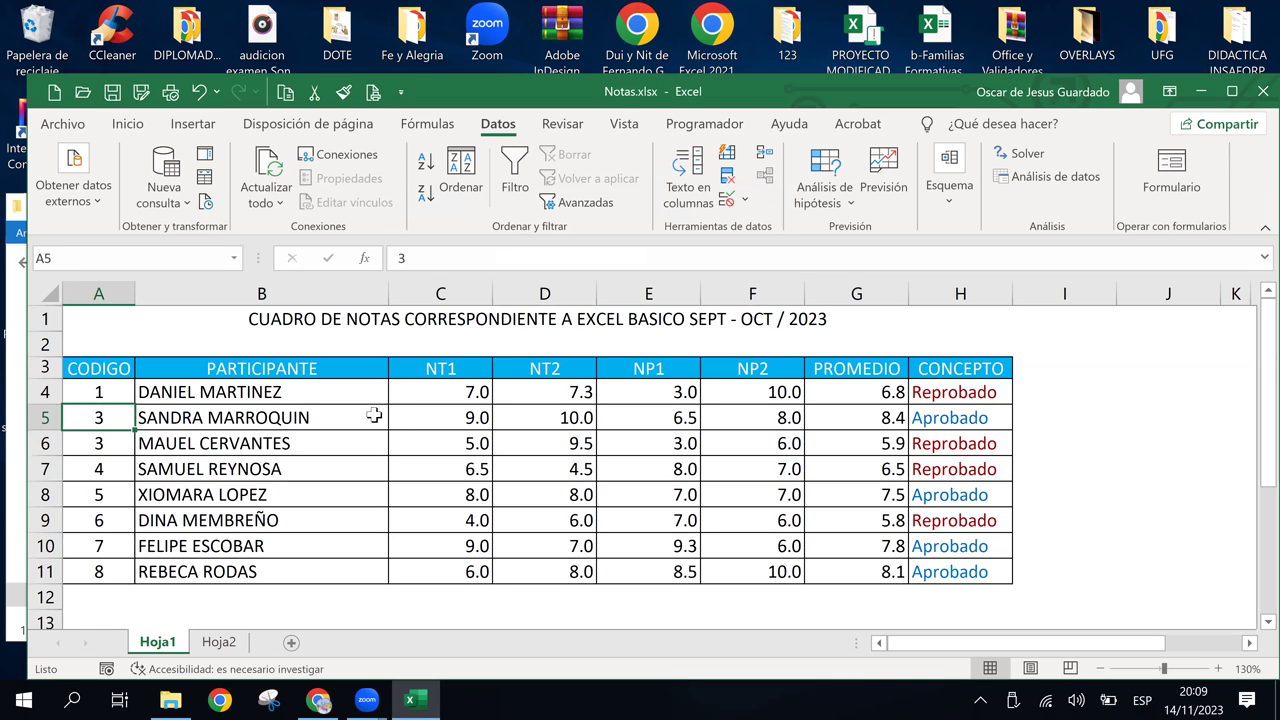
{"action": "left_click", "coordinate": [1170, 180]}
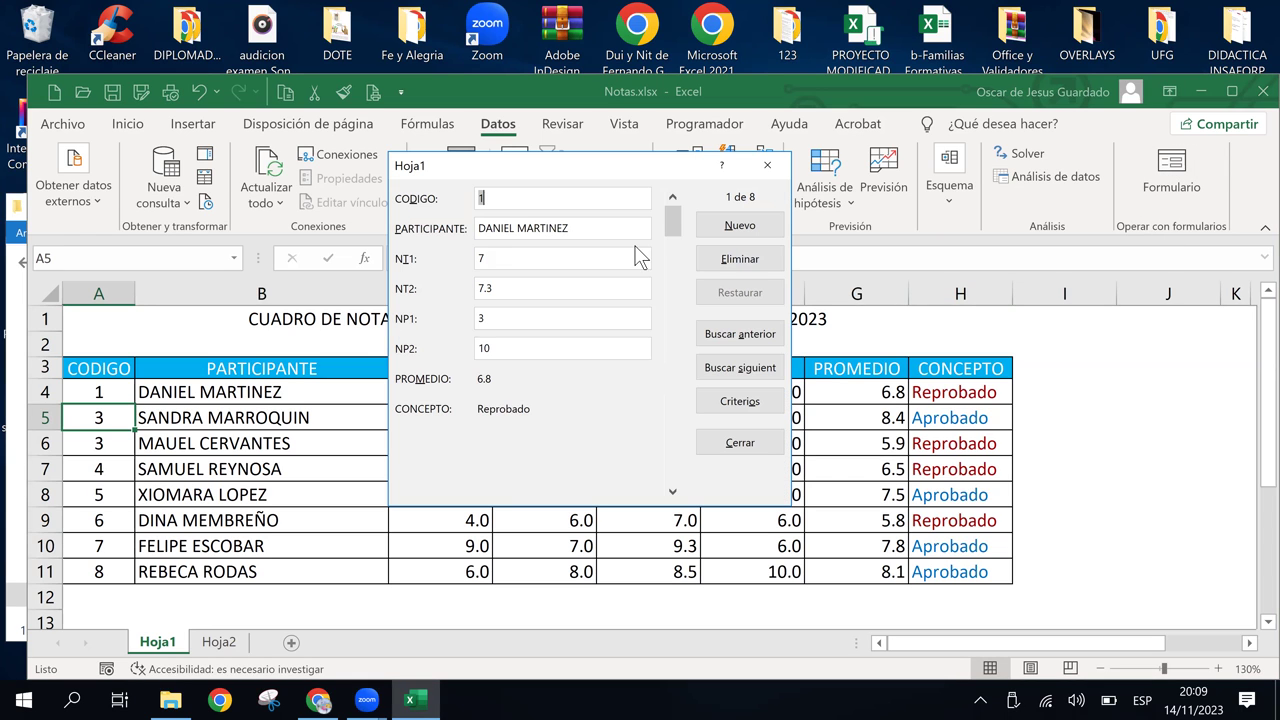
{"action": "left_click", "coordinate": [673, 491]}
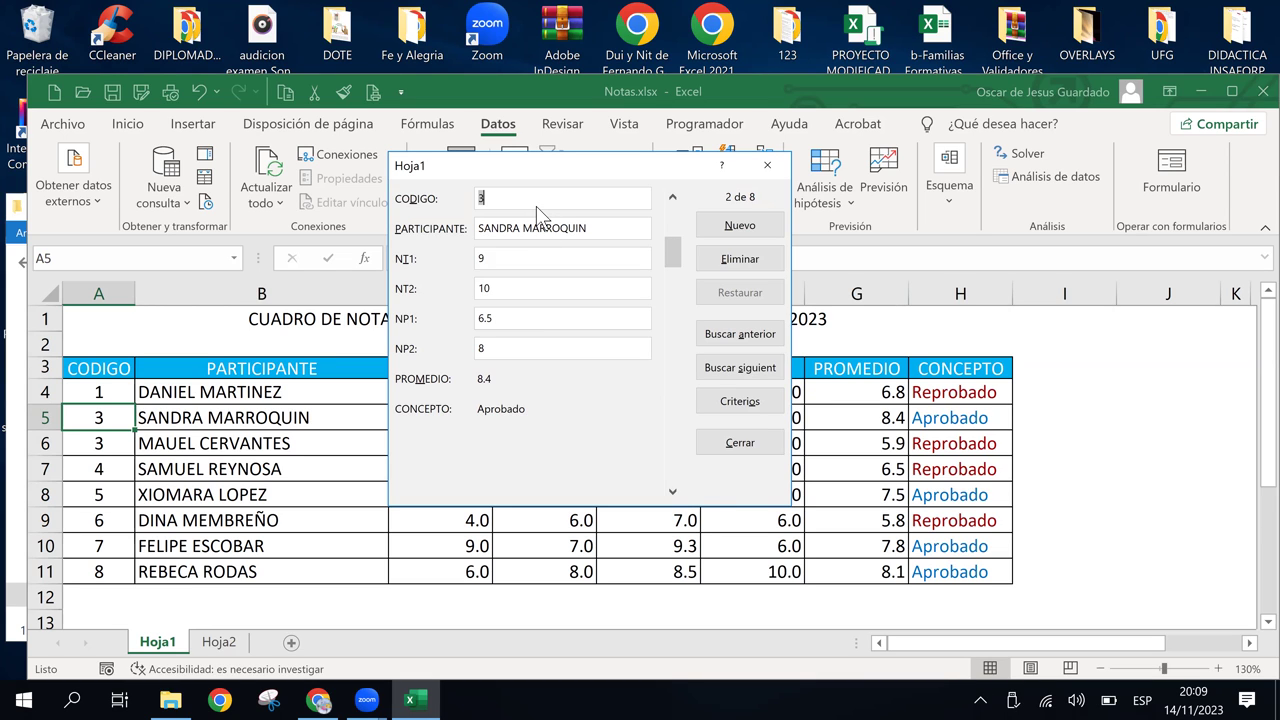
Change record 2's code back to 2 in the data form and close it
{"action": "type", "text": "2"}
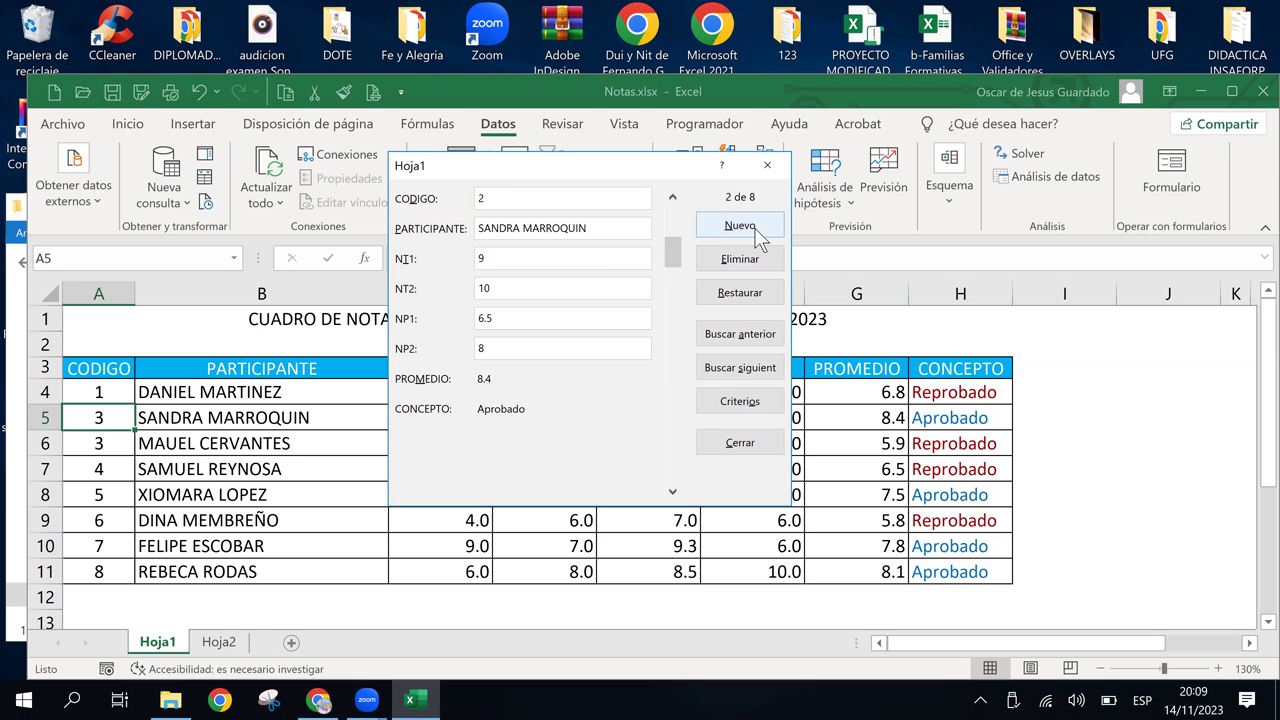
{"action": "left_click", "coordinate": [758, 235]}
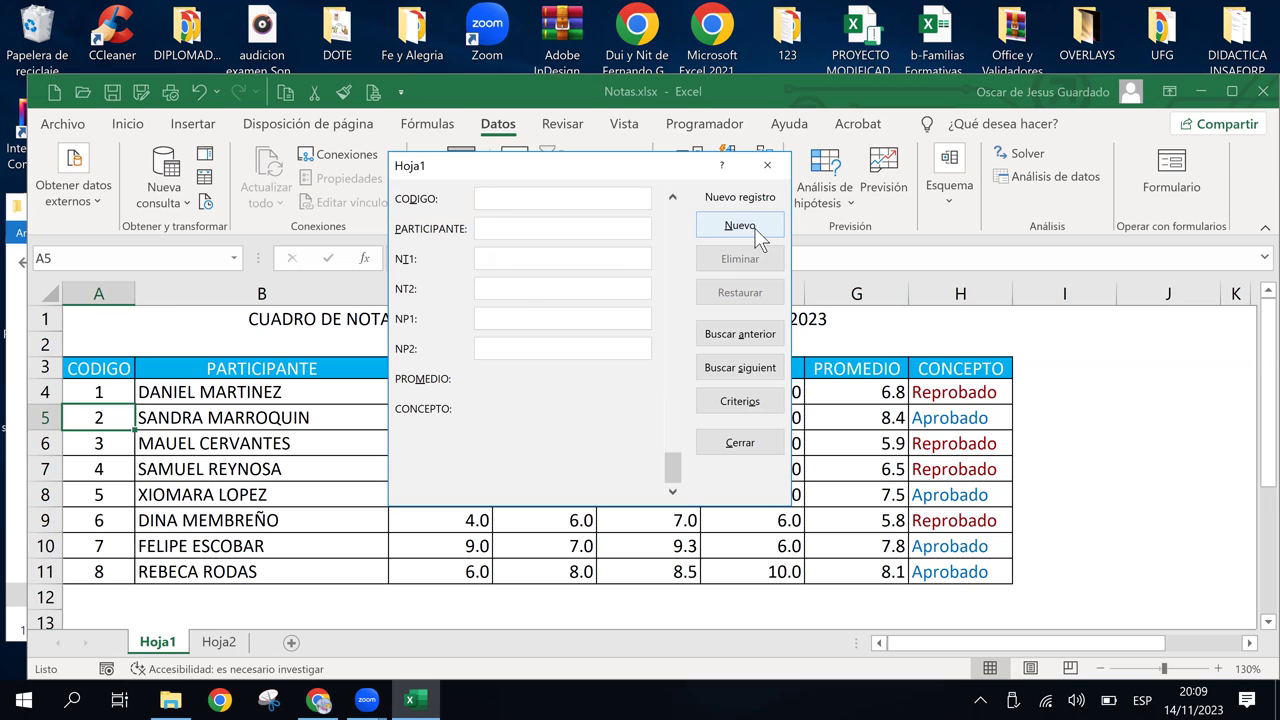
{"action": "left_click", "coordinate": [748, 446]}
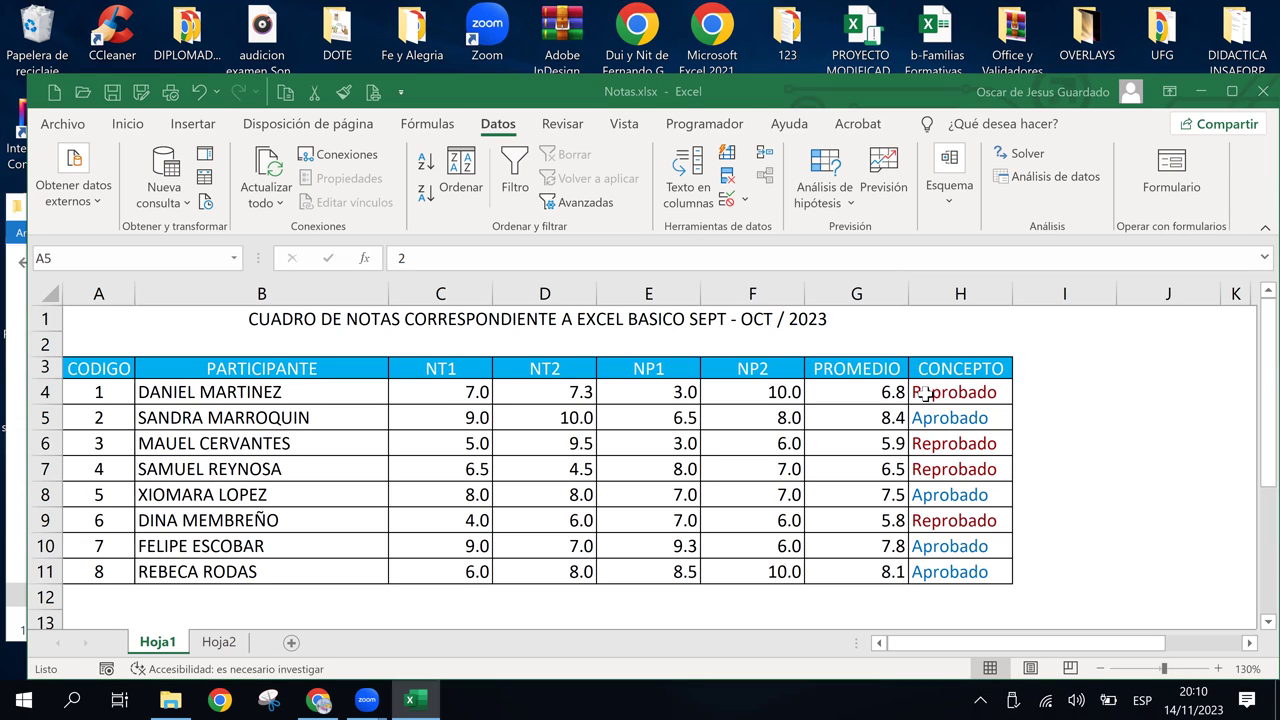
Reopen the grades data form from the header row, starting at record 1 of 8
{"action": "left_click", "coordinate": [525, 374]}
{"action": "left_click", "coordinate": [441, 374]}
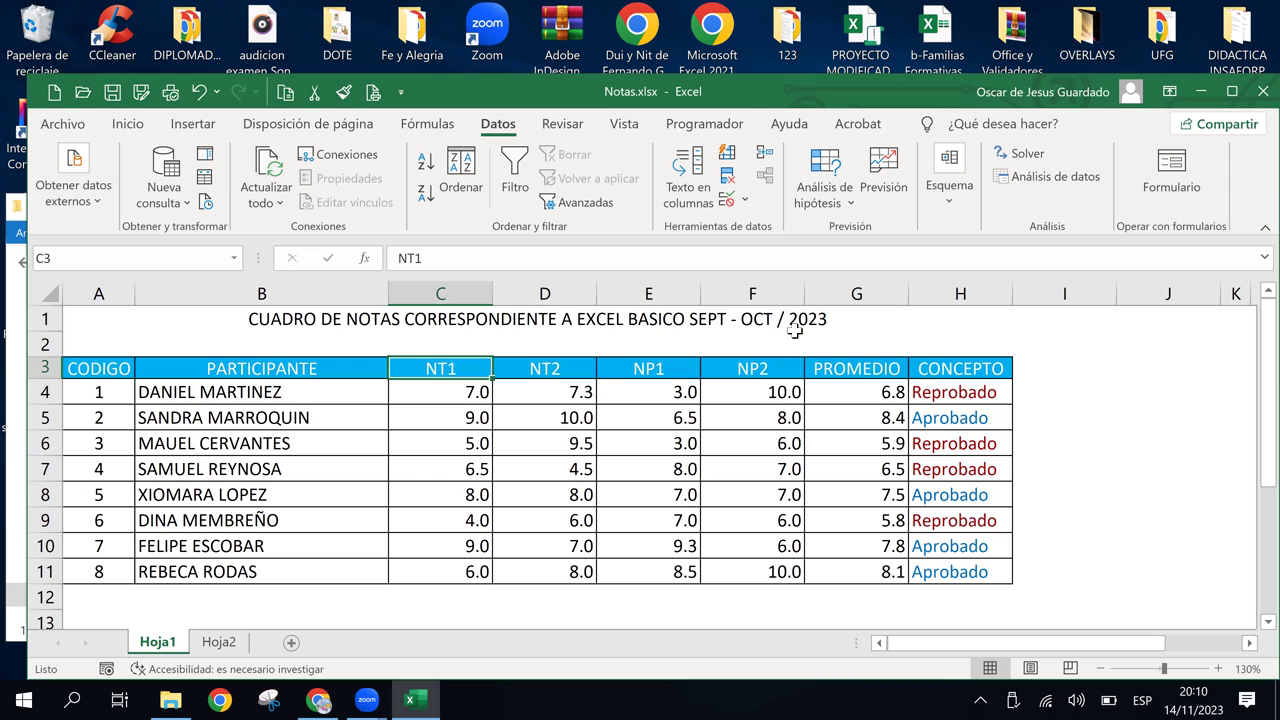
{"action": "left_click", "coordinate": [1174, 192]}
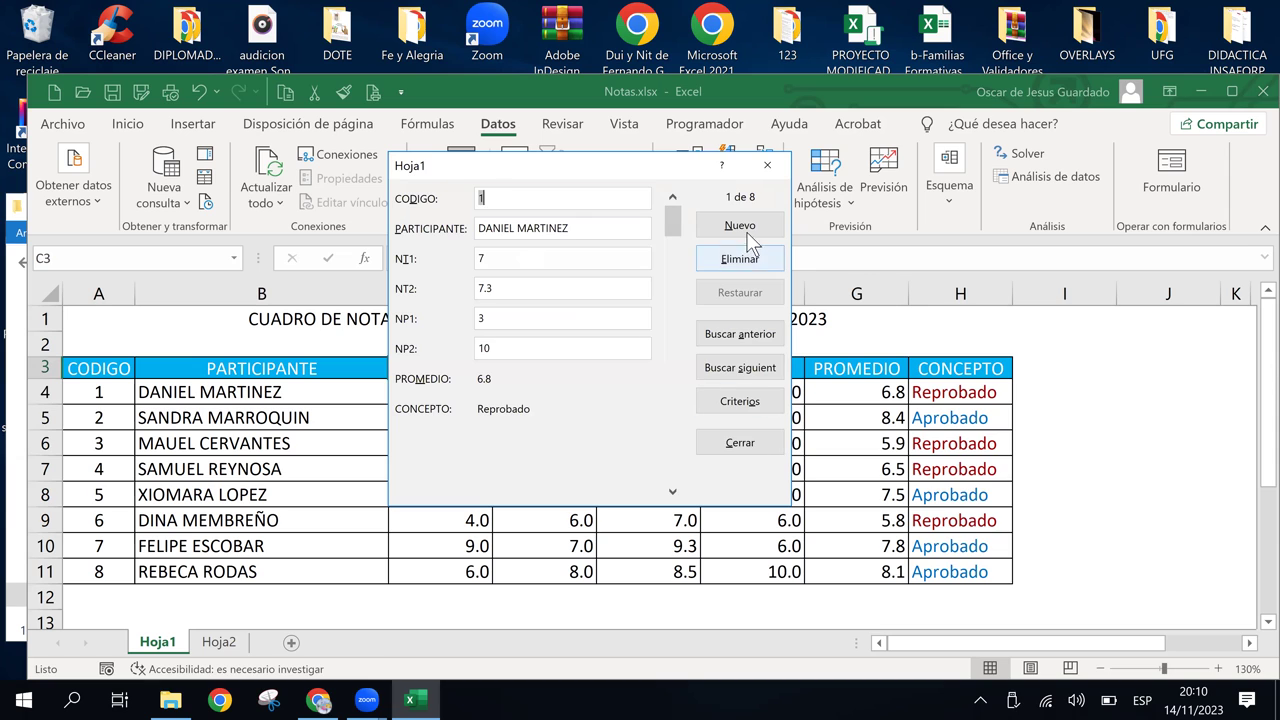
Start a blank new record with code 9 and the new student's full name
{"action": "left_click_drag", "start_coordinate": [670, 211], "coordinate": [673, 468]}
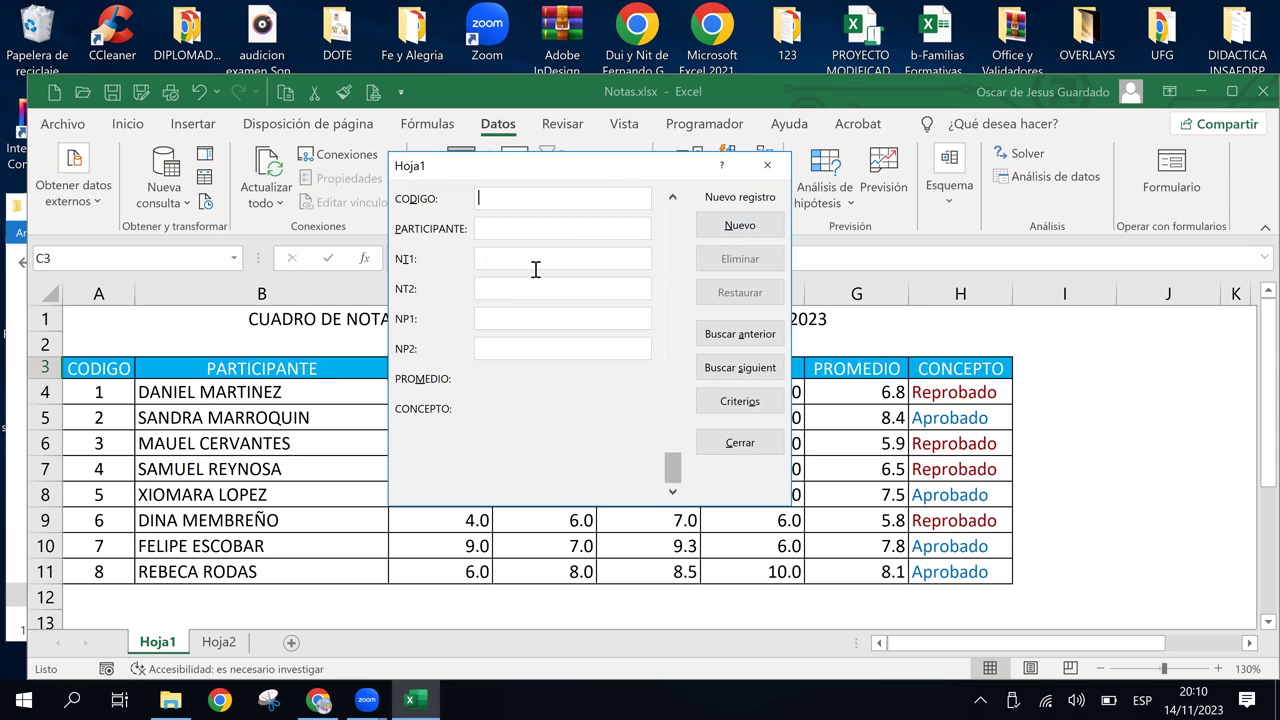
{"action": "type", "text": "9"}
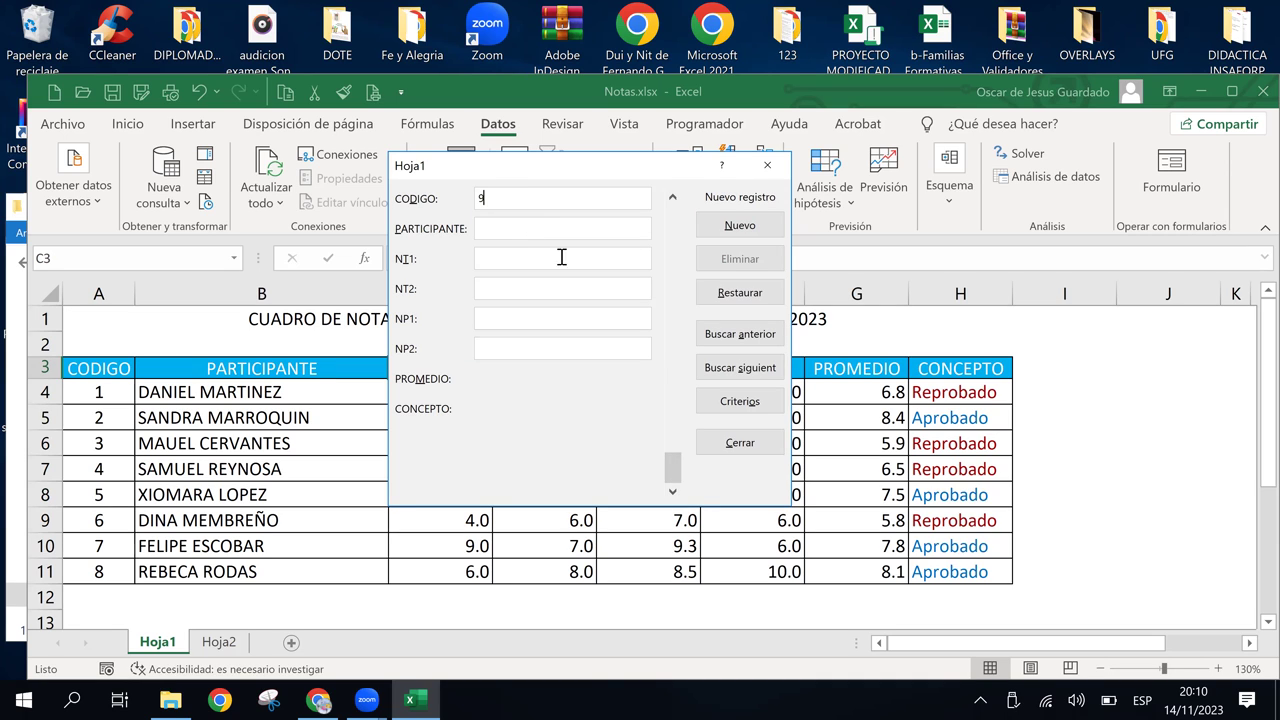
{"action": "left_click", "coordinate": [495, 229]}
{"action": "left_click", "coordinate": [495, 258]}
Enter grades 7, 5, 9 and 8.5 and add the record as row 12
{"action": "type", "text": "7"}
{"action": "key", "text": "Tab"}
{"action": "type", "text": "5"}
{"action": "key", "text": "Tab"}
{"action": "type", "text": "9"}
{"action": "key", "text": "Tab"}
{"action": "type", "text": "8"}
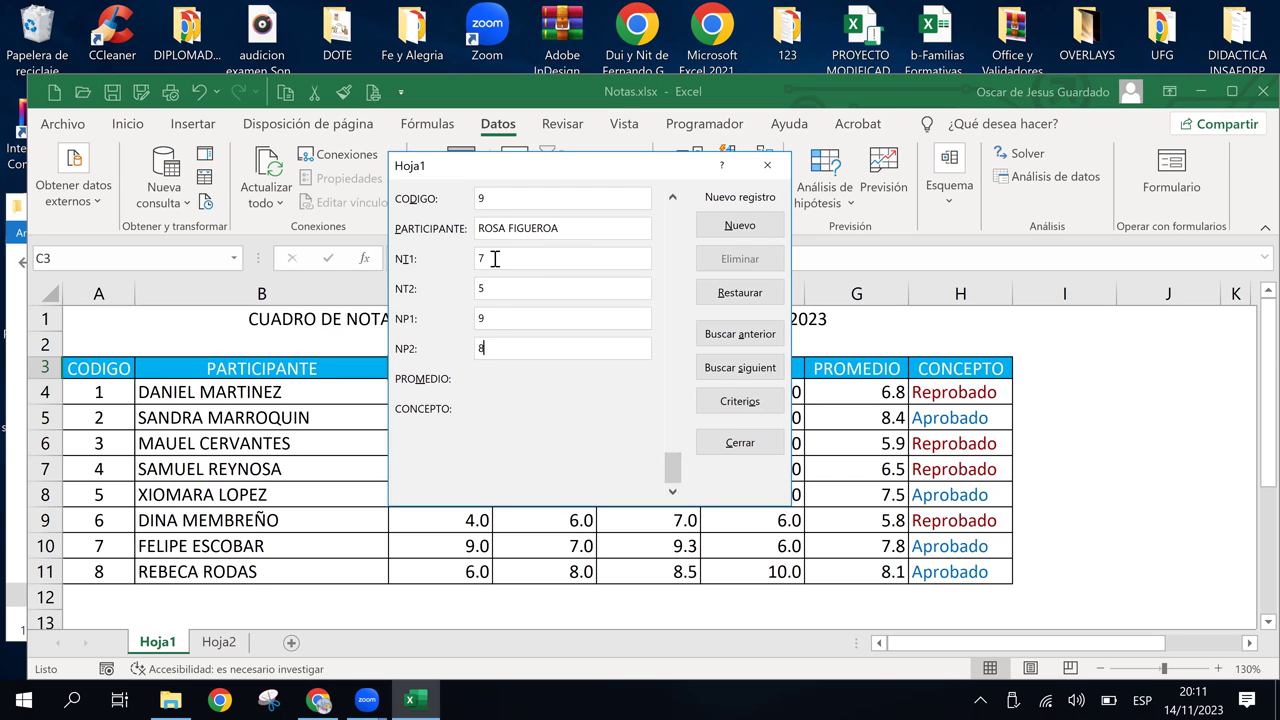
{"action": "type", "text": ".5"}
{"action": "left_click", "coordinate": [755, 230]}
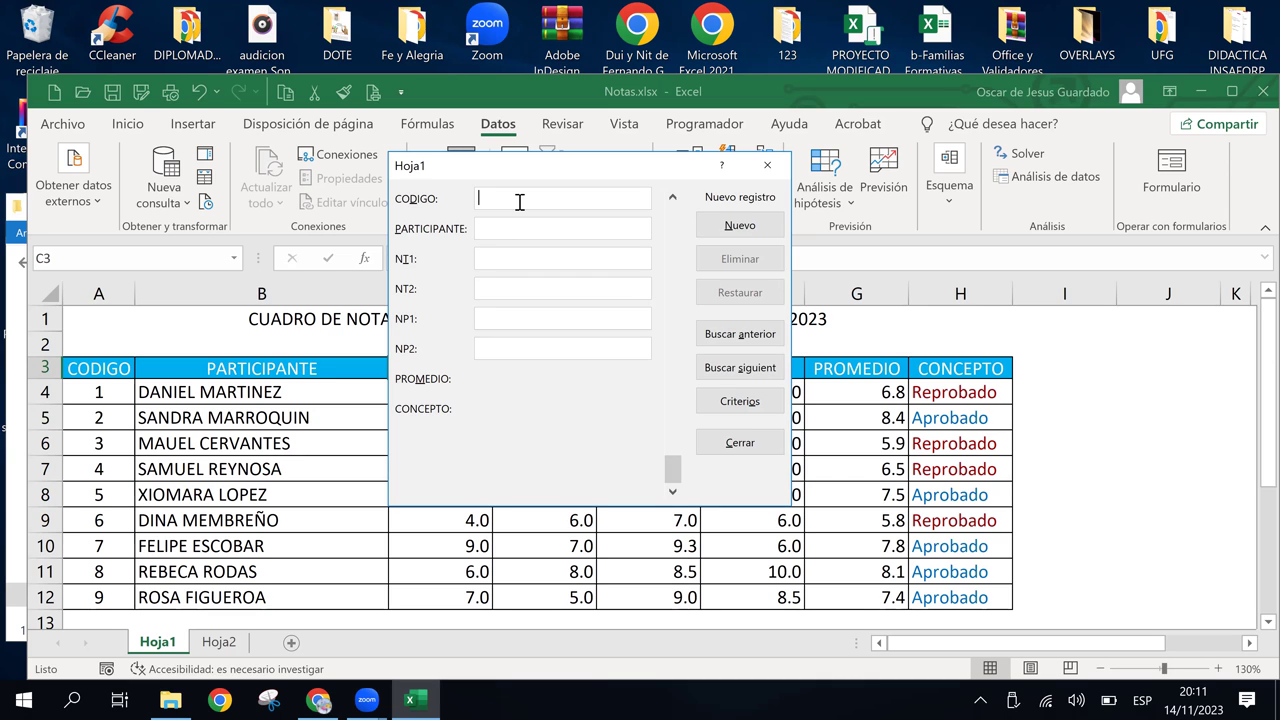
Add another code-9 student with their full name and grades 7, 9, 8, 10 as row 13
{"action": "type", "text": "9"}
{"action": "left_click", "coordinate": [505, 230]}
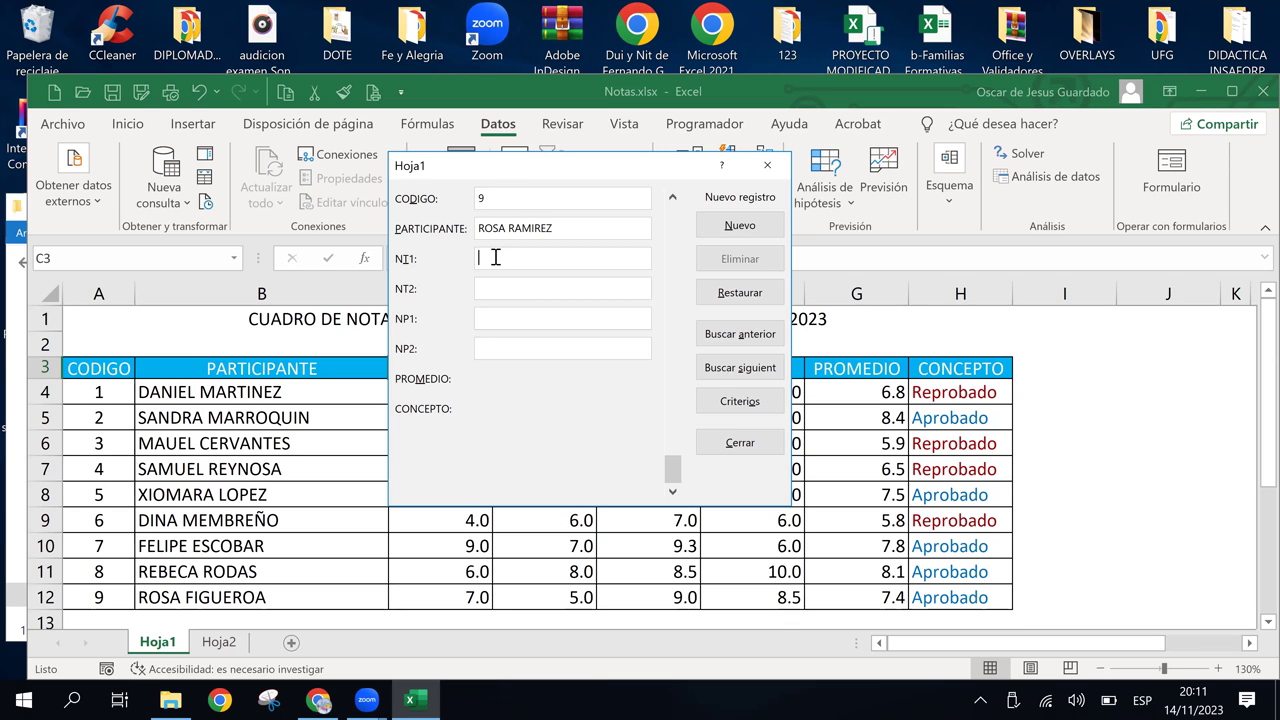
{"action": "type", "text": "7"}
{"action": "type", "text": "9"}
{"action": "key", "text": "Tab"}
{"action": "type", "text": "8"}
{"action": "key", "text": "Tab"}
{"action": "type", "text": "10"}
{"action": "left_click", "coordinate": [741, 228]}
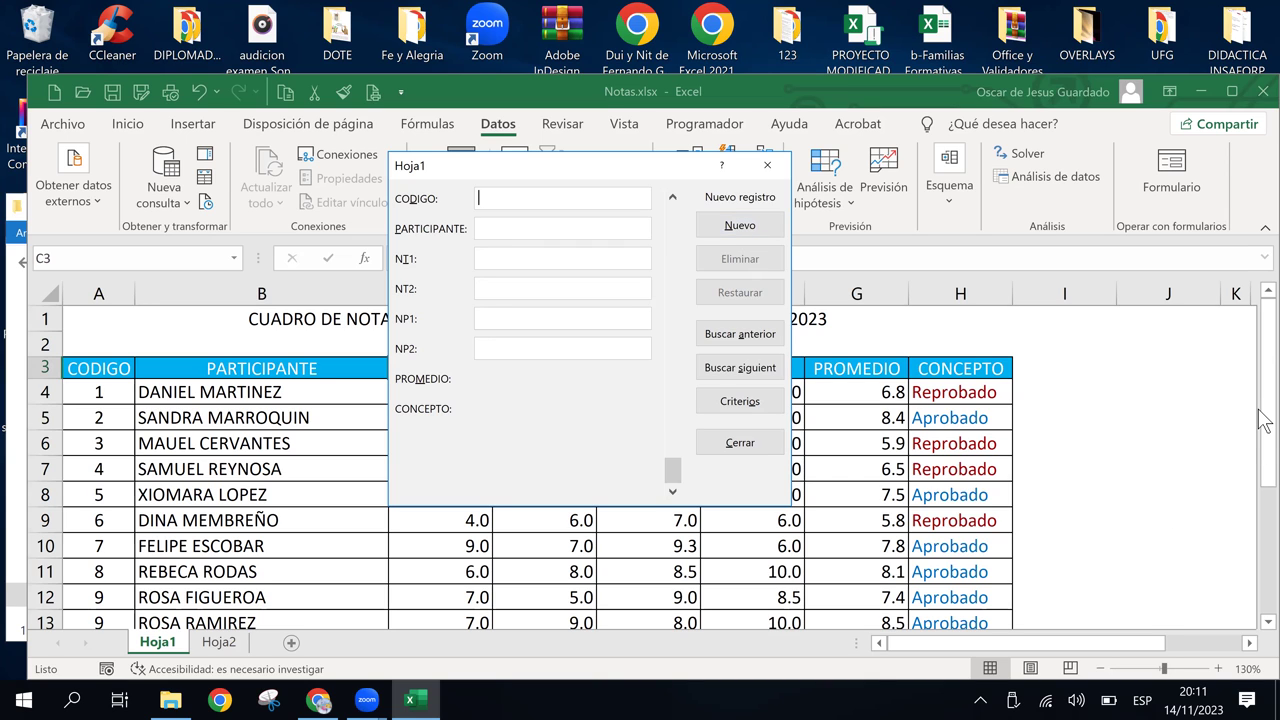
Close the data form and change B13's surname from RAMIREZ to FIGUEROA, matching row 12
{"action": "left_click", "coordinate": [753, 450]}
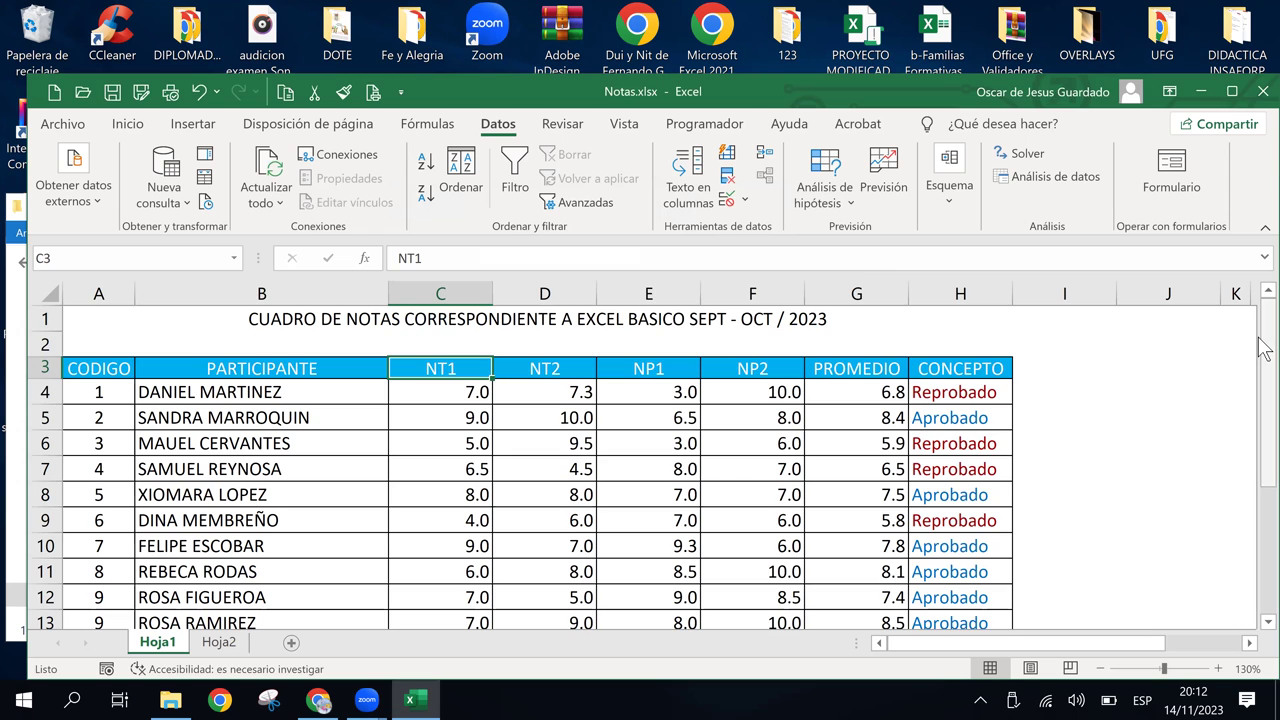
{"action": "left_click_drag", "start_coordinate": [1262, 370], "coordinate": [1261, 374]}
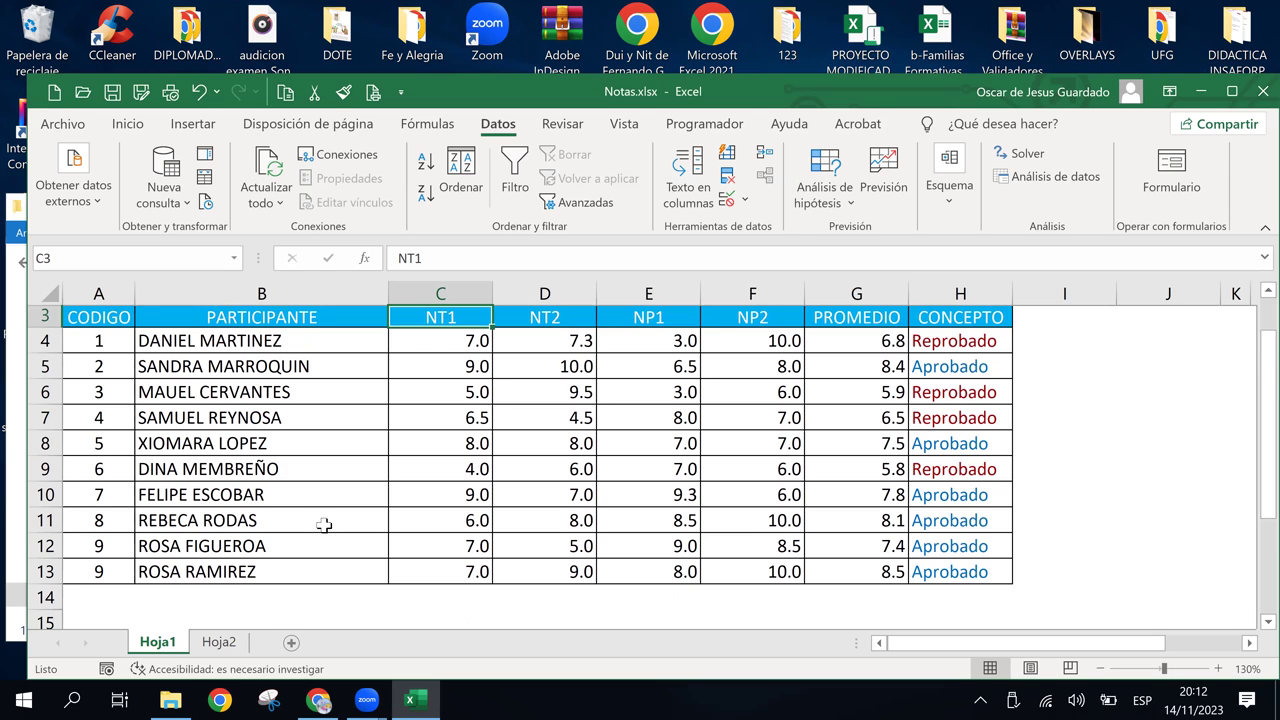
{"action": "double_click", "coordinate": [231, 546]}
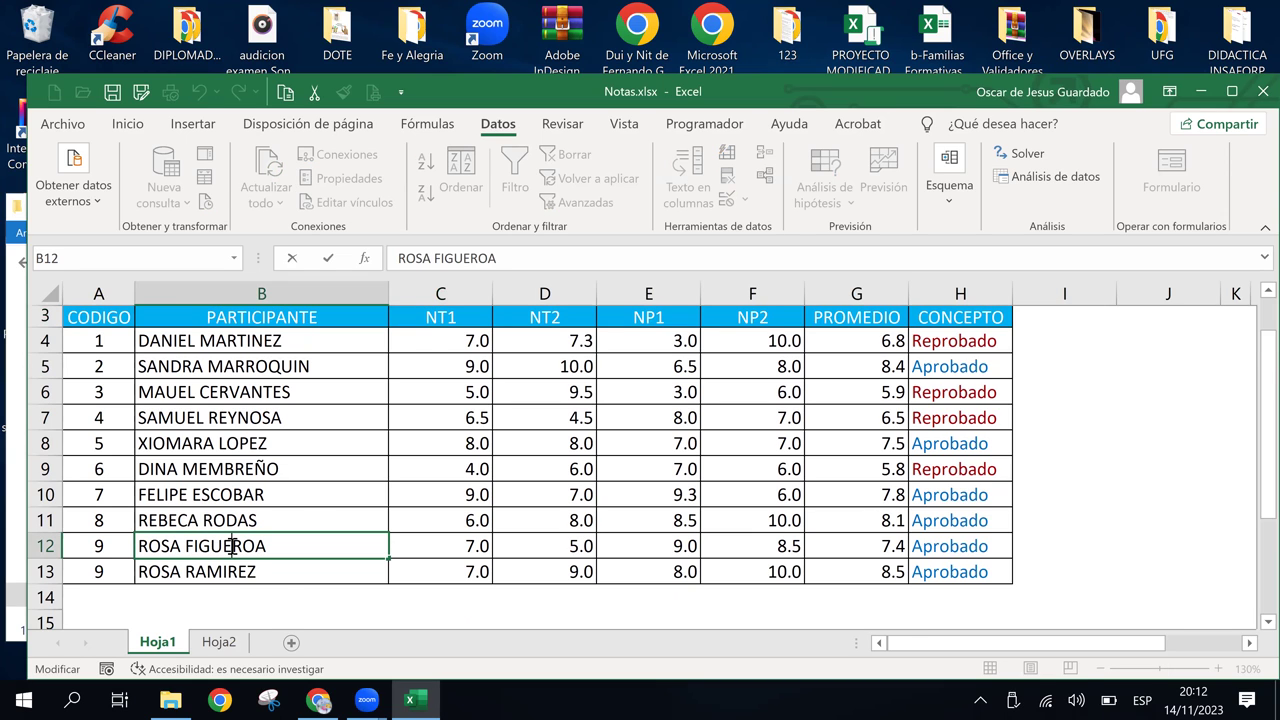
{"action": "double_click", "coordinate": [231, 546]}
{"action": "key", "text": "ctrl+c"}
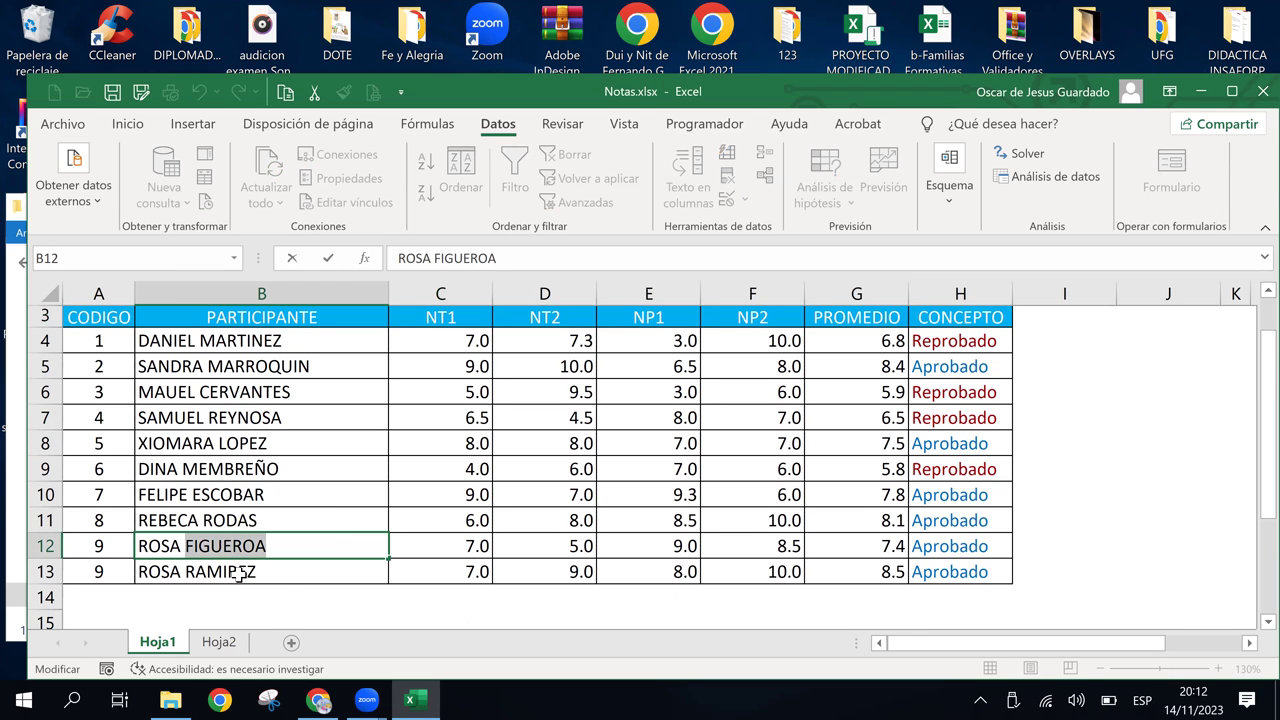
{"action": "left_click", "coordinate": [238, 573]}
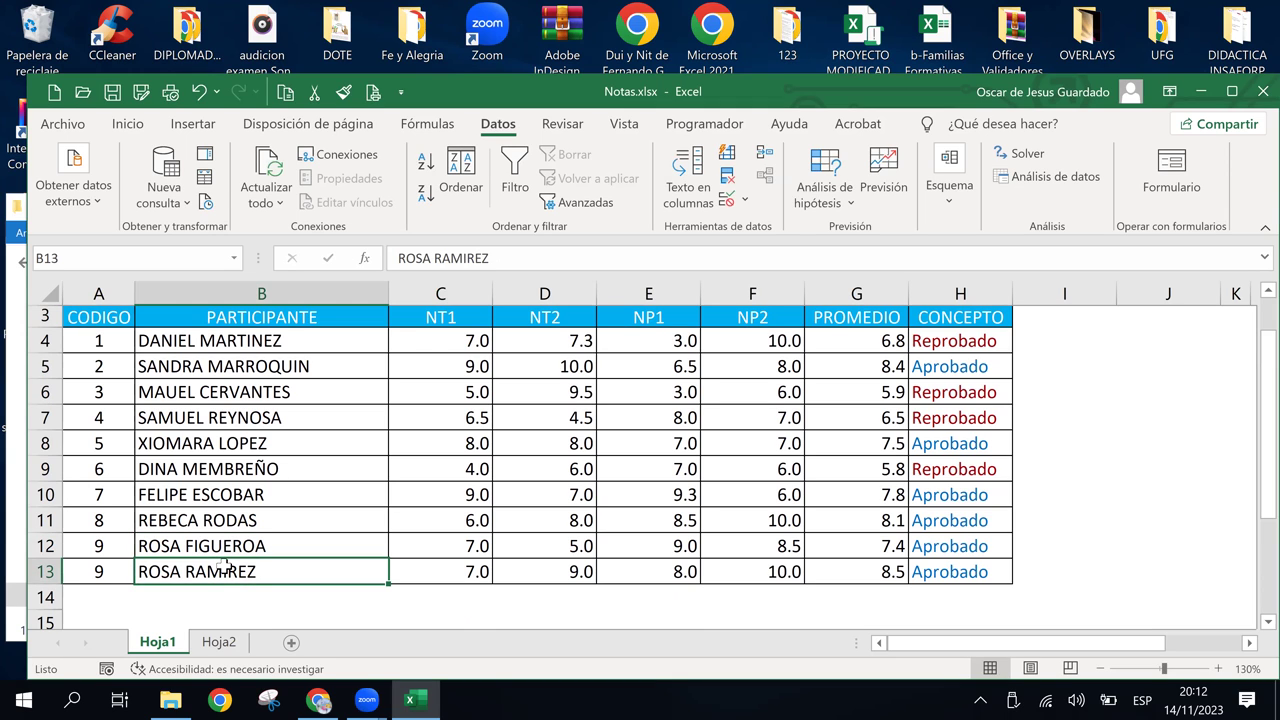
{"action": "double_click", "coordinate": [224, 568]}
{"action": "double_click", "coordinate": [224, 568]}
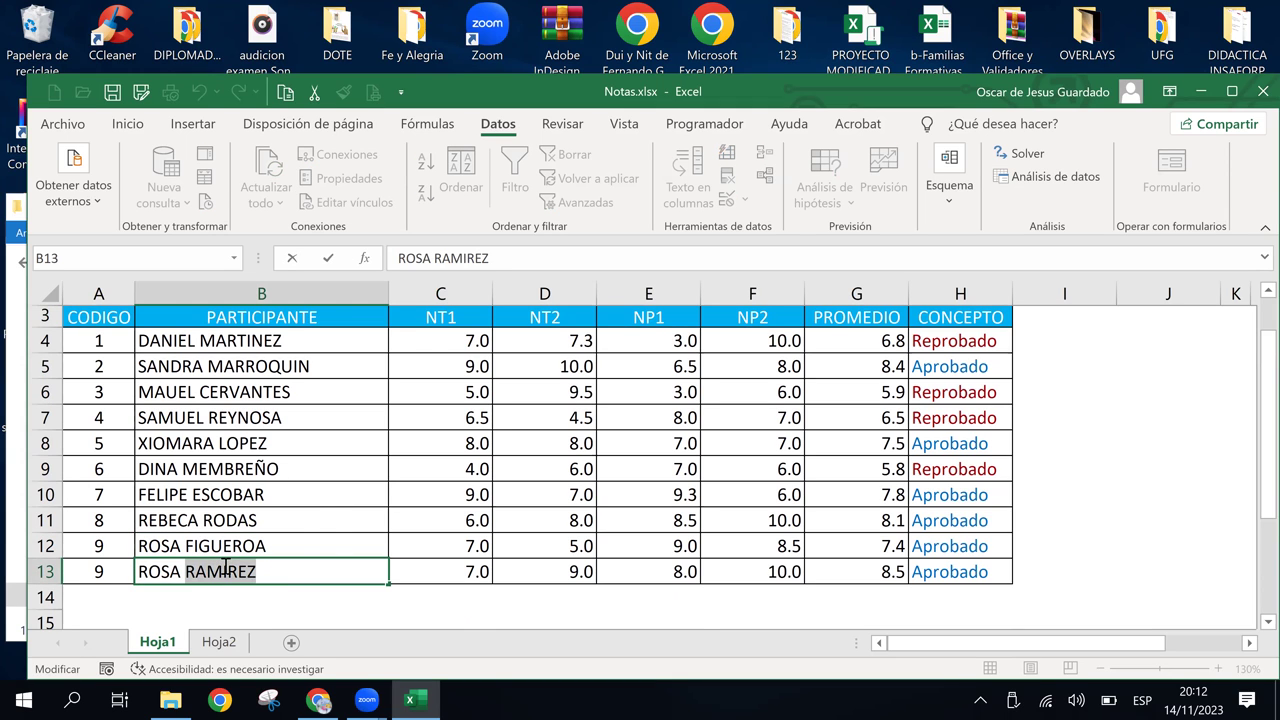
{"action": "key", "text": "ctrl+v"}
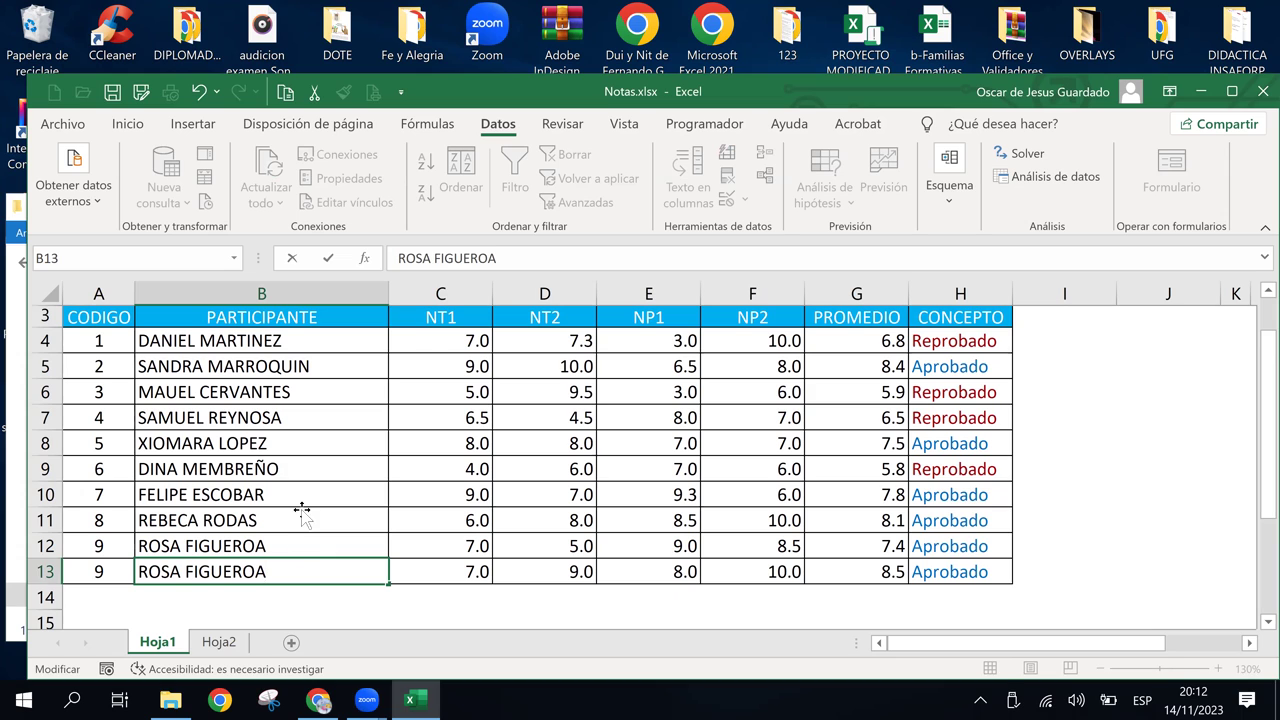
{"action": "left_click", "coordinate": [300, 512]}
{"action": "left_click", "coordinate": [593, 474]}
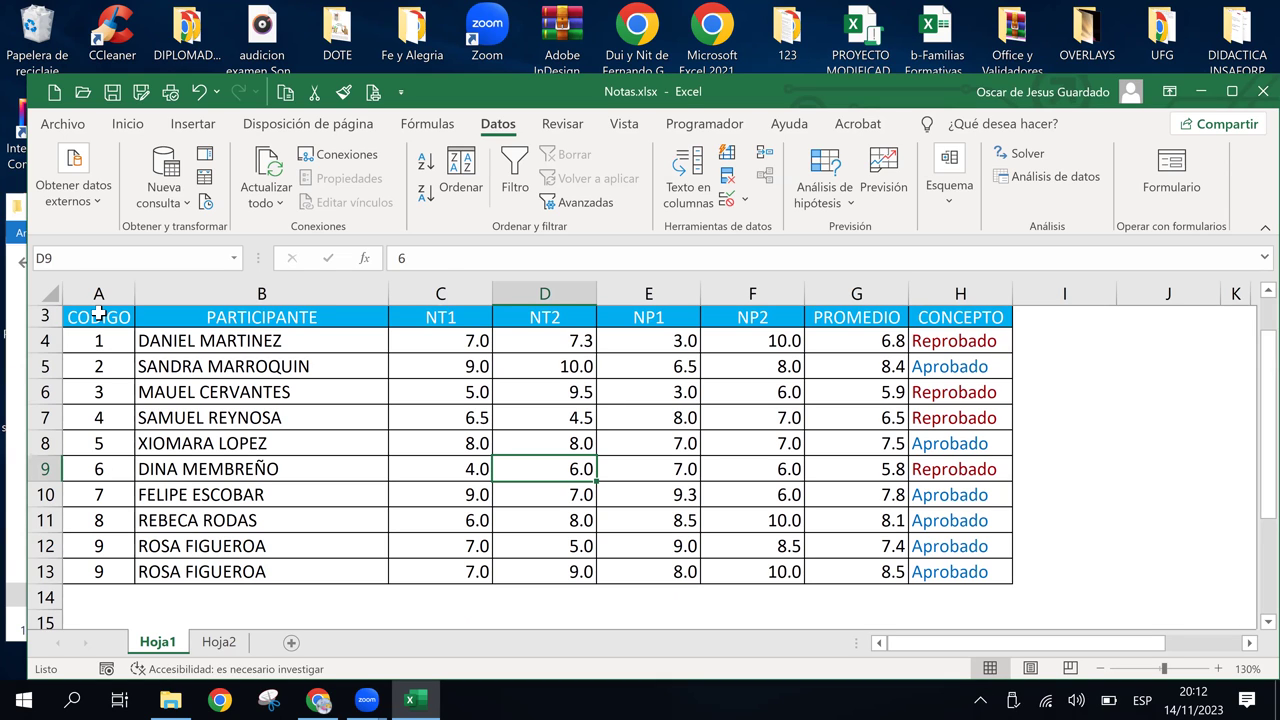
{"action": "left_click", "coordinate": [99, 314]}
{"action": "key", "text": "ctrl+shift+Right"}
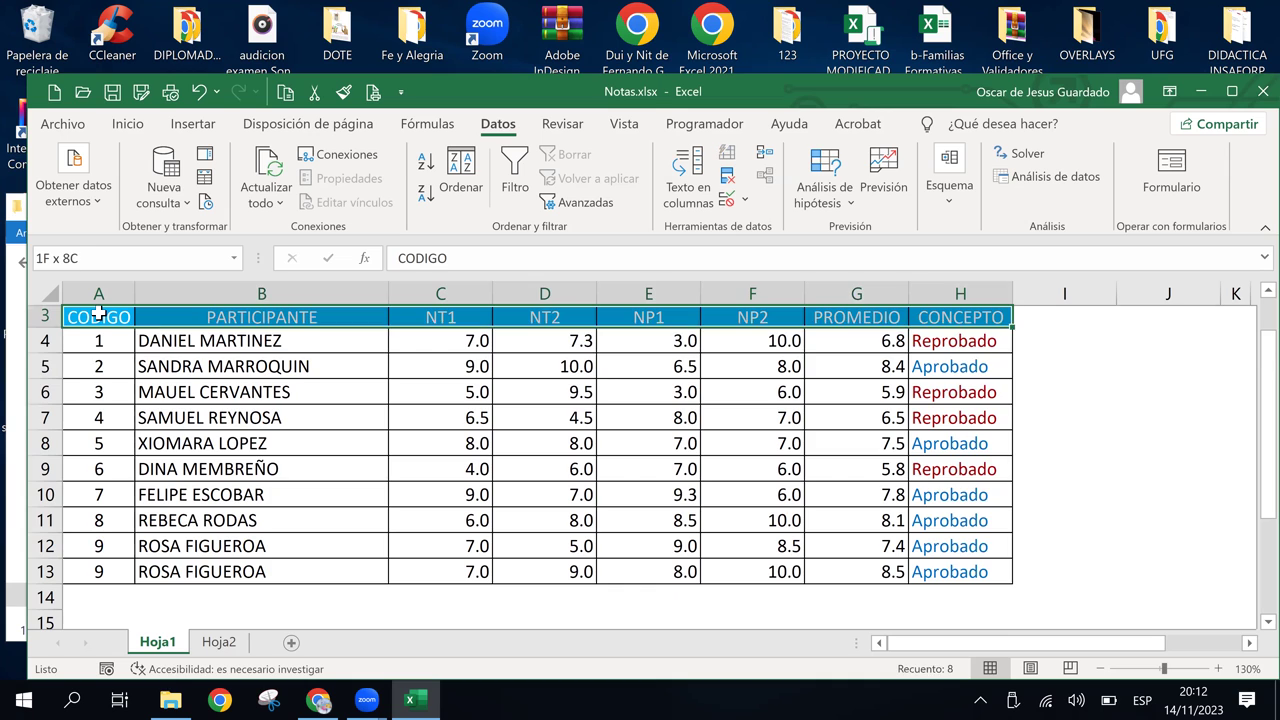
{"action": "key", "text": "ctrl+shift+Down"}
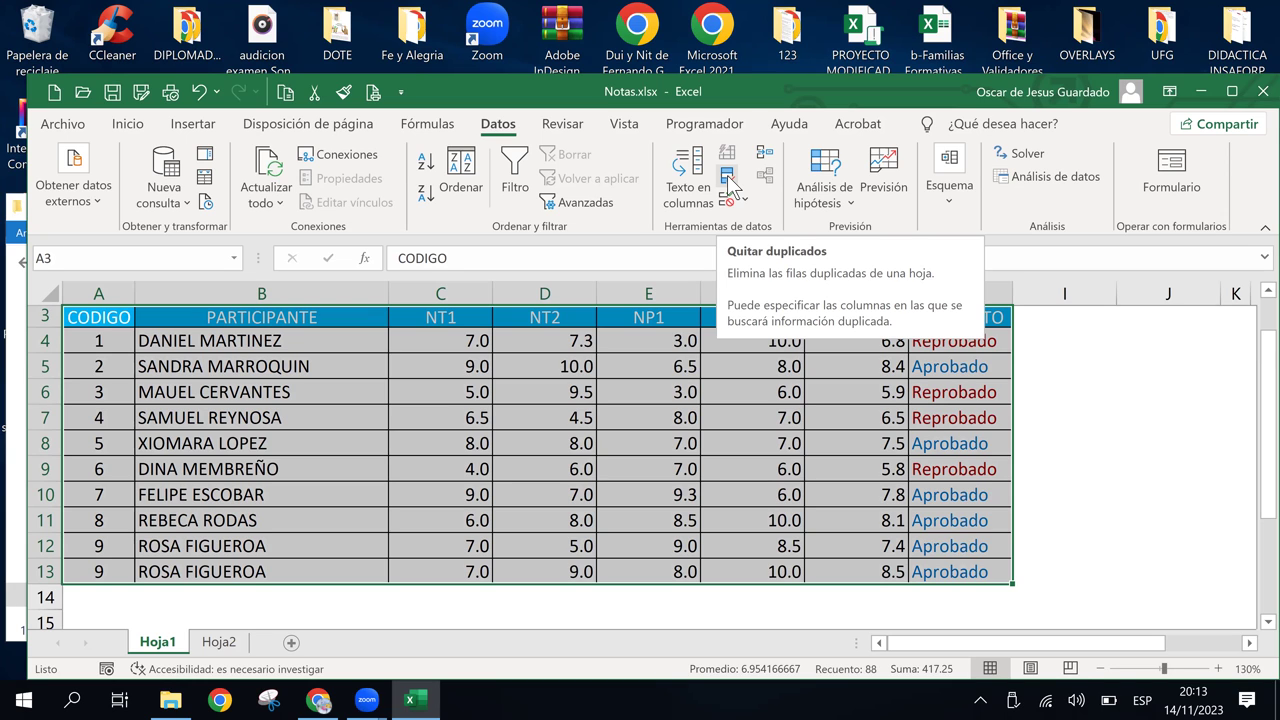
{"action": "left_click", "coordinate": [729, 180]}
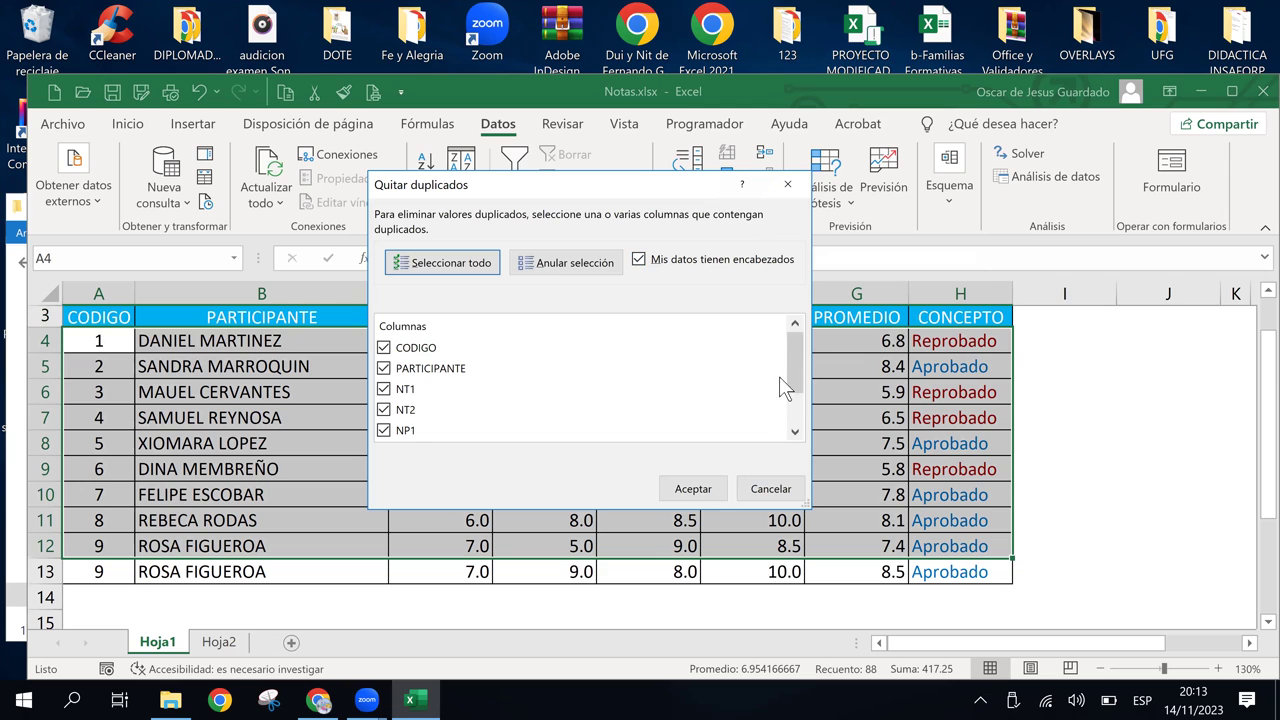
{"action": "mouse_move", "coordinate": [790, 367]}
{"action": "left_mouse_down"}
{"action": "mouse_move", "coordinate": [804, 428]}
{"action": "mouse_move", "coordinate": [798, 366]}
{"action": "left_mouse_up"}
{"action": "left_click", "coordinate": [692, 490]}
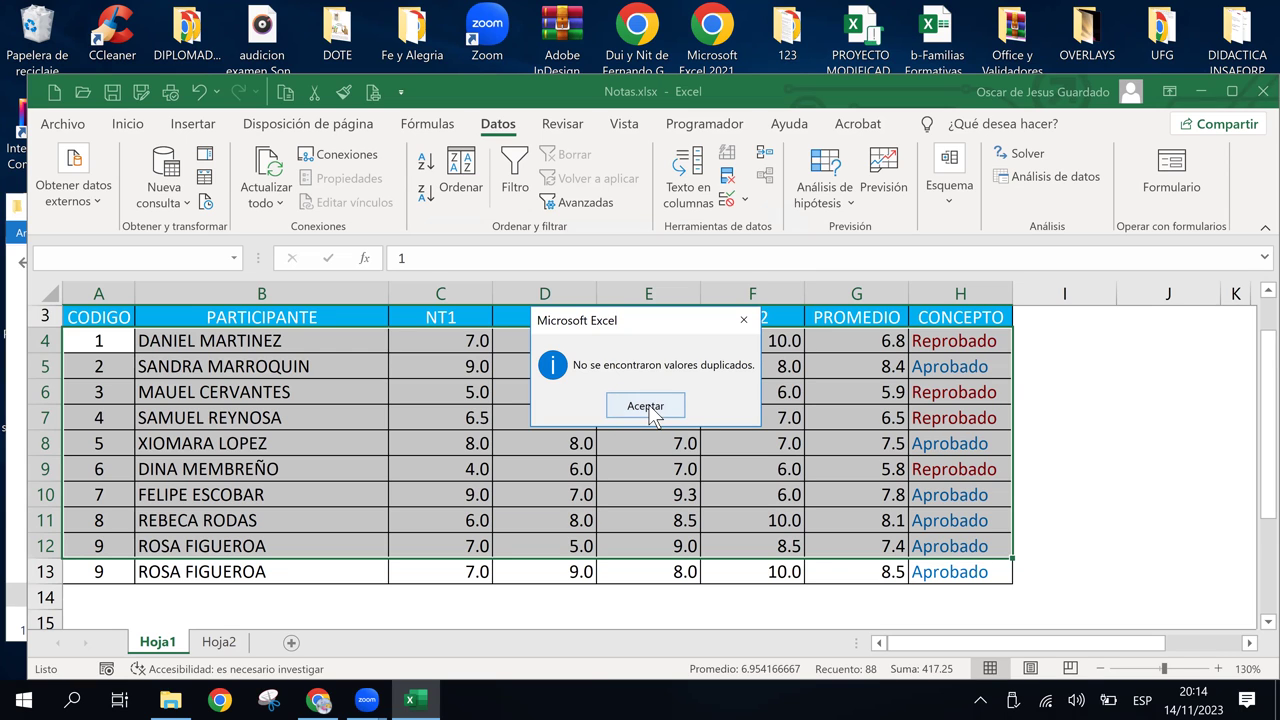
{"action": "left_click", "coordinate": [650, 408]}
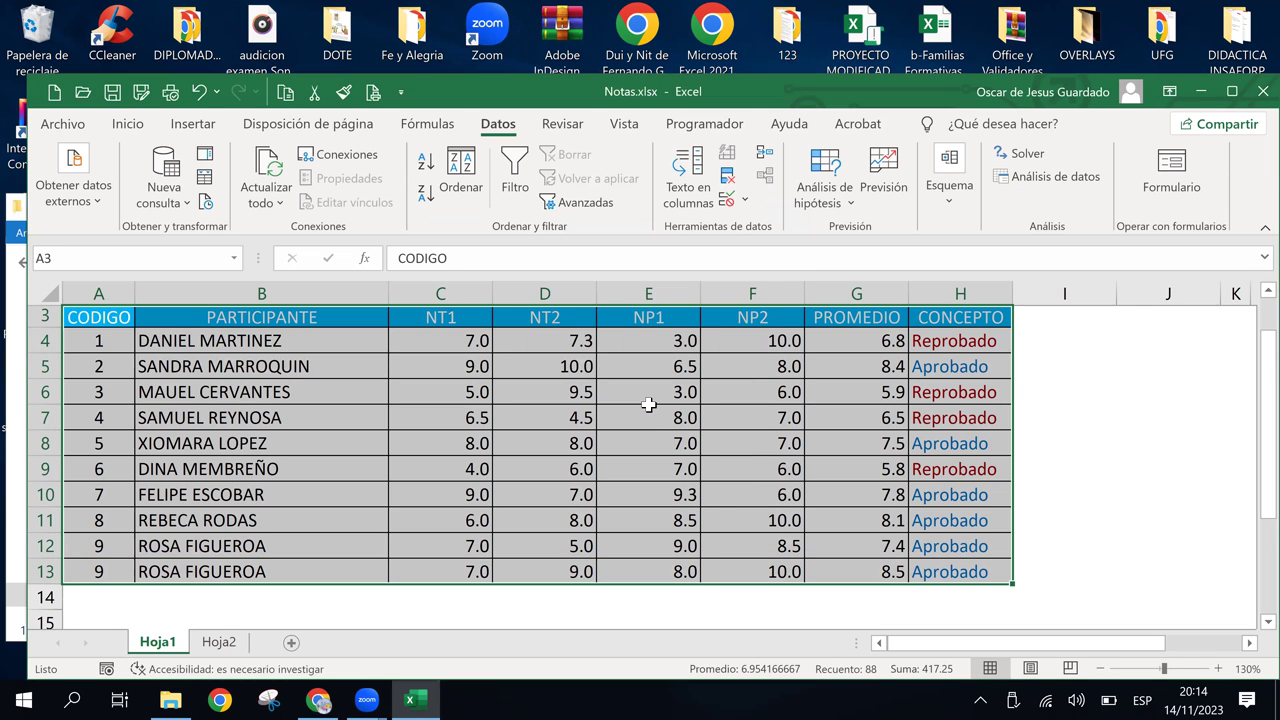
Copy the grades 7, 5, 9, 8.5 from C12:F12 into row 13 and clear the copy marquee
{"action": "left_click", "coordinate": [488, 574]}
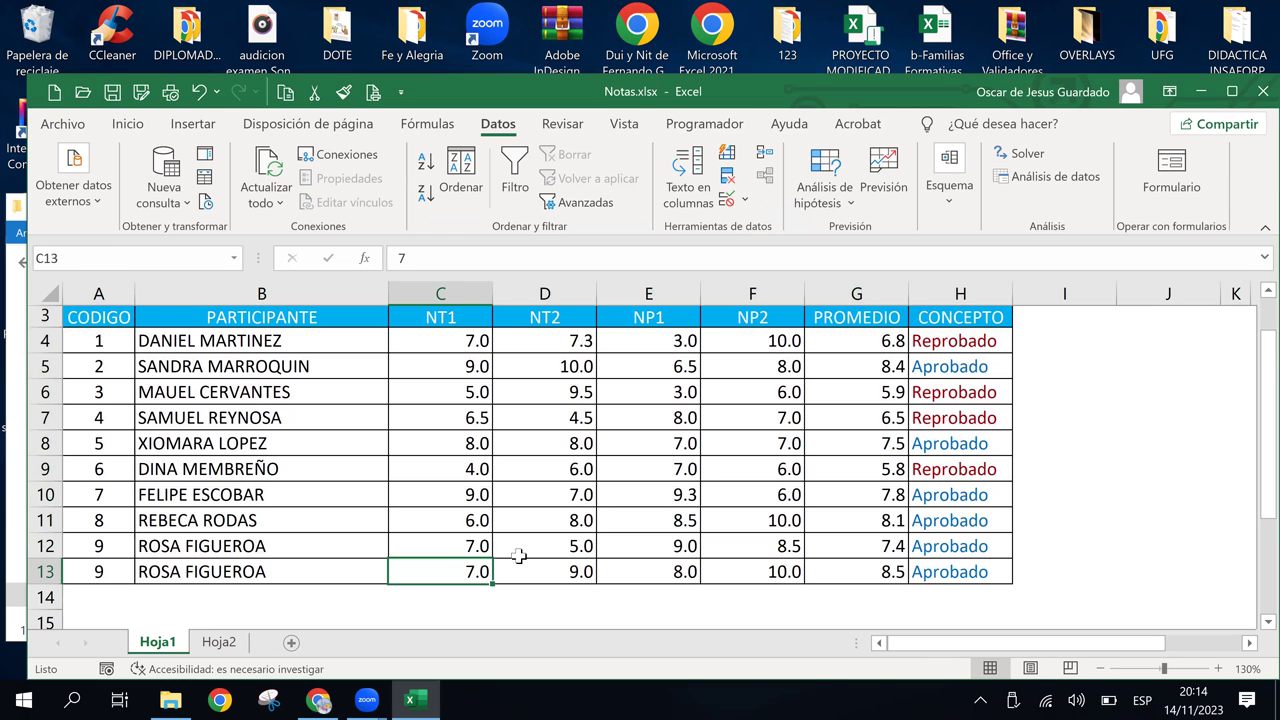
{"action": "left_click_drag", "start_coordinate": [470, 546], "coordinate": [770, 548]}
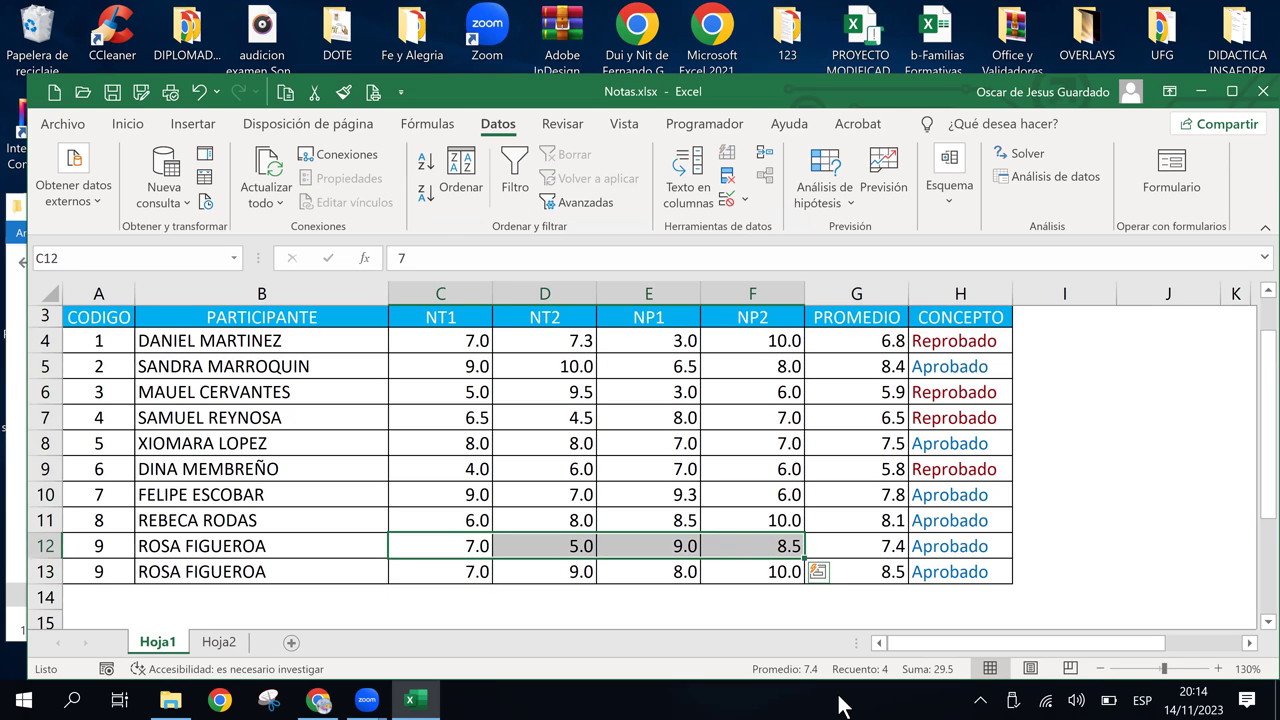
{"action": "key", "text": "ctrl+c"}
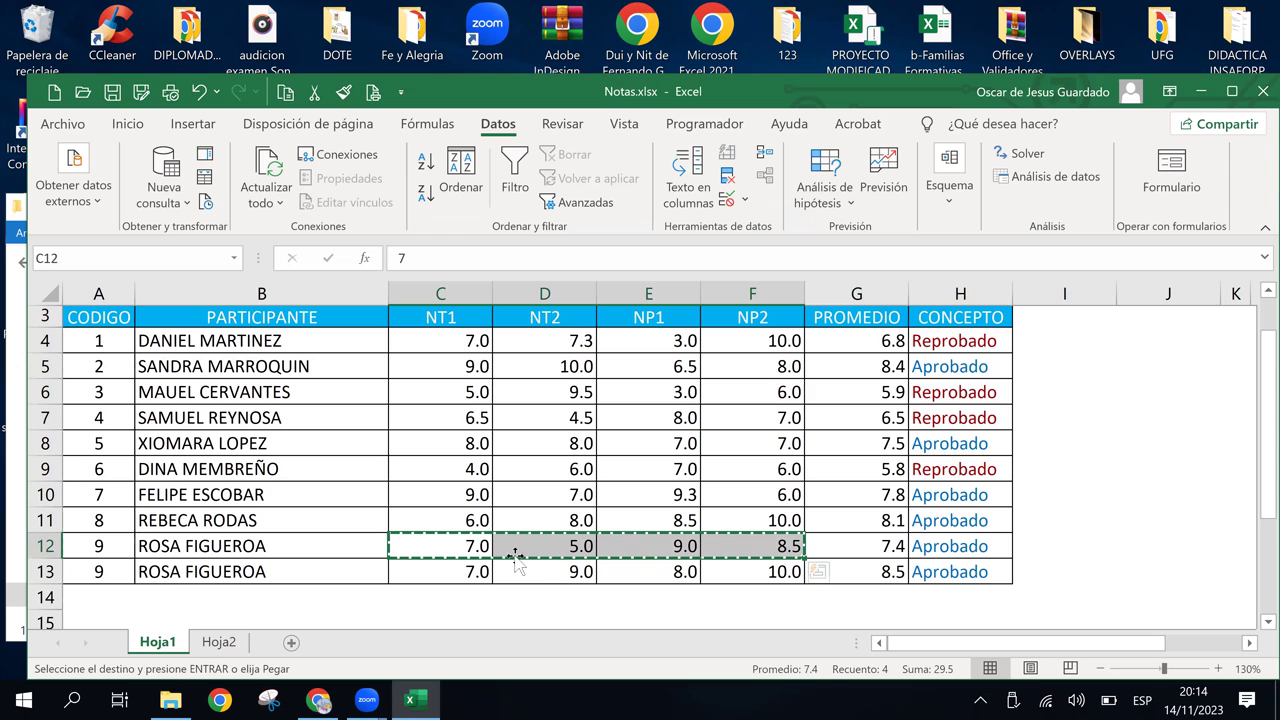
{"action": "left_click", "coordinate": [441, 571]}
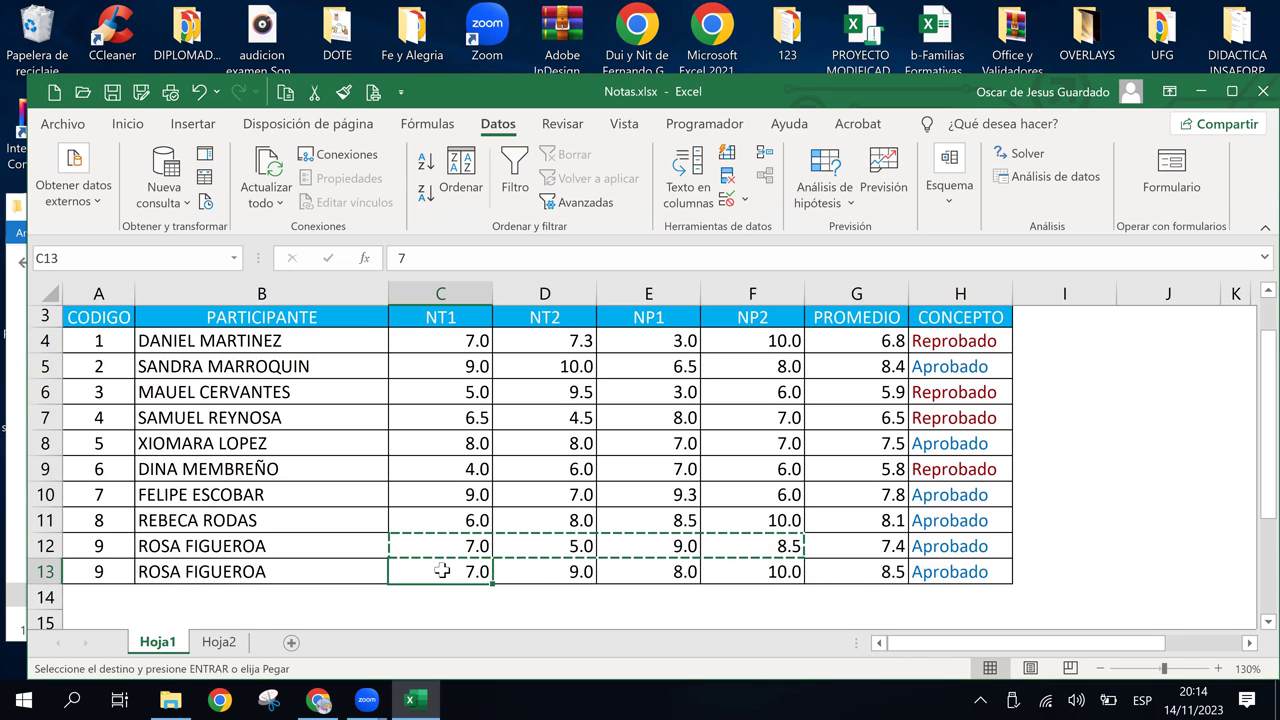
{"action": "key", "text": "ctrl+v"}
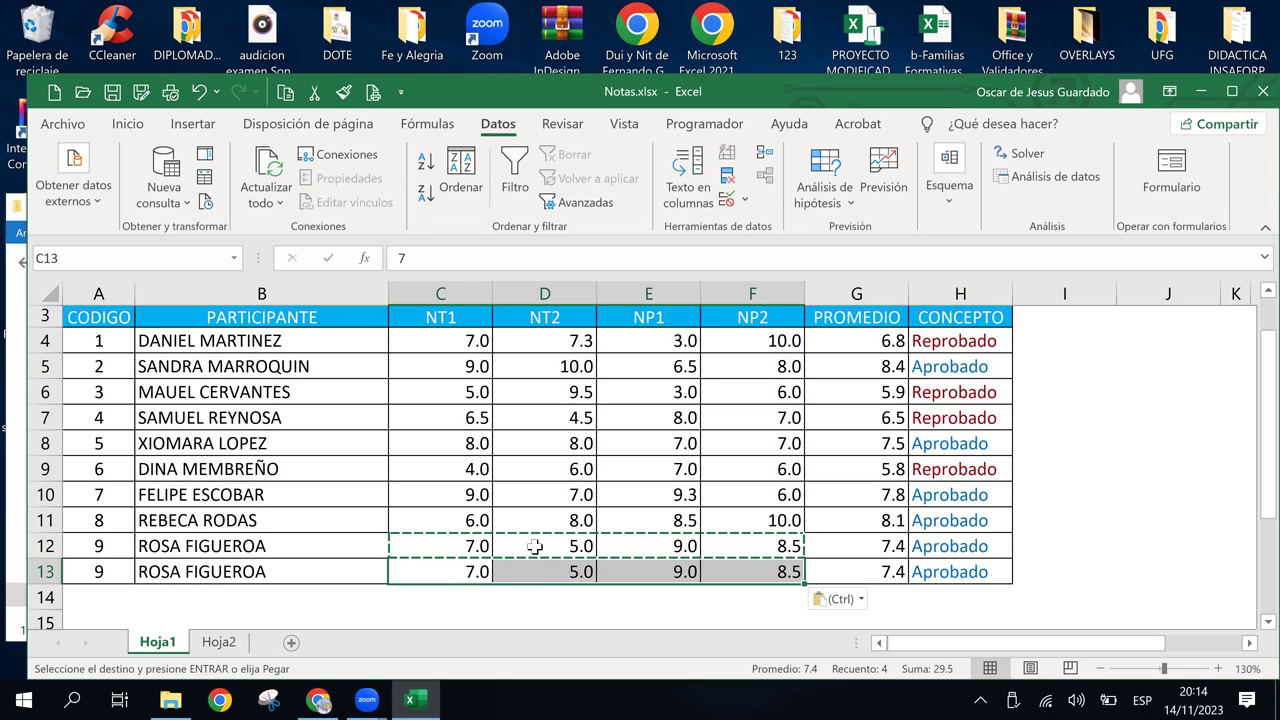
{"action": "left_click", "coordinate": [535, 546]}
{"action": "left_click", "coordinate": [481, 548]}
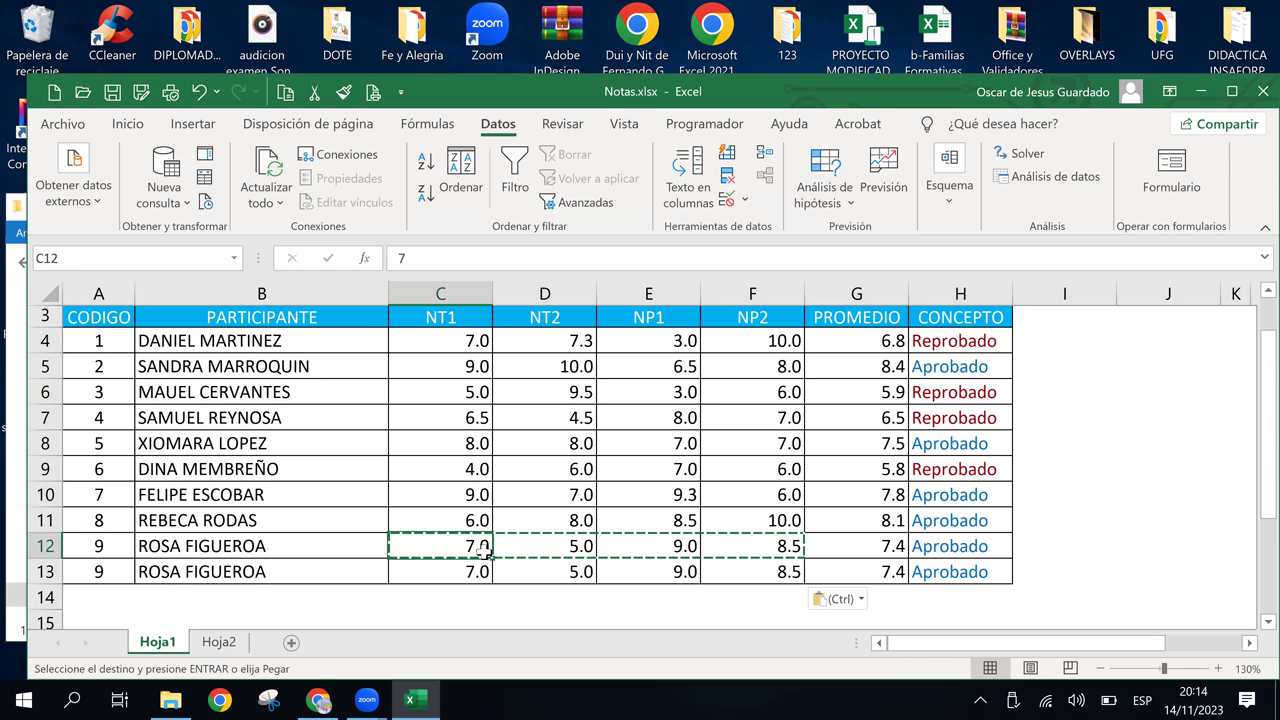
{"action": "key", "text": "Escape"}
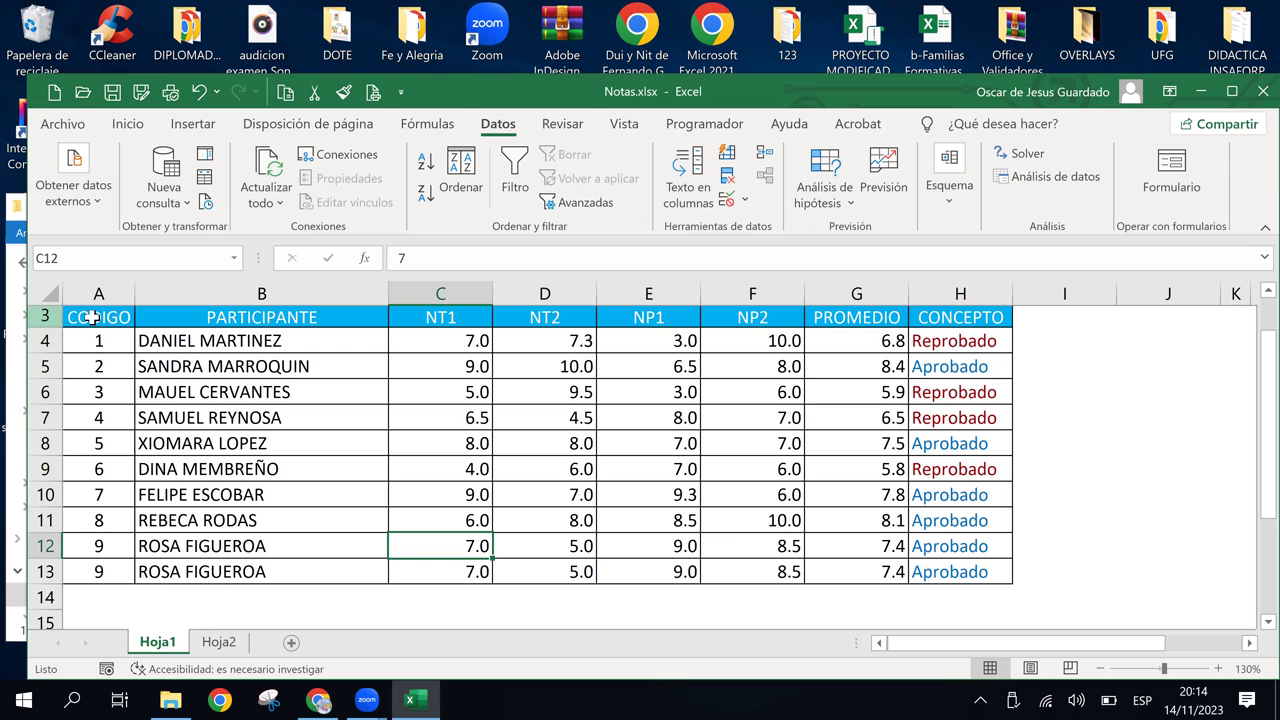
{"action": "left_click", "coordinate": [93, 317]}
{"action": "key", "text": "ctrl+shift+Right"}
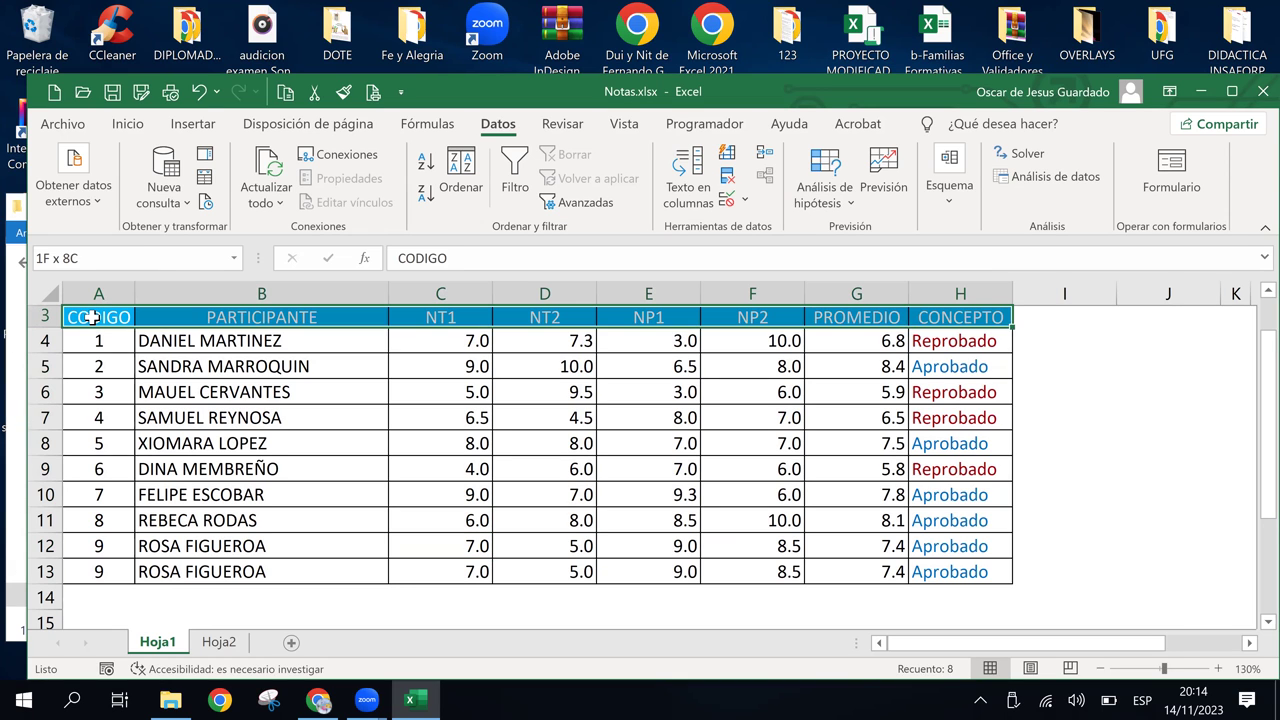
{"action": "key", "text": "ctrl+shift+Down"}
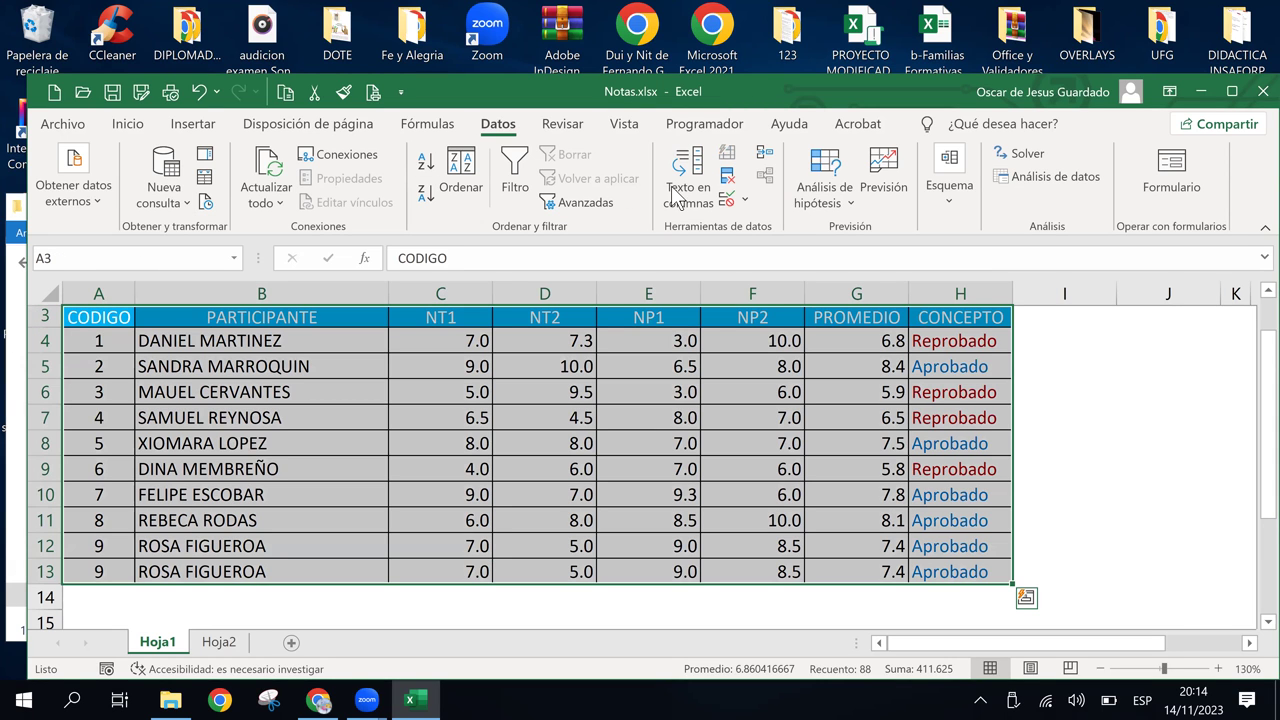
{"action": "left_click", "coordinate": [729, 179]}
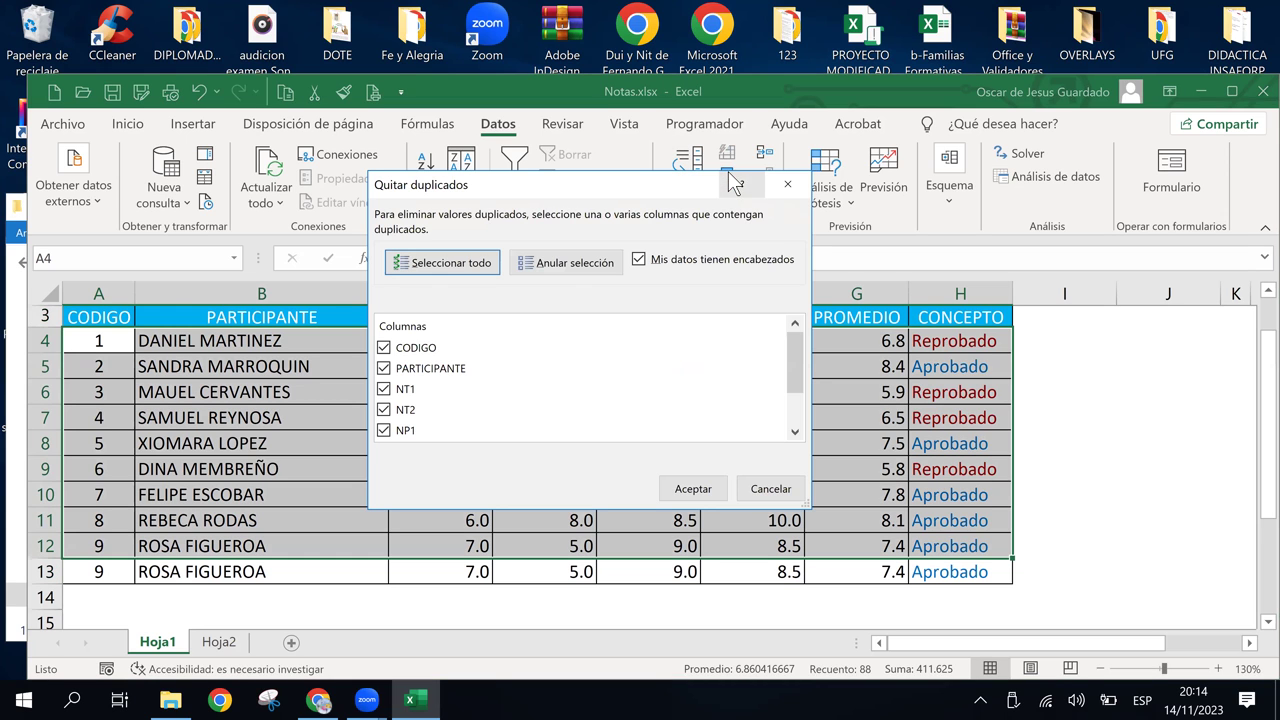
{"action": "left_click", "coordinate": [456, 264]}
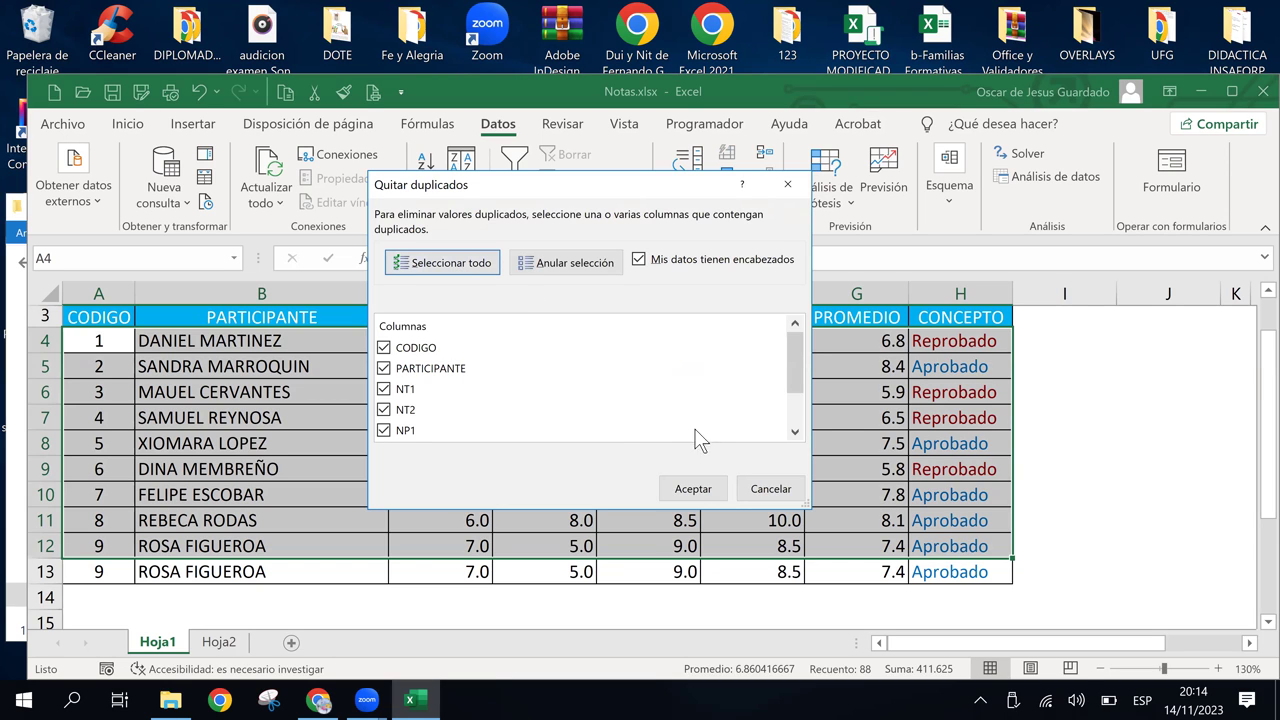
{"action": "left_click", "coordinate": [709, 490]}
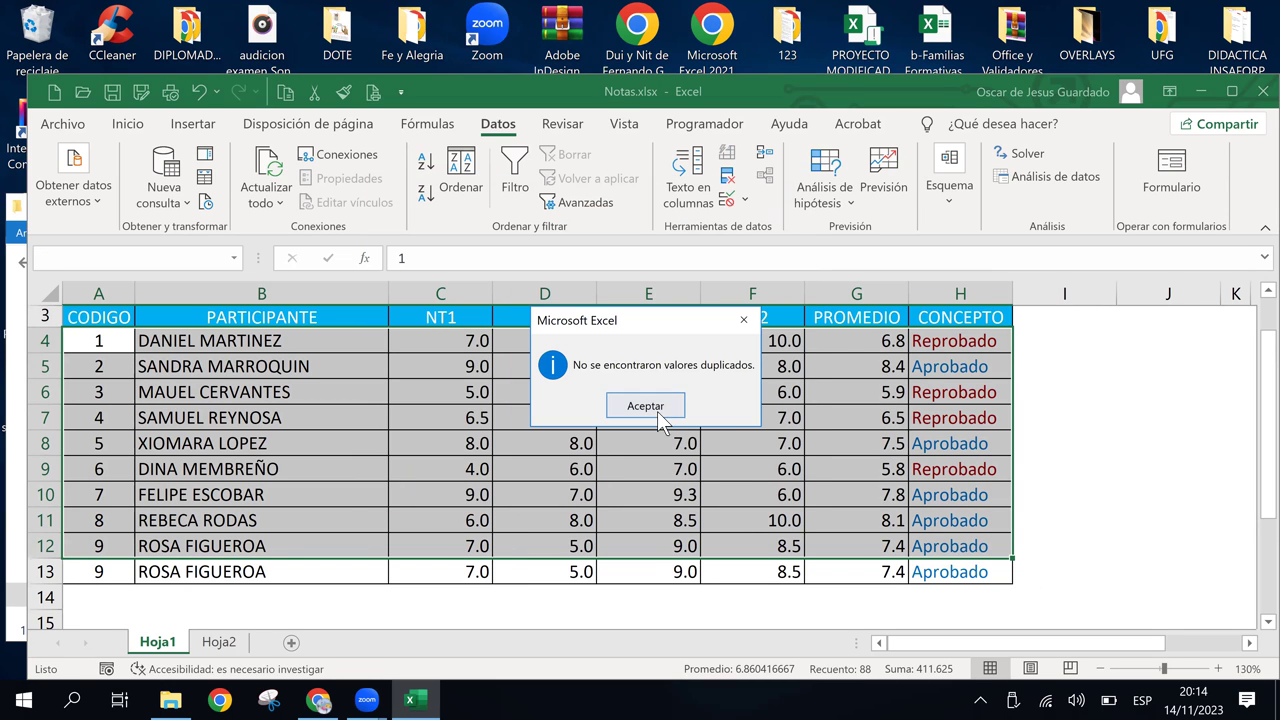
{"action": "left_click", "coordinate": [650, 406]}
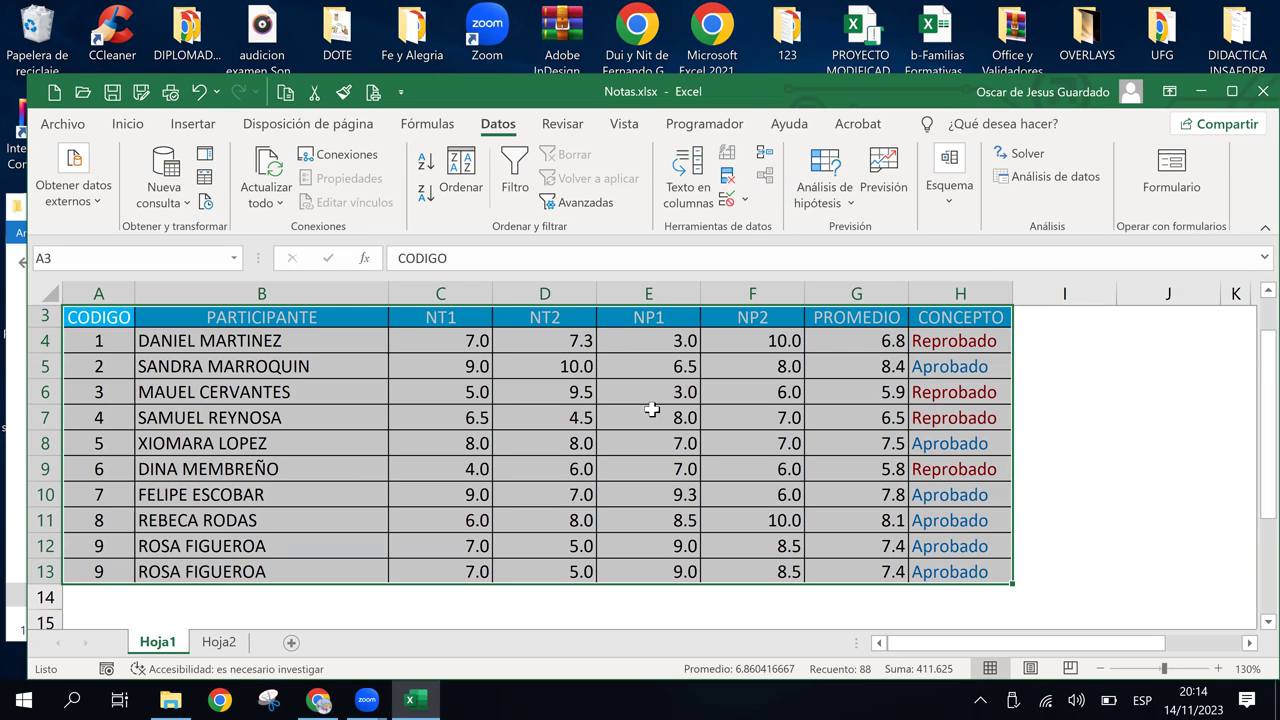
{"action": "left_click", "coordinate": [128, 572]}
{"action": "left_click", "coordinate": [112, 548]}
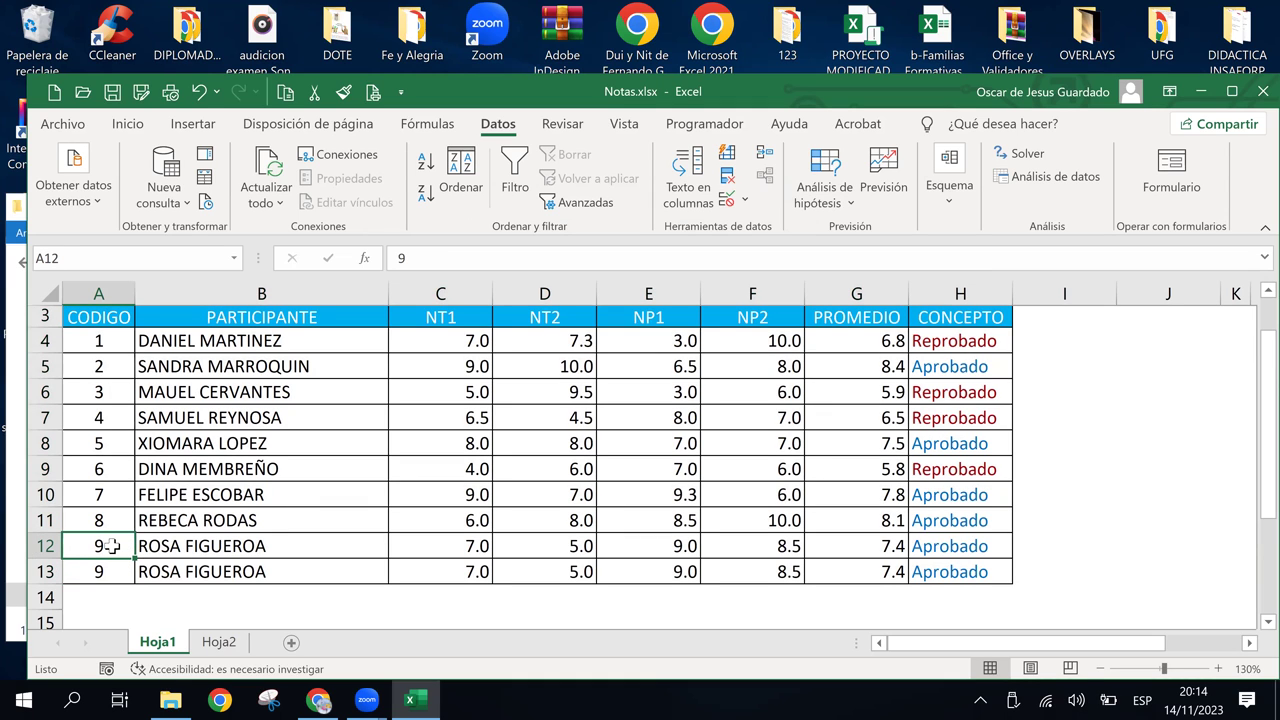
{"action": "left_click_drag", "start_coordinate": [86, 341], "coordinate": [920, 565]}
{"action": "left_click", "coordinate": [729, 180]}
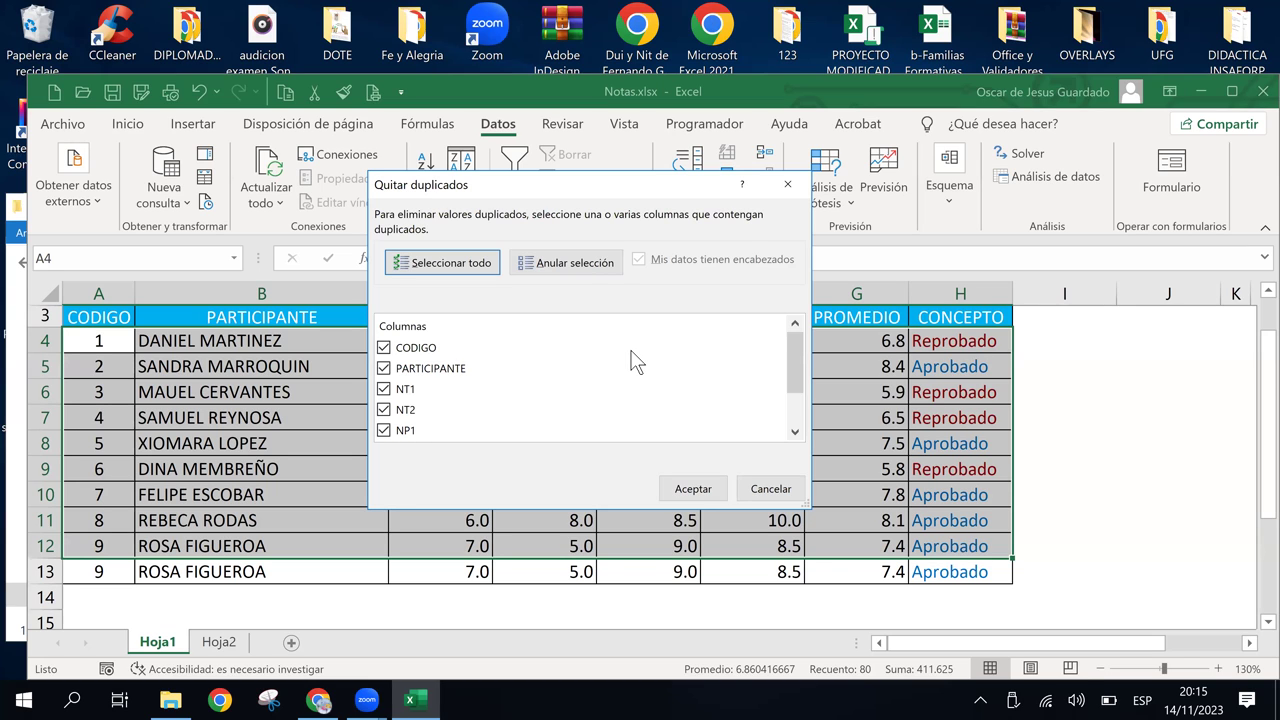
{"action": "left_click", "coordinate": [397, 350]}
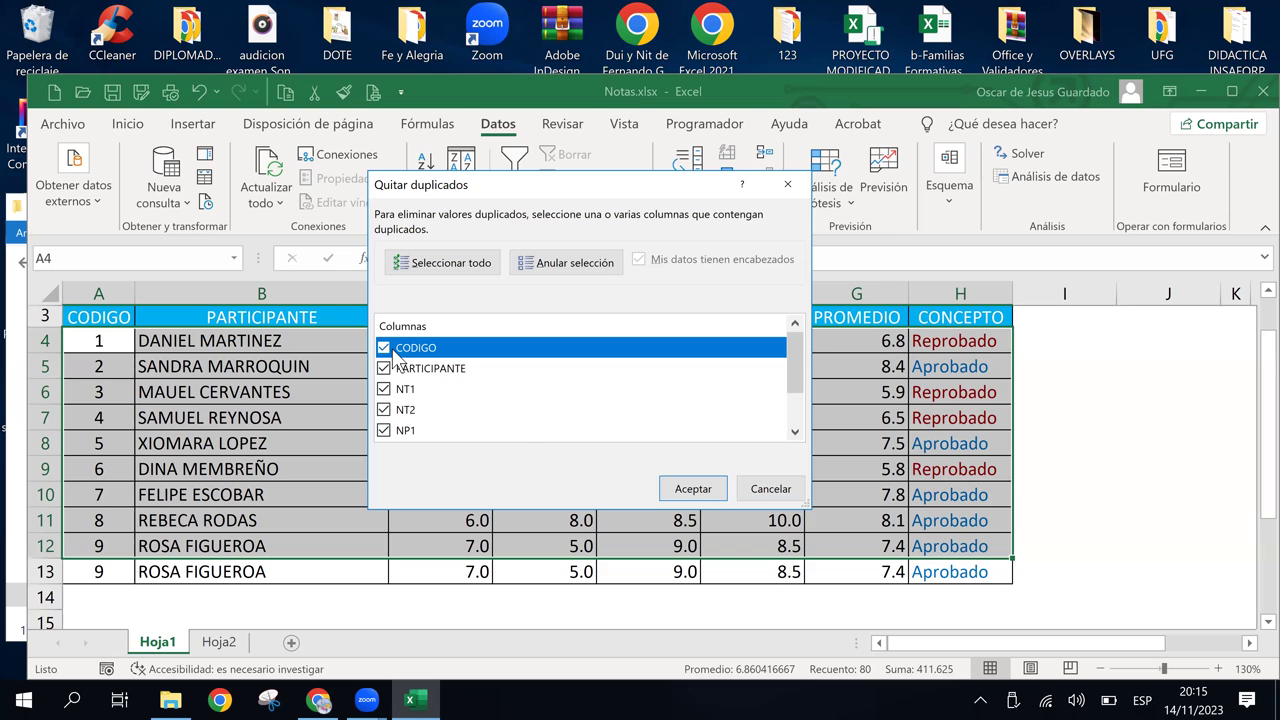
{"action": "key", "text": "Down"}
{"action": "key", "text": "Down"}
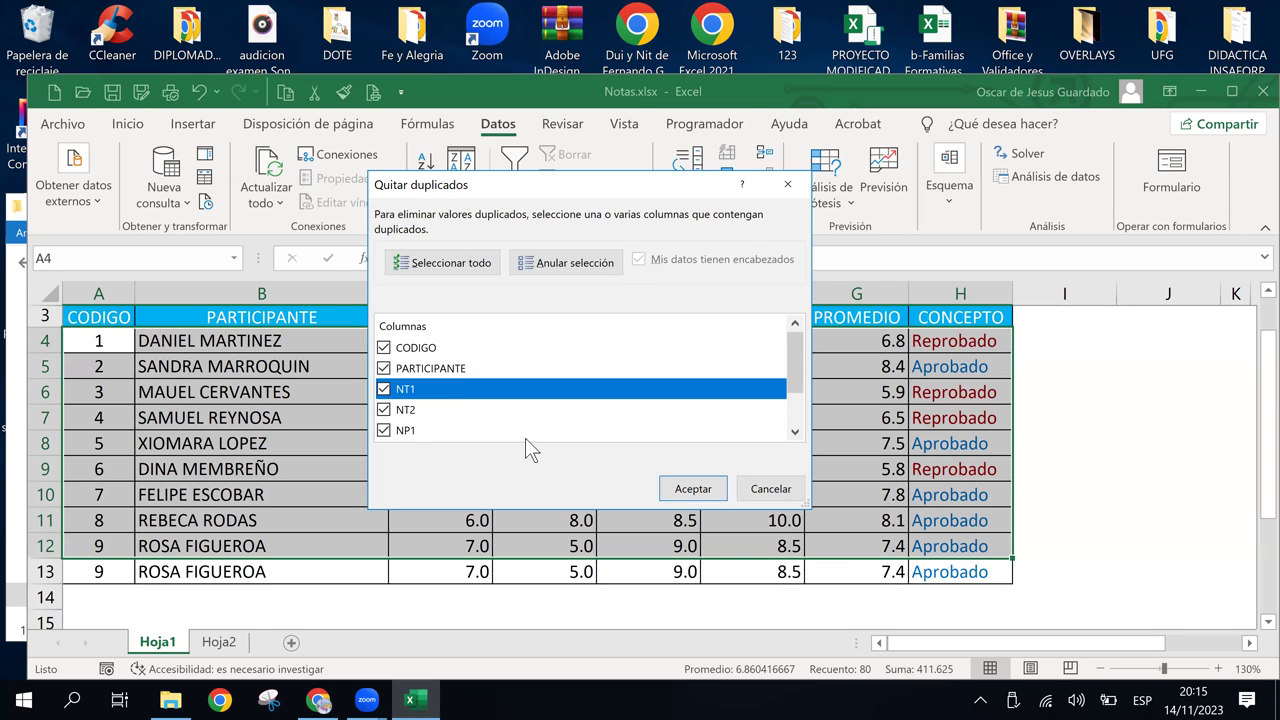
{"action": "key", "text": "Up"}
{"action": "key", "text": "Up"}
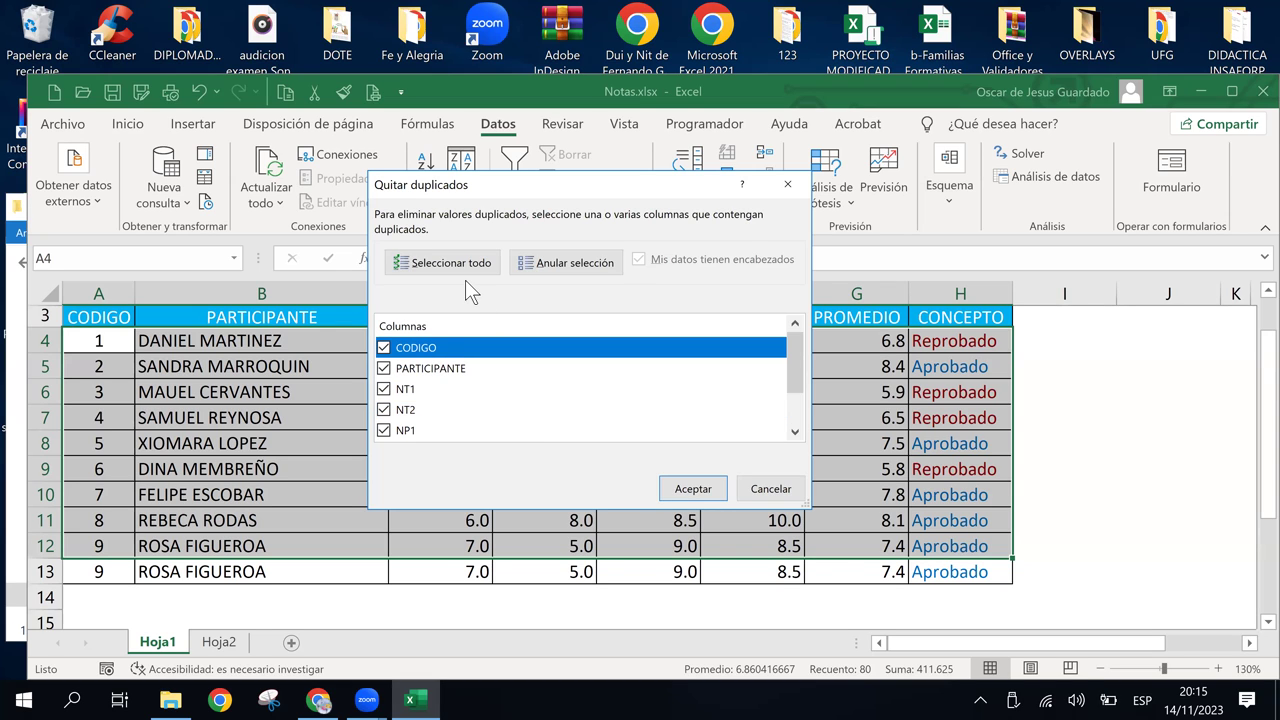
{"action": "left_click", "coordinate": [455, 261]}
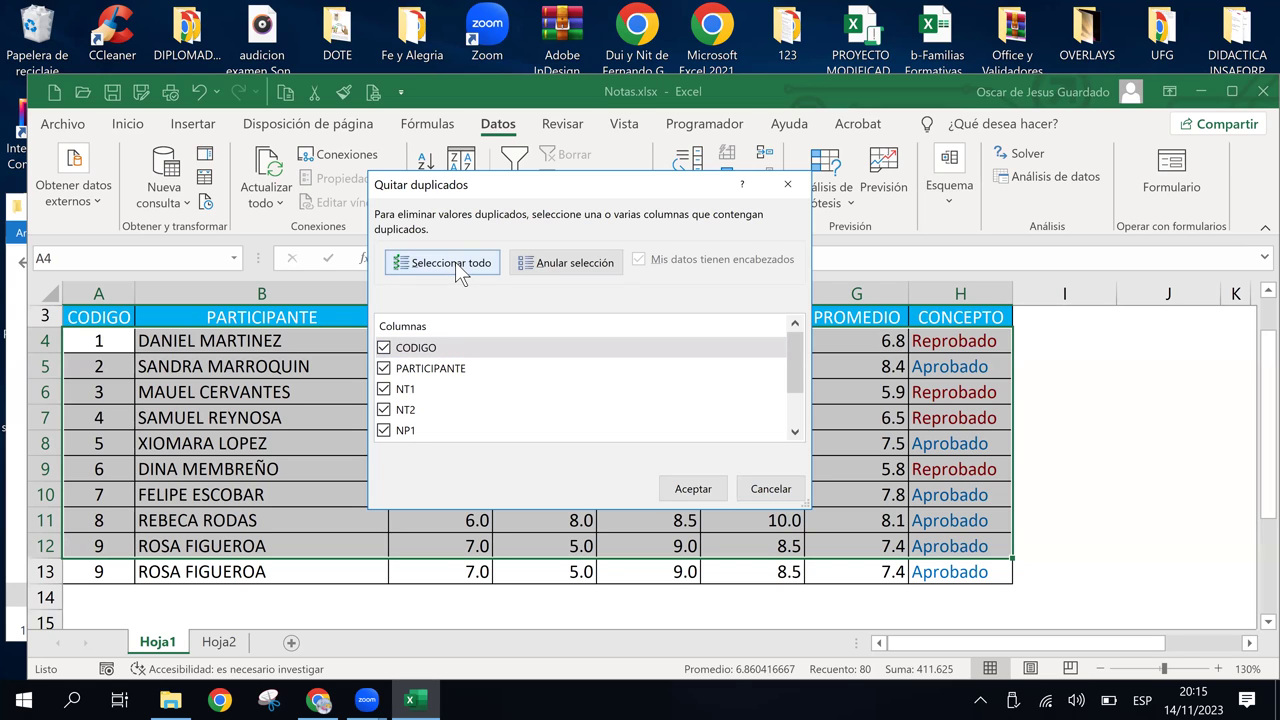
{"action": "left_click", "coordinate": [556, 264]}
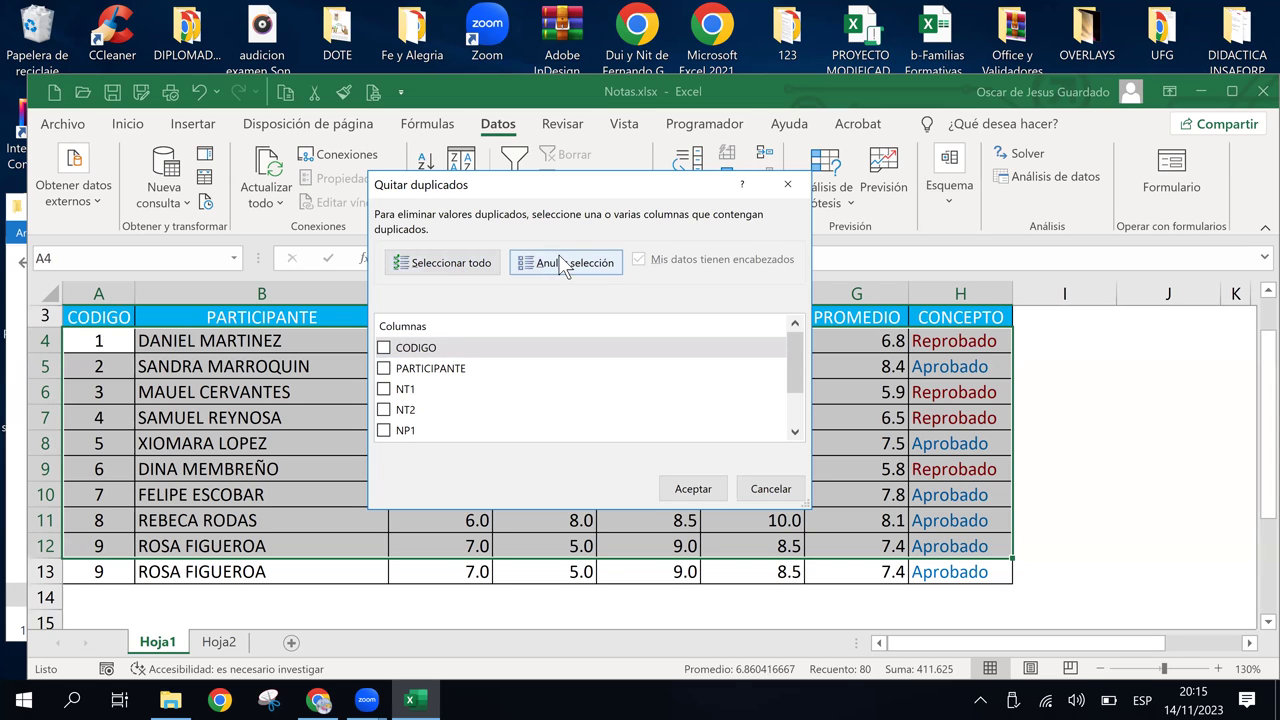
{"action": "left_click", "coordinate": [463, 268]}
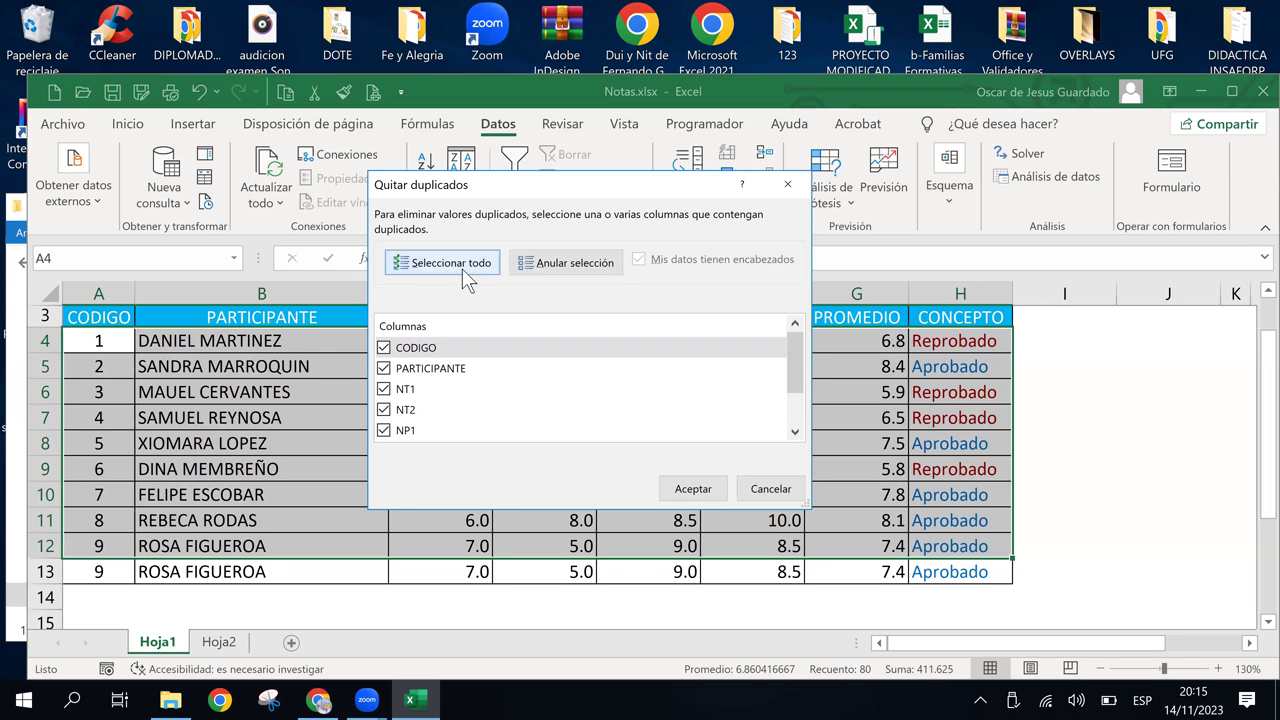
{"action": "left_click", "coordinate": [694, 489]}
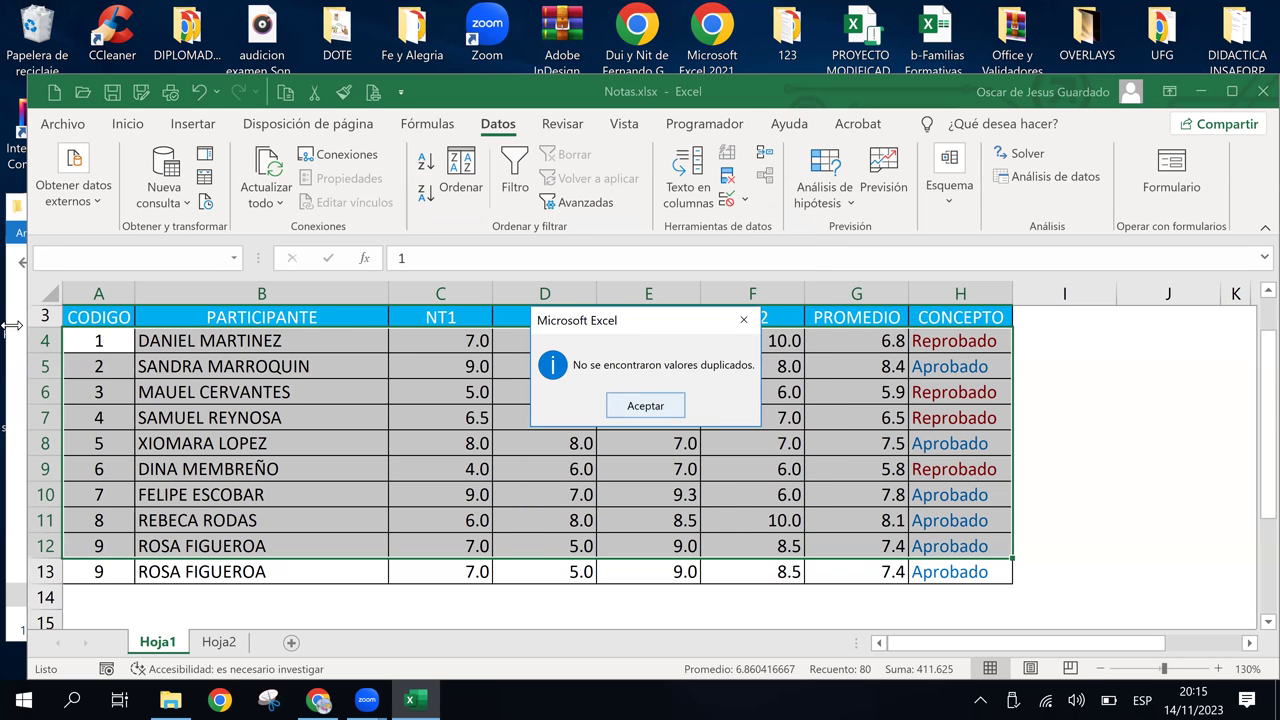
{"action": "left_click", "coordinate": [614, 410]}
{"action": "left_click", "coordinate": [94, 318]}
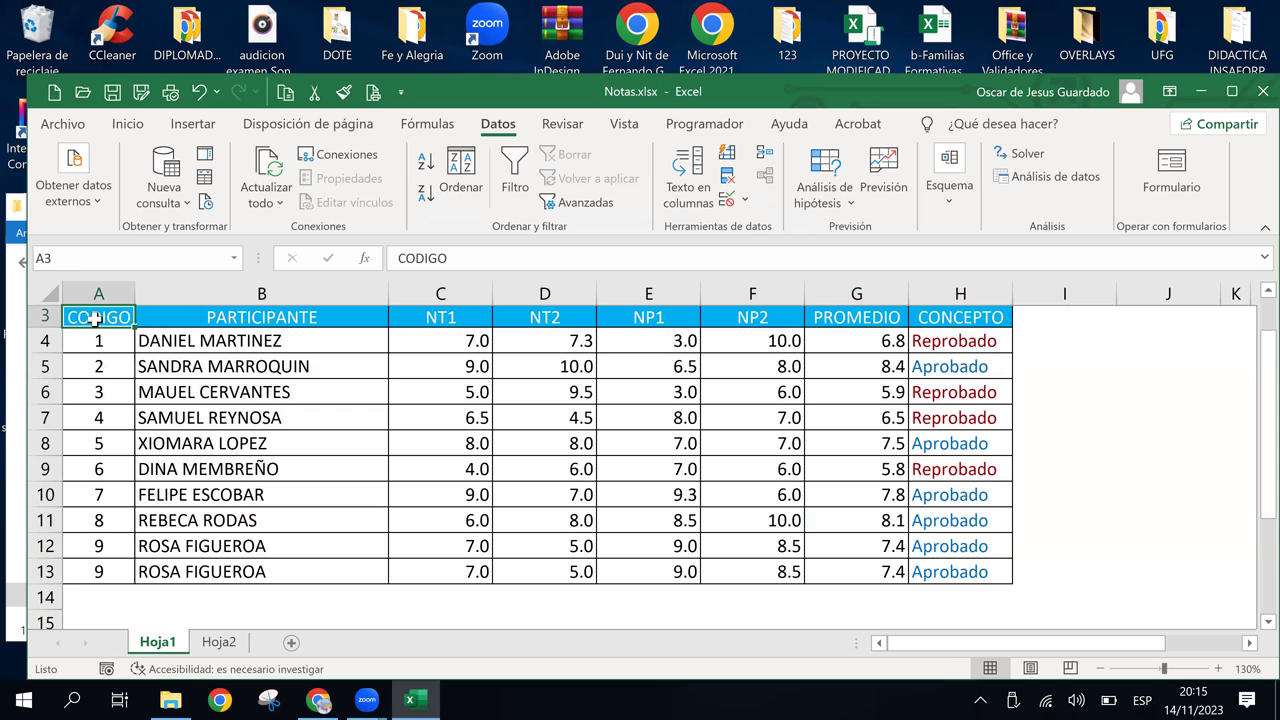
Select the whole grades table and run Quitar duplicados with headers on, finding no duplicates
{"action": "key", "text": "ctrl+a"}
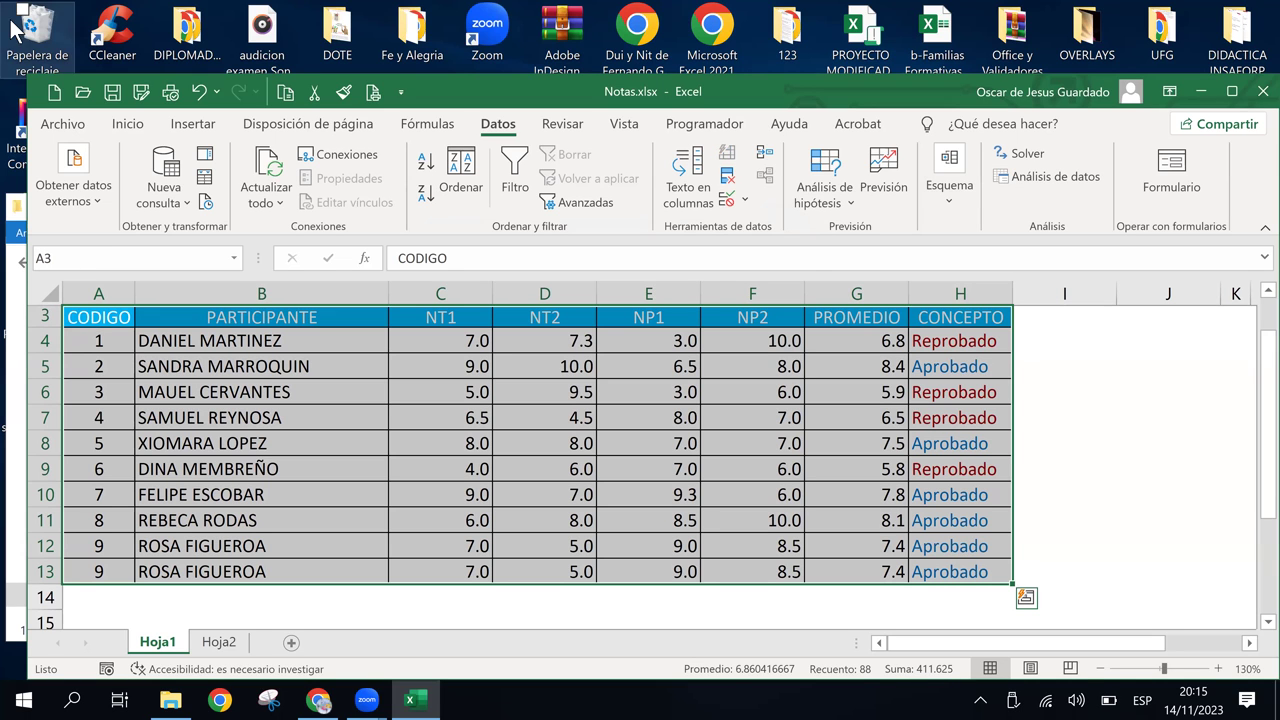
{"action": "left_click", "coordinate": [727, 175]}
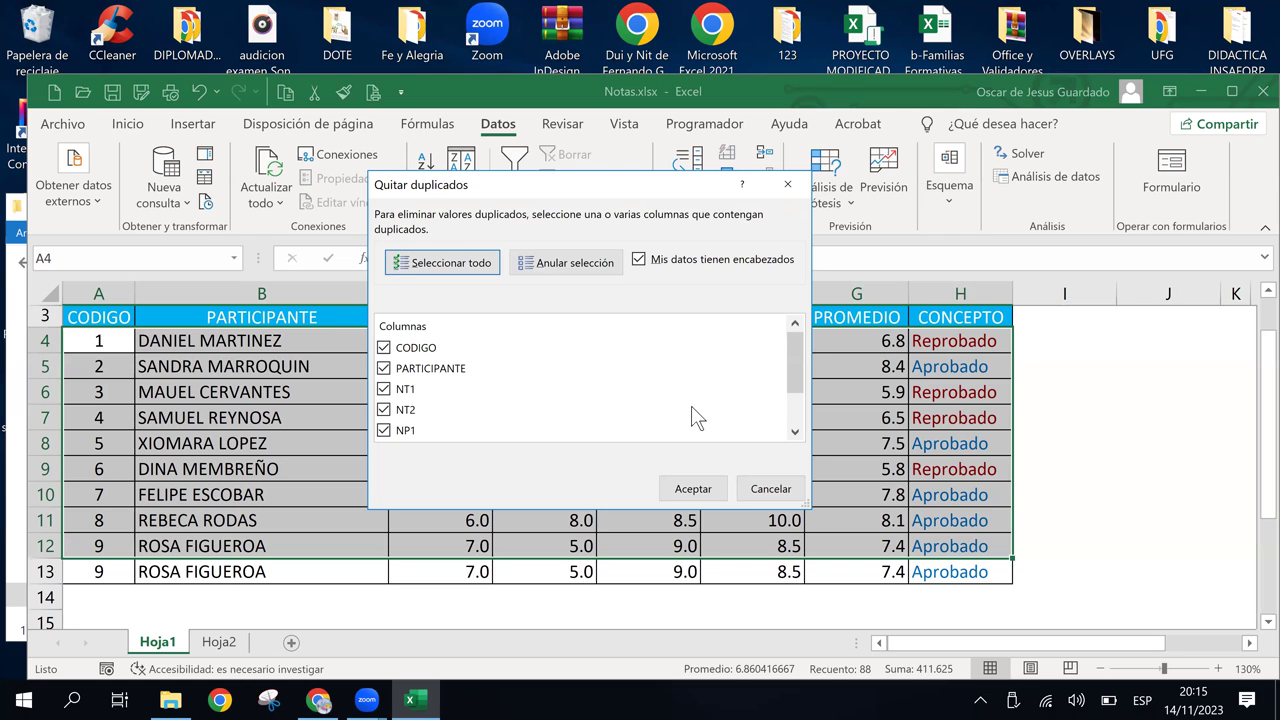
{"action": "left_click", "coordinate": [685, 261]}
{"action": "left_click", "coordinate": [685, 261]}
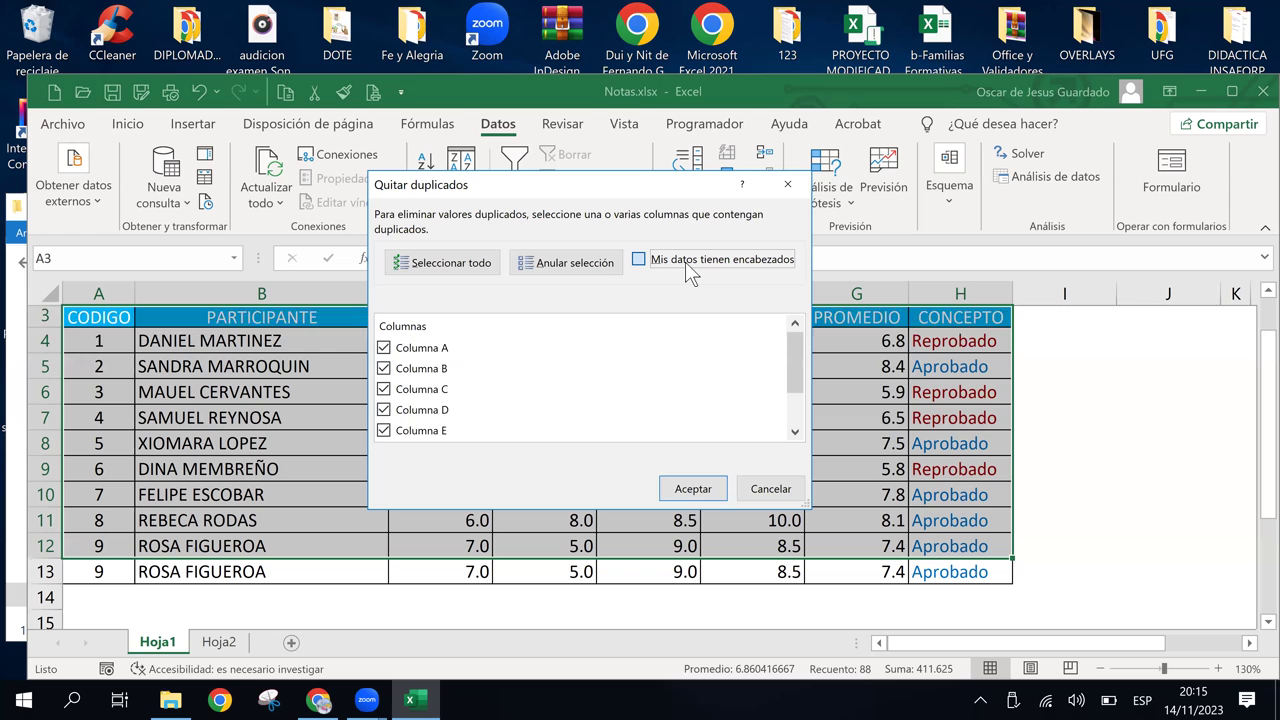
{"action": "left_click_drag", "start_coordinate": [796, 385], "coordinate": [799, 430]}
{"action": "left_click", "coordinate": [690, 490]}
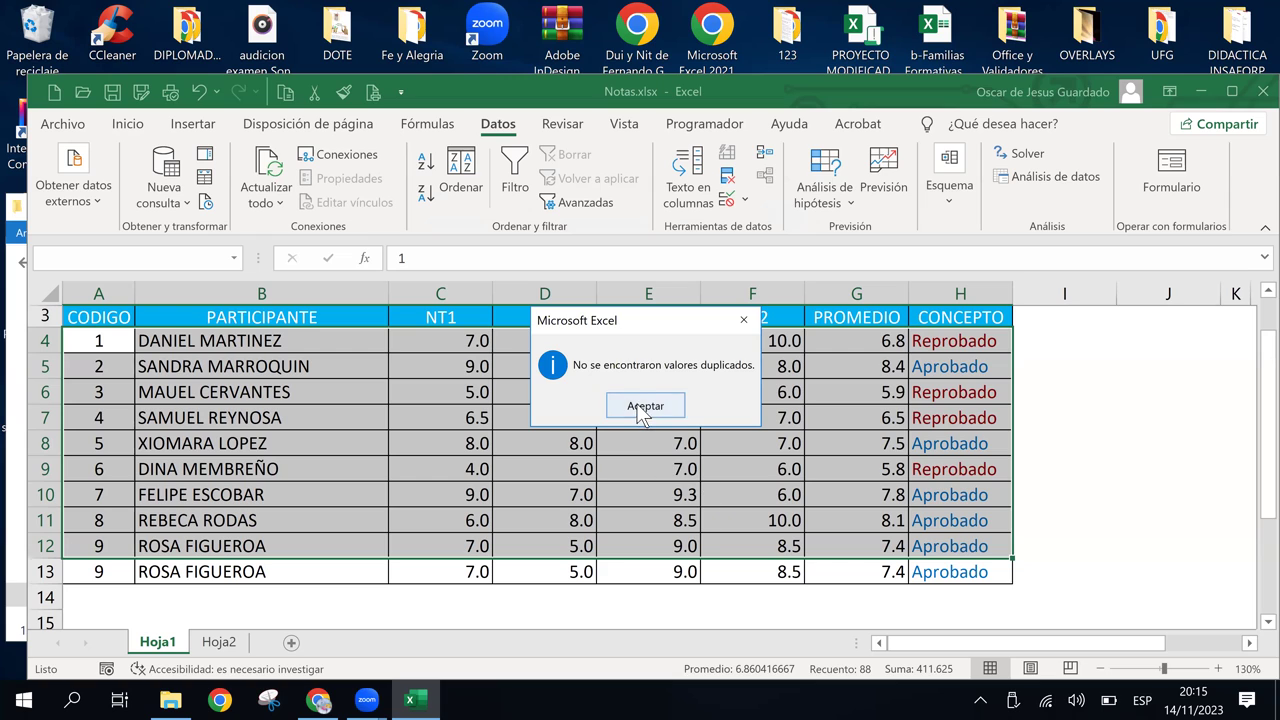
{"action": "left_click", "coordinate": [637, 406]}
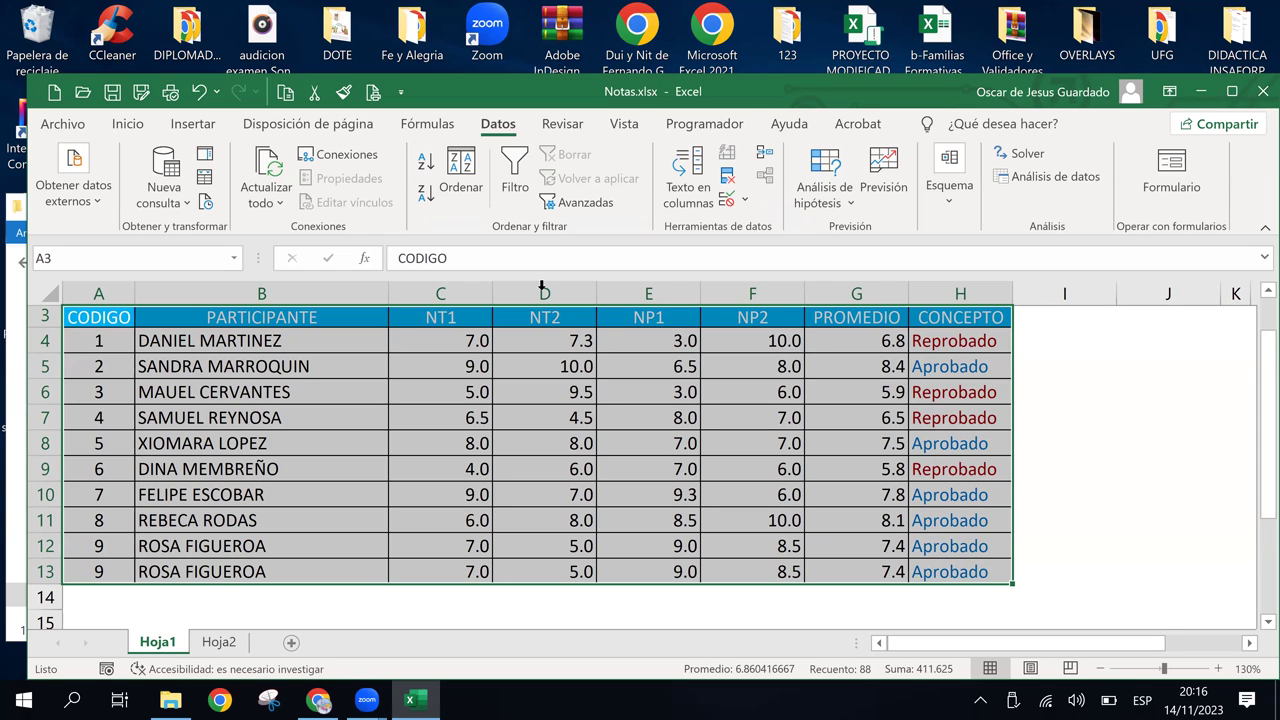
In Quitar duplicados, uncheck the CODIGO, PARTICIPANTE, NT1, NT2 and NP1 columns
{"action": "left_click", "coordinate": [730, 177]}
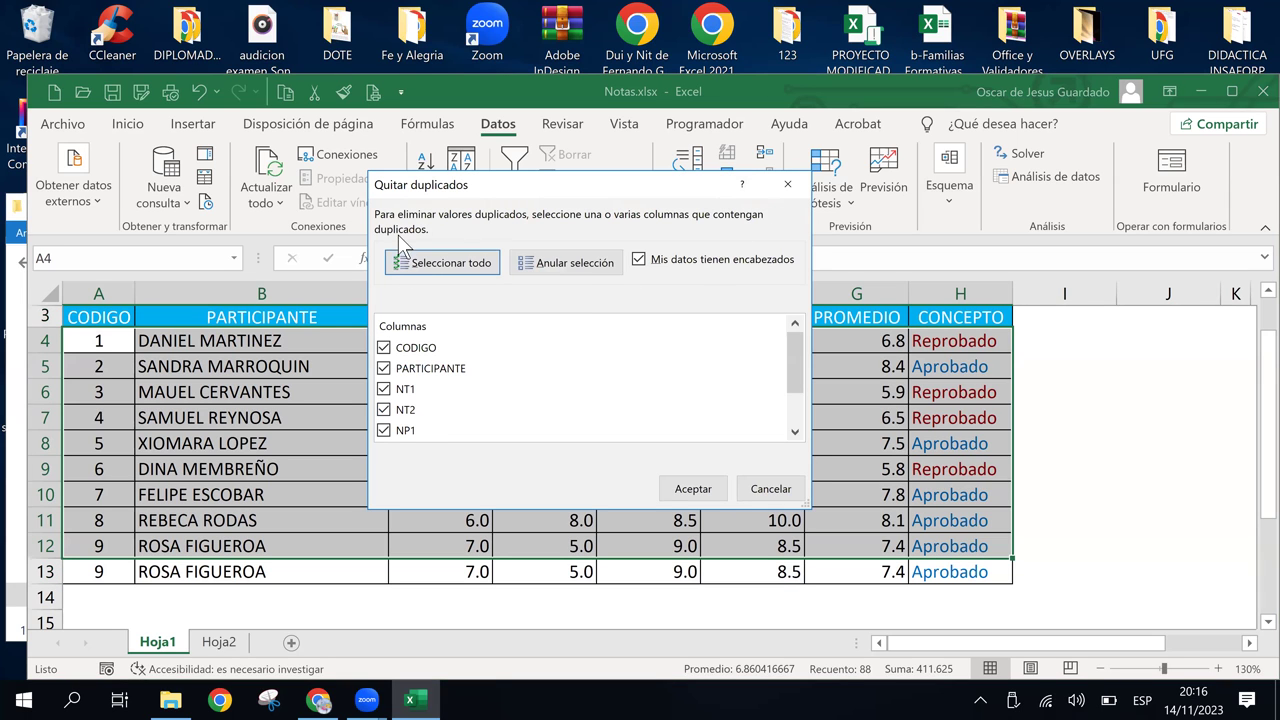
{"action": "left_click", "coordinate": [383, 347]}
{"action": "left_click", "coordinate": [383, 368]}
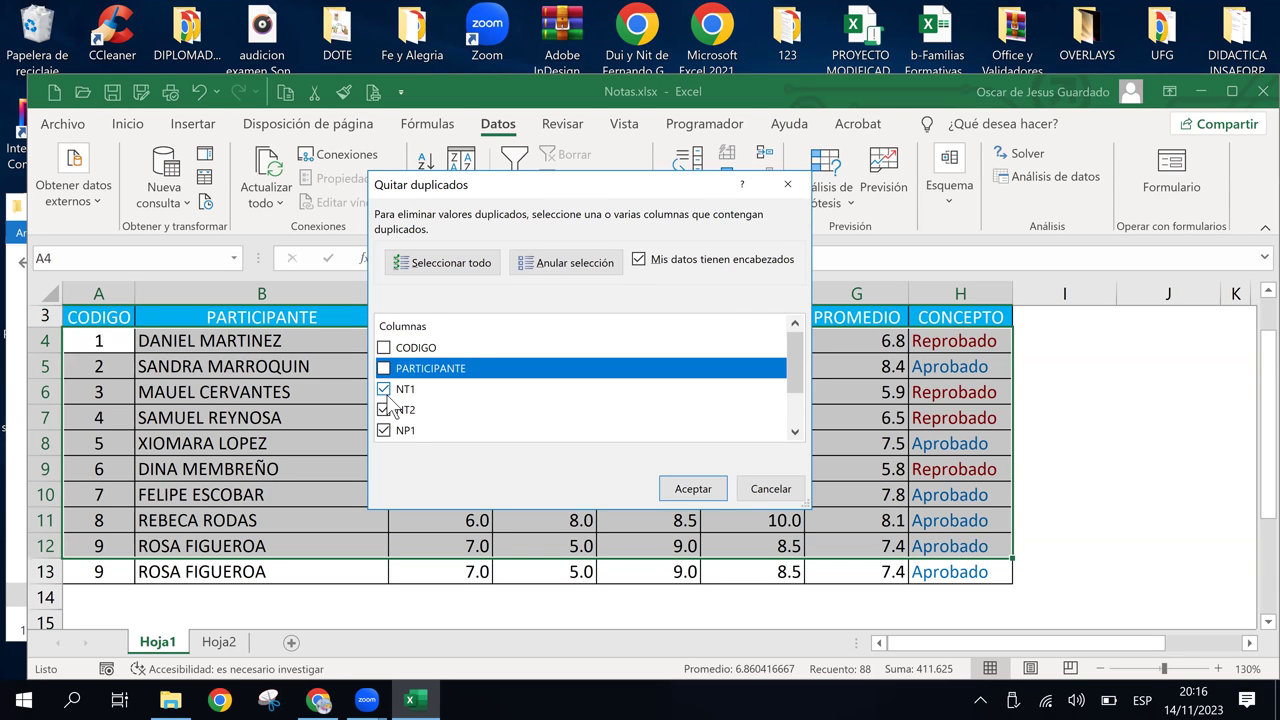
{"action": "left_click", "coordinate": [383, 389]}
{"action": "left_click", "coordinate": [383, 410]}
{"action": "left_click", "coordinate": [383, 431]}
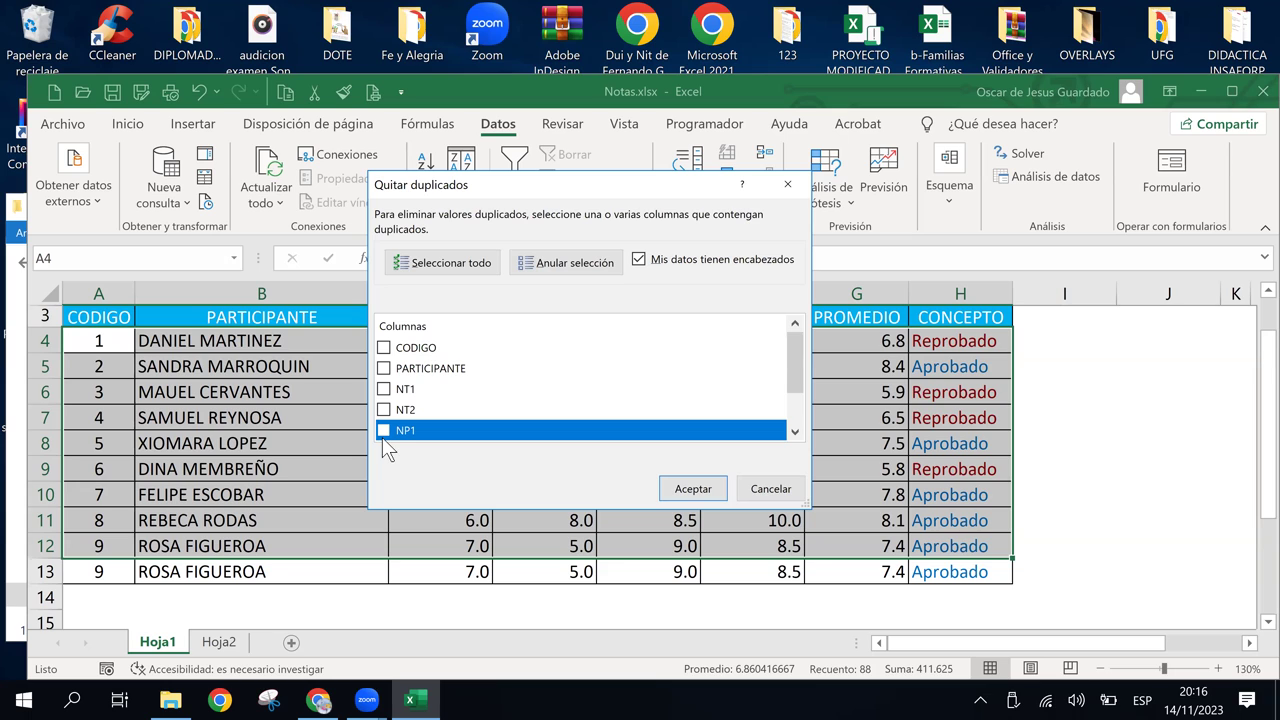
{"action": "left_click", "coordinate": [799, 405]}
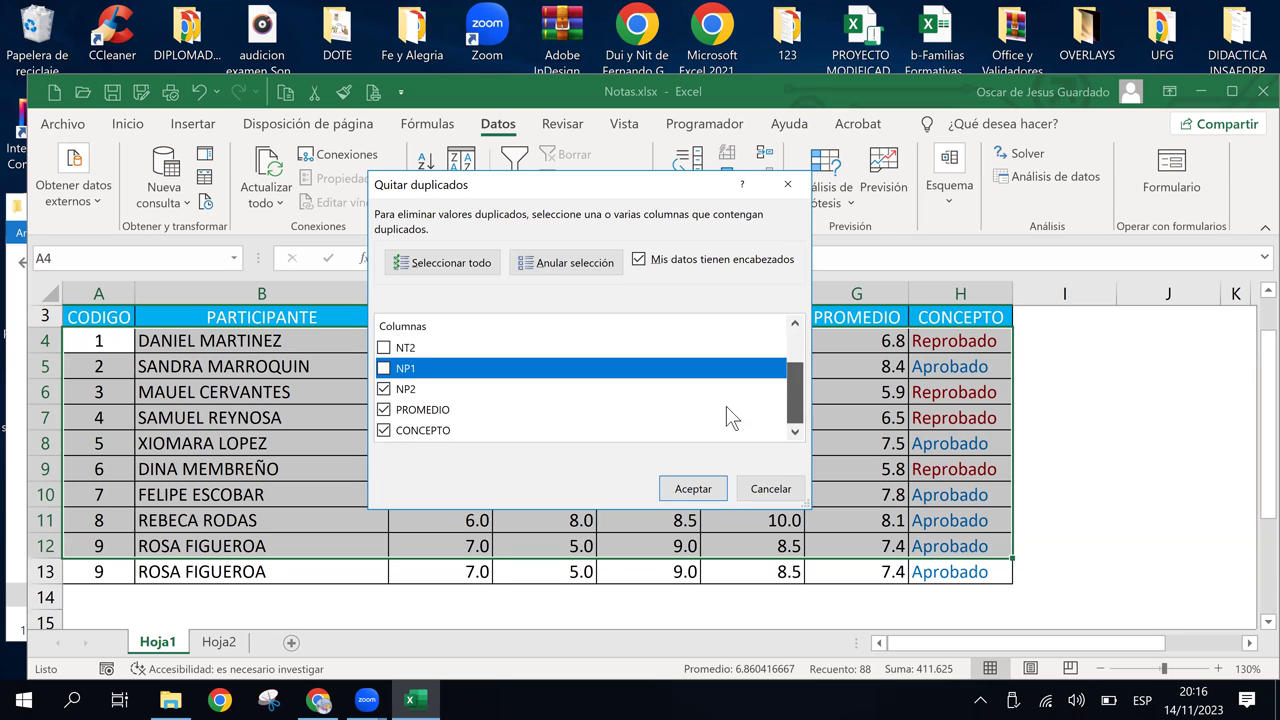
Toggle the remaining columns, then choose Seleccionar todo to compare every column and run the check
{"action": "left_click", "coordinate": [383, 368]}
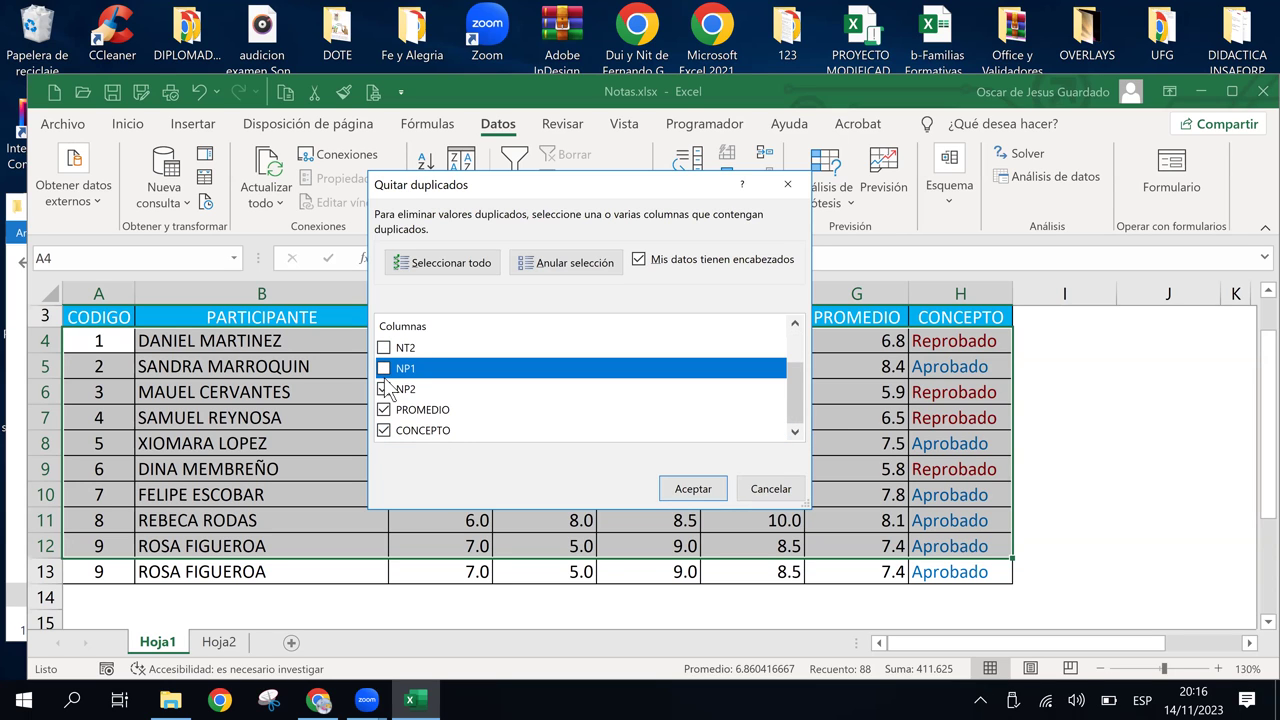
{"action": "left_click", "coordinate": [383, 389]}
{"action": "left_click", "coordinate": [383, 368]}
{"action": "left_click", "coordinate": [383, 409]}
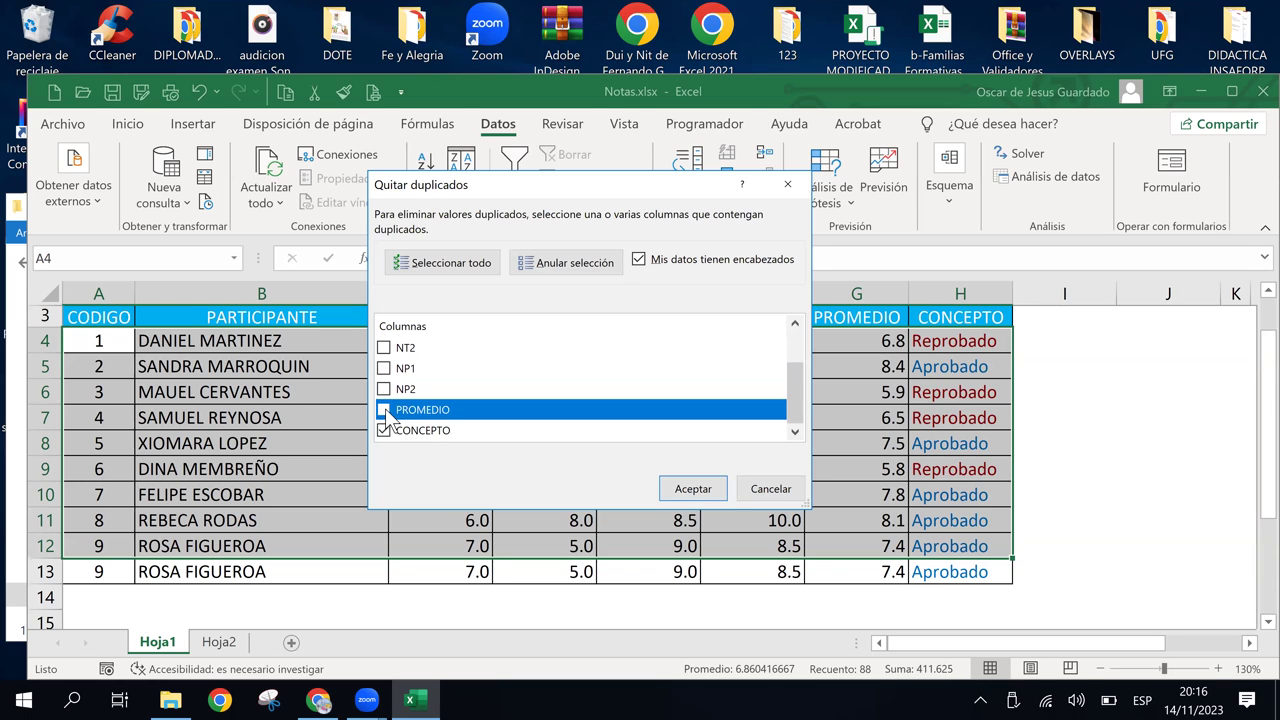
{"action": "left_click", "coordinate": [383, 430]}
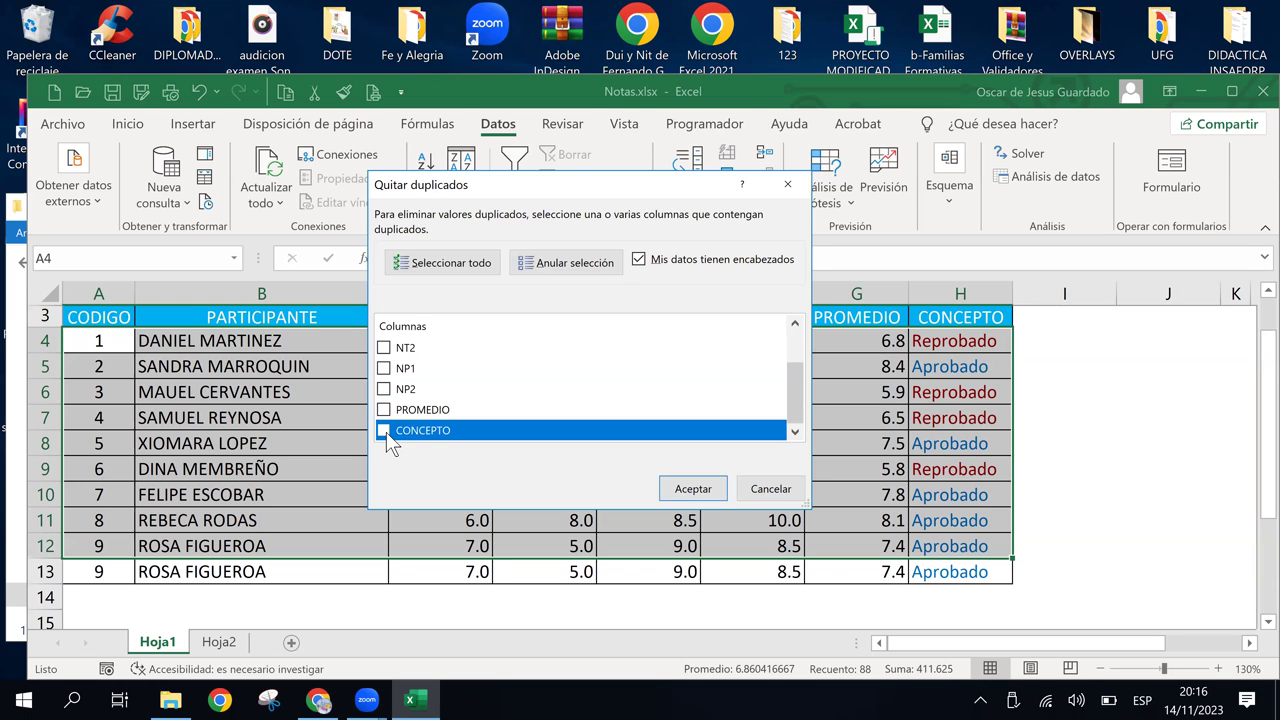
{"action": "left_click", "coordinate": [460, 266]}
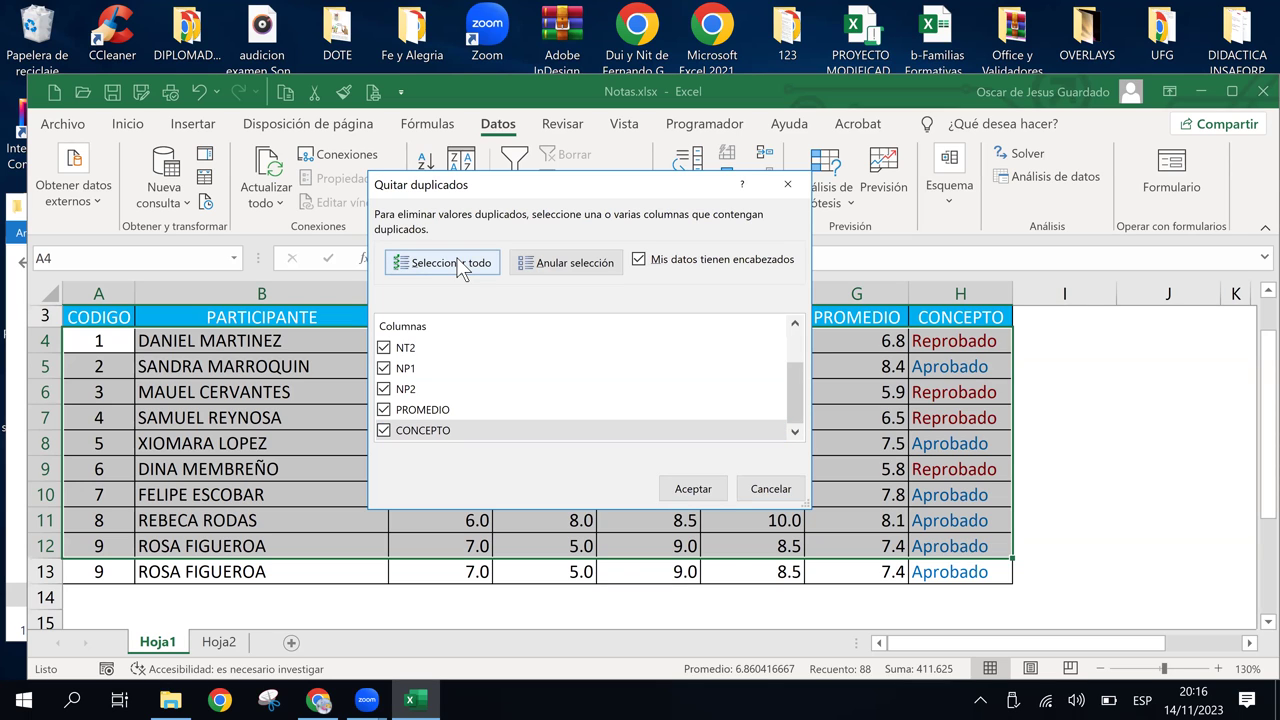
{"action": "left_click", "coordinate": [697, 484]}
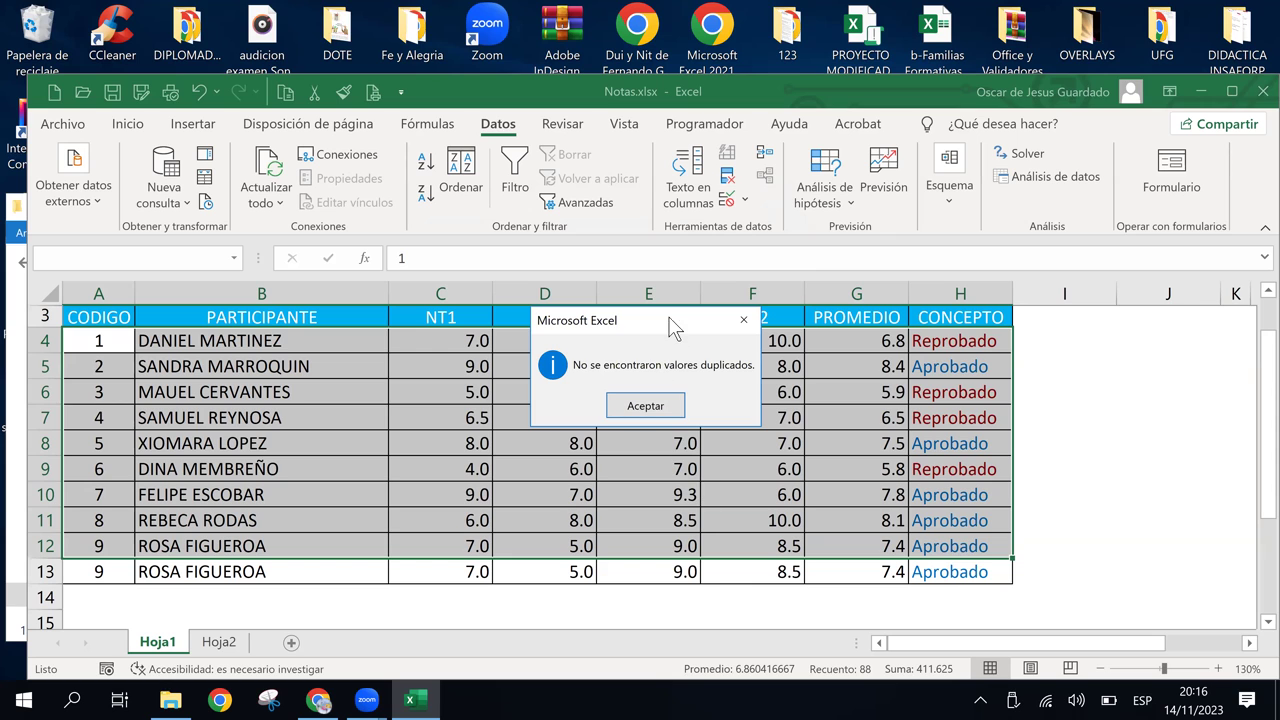
Try Quitar duplicados on only A12:H13, accept Excel's warning, and reselect A3:H13
{"action": "left_click", "coordinate": [656, 406]}
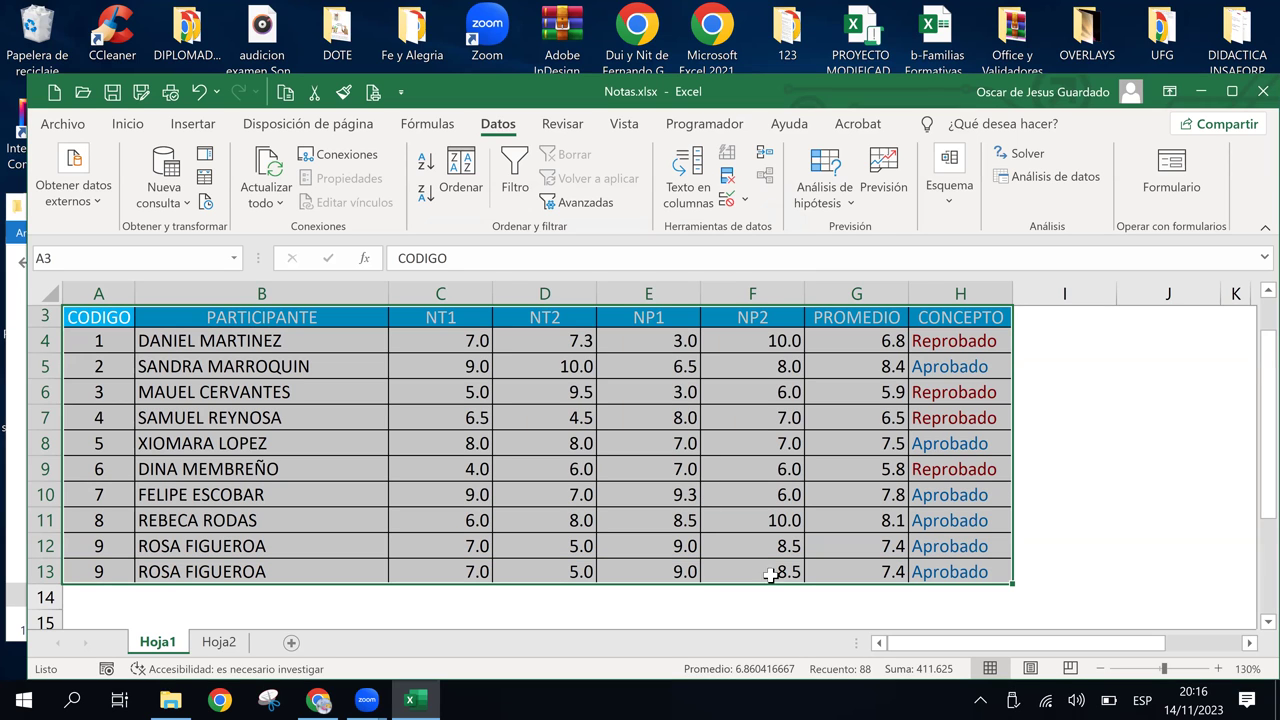
{"action": "left_click", "coordinate": [172, 551]}
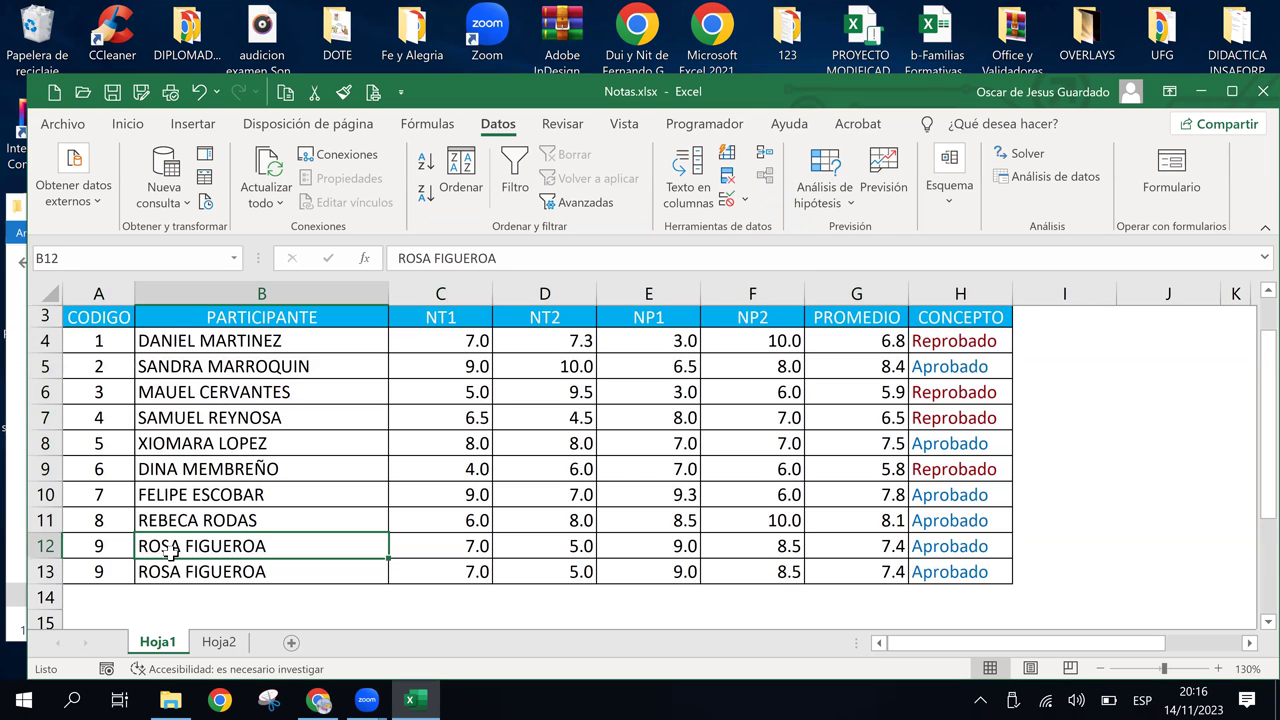
{"action": "left_click", "coordinate": [108, 555]}
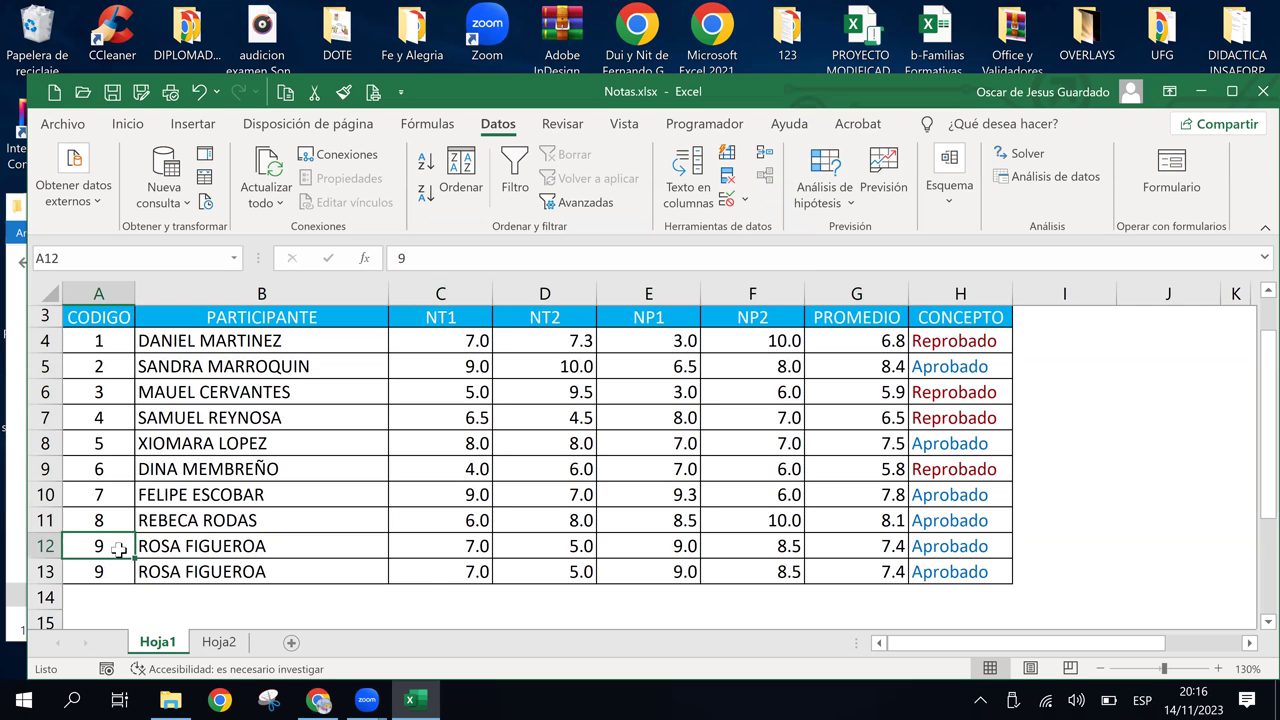
{"action": "left_click_drag", "start_coordinate": [430, 578], "coordinate": [957, 565]}
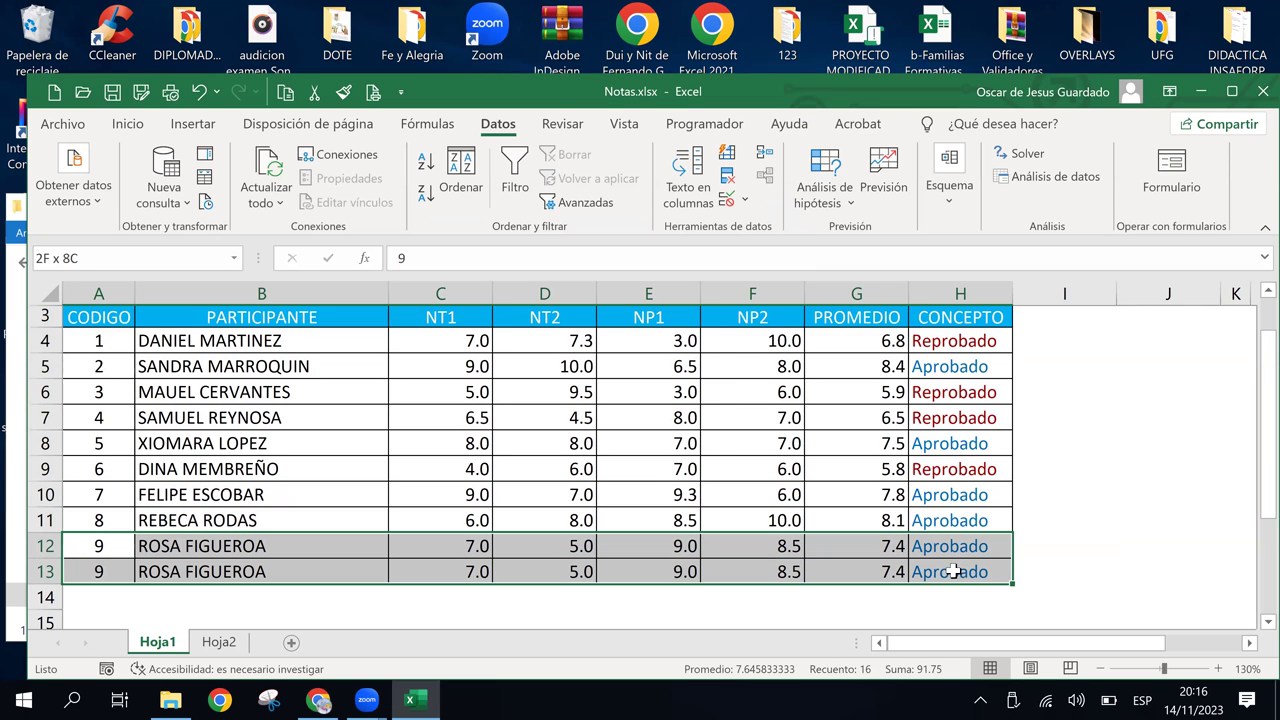
{"action": "left_click", "coordinate": [730, 182]}
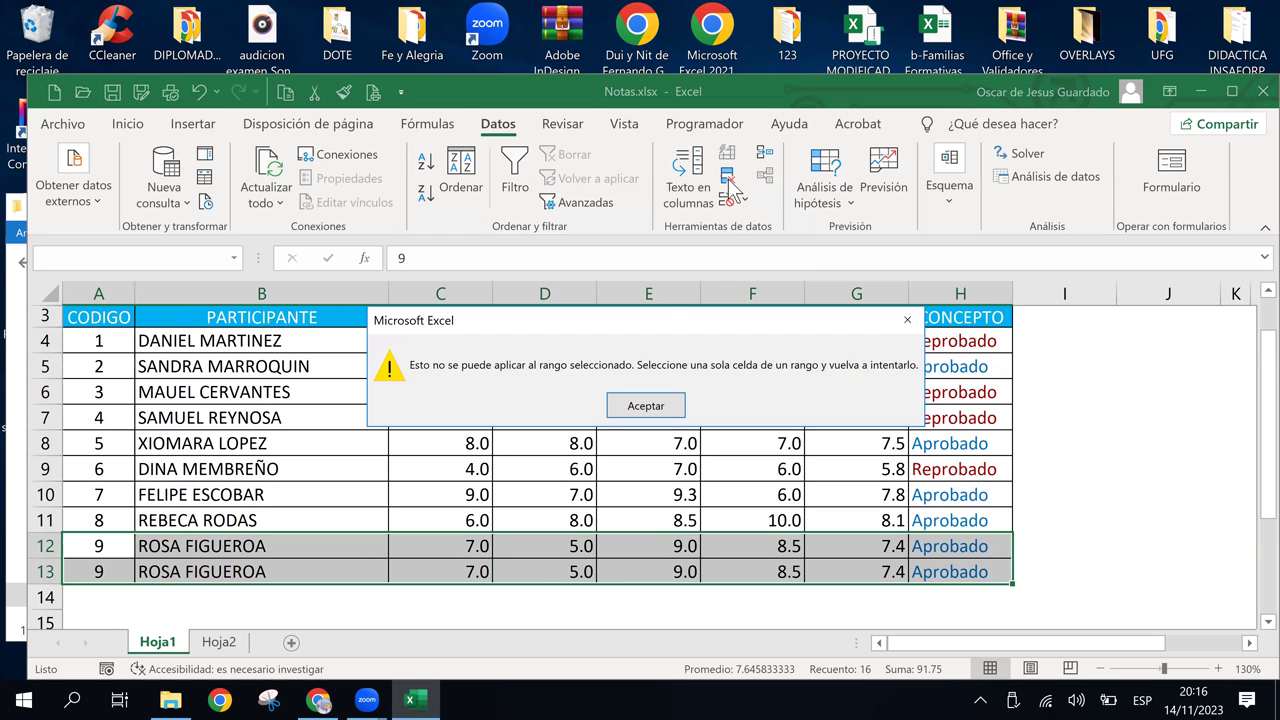
{"action": "left_click", "coordinate": [646, 404]}
{"action": "left_click", "coordinate": [256, 447]}
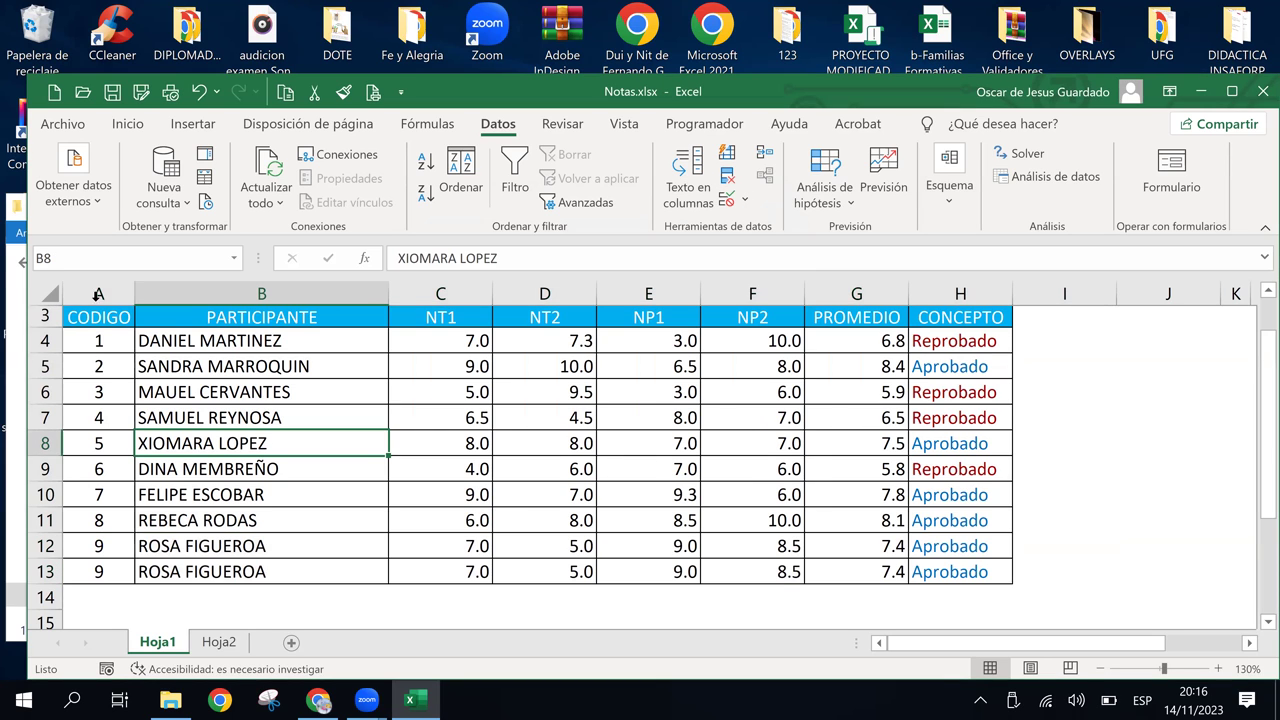
{"action": "left_click_drag", "start_coordinate": [101, 320], "coordinate": [932, 565]}
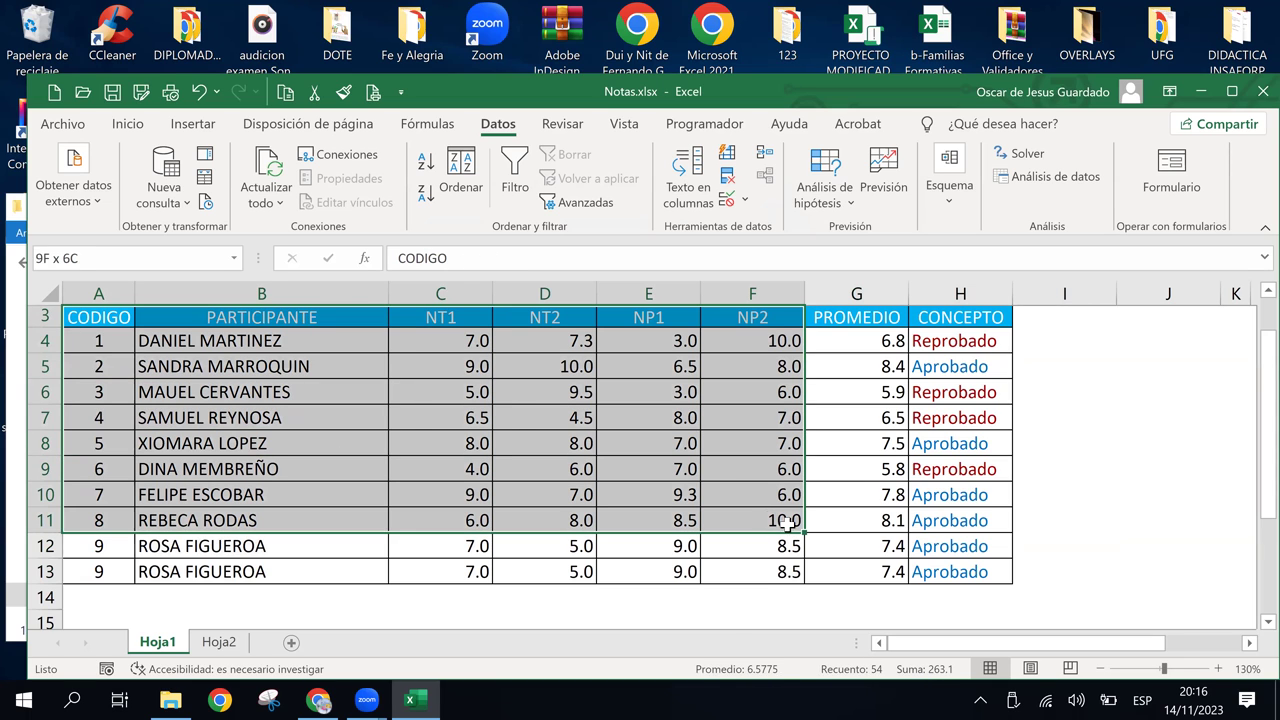
Run Quitar duplicados on the full table and dismiss the no-duplicates notice
{"action": "left_click", "coordinate": [728, 180]}
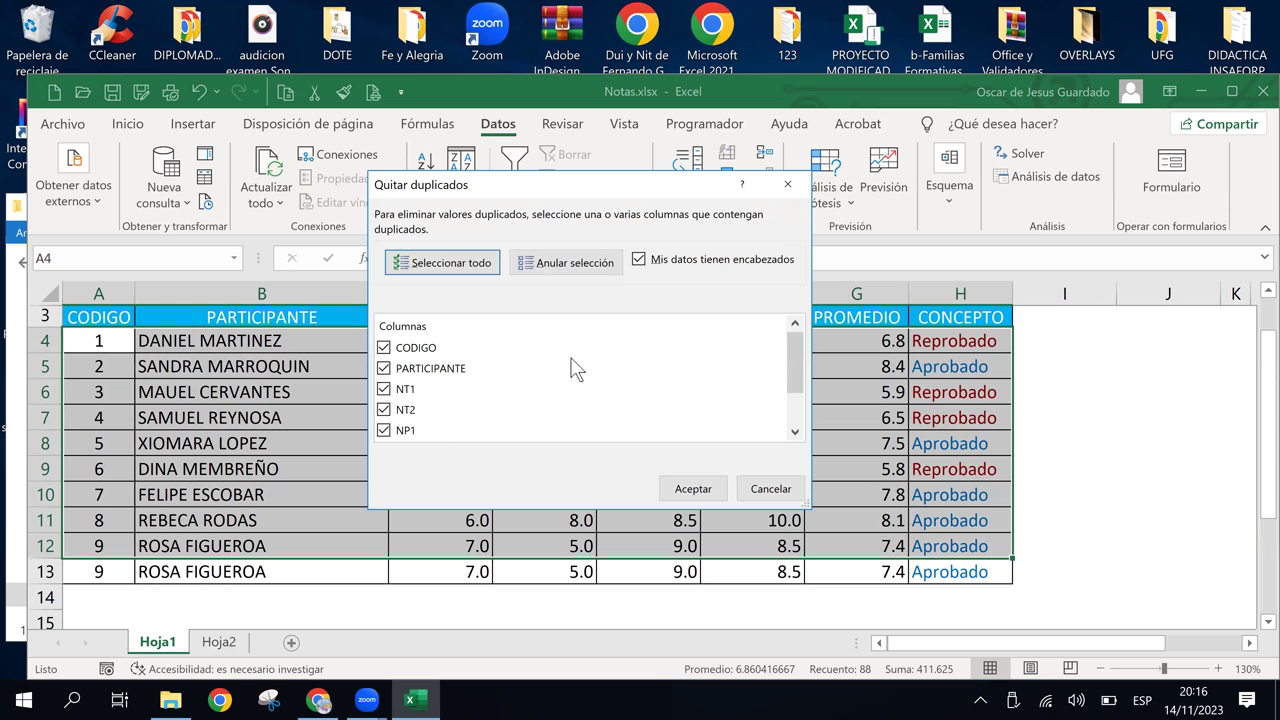
{"action": "left_click", "coordinate": [690, 494]}
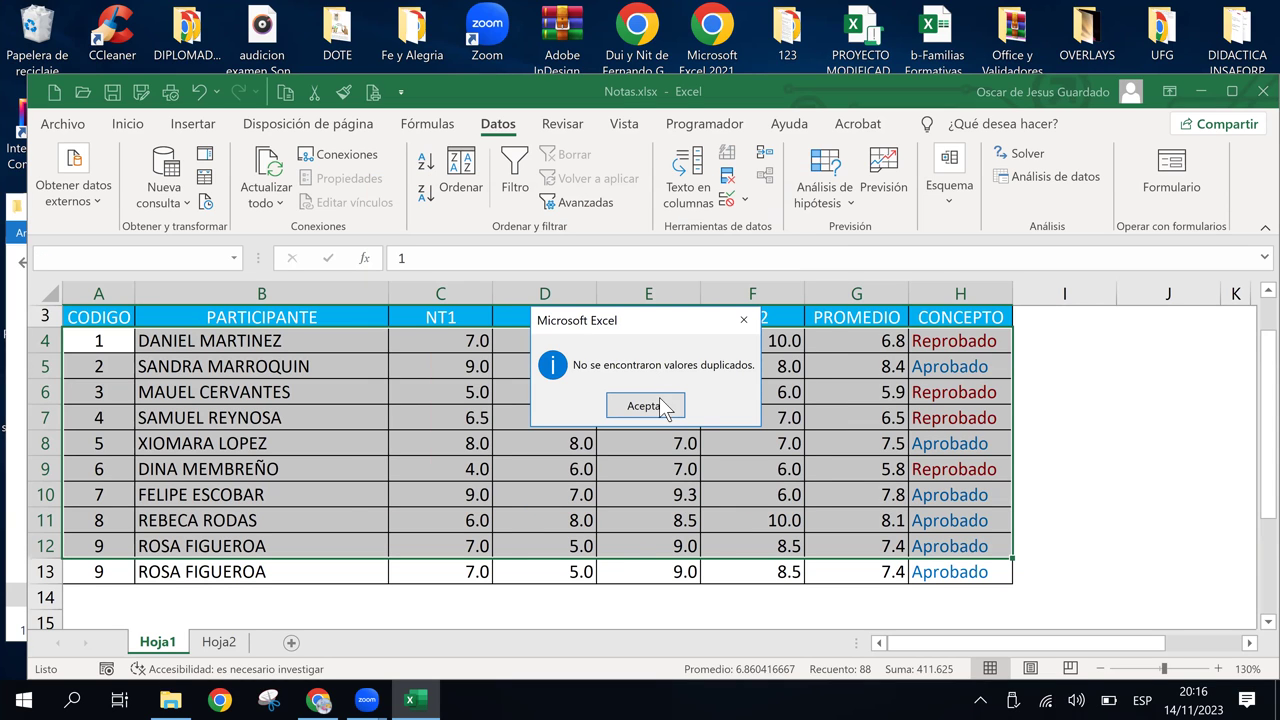
{"action": "left_click", "coordinate": [645, 406]}
{"action": "left_click", "coordinate": [578, 396]}
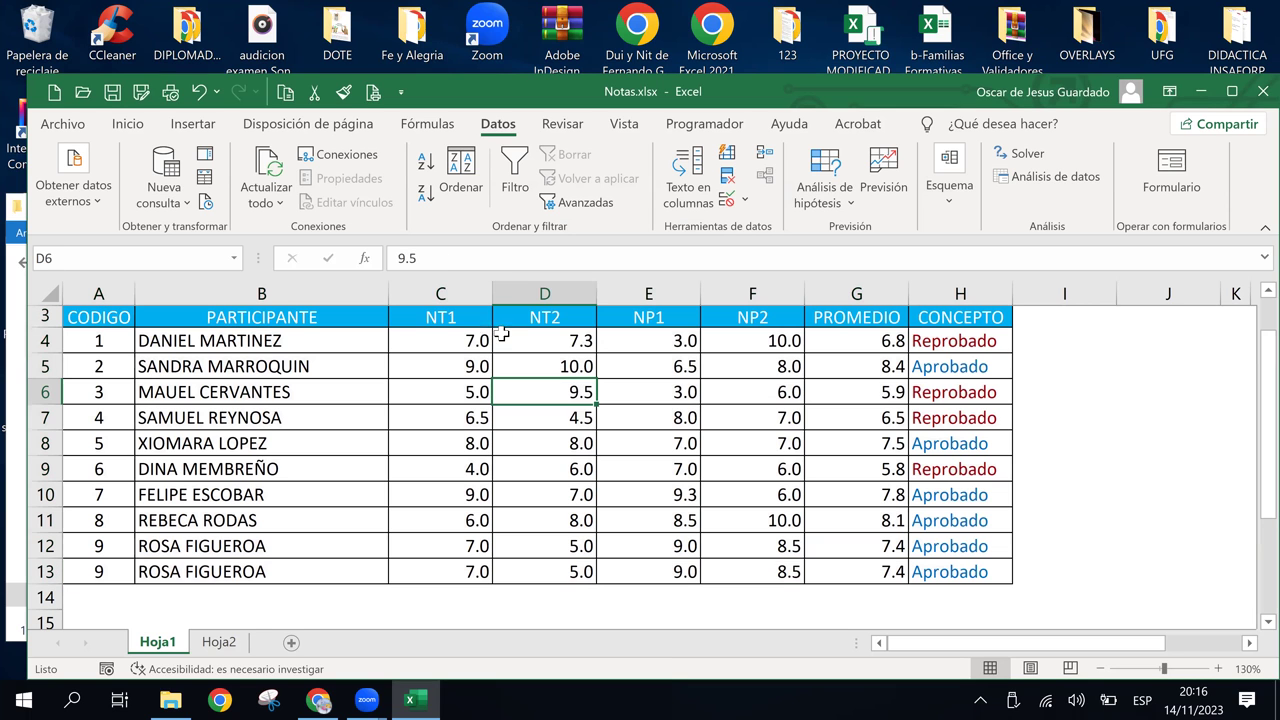
{"action": "left_click", "coordinate": [488, 341]}
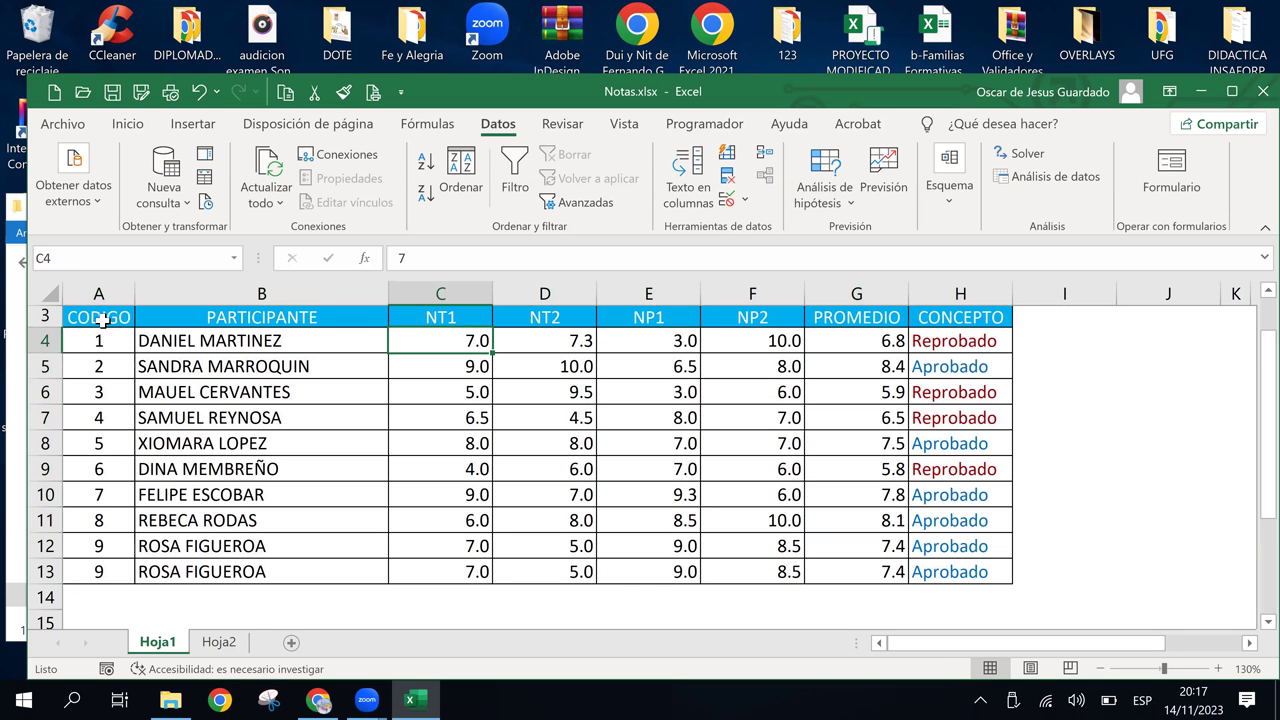
Reselect A3:H13 and rerun Quitar duplicados with Mis datos tienen encabezados left checked
{"action": "left_click_drag", "start_coordinate": [102, 321], "coordinate": [958, 566]}
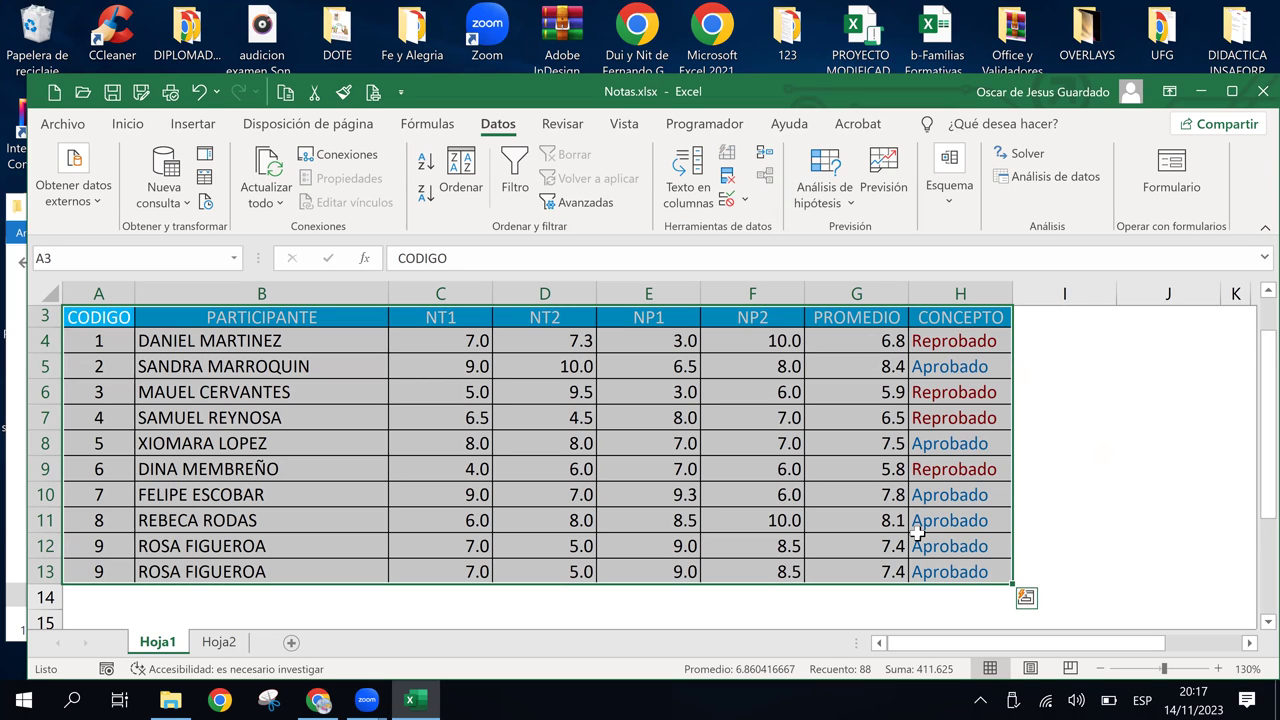
{"action": "left_click", "coordinate": [726, 180]}
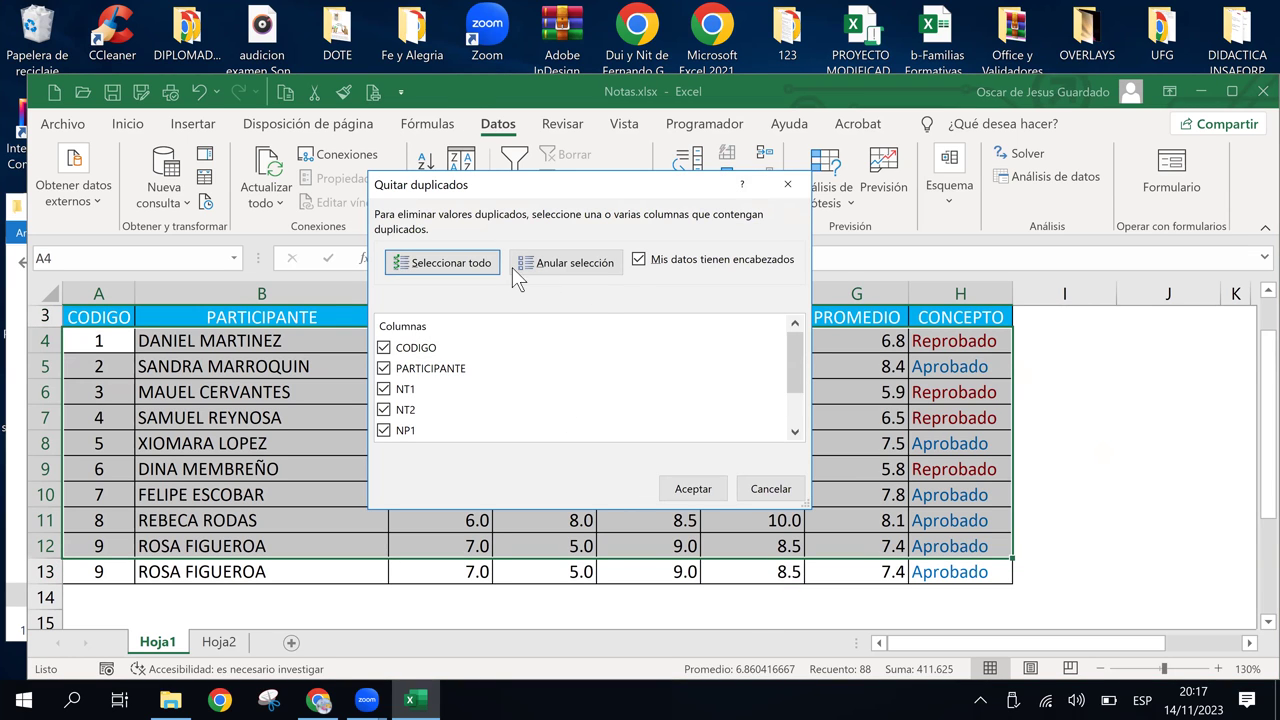
{"action": "left_click", "coordinate": [638, 259]}
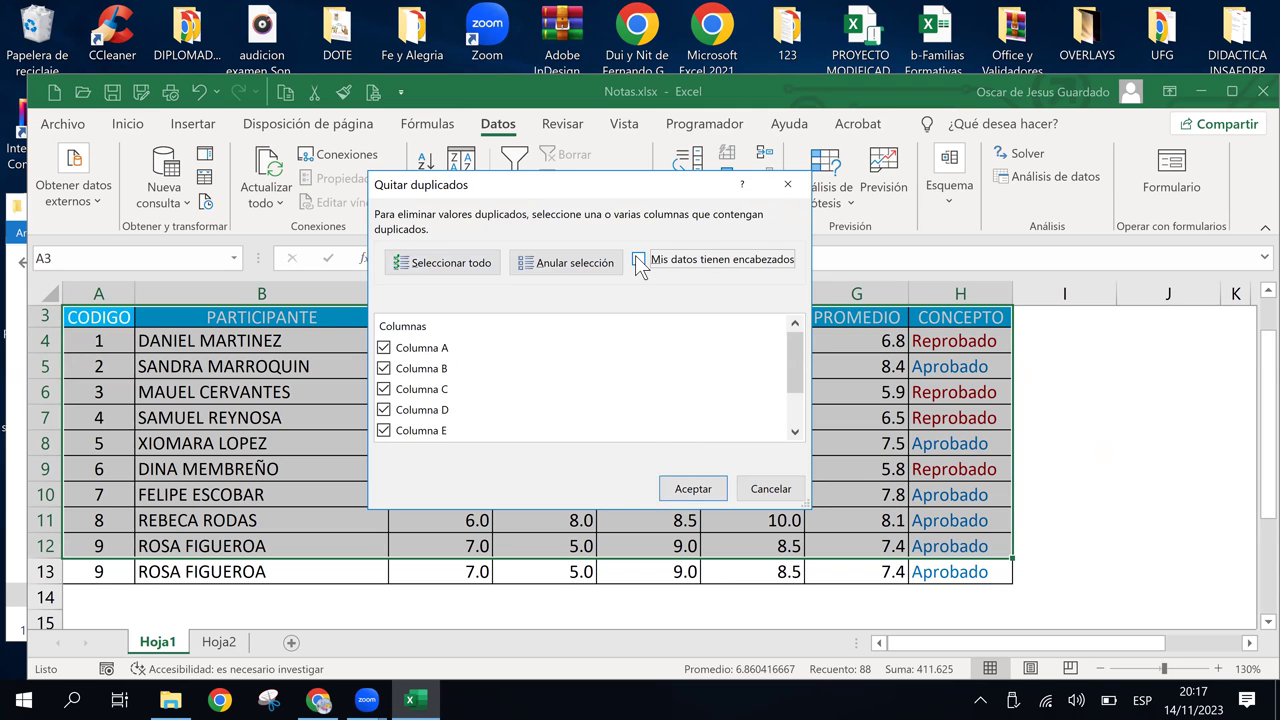
{"action": "left_click", "coordinate": [638, 260]}
{"action": "left_click", "coordinate": [638, 260]}
{"action": "left_click", "coordinate": [638, 260]}
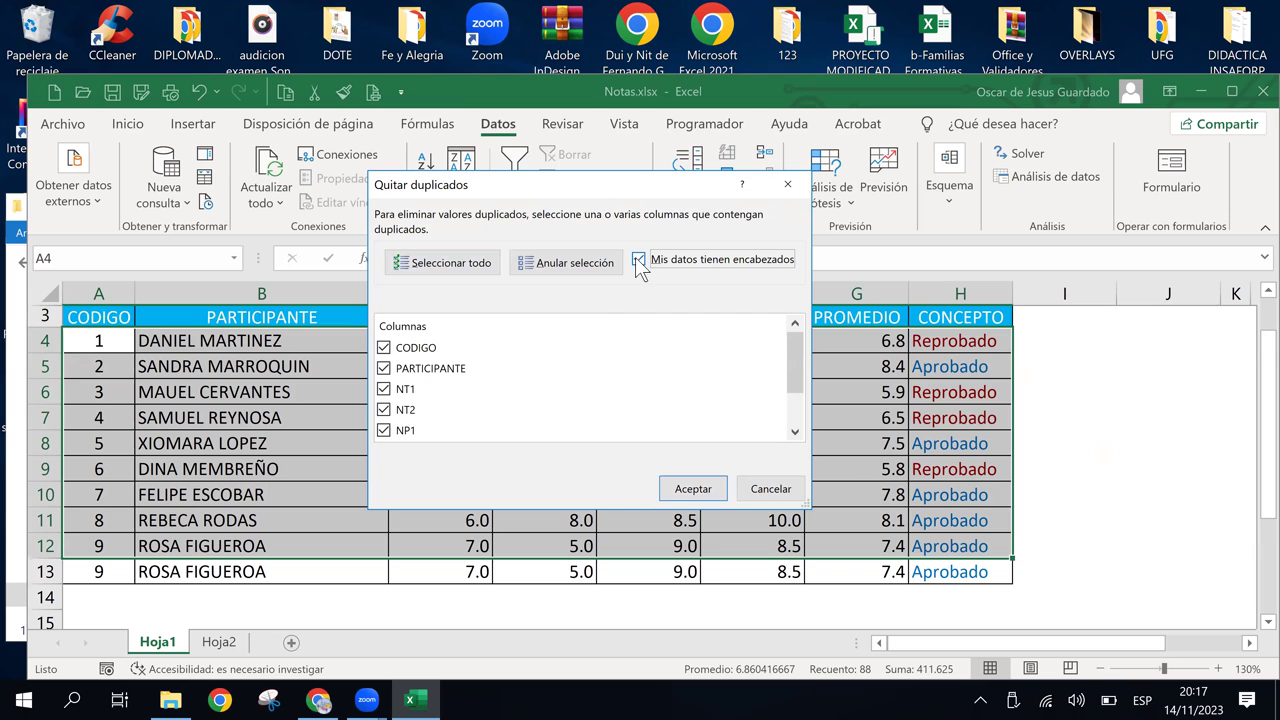
{"action": "left_click", "coordinate": [703, 494]}
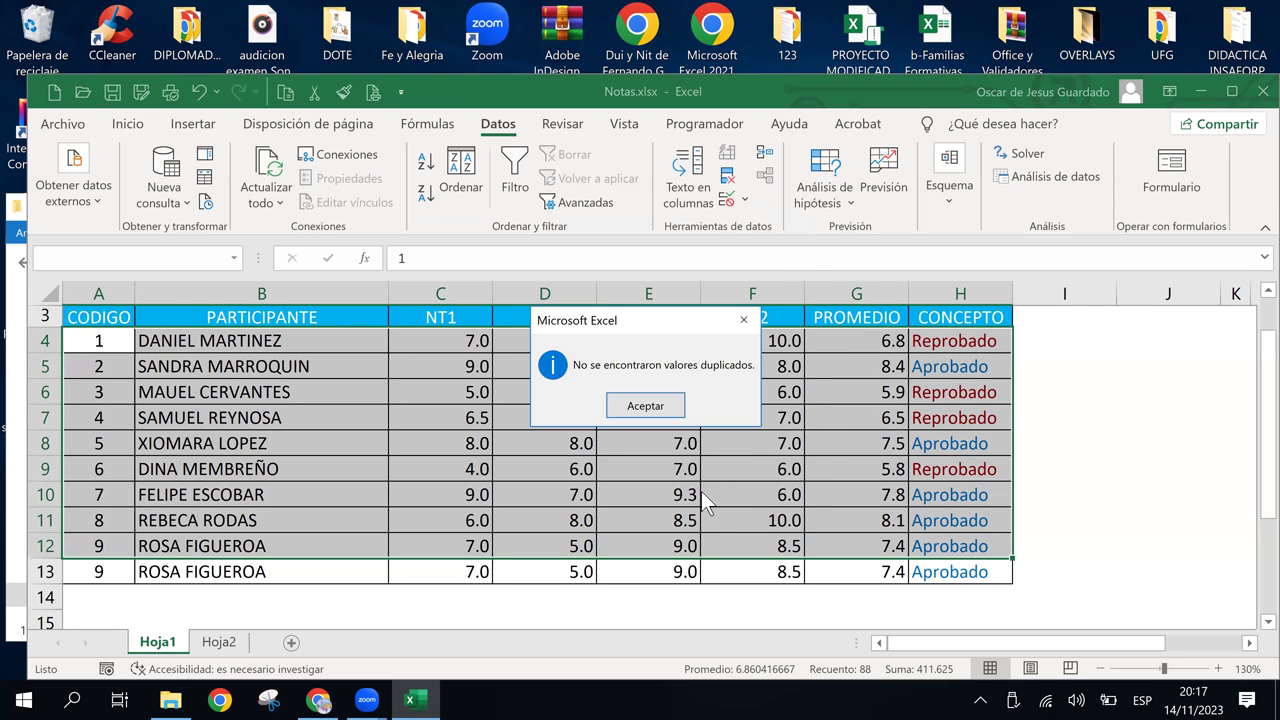
Dismiss the no-duplicates notice and inspect row 12's code 9, name and average formula
{"action": "left_click", "coordinate": [663, 410]}
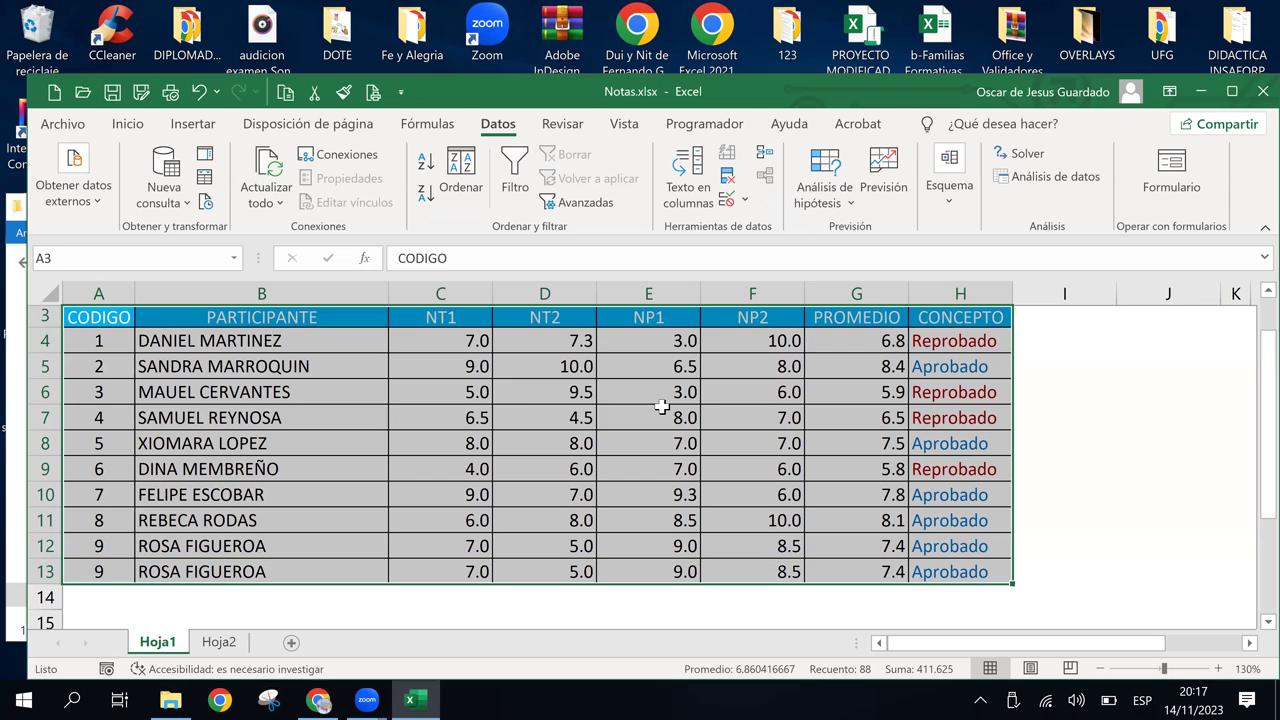
{"action": "left_click", "coordinate": [710, 546]}
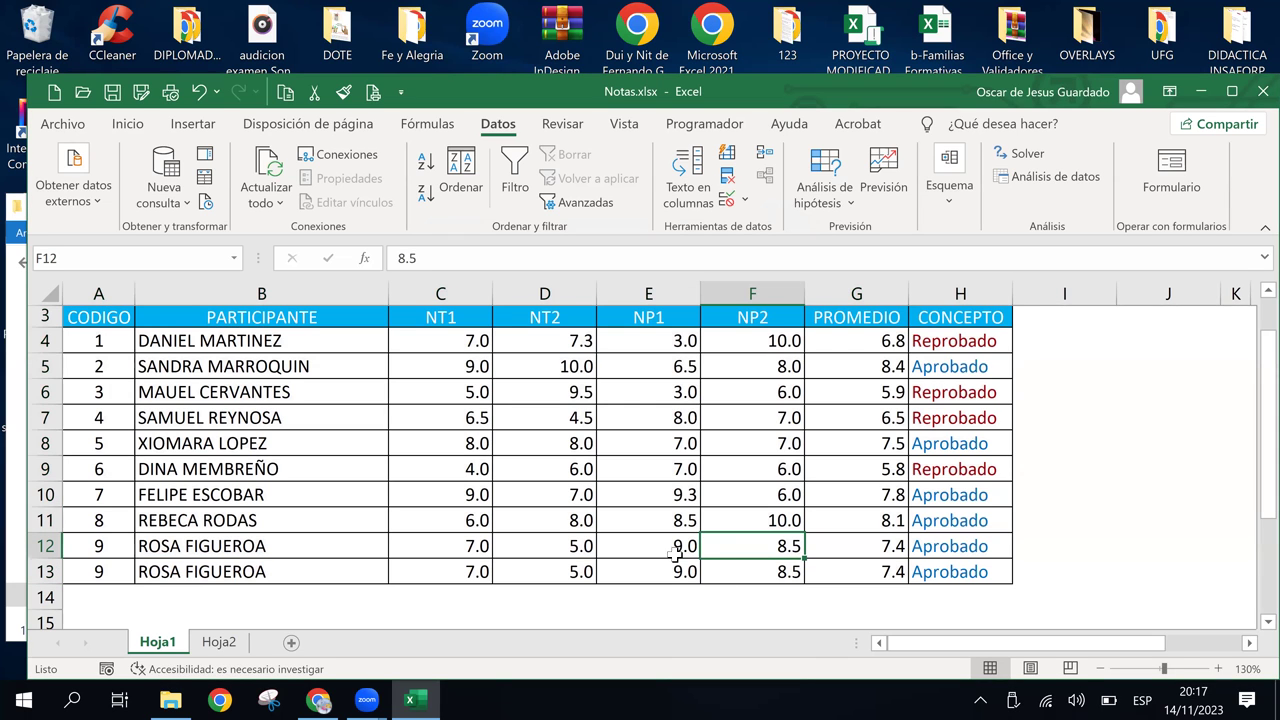
{"action": "left_click", "coordinate": [198, 548]}
{"action": "left_click", "coordinate": [128, 544]}
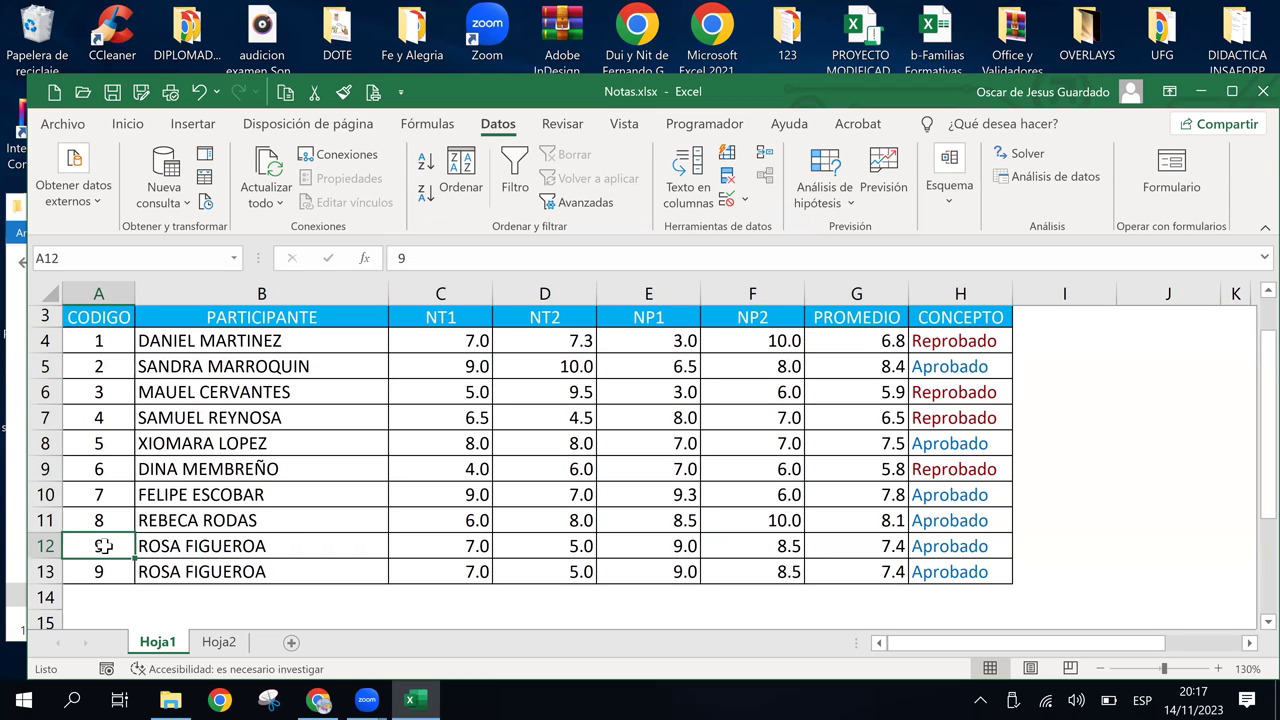
{"action": "left_click", "coordinate": [828, 542]}
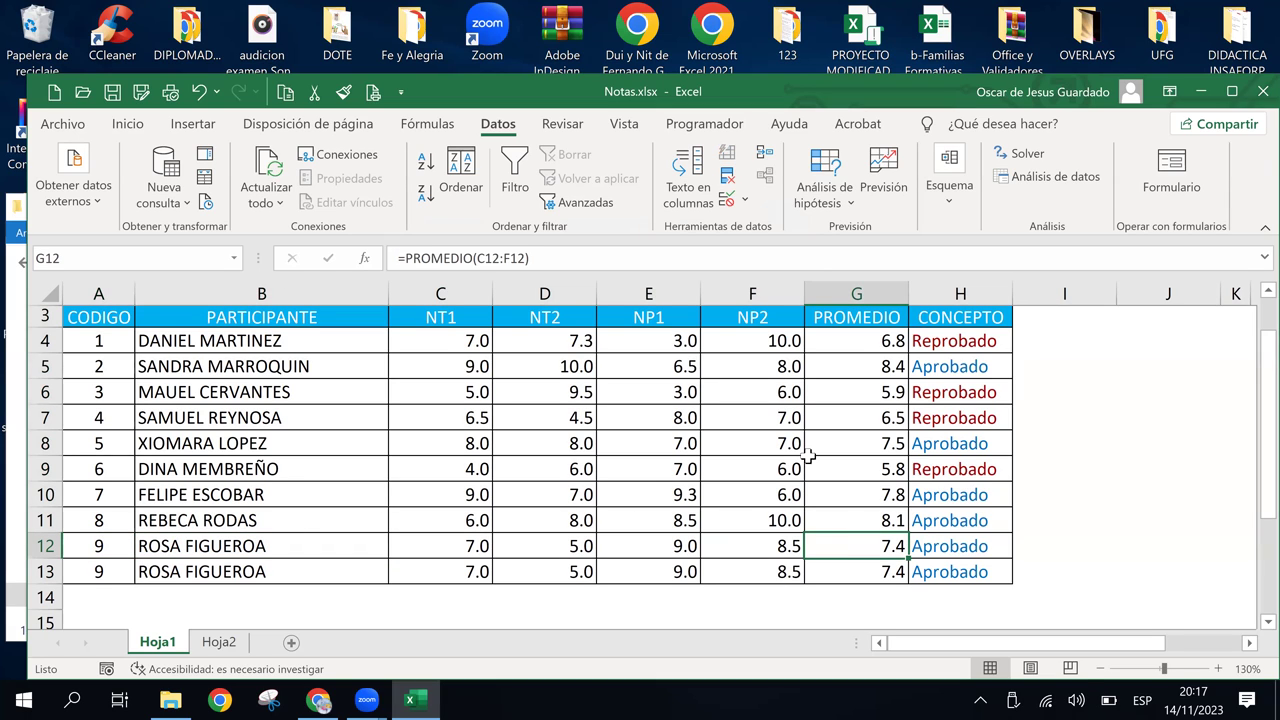
{"action": "left_click", "coordinate": [1064, 432]}
Move with the arrow keys to the empty cell J3 beside the table's header row
{"action": "key", "text": "Up"}
{"action": "key", "text": "Up"}
{"action": "key", "text": "Up"}
{"action": "key", "text": "Down"}
{"action": "key", "text": "Down"}
{"action": "key", "text": "Up"}
{"action": "key", "text": "Up"}
{"action": "key", "text": "Up"}
{"action": "key", "text": "Up"}
{"action": "key", "text": "Up"}
{"action": "key", "text": "Up"}
{"action": "key", "text": "Right"}
{"action": "key", "text": "Down"}
{"action": "key", "text": "Down"}
{"action": "key", "text": "Down"}
{"action": "key", "text": "Down"}
{"action": "key", "text": "Right"}
{"action": "key", "text": "Left"}
{"action": "key", "text": "Up"}
{"action": "key", "text": "Up"}
{"action": "key", "text": "Left"}
{"action": "key", "text": "Right"}
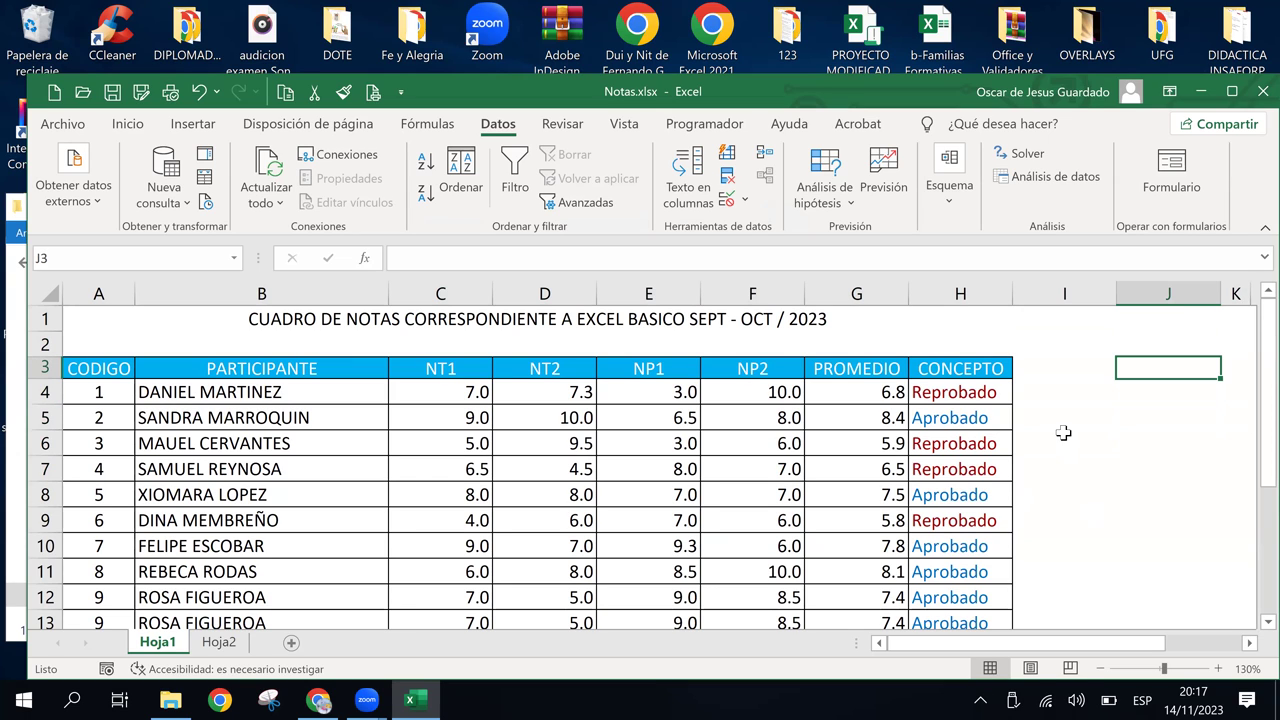
Enter DANIEL in J3, J4 and J5
{"action": "type", "text": "DANIEL"}
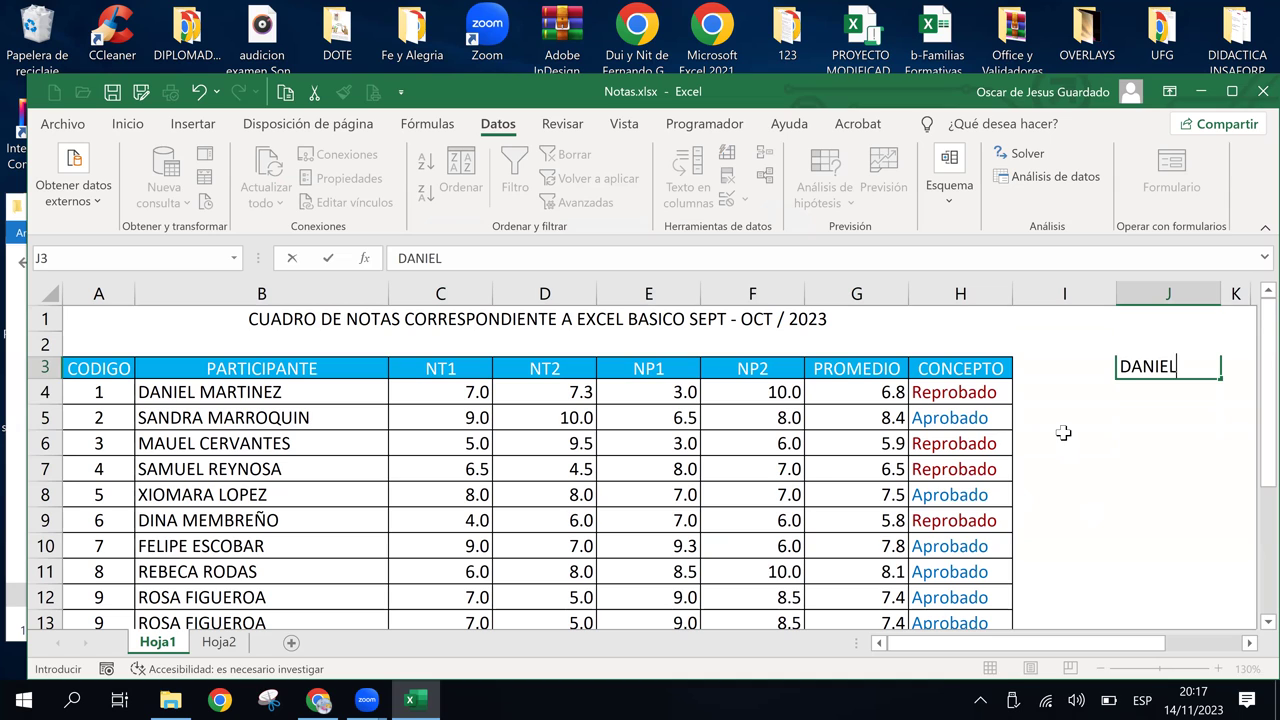
{"action": "key", "text": "Return"}
{"action": "type", "text": "dANIEL"}
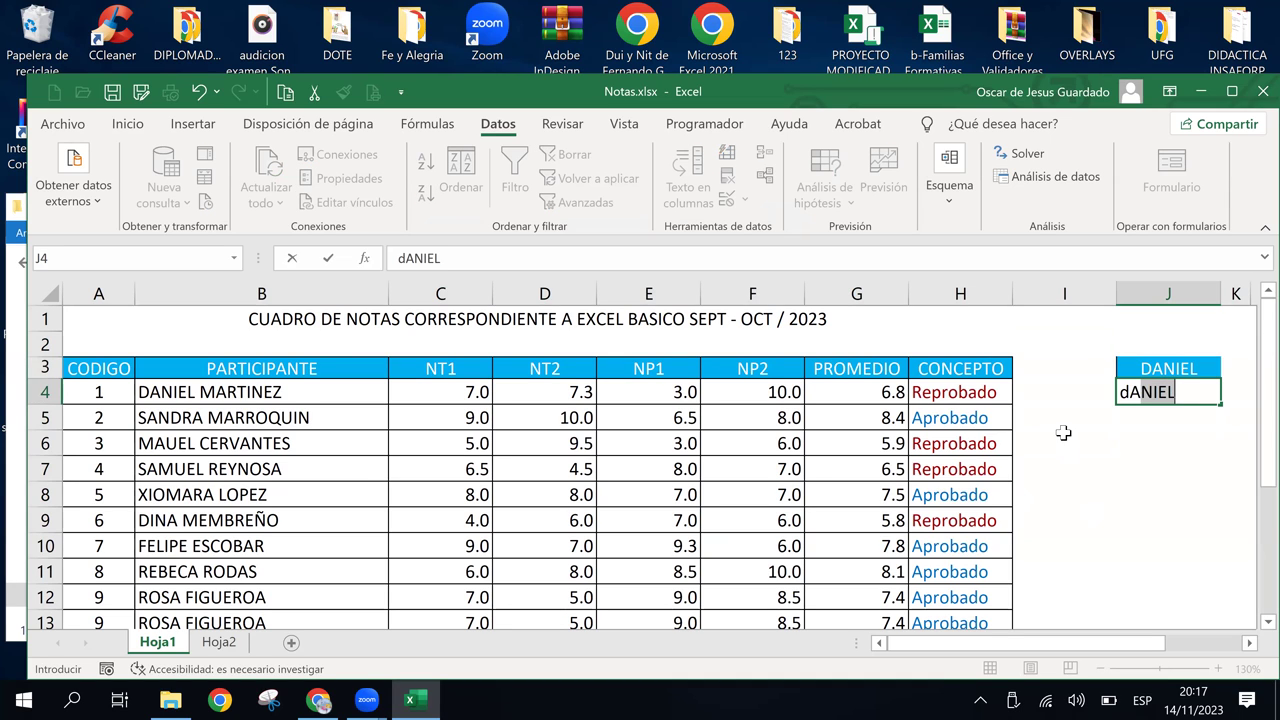
{"action": "key", "text": "BackSpace"}
{"action": "key", "text": "BackSpace"}
{"action": "key", "text": "BackSpace"}
{"action": "type", "text": "DANIEL"}
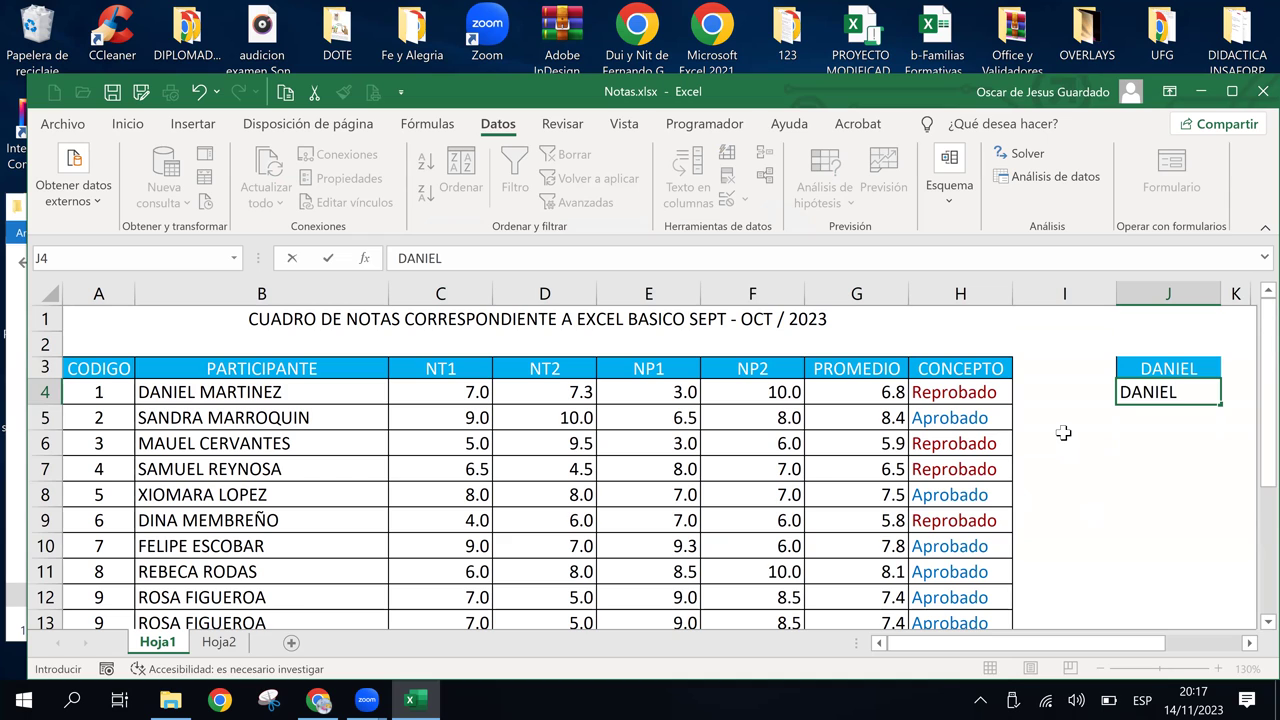
{"action": "key", "text": "Return"}
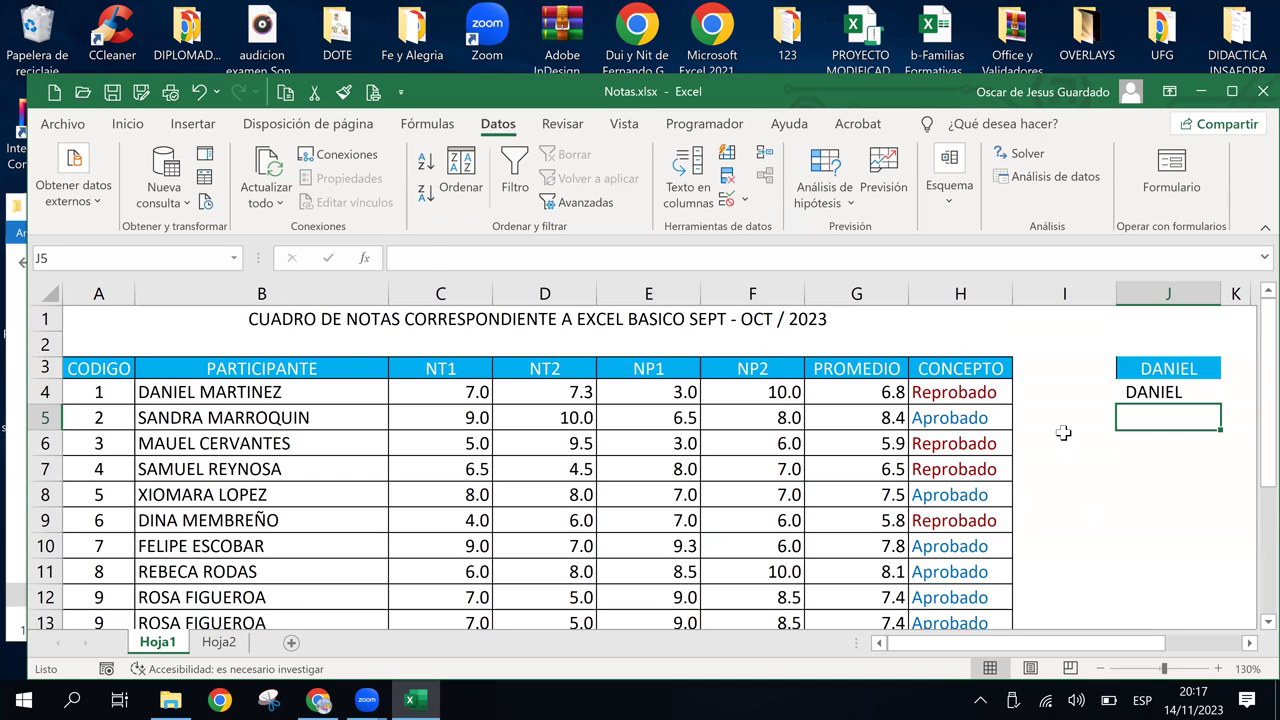
{"action": "type", "text": "DANIEL"}
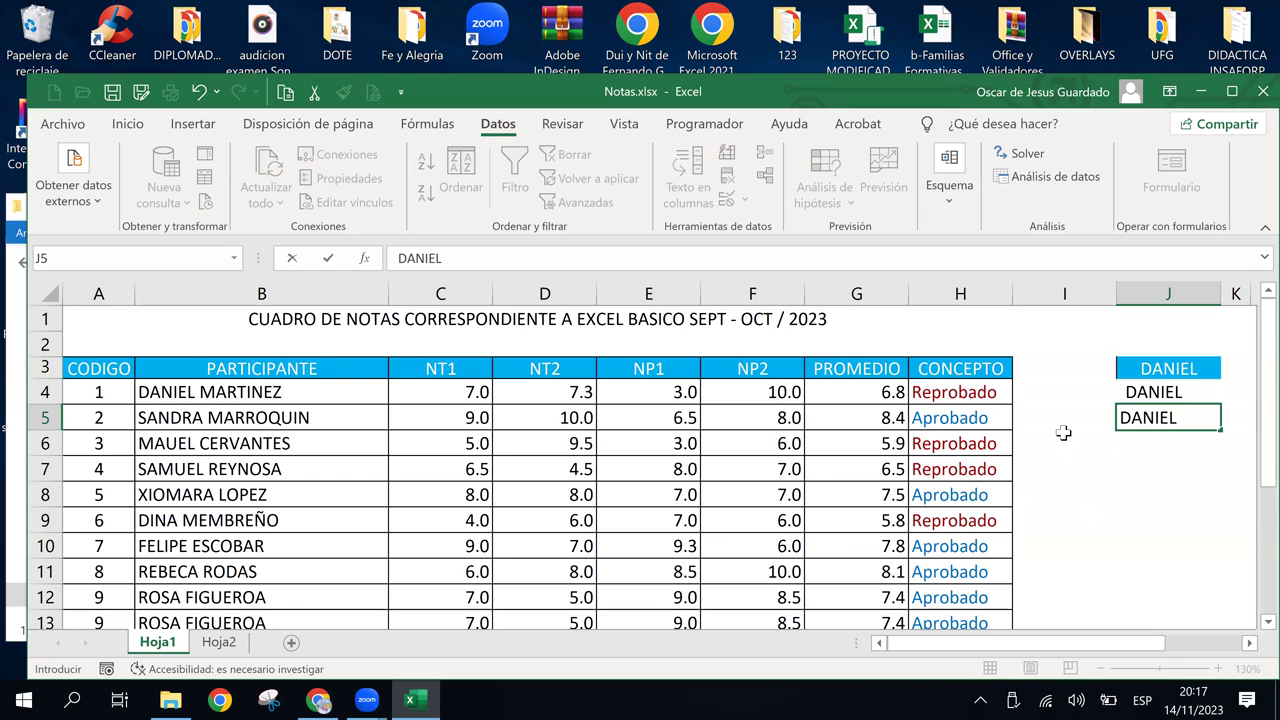
{"action": "key", "text": "Return"}
Overwrite J3 with the header NOMBRES and select the two DANIEL cells J4:J5
{"action": "key", "text": "Up"}
{"action": "key", "text": "Up"}
{"action": "key", "text": "Up"}
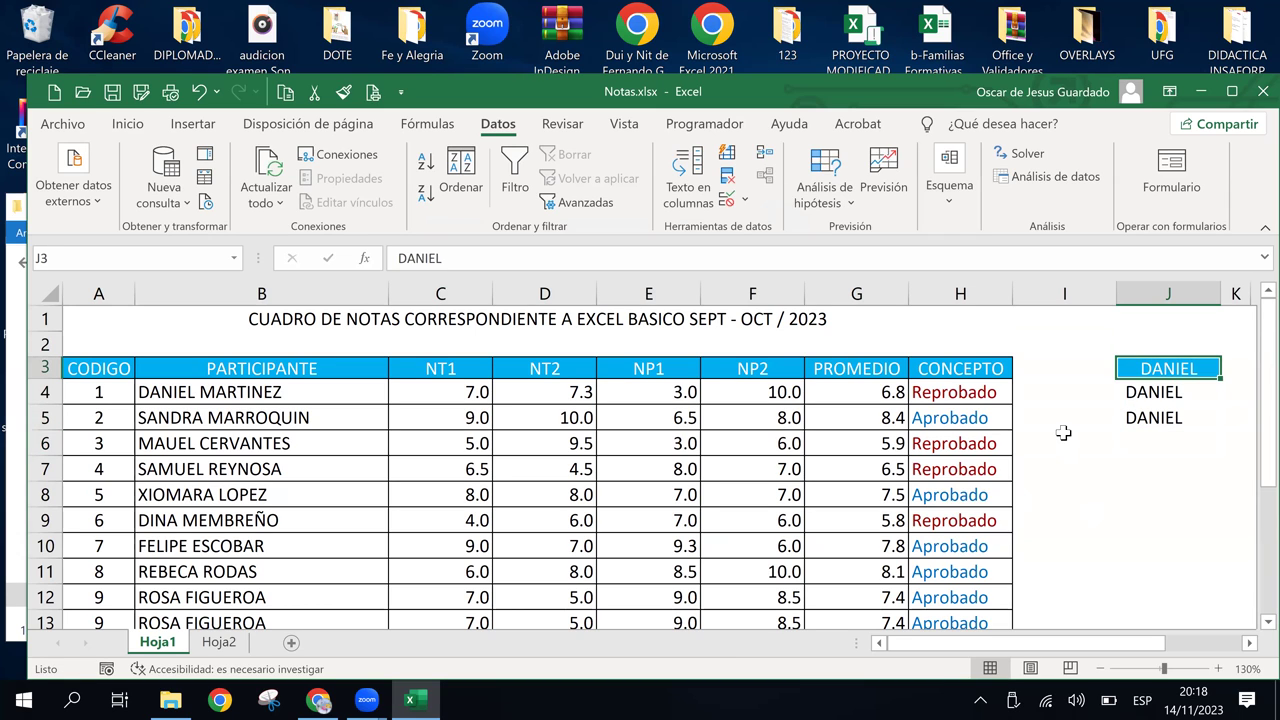
{"action": "type", "text": "NOMBRES"}
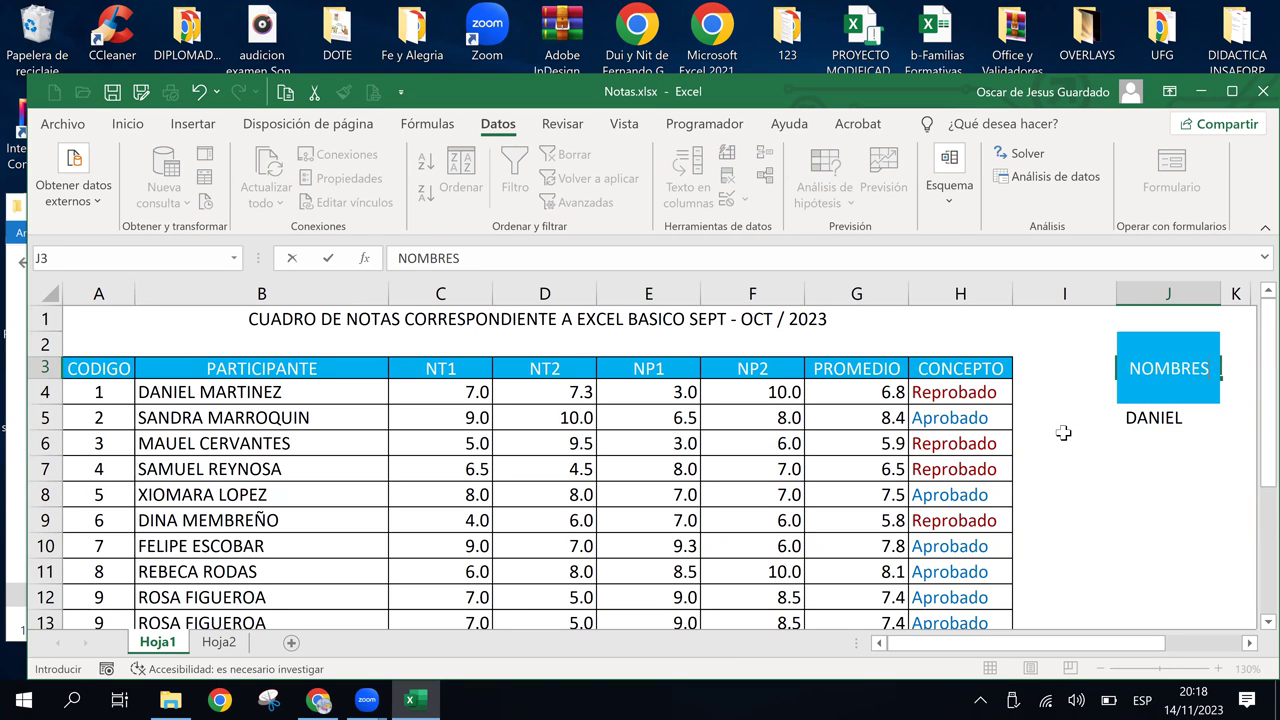
{"action": "key", "text": "Return"}
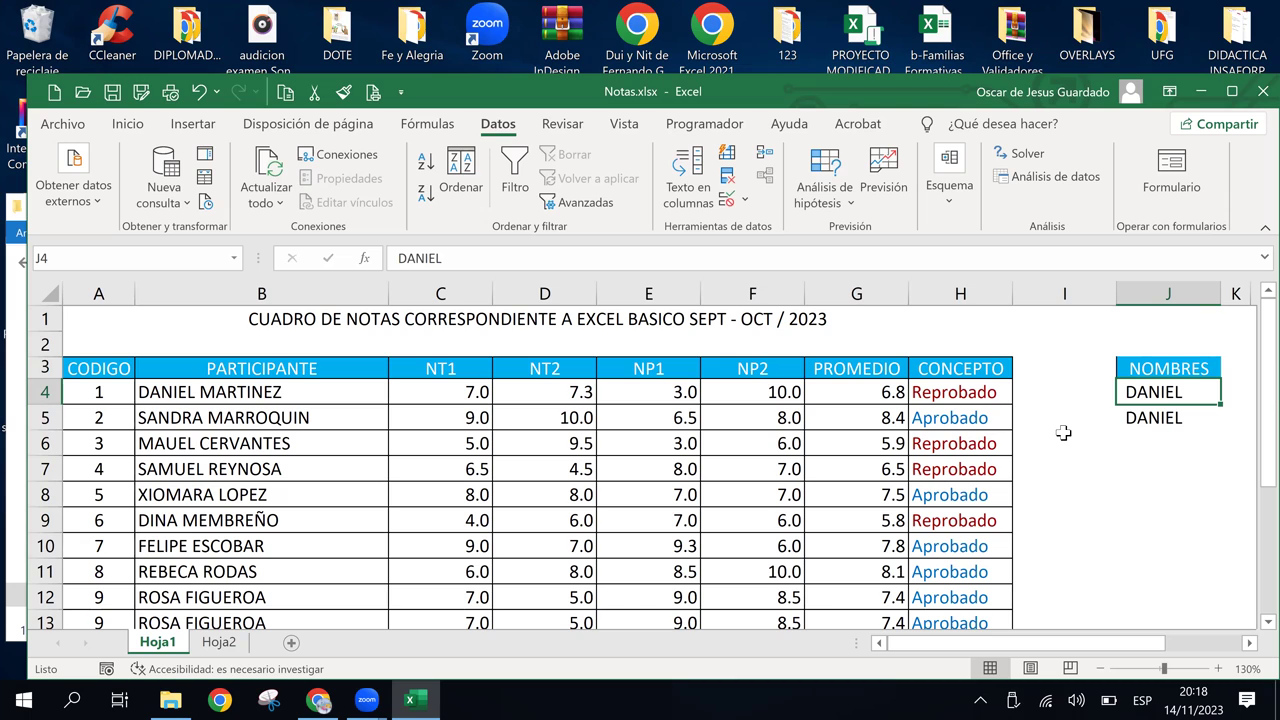
{"action": "key", "text": "shift+Down"}
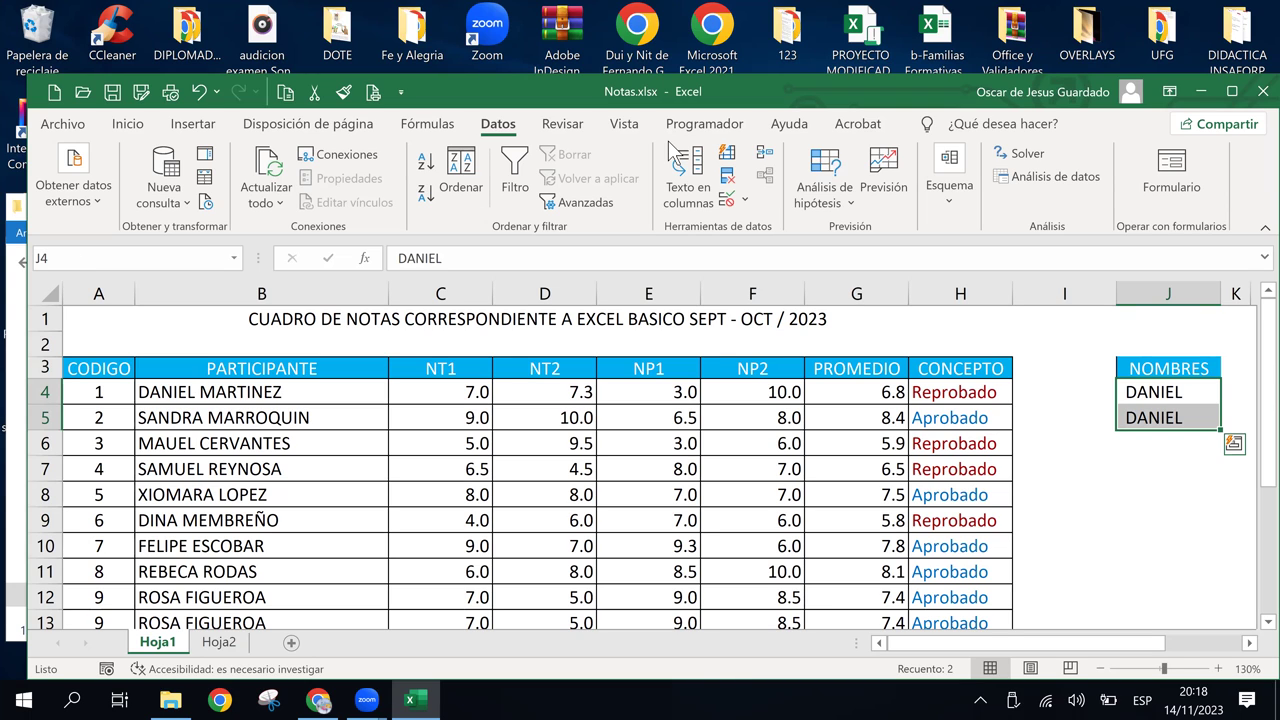
Run Remove Duplicates on the NOMBRES column, leaving a single DANIEL
{"action": "left_click", "coordinate": [727, 176]}
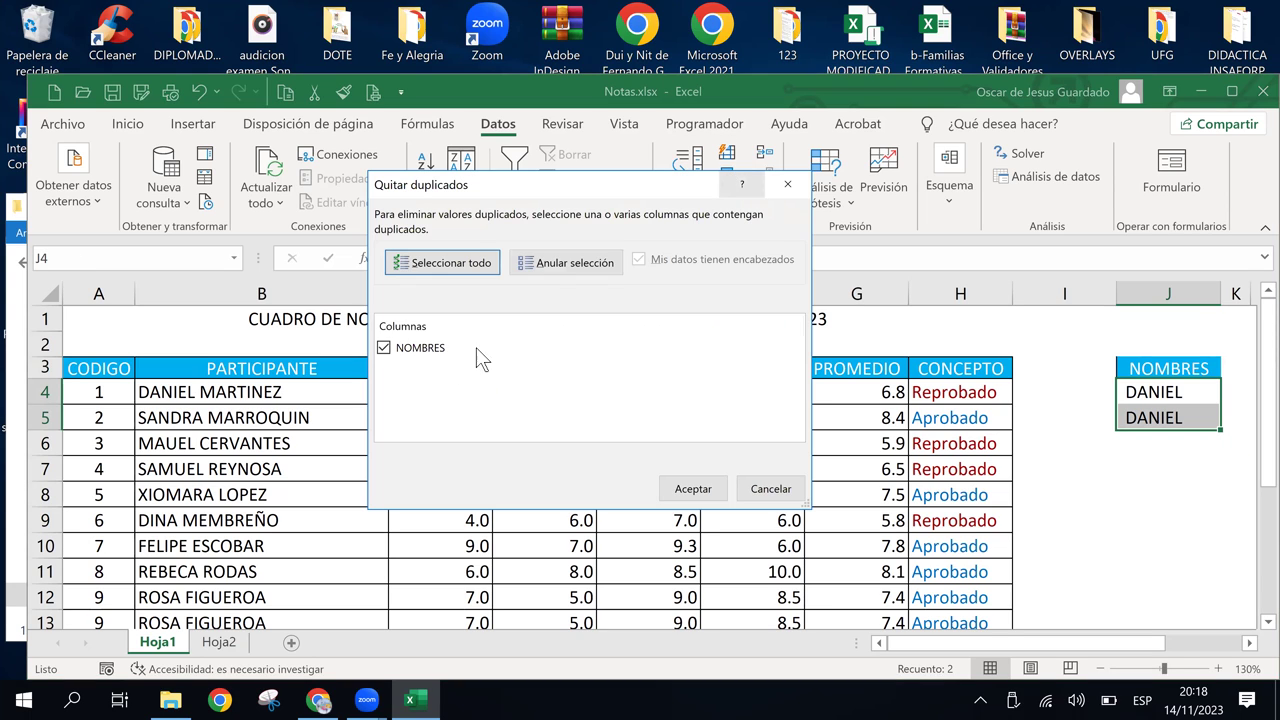
{"action": "left_click", "coordinate": [697, 500]}
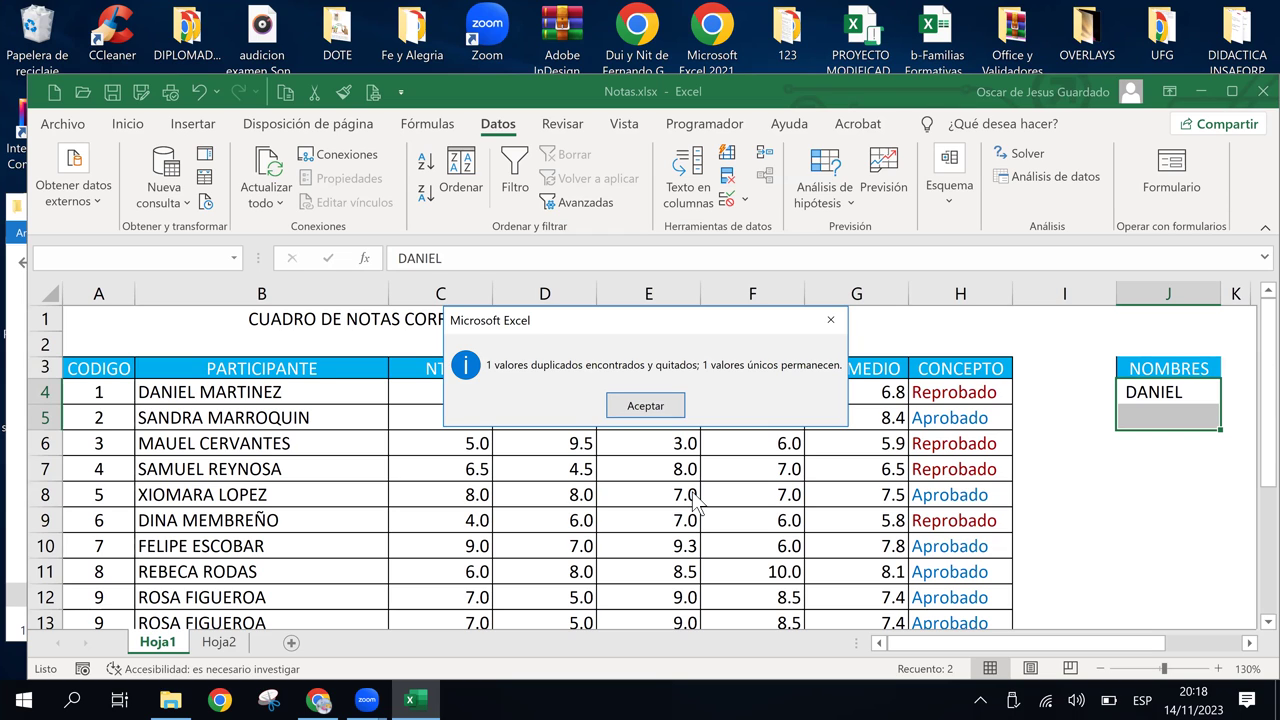
{"action": "left_click", "coordinate": [656, 407]}
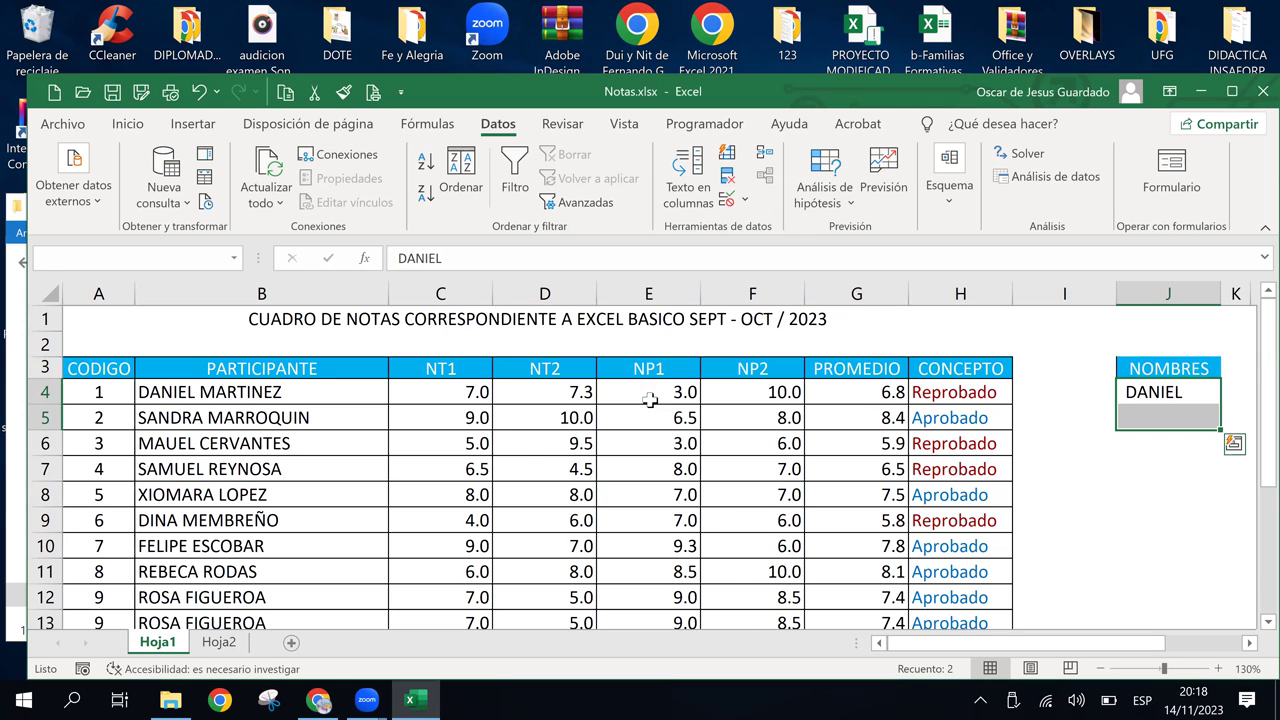
Delete the NOMBRES header and the remaining DANIEL from J3:J4
{"action": "left_click", "coordinate": [880, 569]}
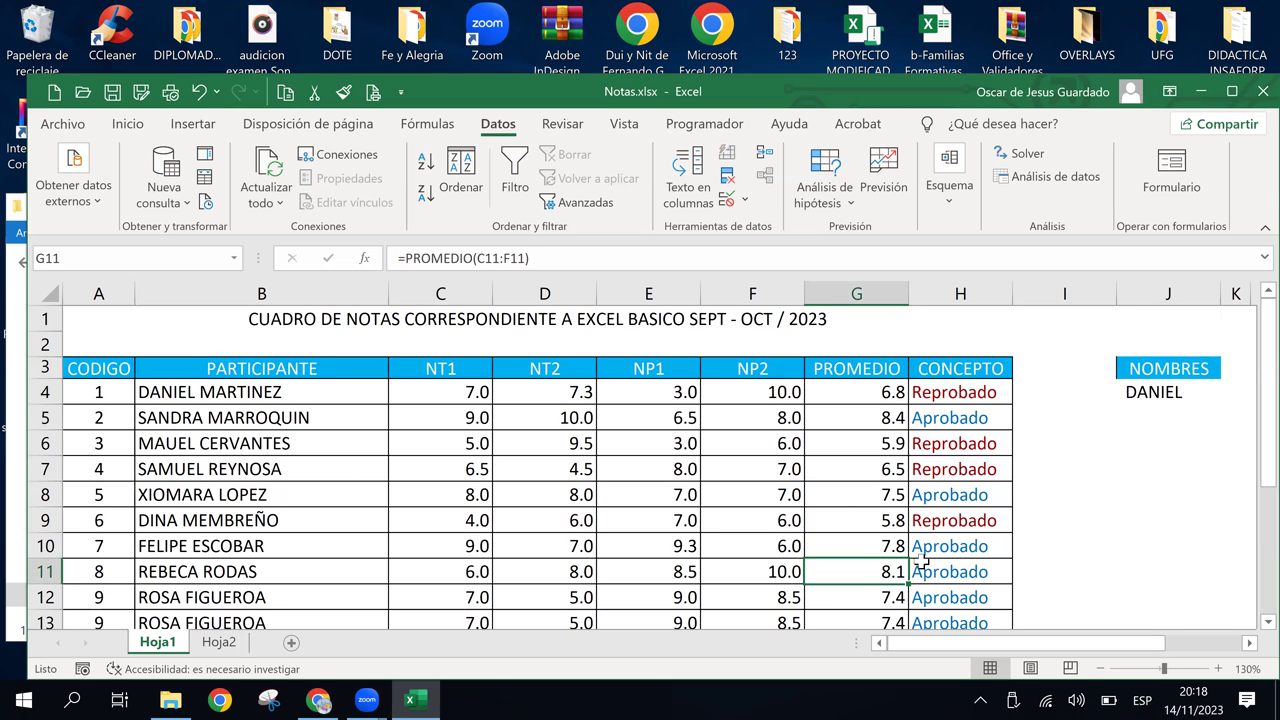
{"action": "left_click", "coordinate": [1160, 387]}
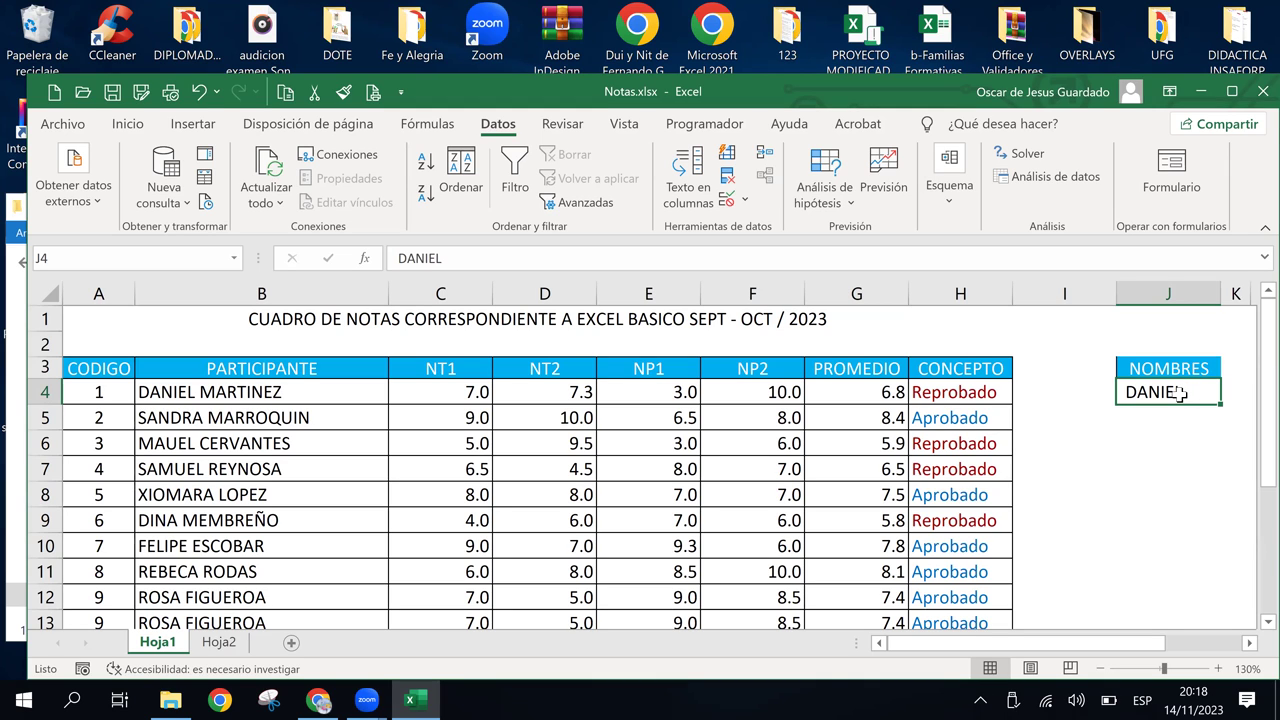
{"action": "left_click_drag", "start_coordinate": [1168, 367], "coordinate": [1170, 394]}
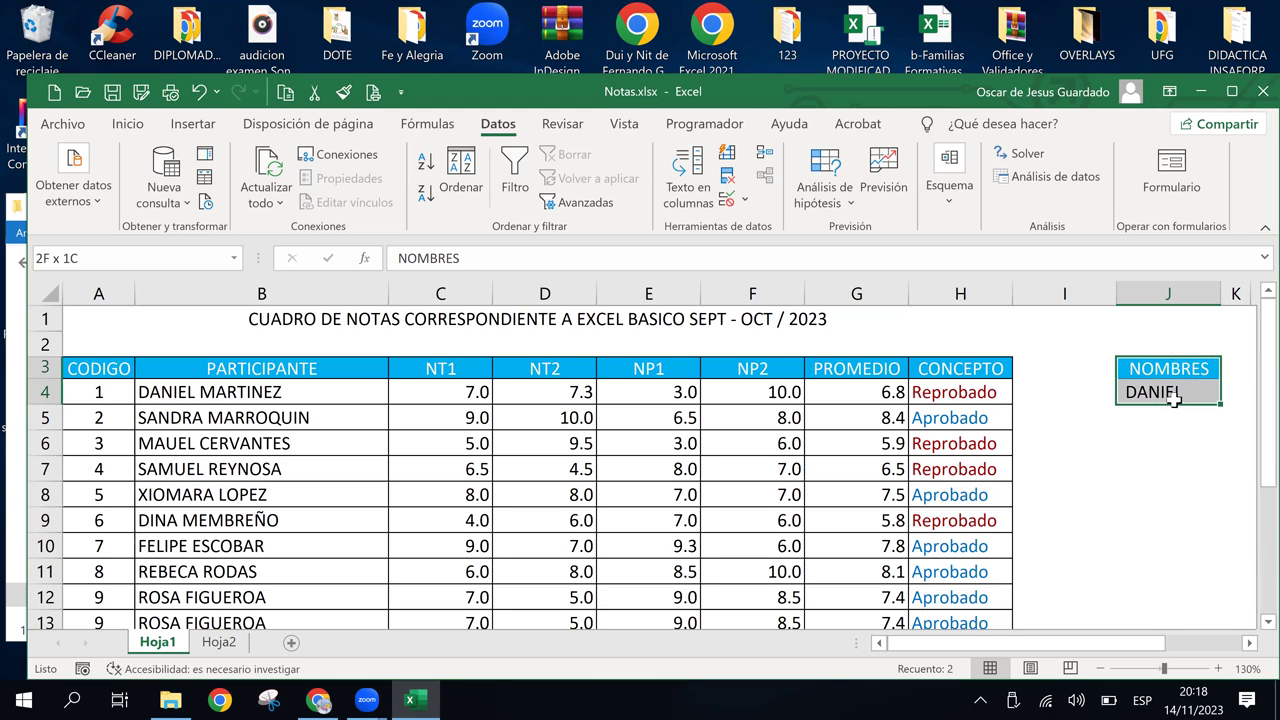
{"action": "key", "text": "Delete"}
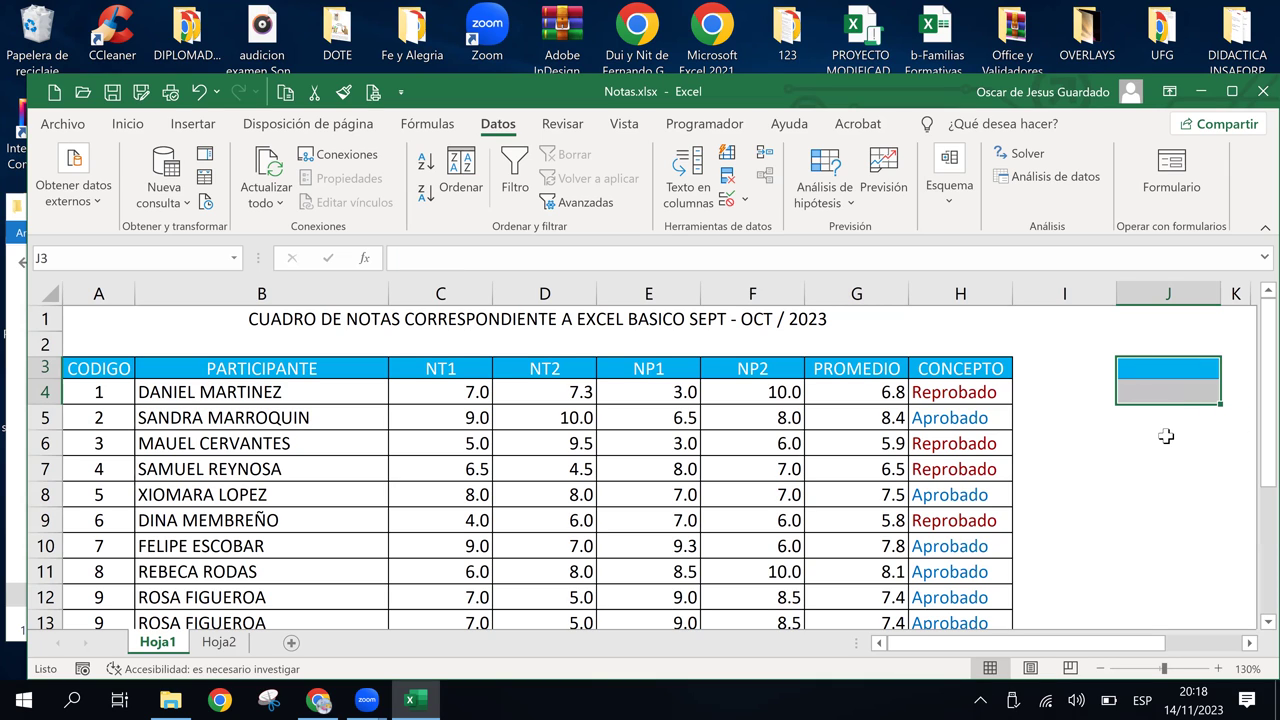
Set cell J3's fill to No Fill, removing the blue background
{"action": "left_click", "coordinate": [1166, 436]}
{"action": "left_click", "coordinate": [1162, 377]}
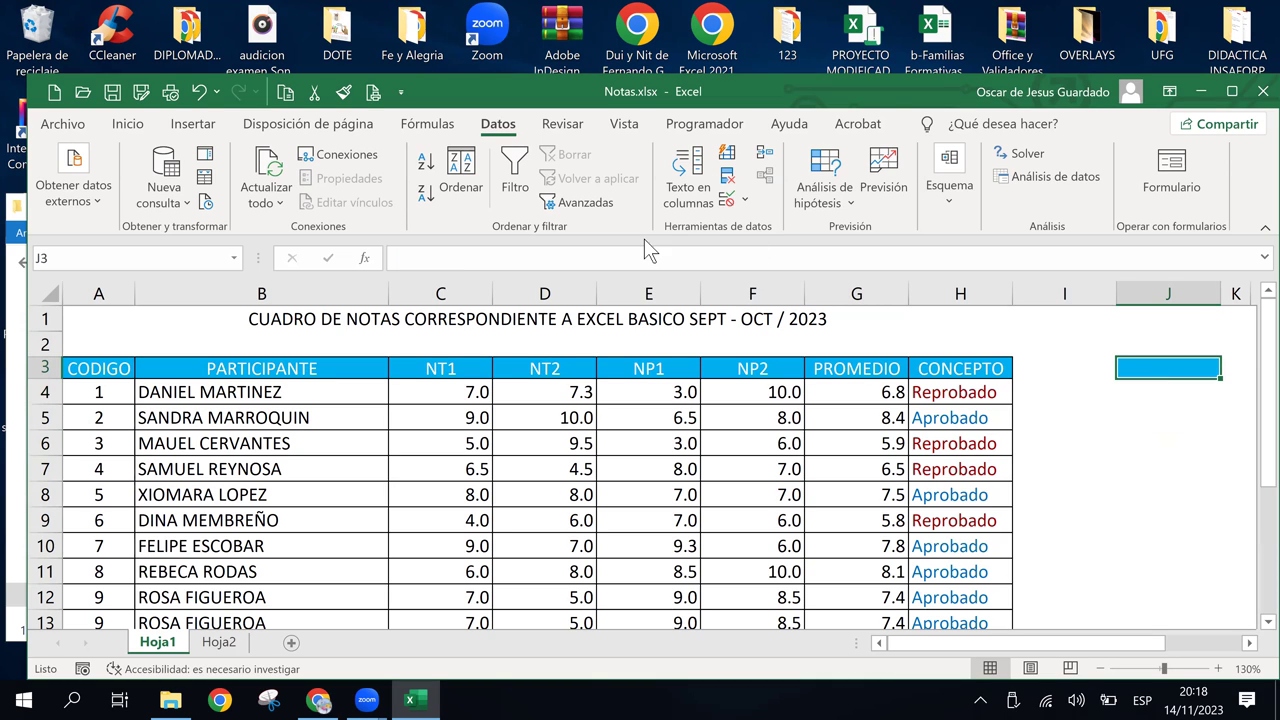
{"action": "left_click", "coordinate": [128, 124]}
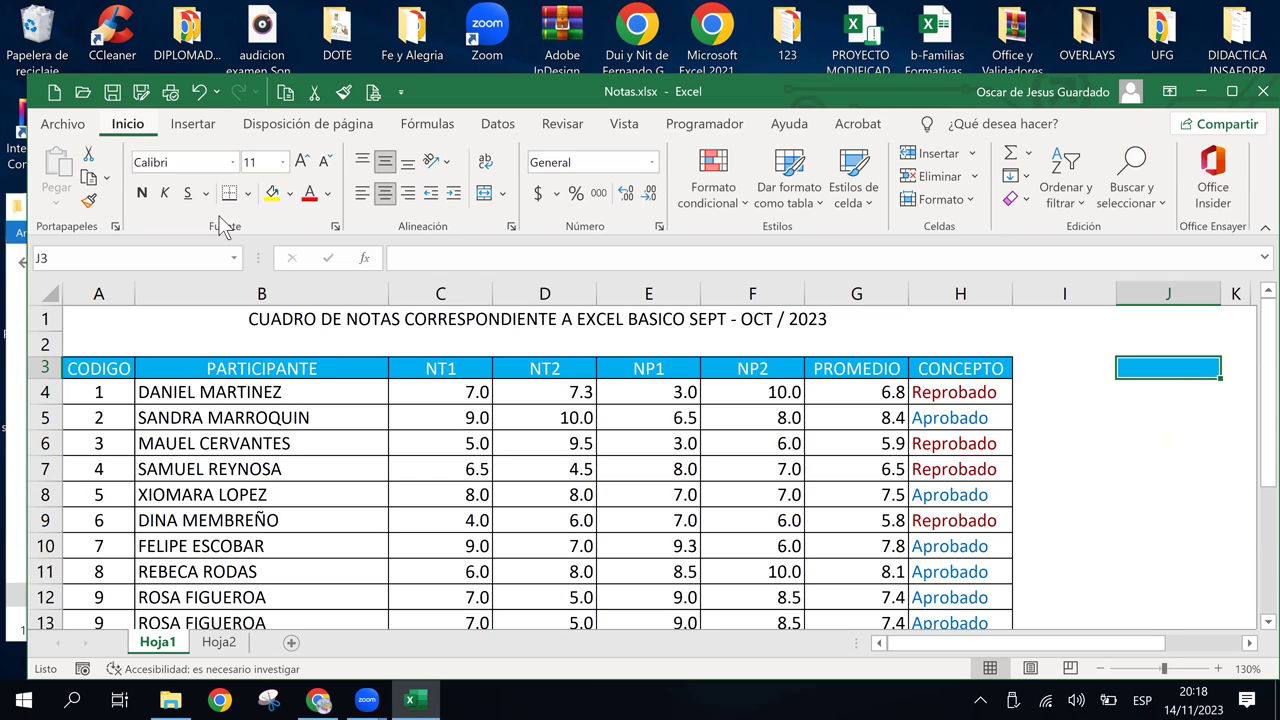
{"action": "left_click", "coordinate": [293, 197]}
{"action": "left_click", "coordinate": [305, 417]}
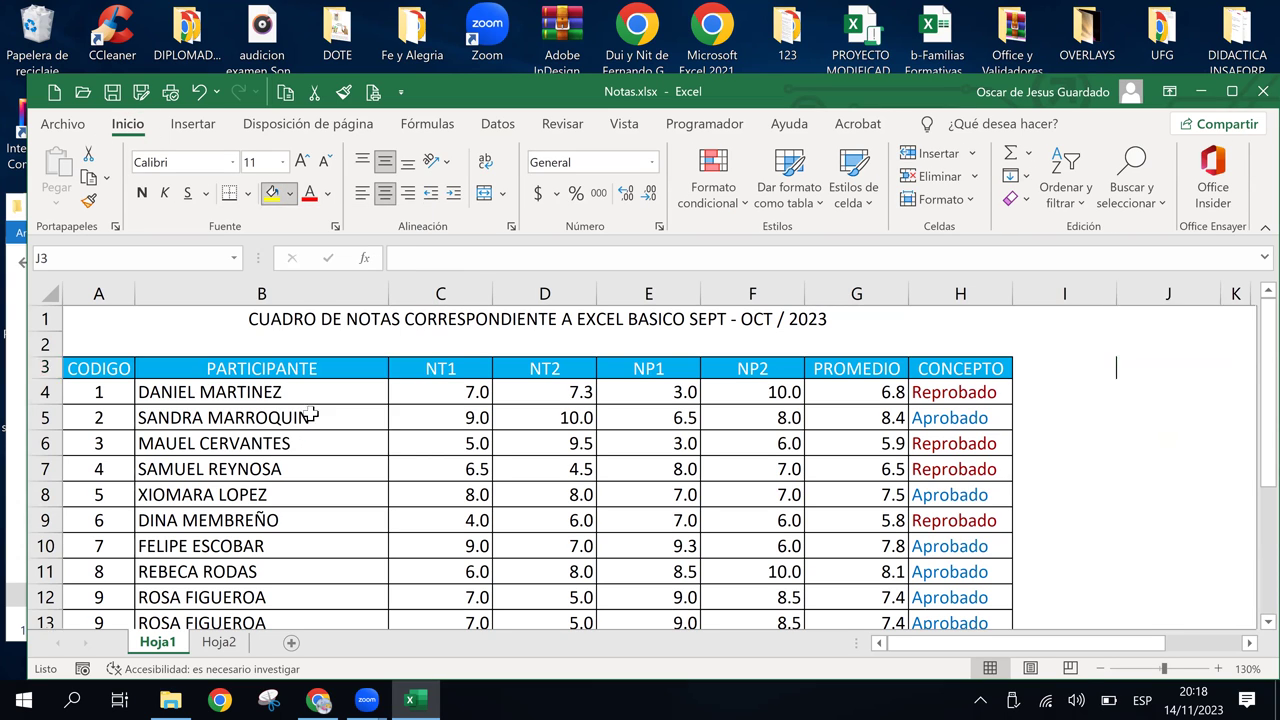
Apply No Border to J3, then check the formulas in H6 and G5
{"action": "left_click", "coordinate": [1060, 398]}
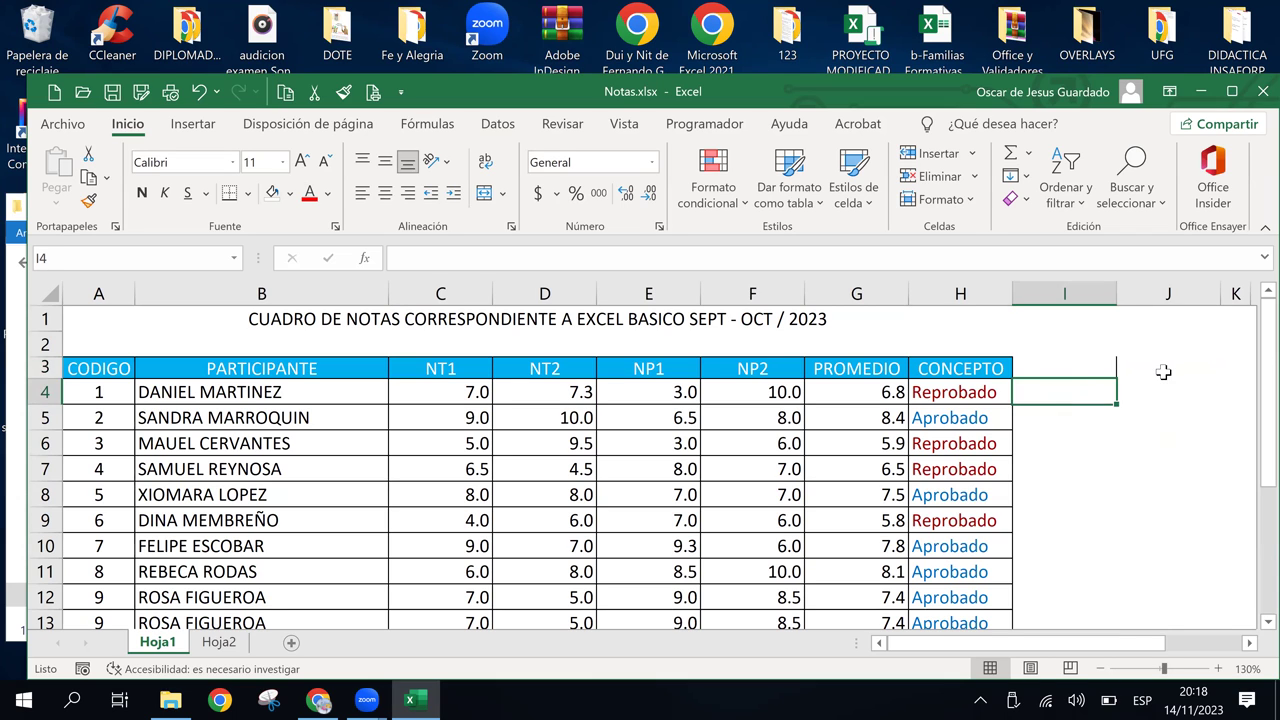
{"action": "left_click", "coordinate": [1163, 372]}
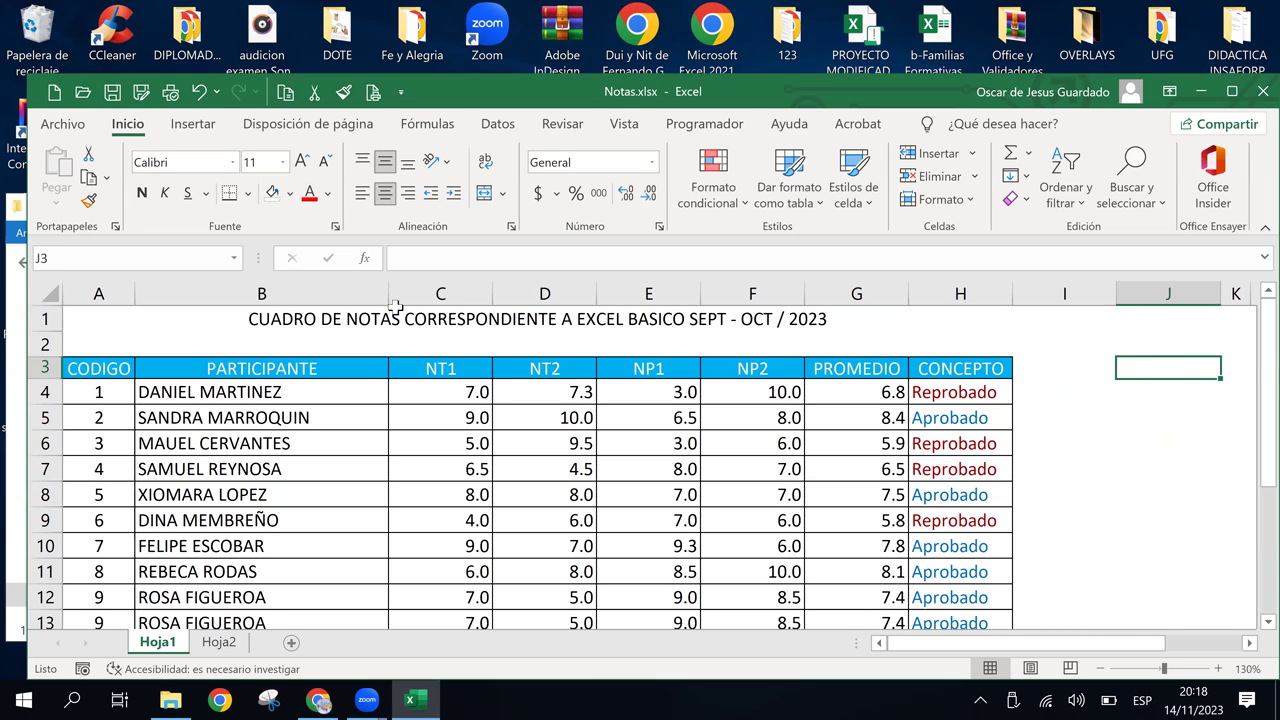
{"action": "left_click", "coordinate": [249, 194]}
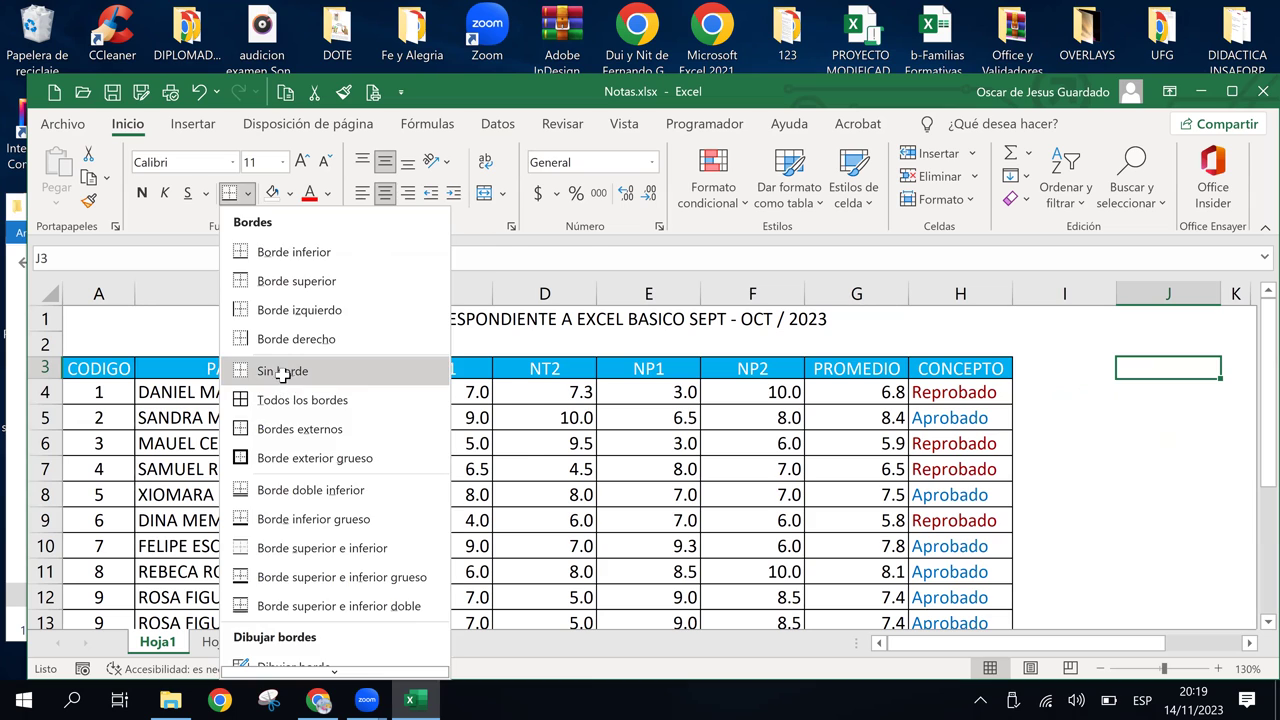
{"action": "left_click", "coordinate": [283, 372]}
{"action": "left_click", "coordinate": [1147, 451]}
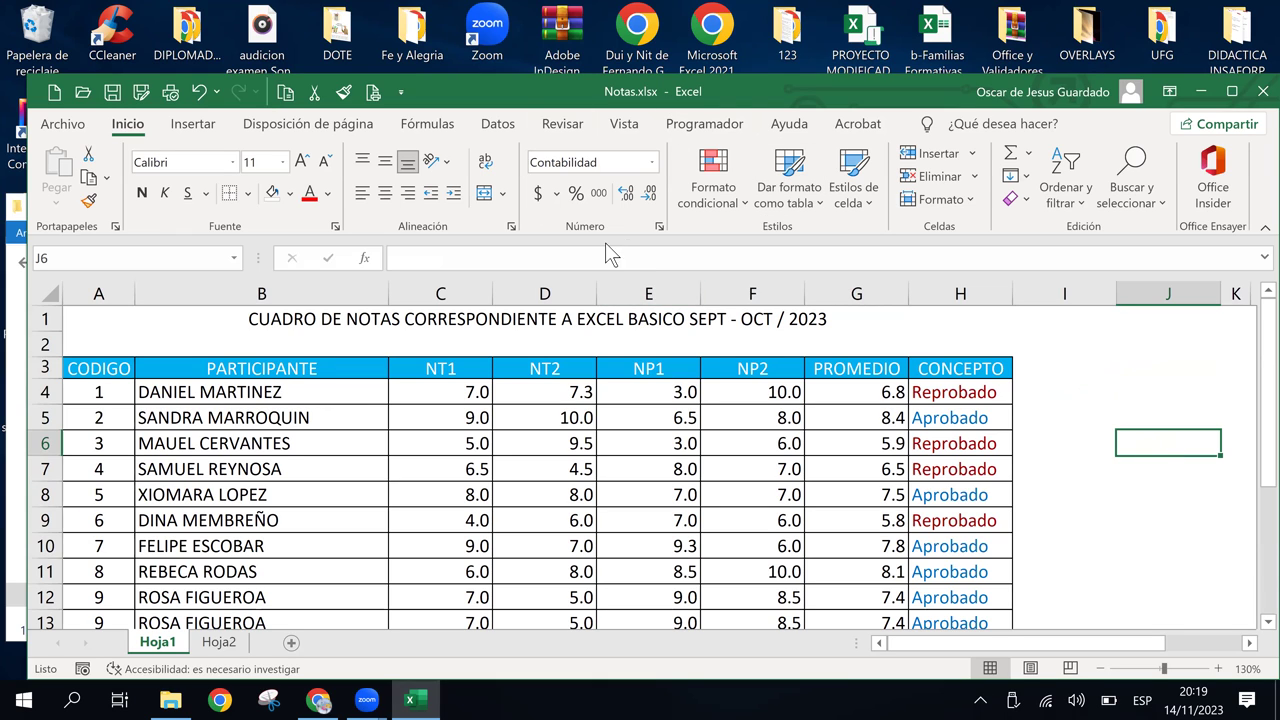
{"action": "left_click", "coordinate": [935, 447]}
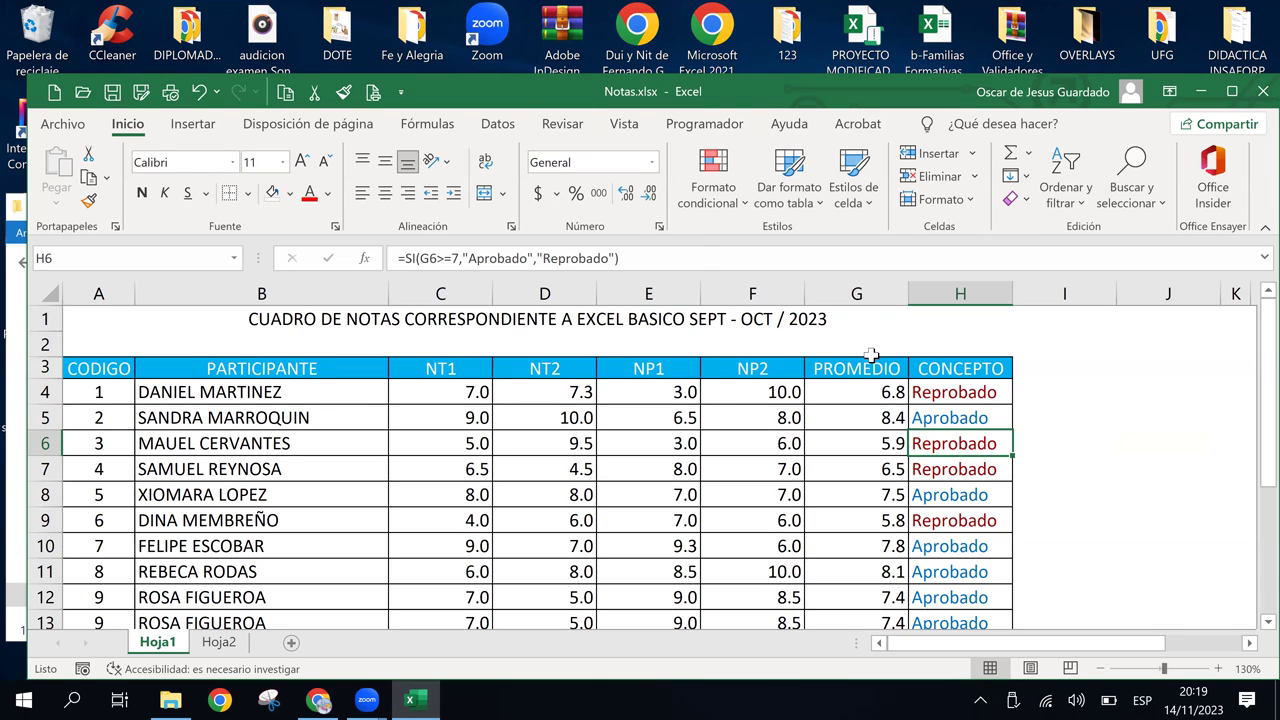
{"action": "left_click", "coordinate": [886, 411]}
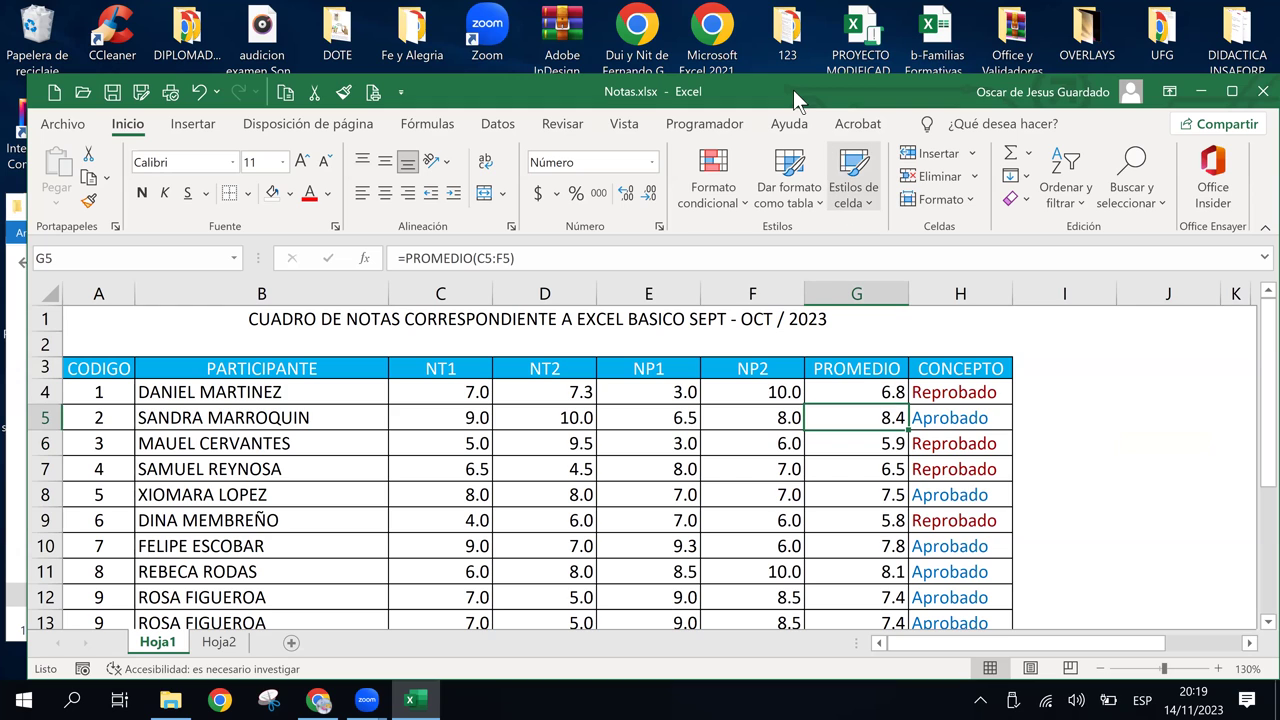